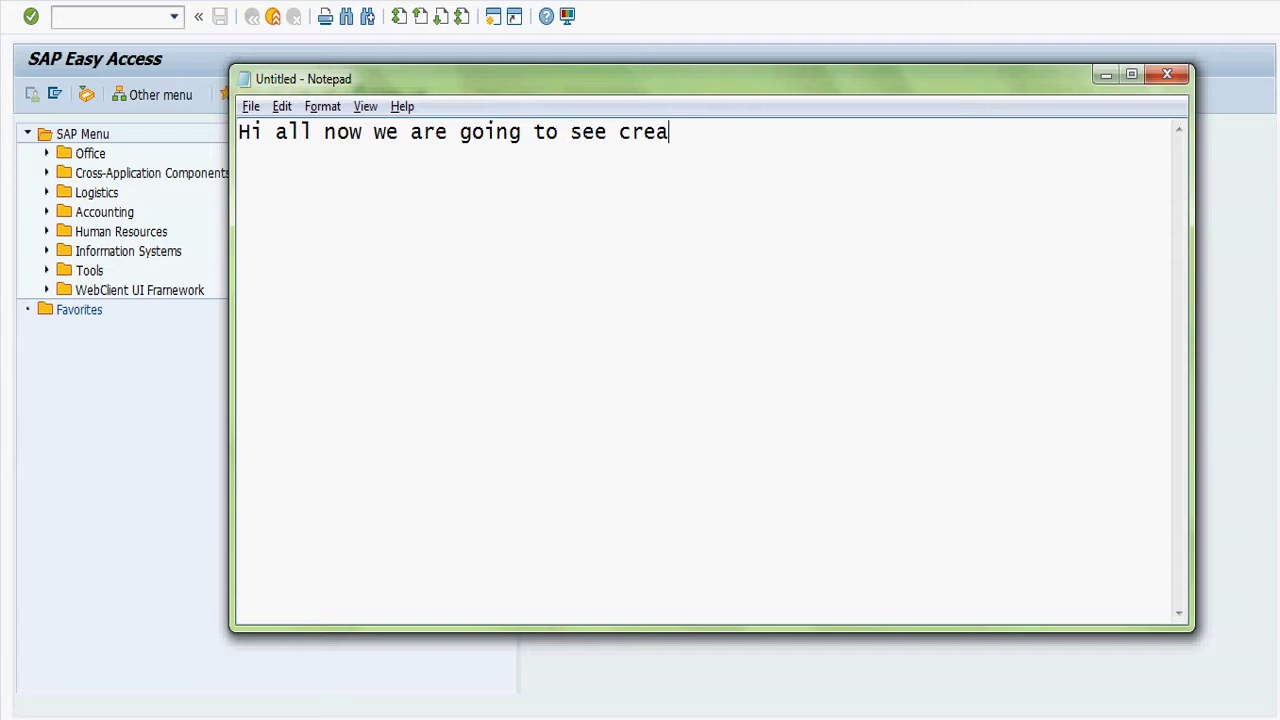
Complete the note's opening sentence with "creation of customer master date & material master data for SAP SD".
text(of s)
key(BackSpace)
text(cus)
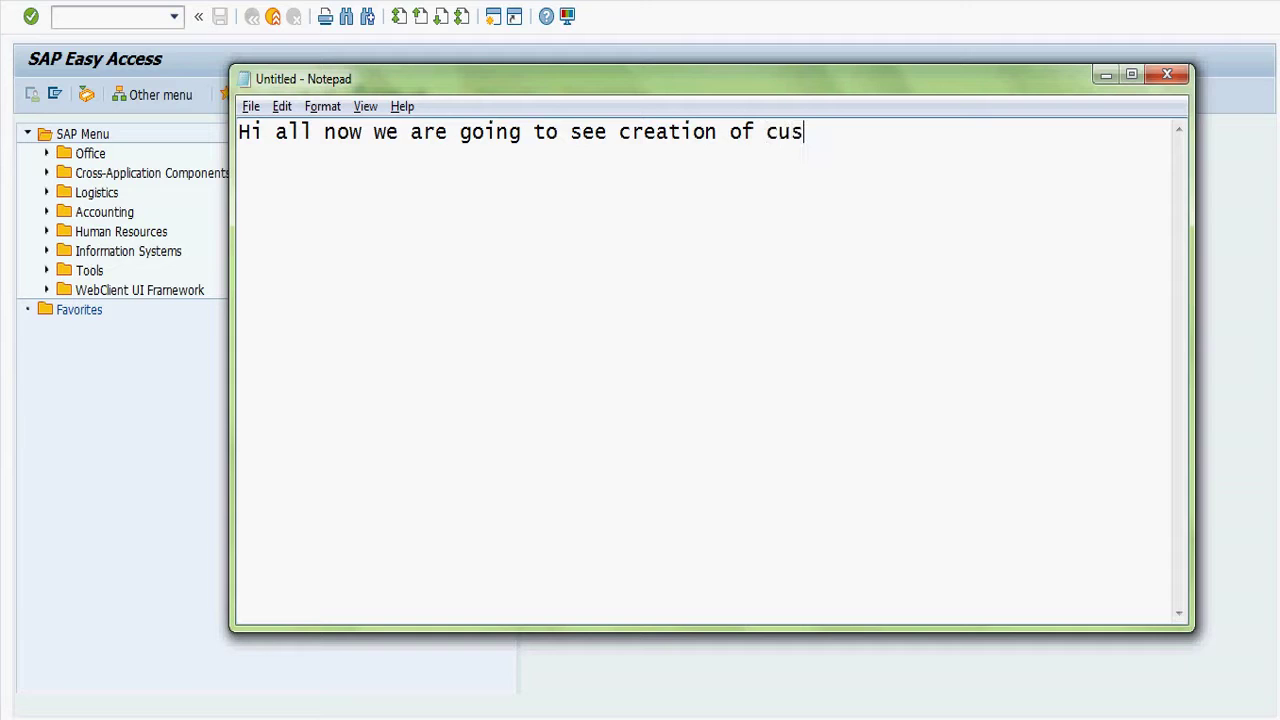
text(tomer m)
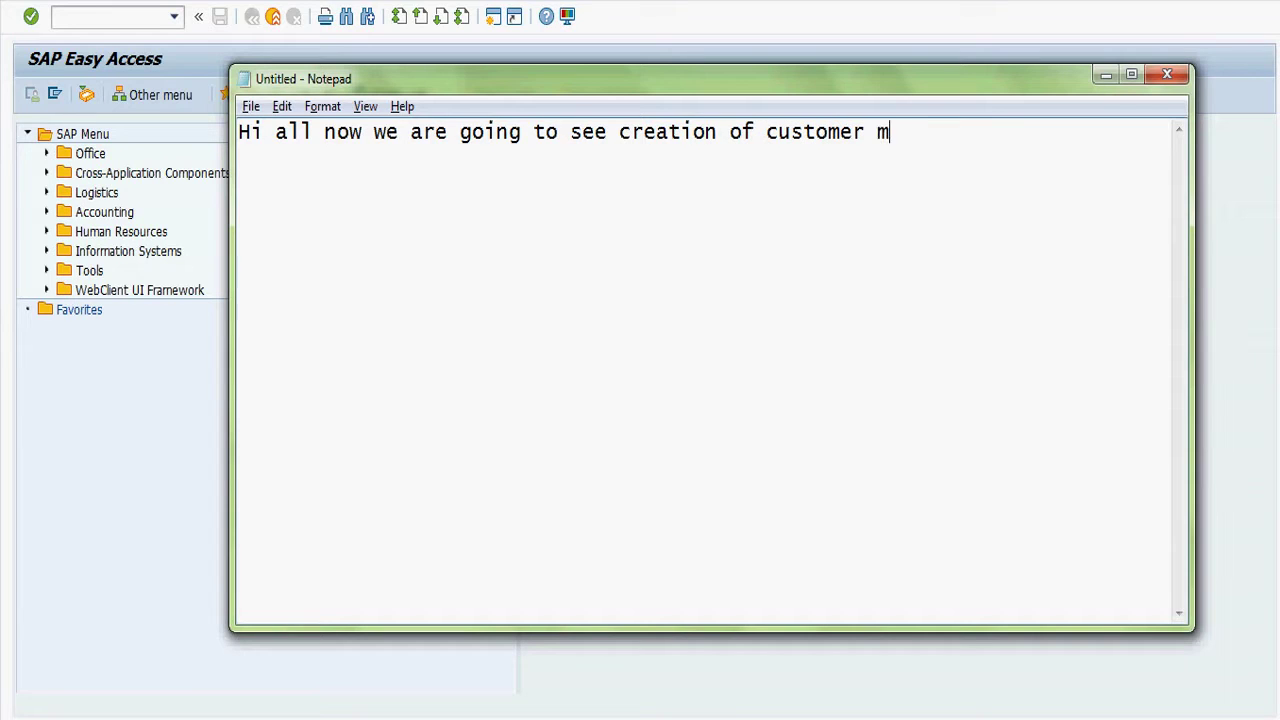
text(aster date & )
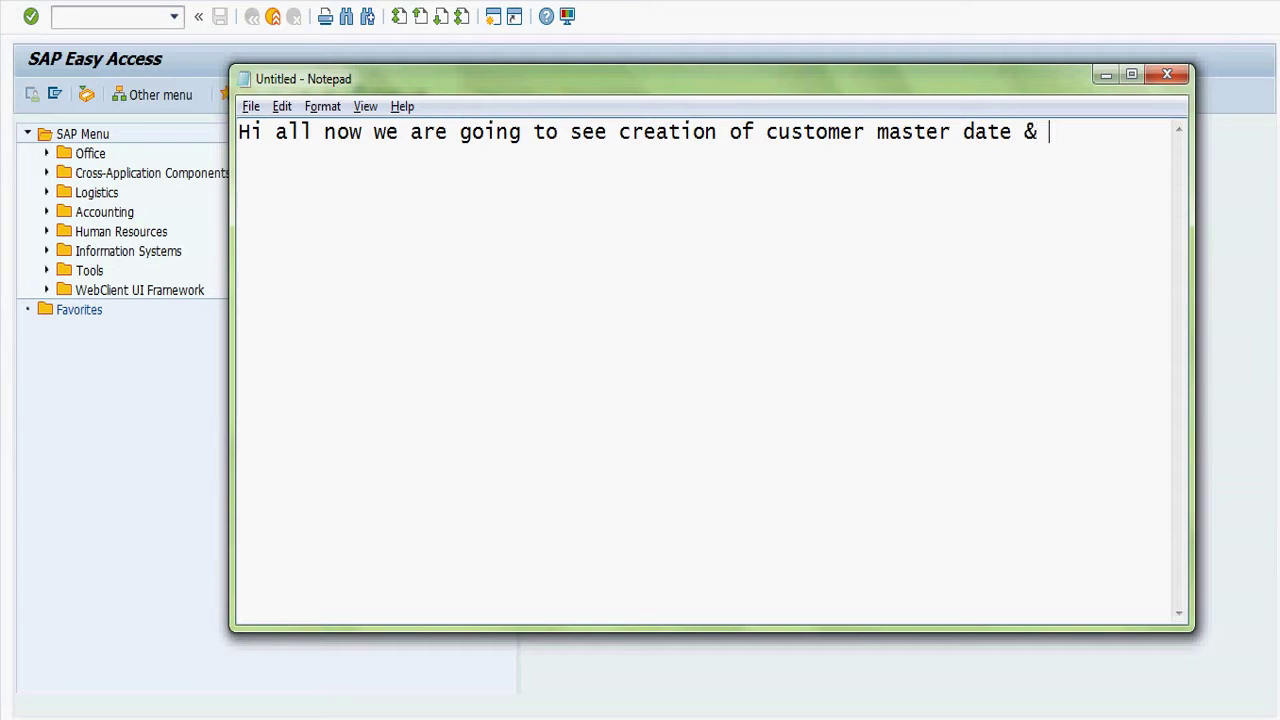
text(material )
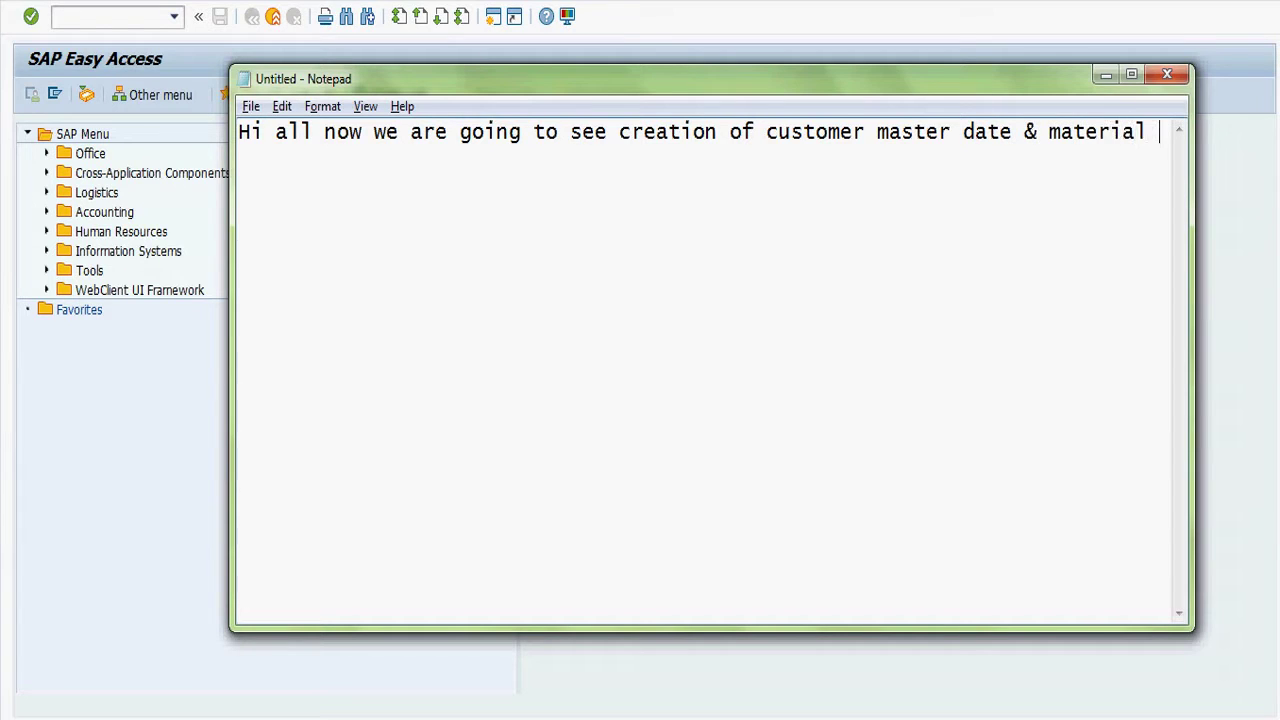
text(master d)
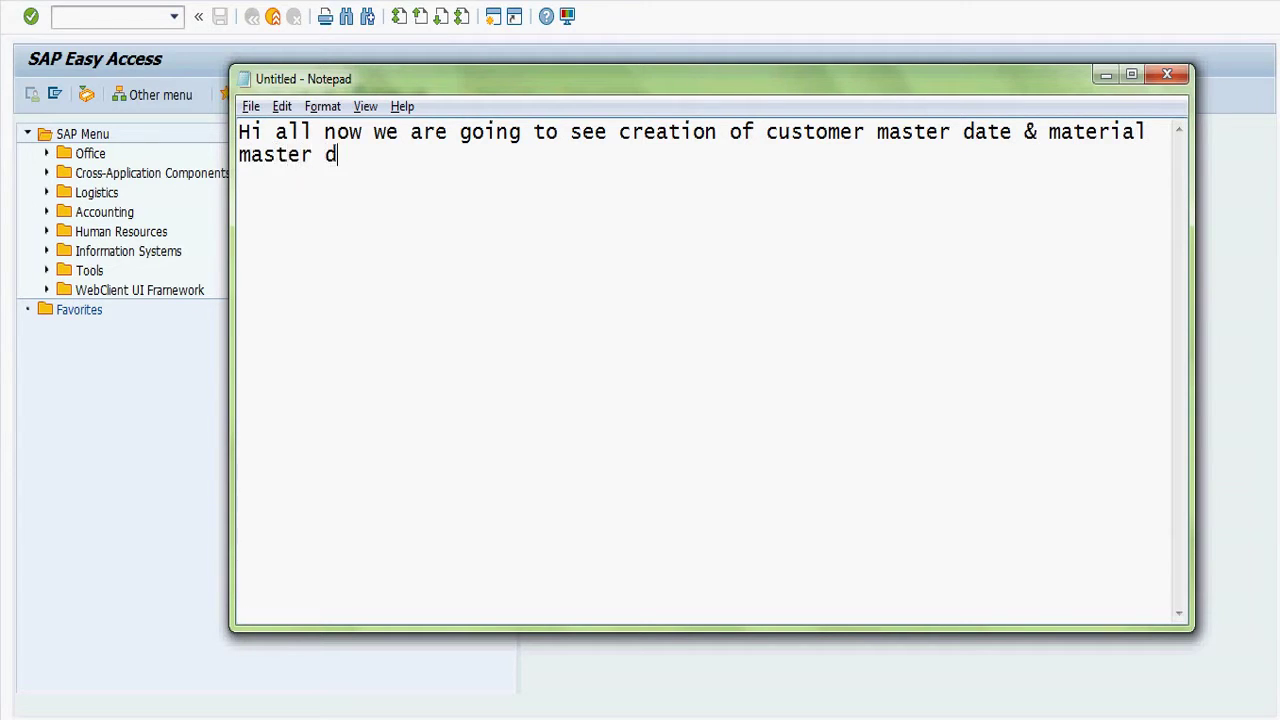
text(ata for SAP SD)
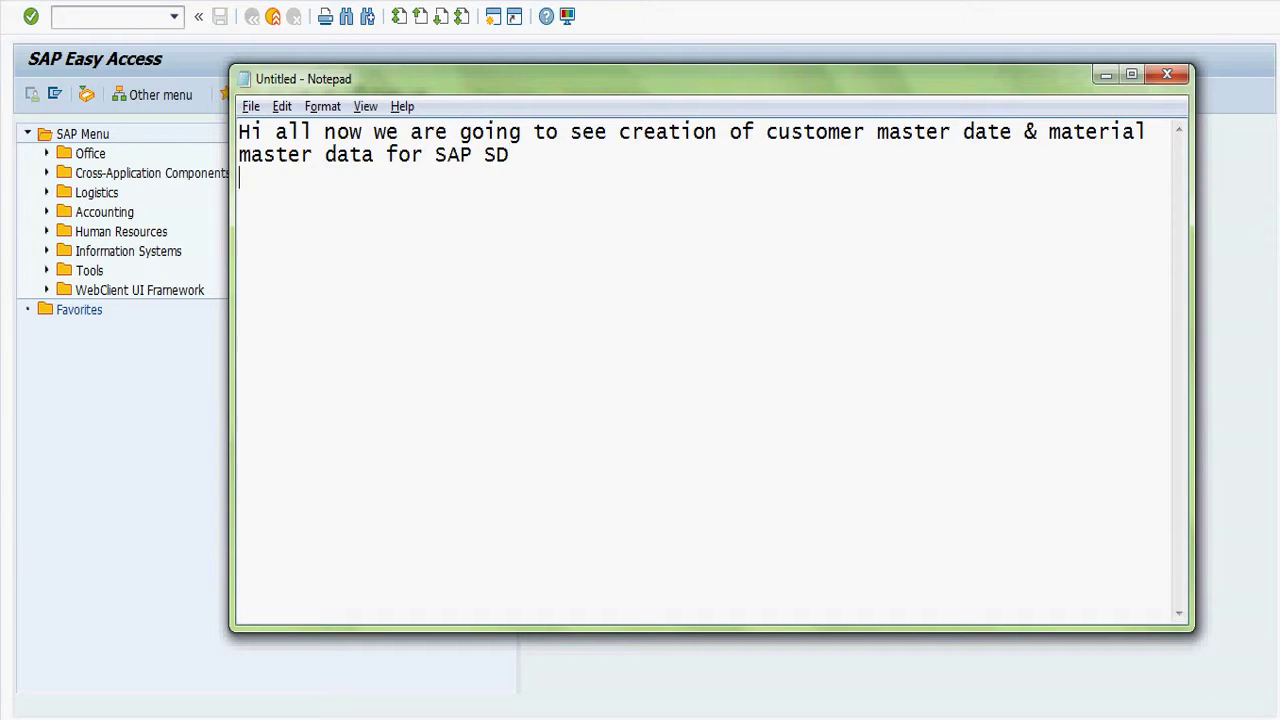
Add the sentence "Before create customer master data you need account group" as a new paragraph of the note.
key(Return)
text(Before create )
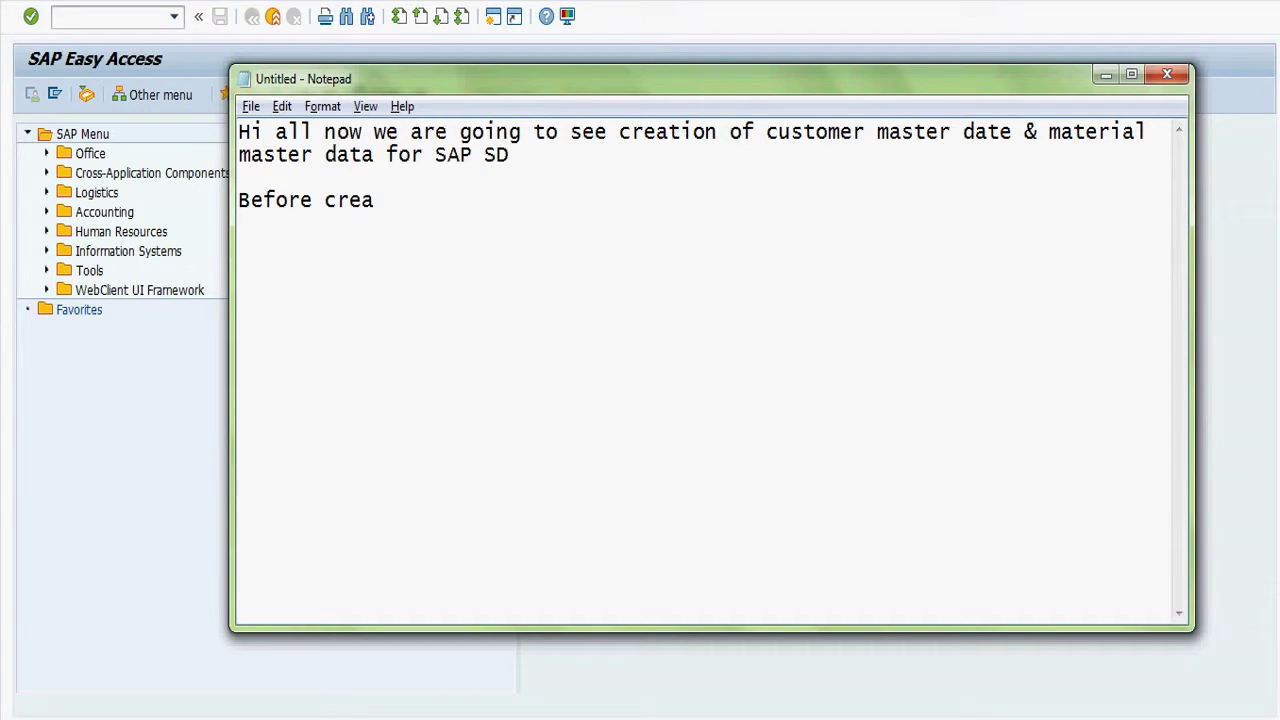
text(customer)
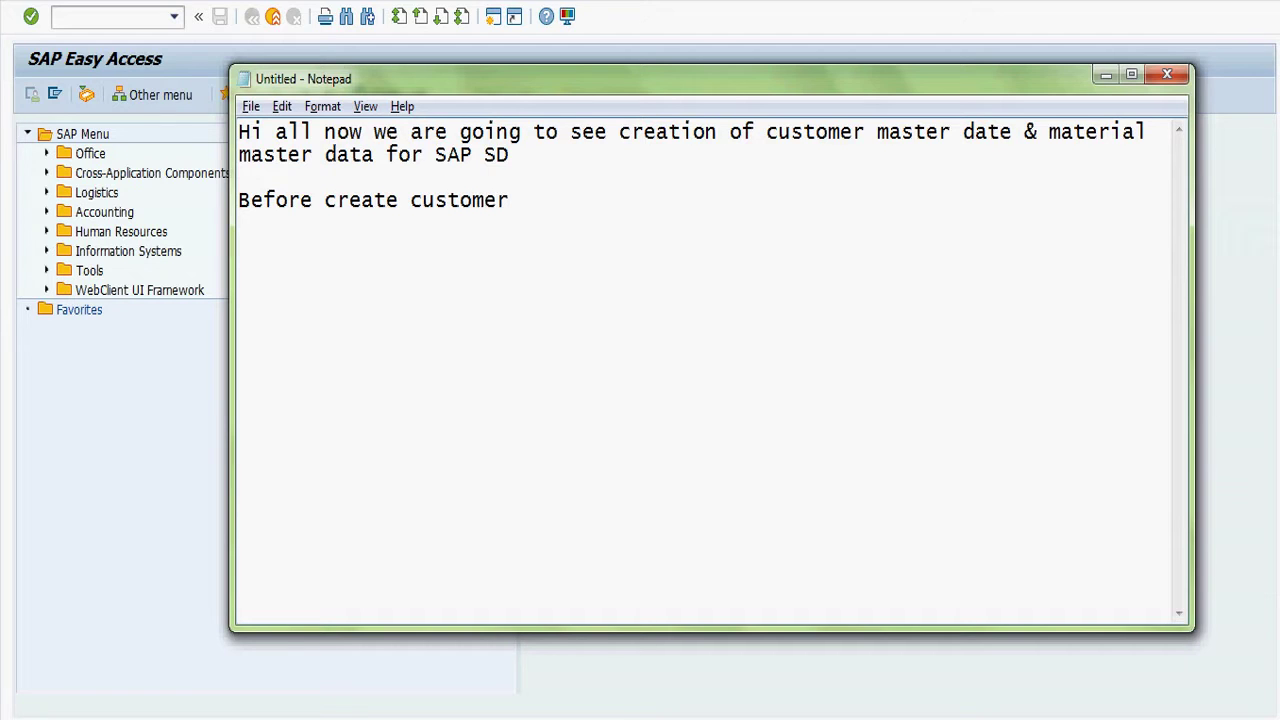
text( master d)
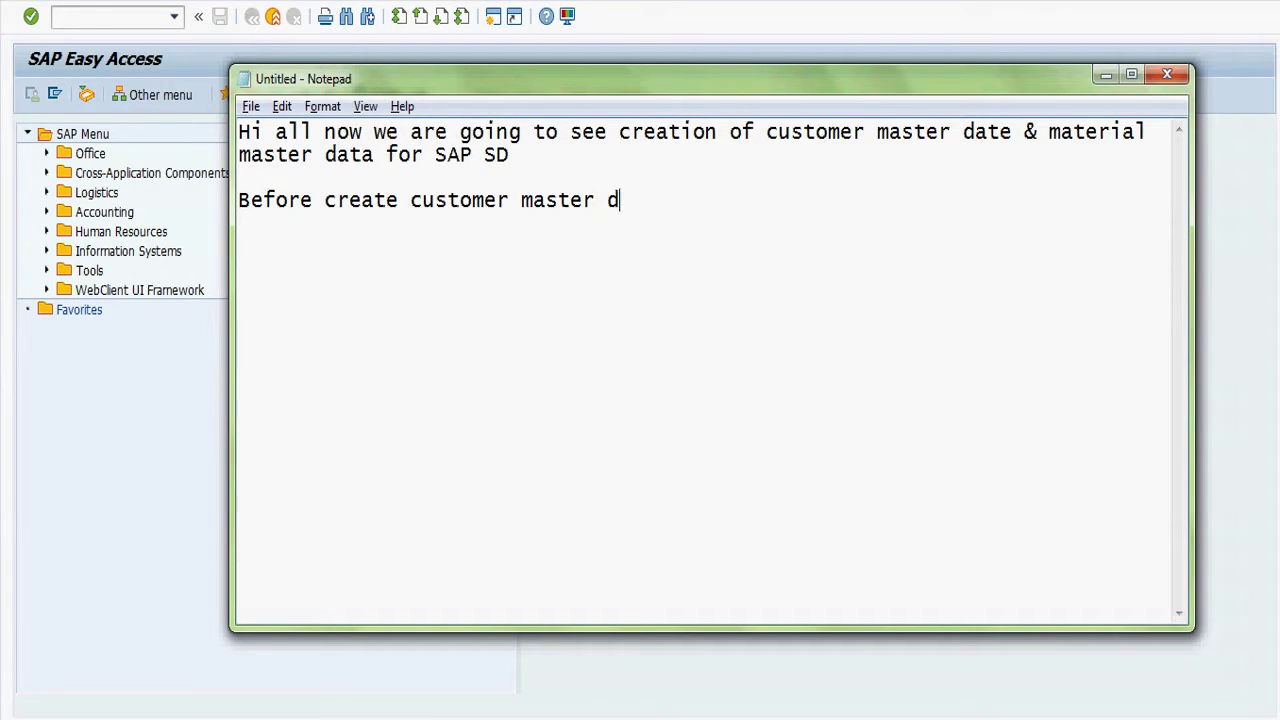
text(ata you need a)
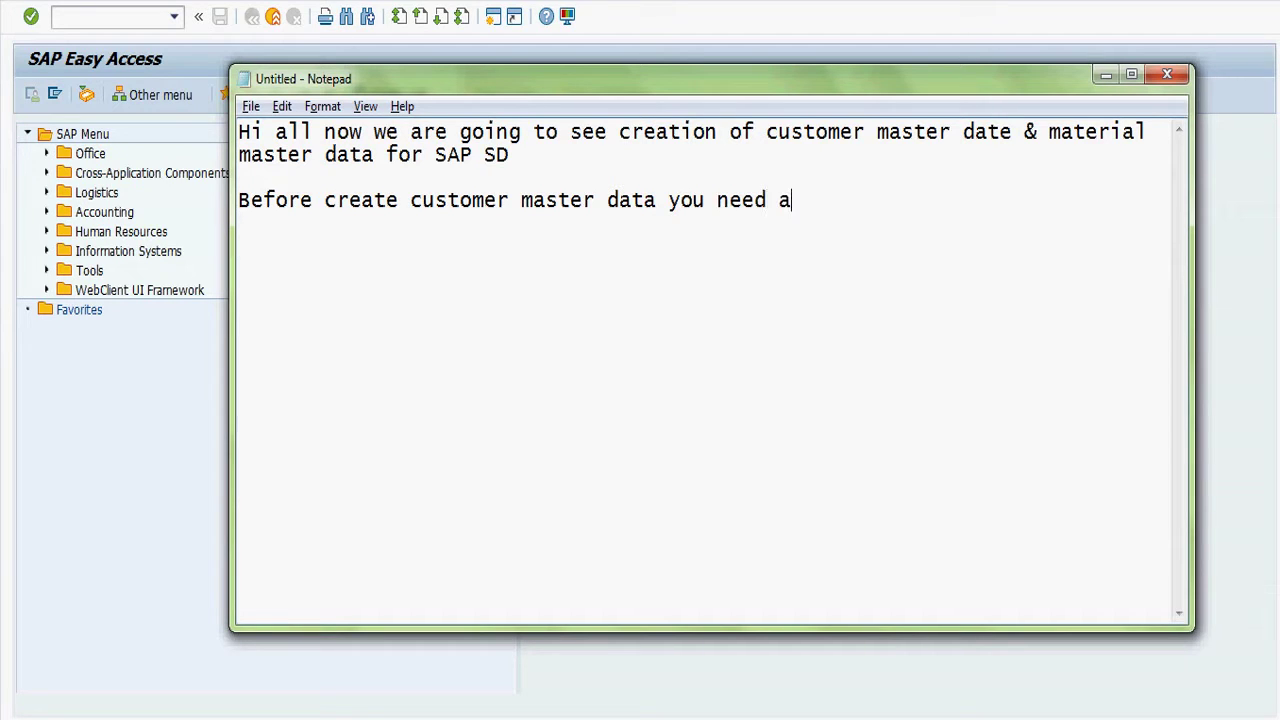
text(ccount group)
Add the path "Financial Accounting ->Accounts Receivable and Accounts Payable ->Customer Accounts -> Master Data ->Preparations for Creating Master Data->Define Account Groups with Screen Layout(Customers)".
key(Return)
key(Return)
text(Financial Accounting ->Accounts Receivable and Accounts Payable ->Customer Accounts -> Master Data ->Preparations for Creating Master Data->Define Account Groups with Screen Layout(Customers))
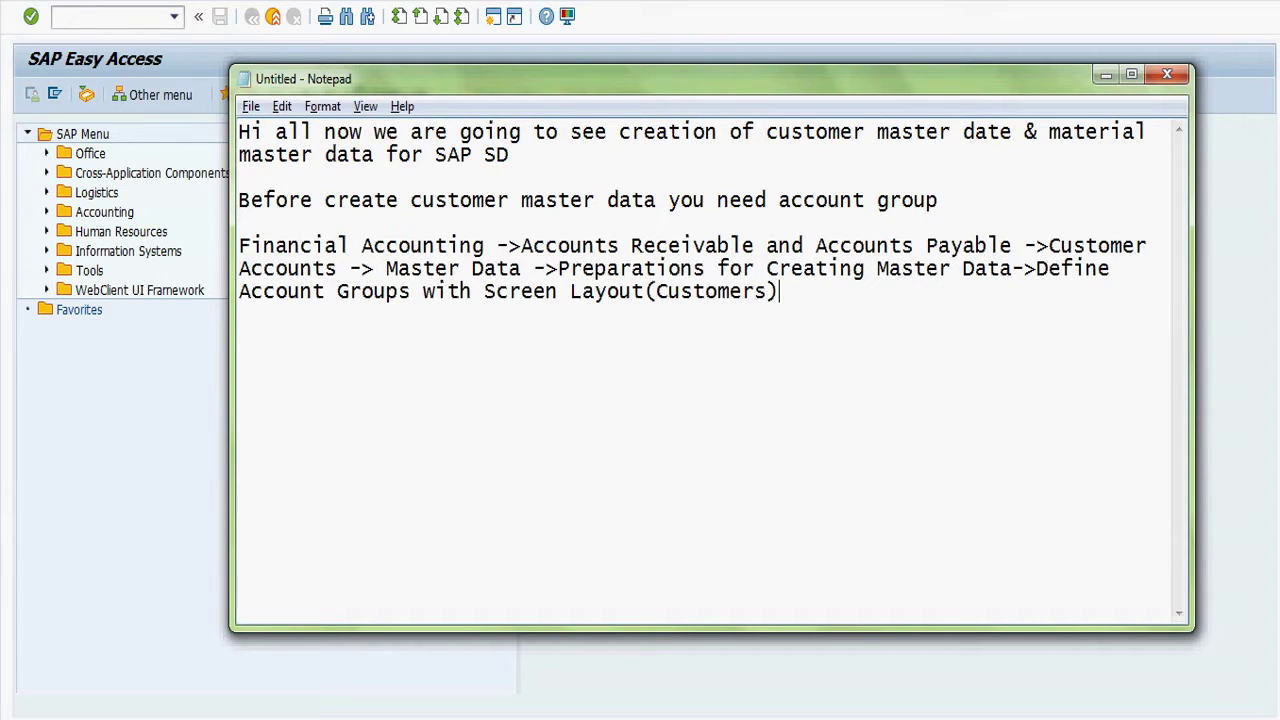
Add the line "go to this path & create one account group" below the configuration path in the note.
text(go to this path & create on)
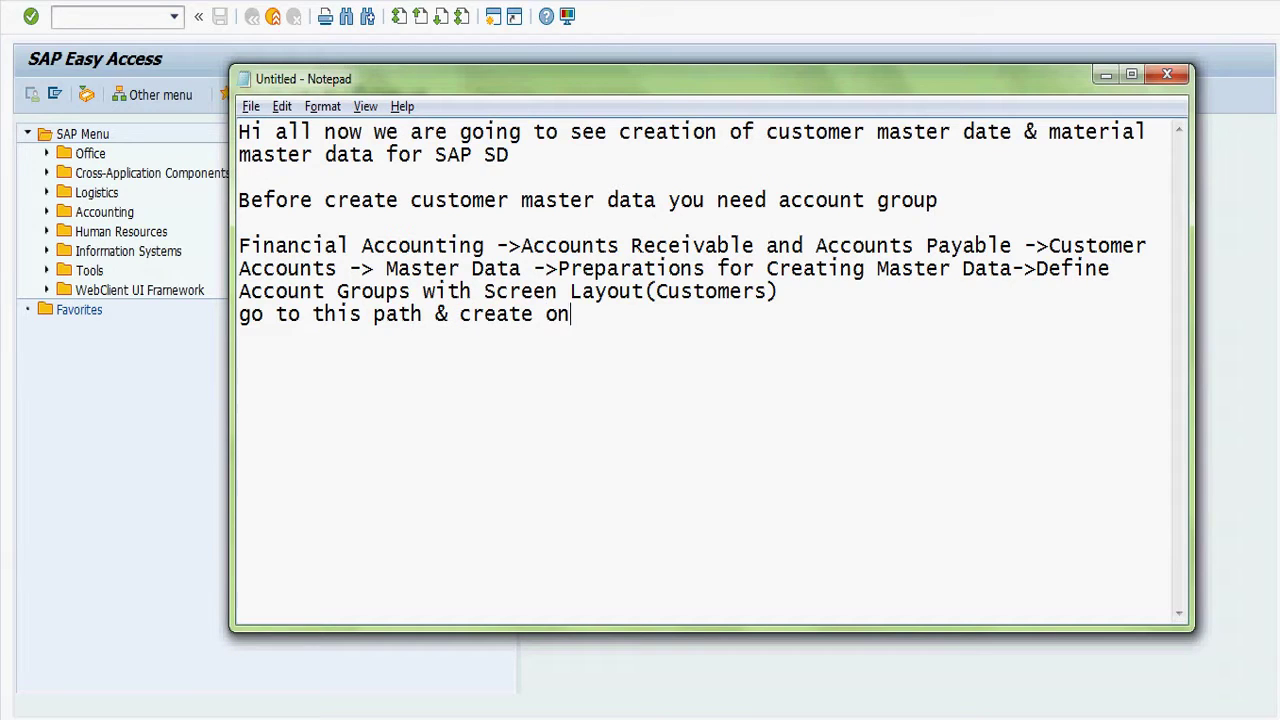
text(e account grou)
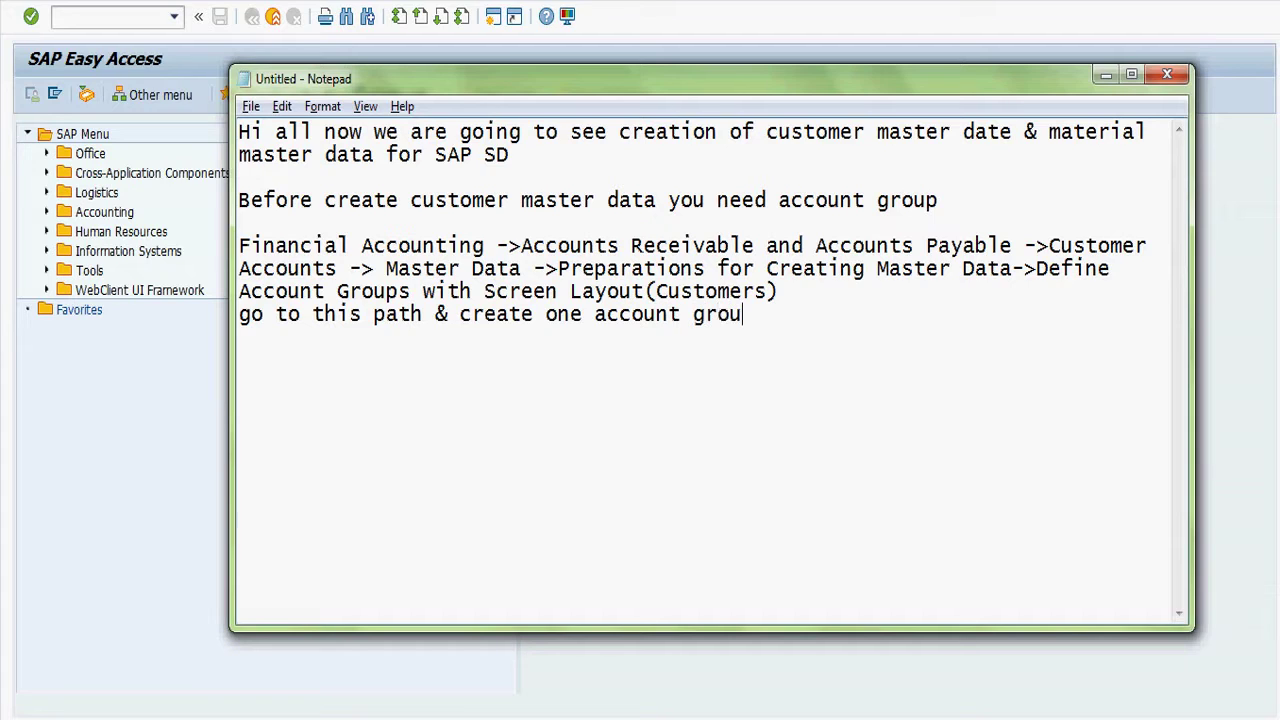
text(p  now)
key(BackSpace)
key(BackSpace)
key(BackSpace)
key(BackSpace)
Add a paragraph reading "after this go & create customer master data" with the transaction code XD01 below it.
text(after this g)
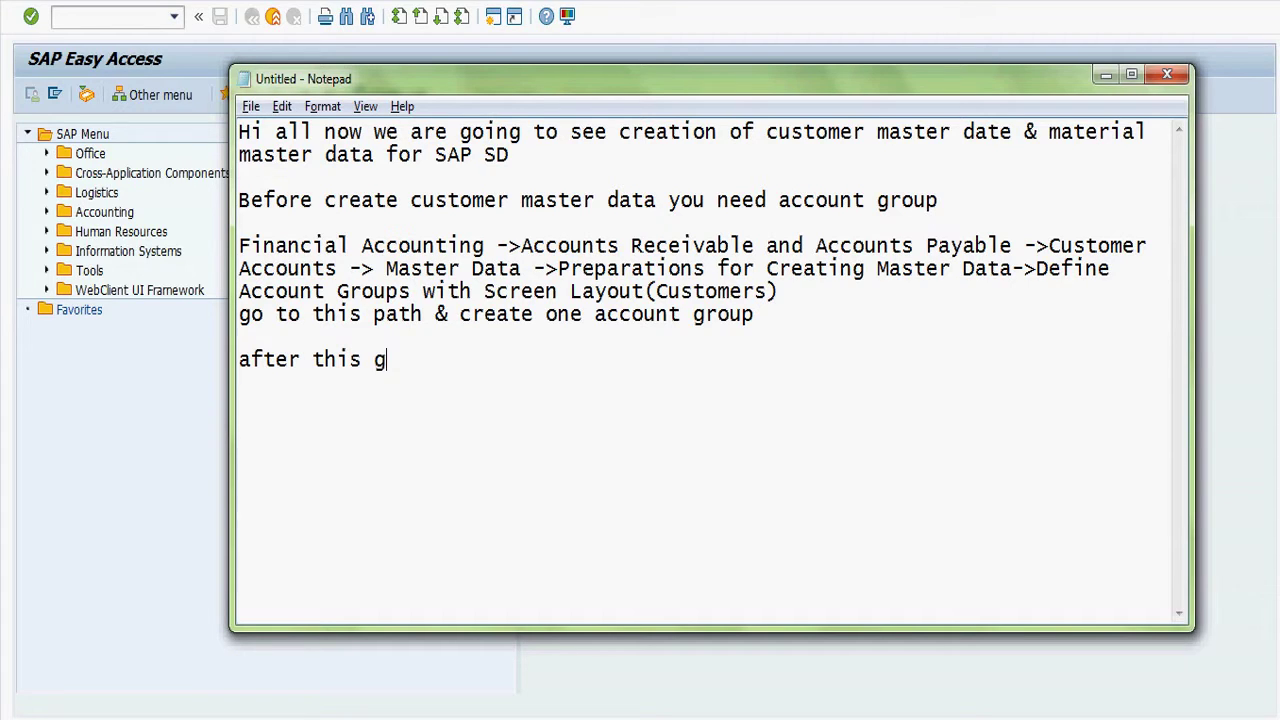
text(o & create )
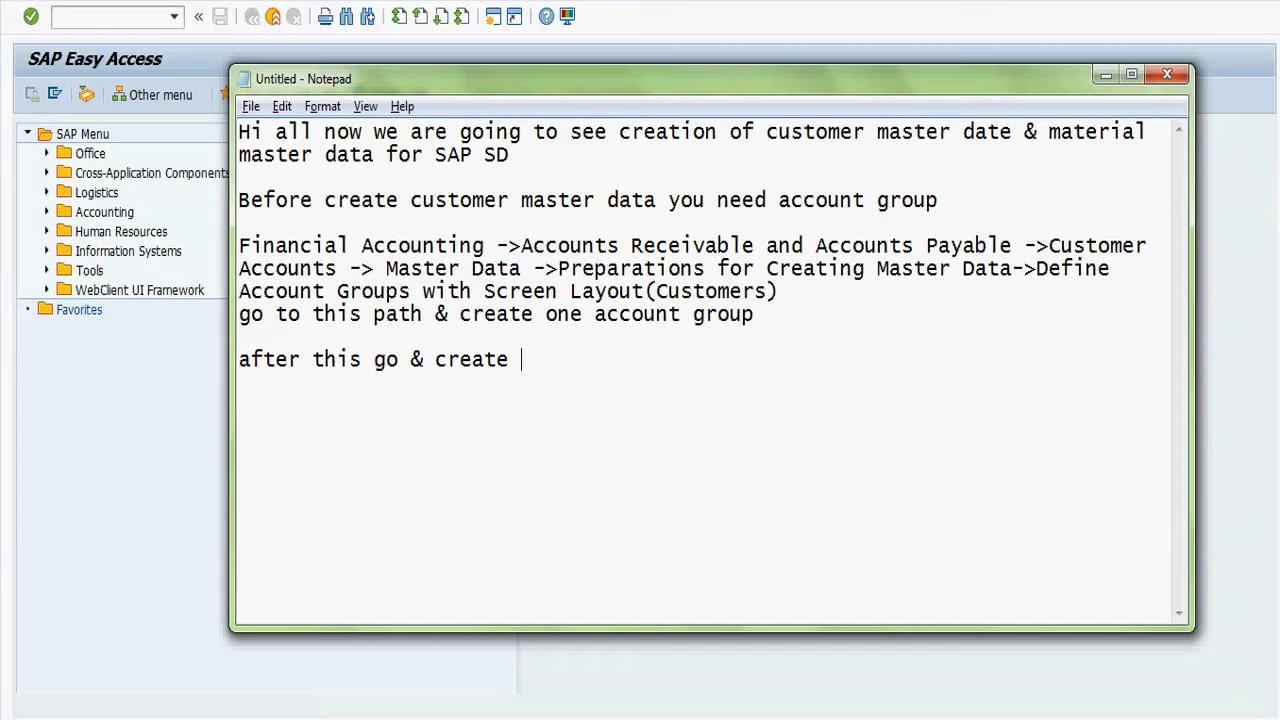
text(customer ma)
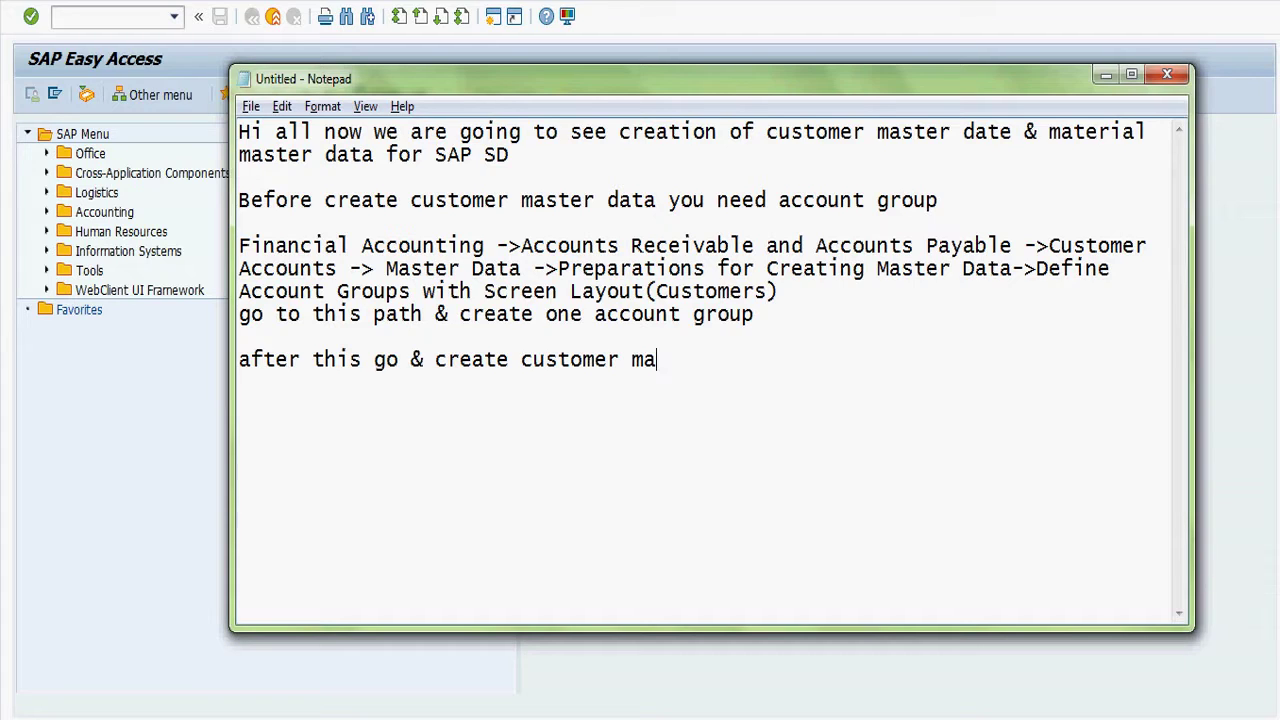
text(ster data)
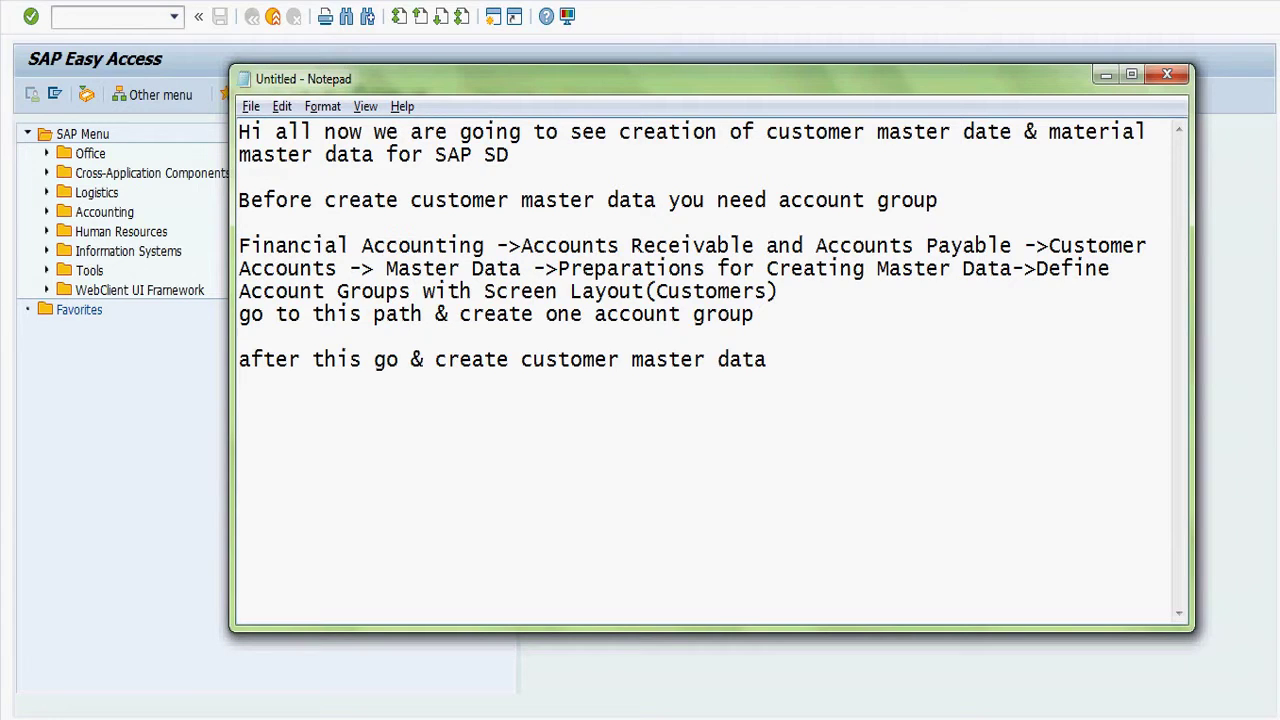
key(Return)
text(XD014)
key(BackSpace)
click(72, 364)
click(132, 18)
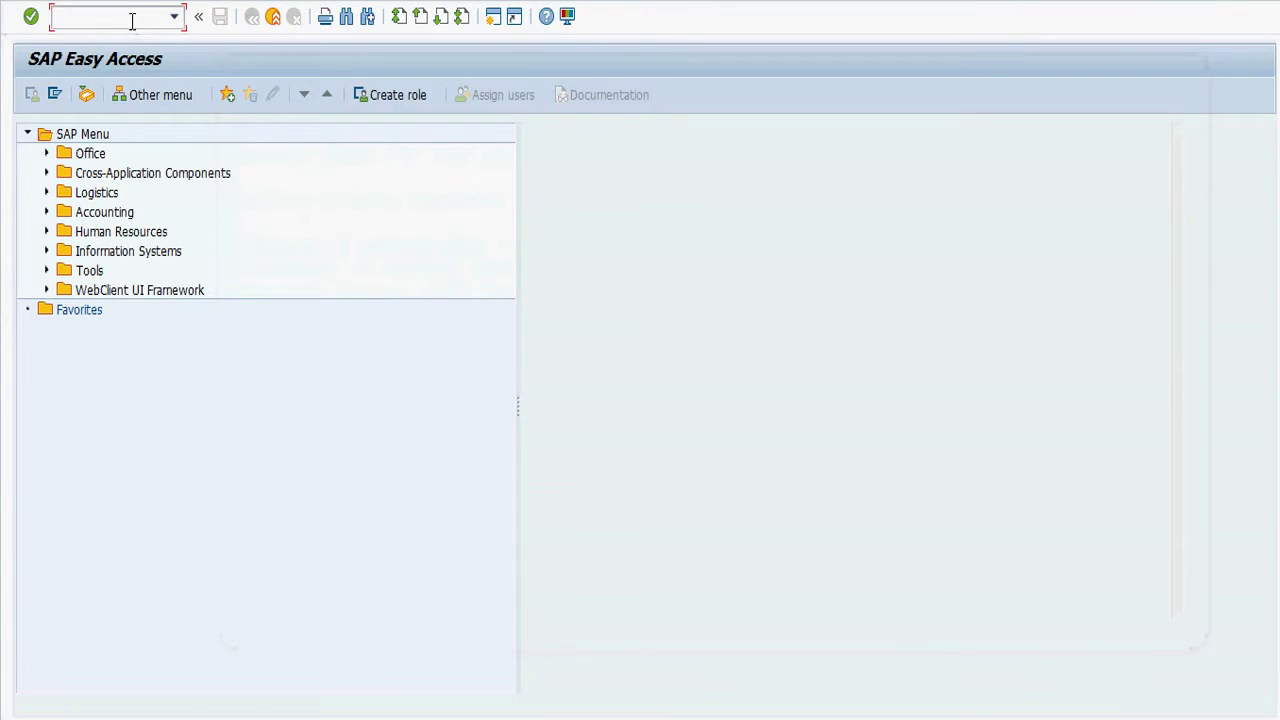
text(/nxk)
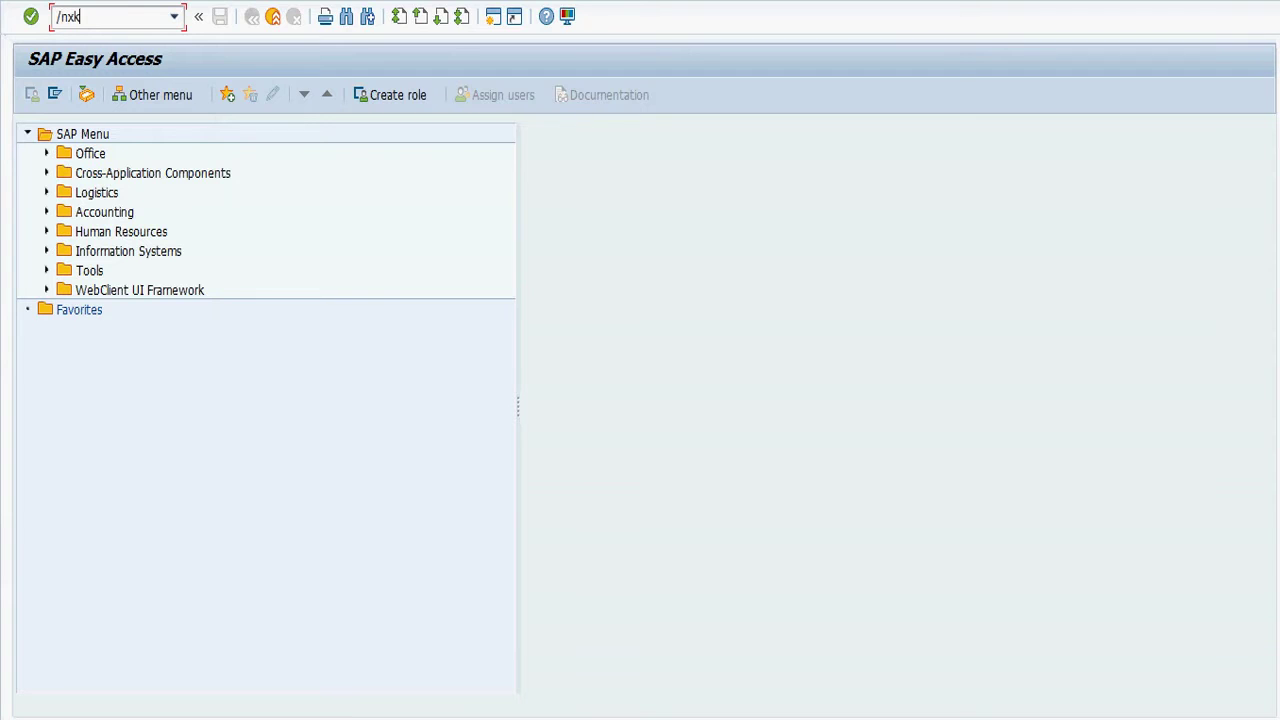
text(01)
key(Return)
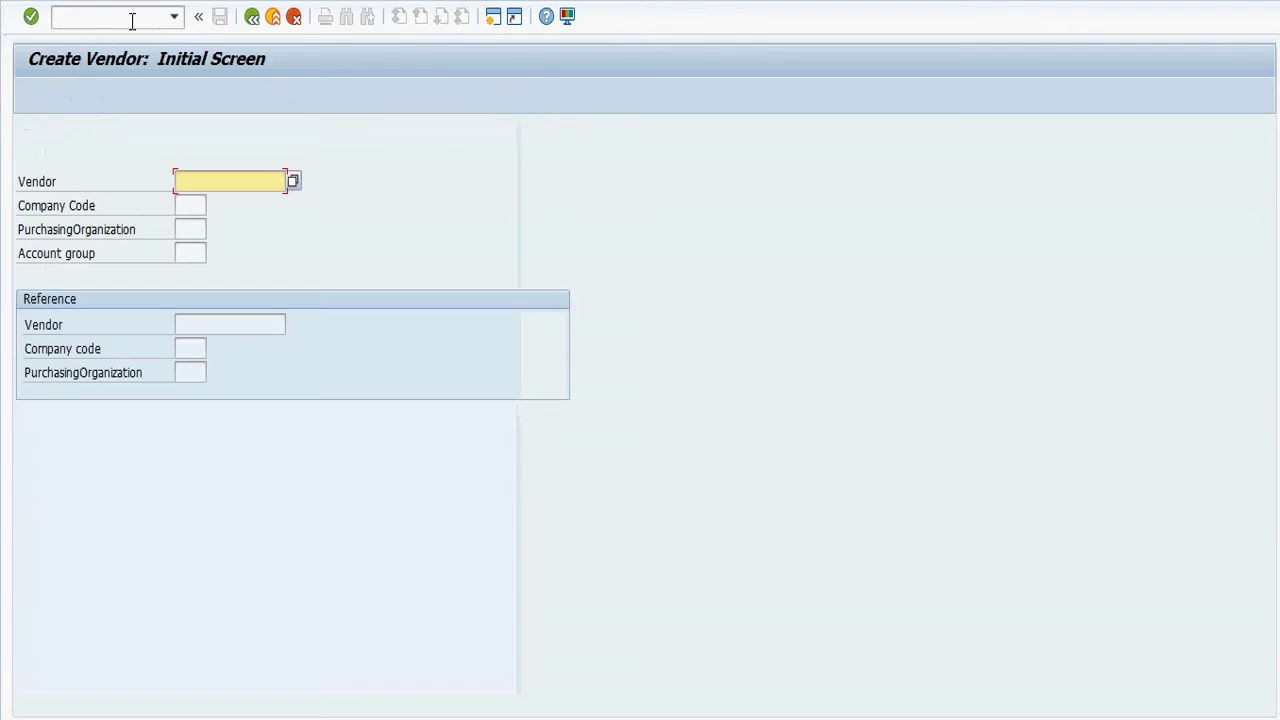
Open the customer creation transaction in SAP with the command /nxd01.
click(132, 21)
text(/)
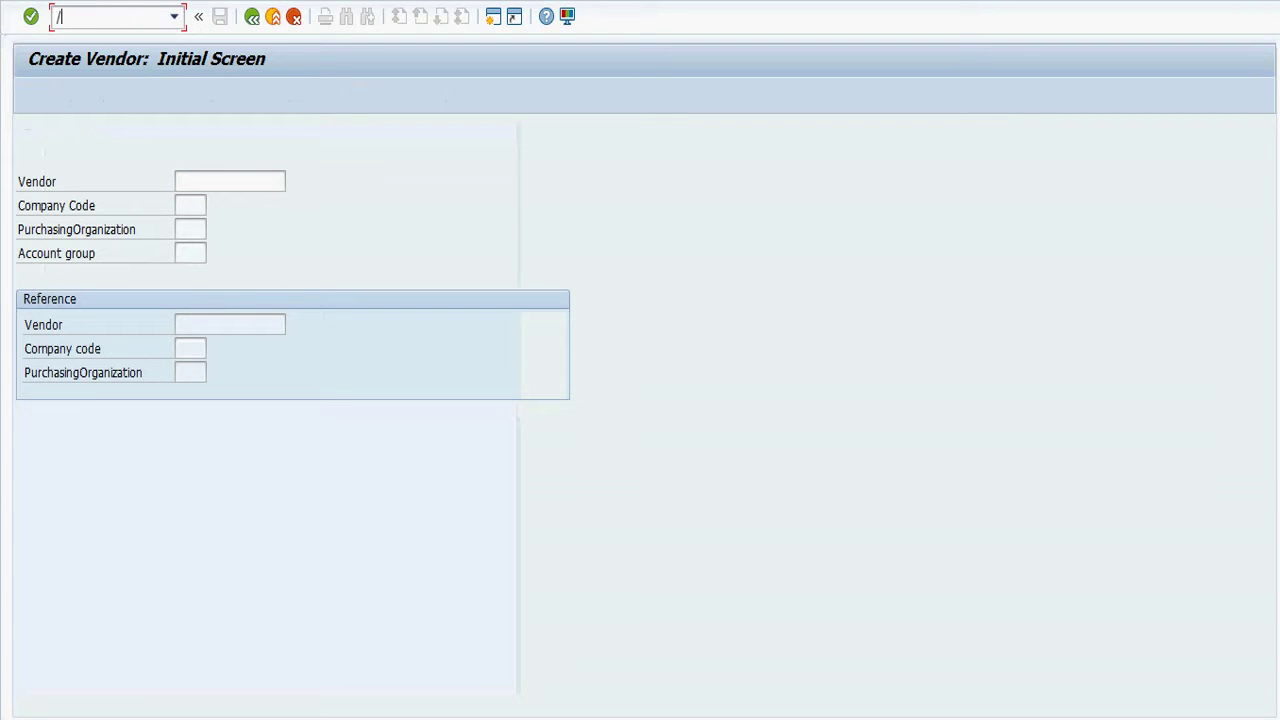
text(nxd01)
key(Return)
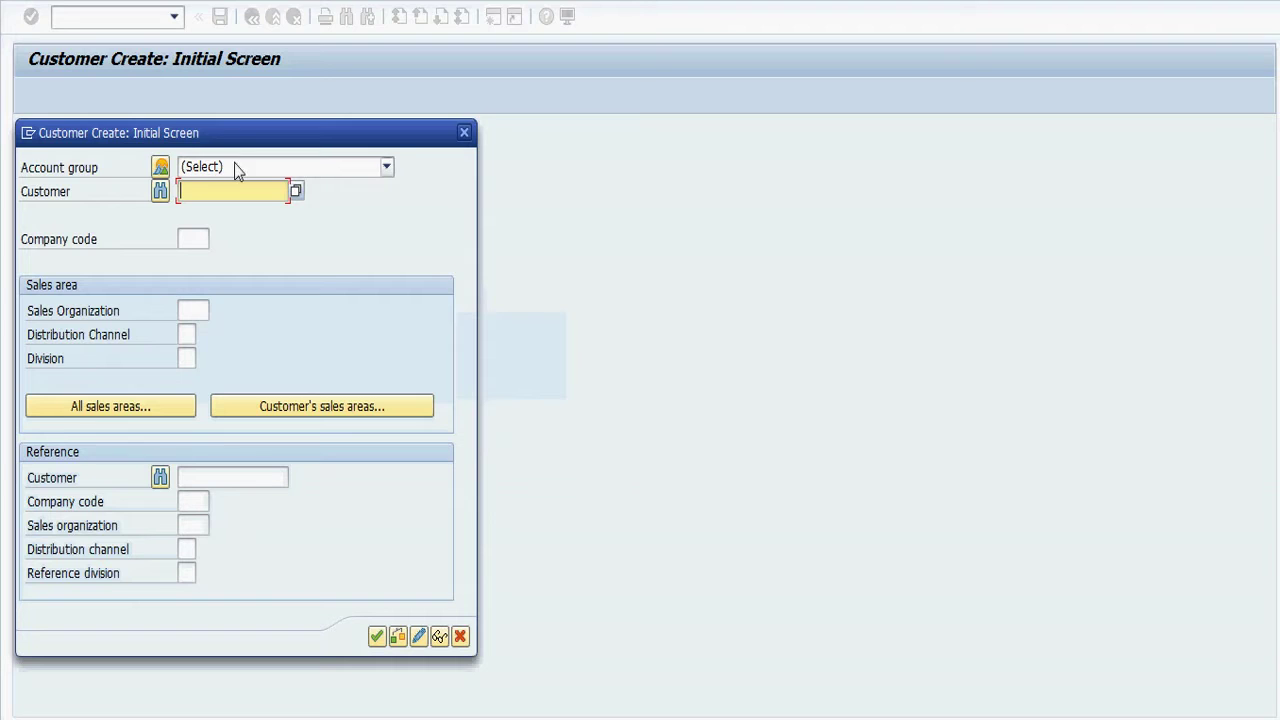
Set the new customer's account group to Sold-to party.
click(263, 166)
key(Down)
key(Down)
scroll(269, 337, down, 5)
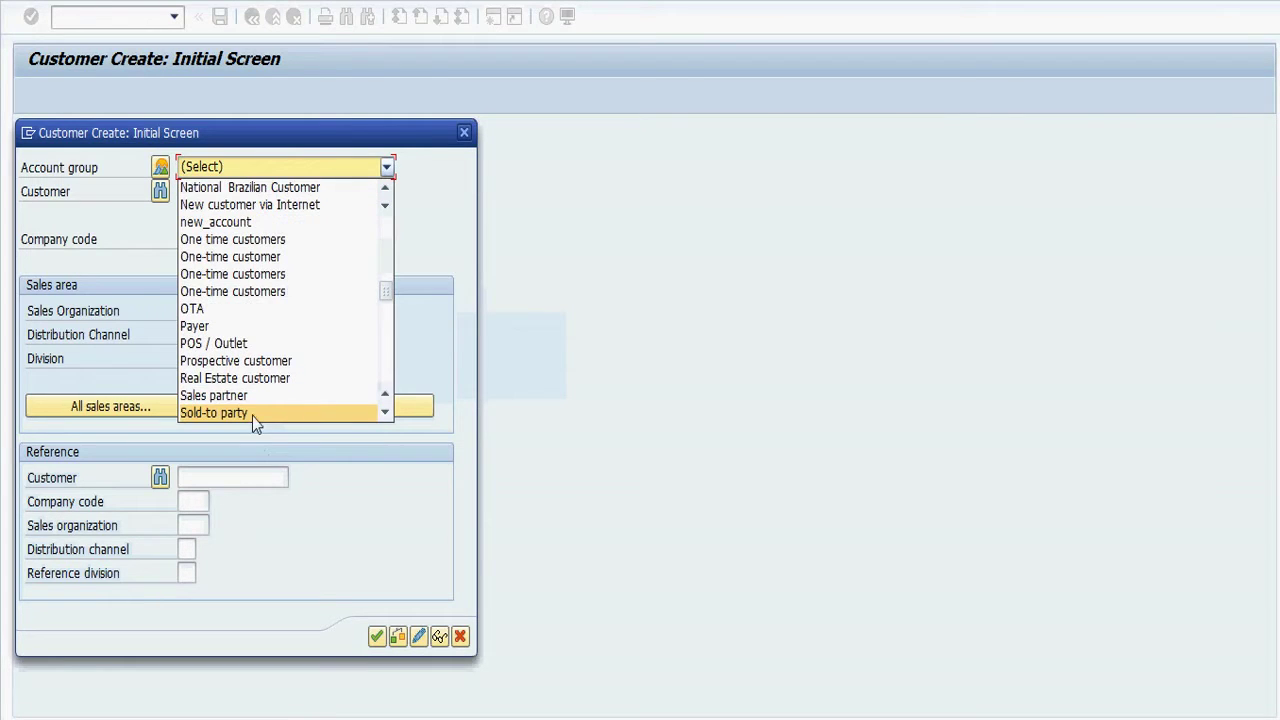
click(252, 413)
Set the customer's company code to 5252, sales organization to 5252, distribution channel to 52 and division to 52.
click(187, 240)
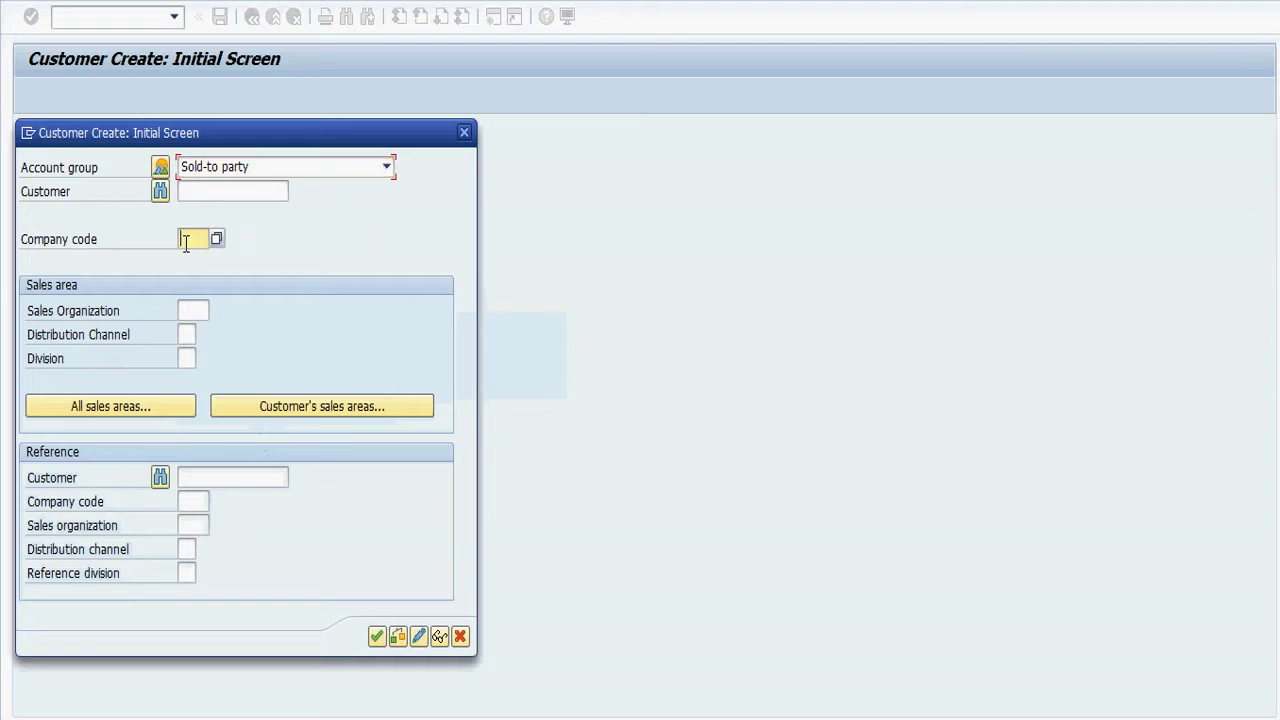
text(5252)
click(205, 309)
text(5252)
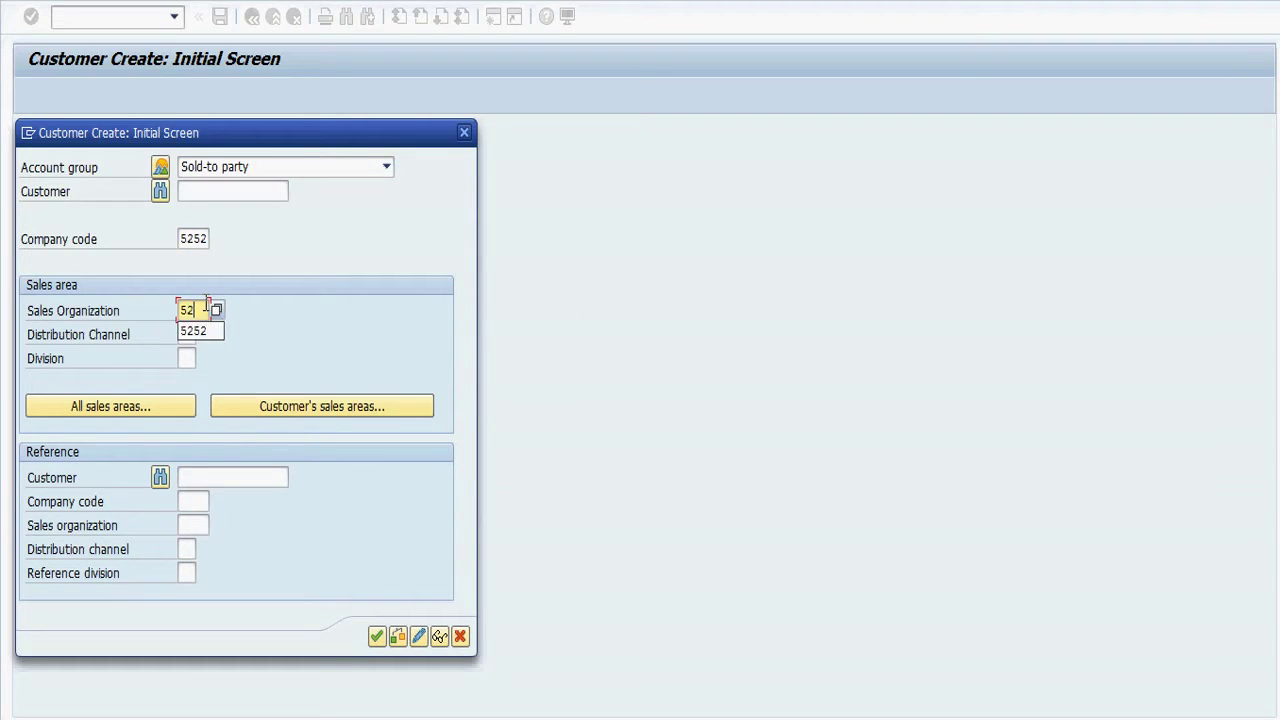
click(190, 334)
text(52)
click(187, 358)
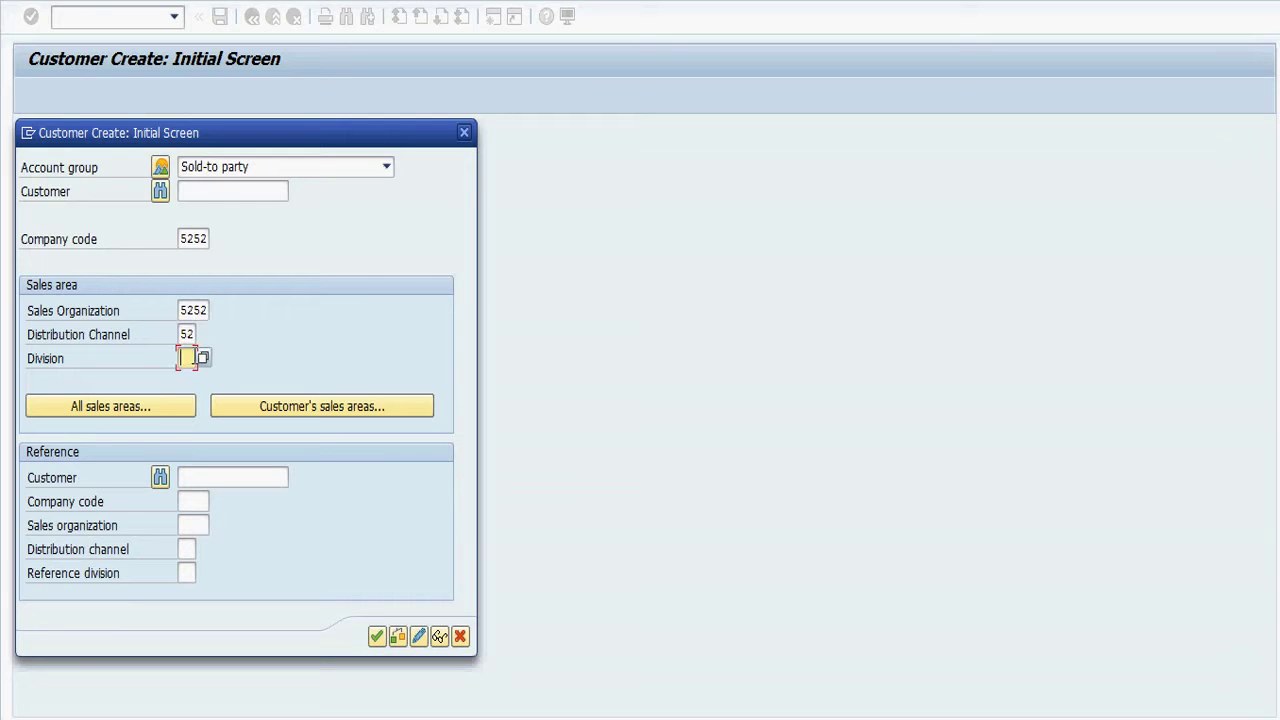
text(52)
Switch to Notepad and add the text "I have already created company code, sales org, Distribution channel, division" below XD01.
click(378, 716)
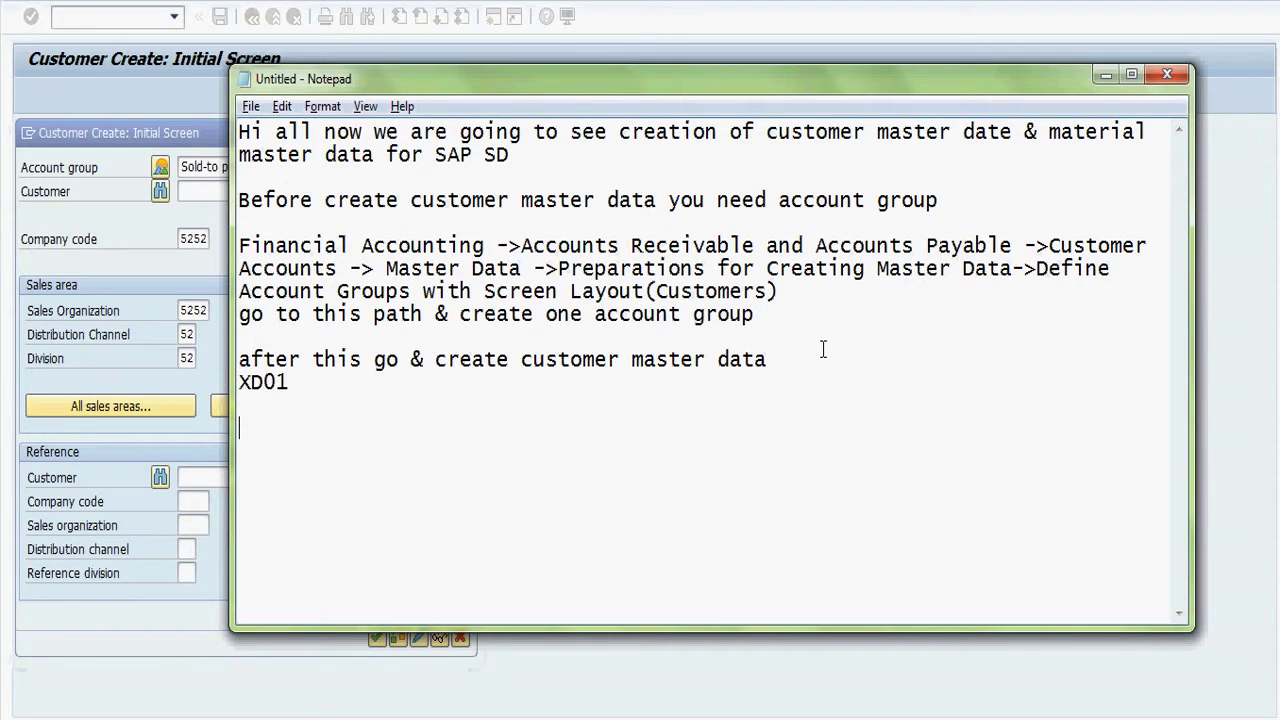
text(I have)
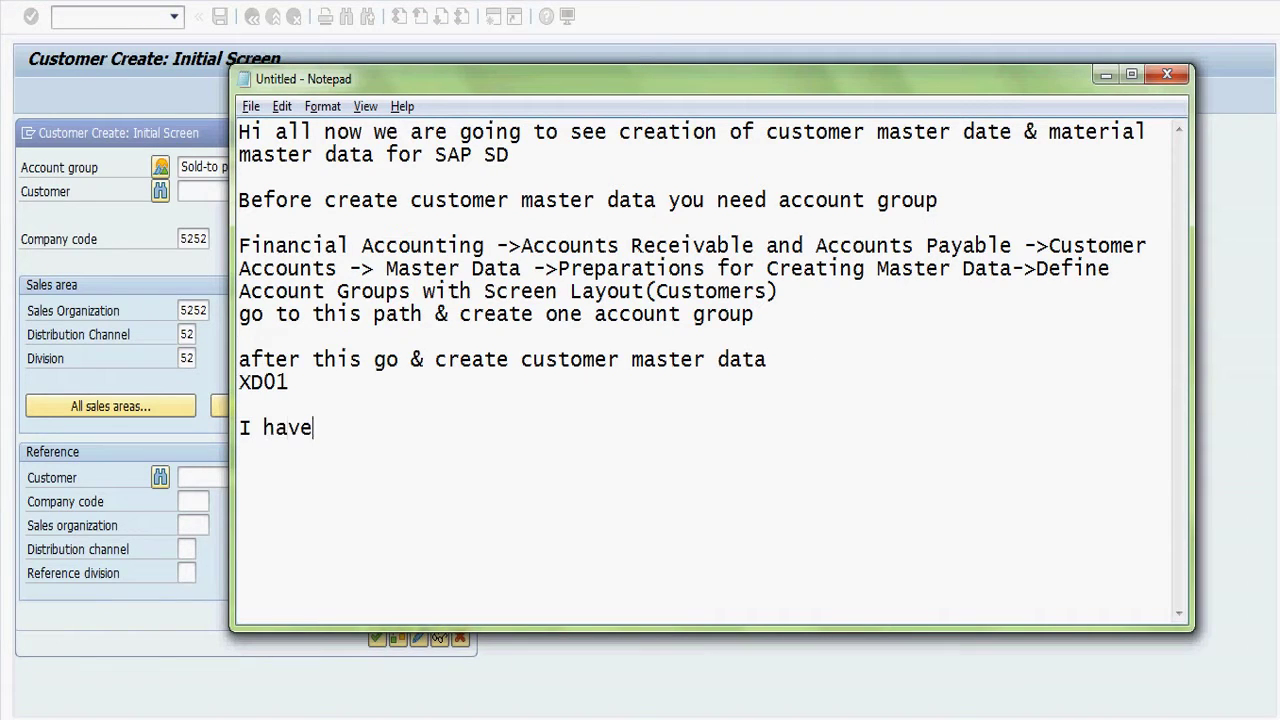
text( already created)
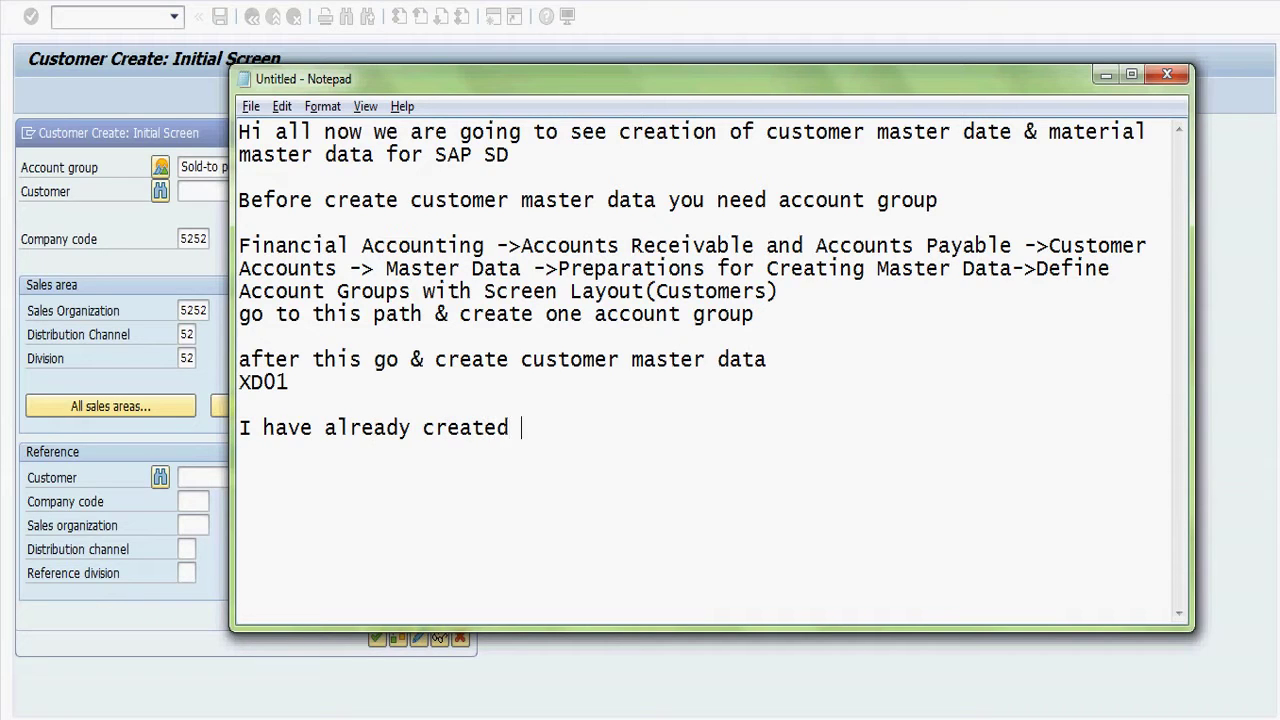
text( company code, sales)
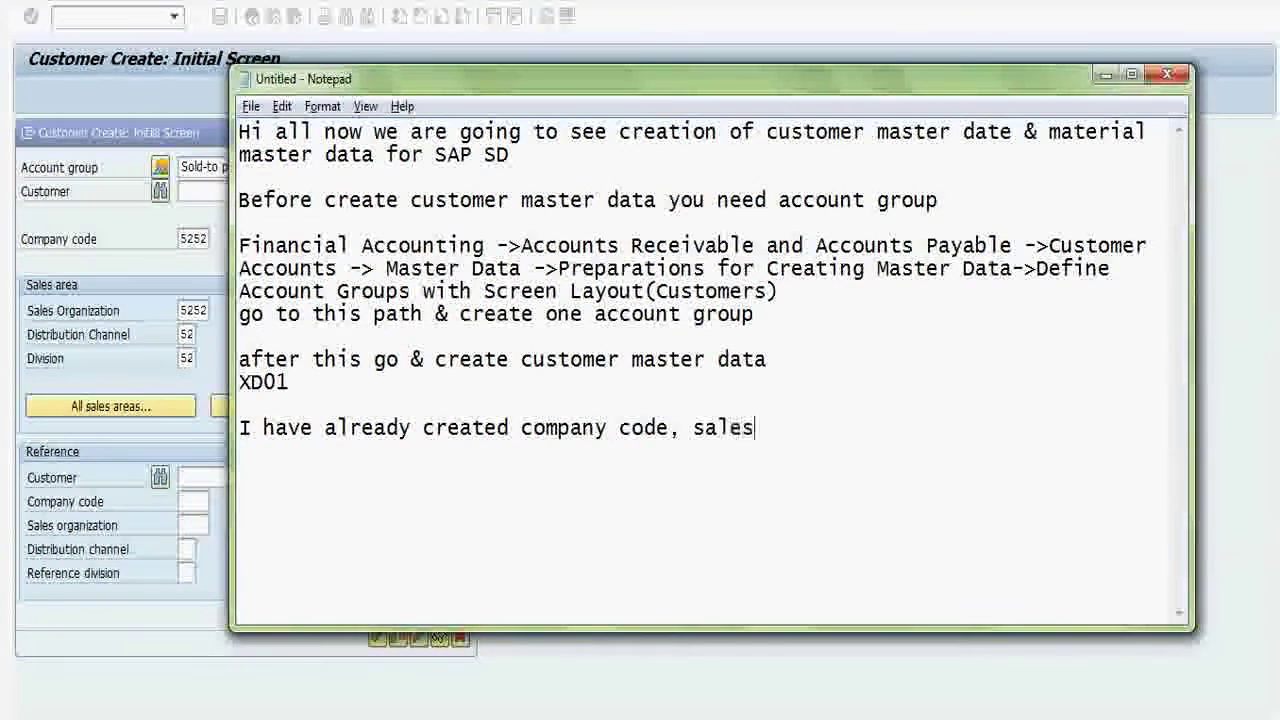
text( org, )
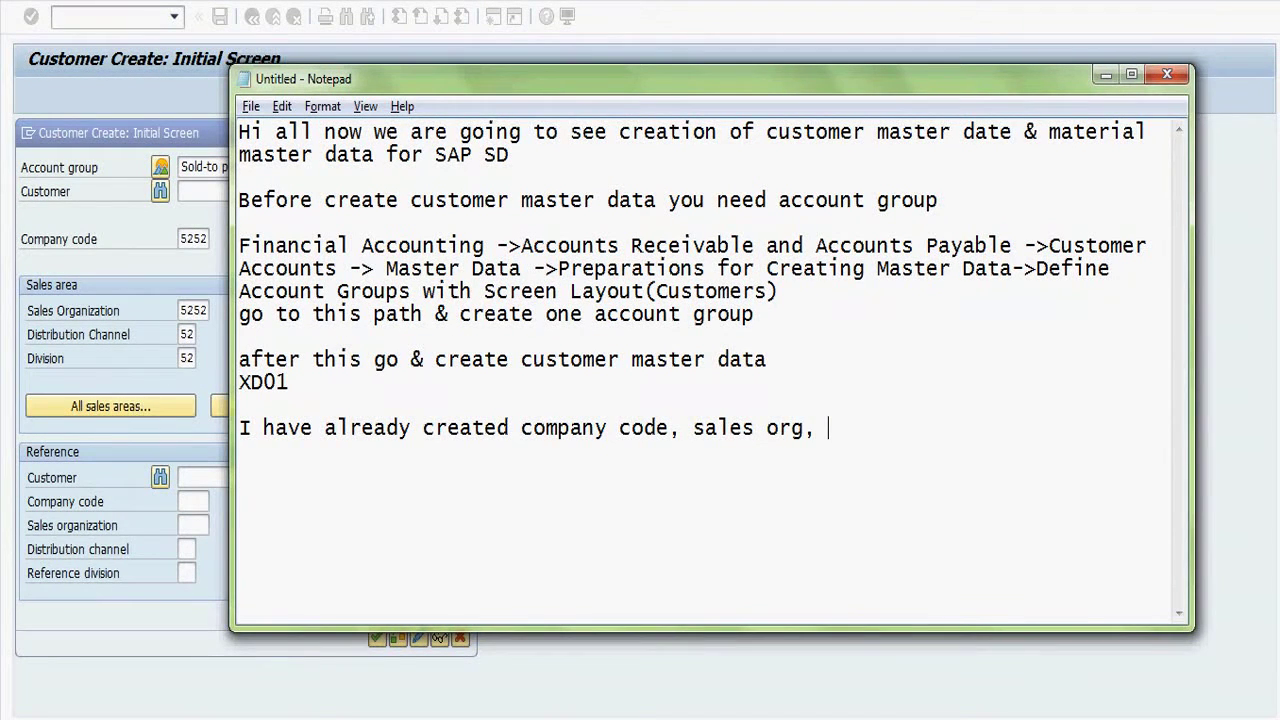
text(Dist)
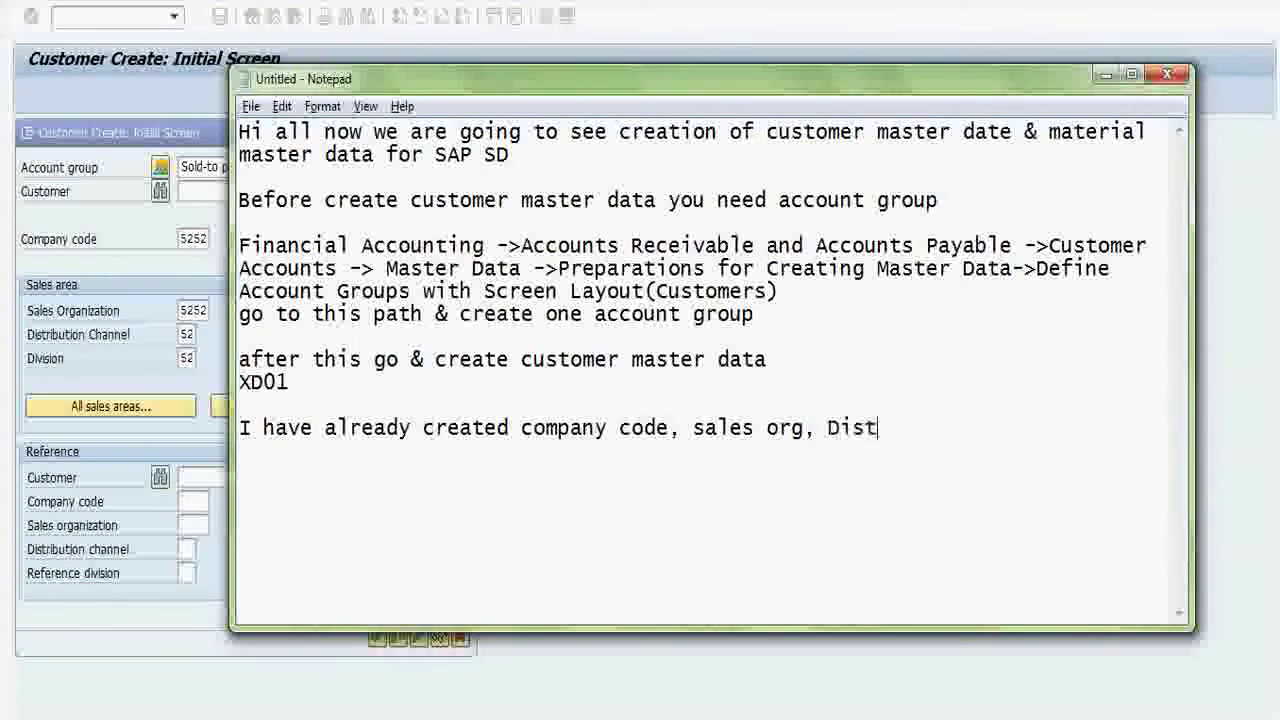
text(rib)
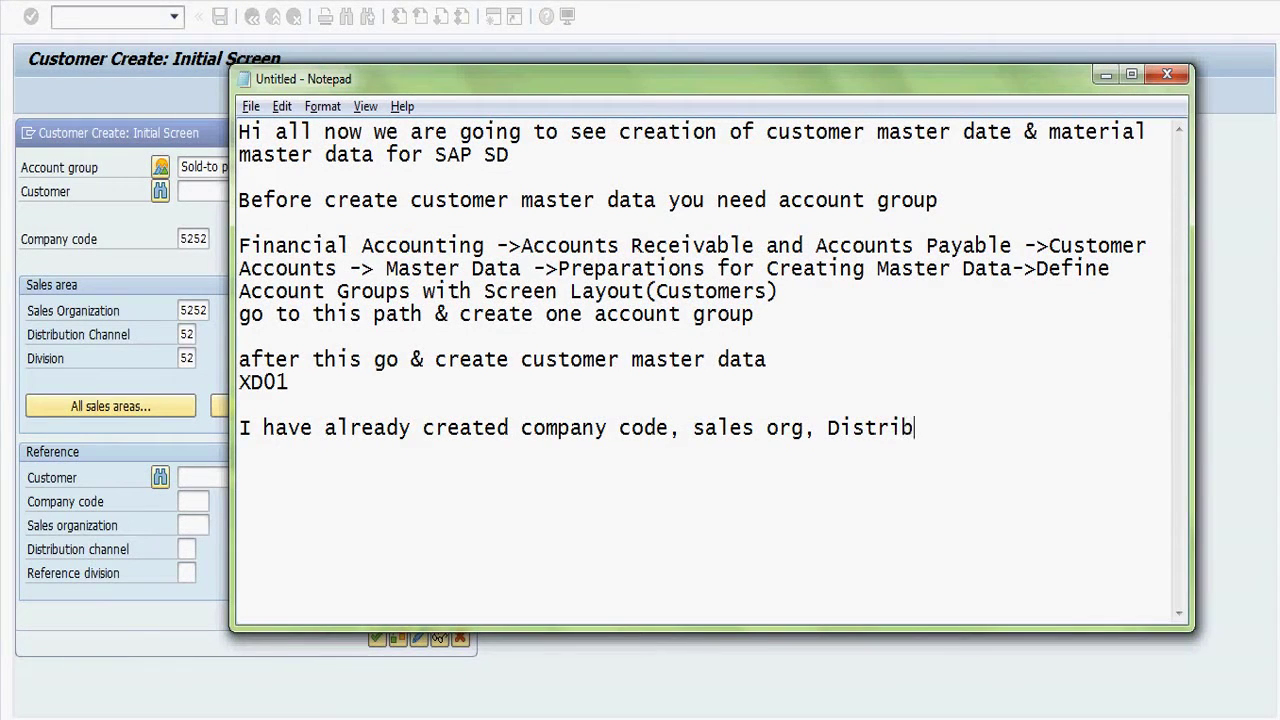
text(ution chann)
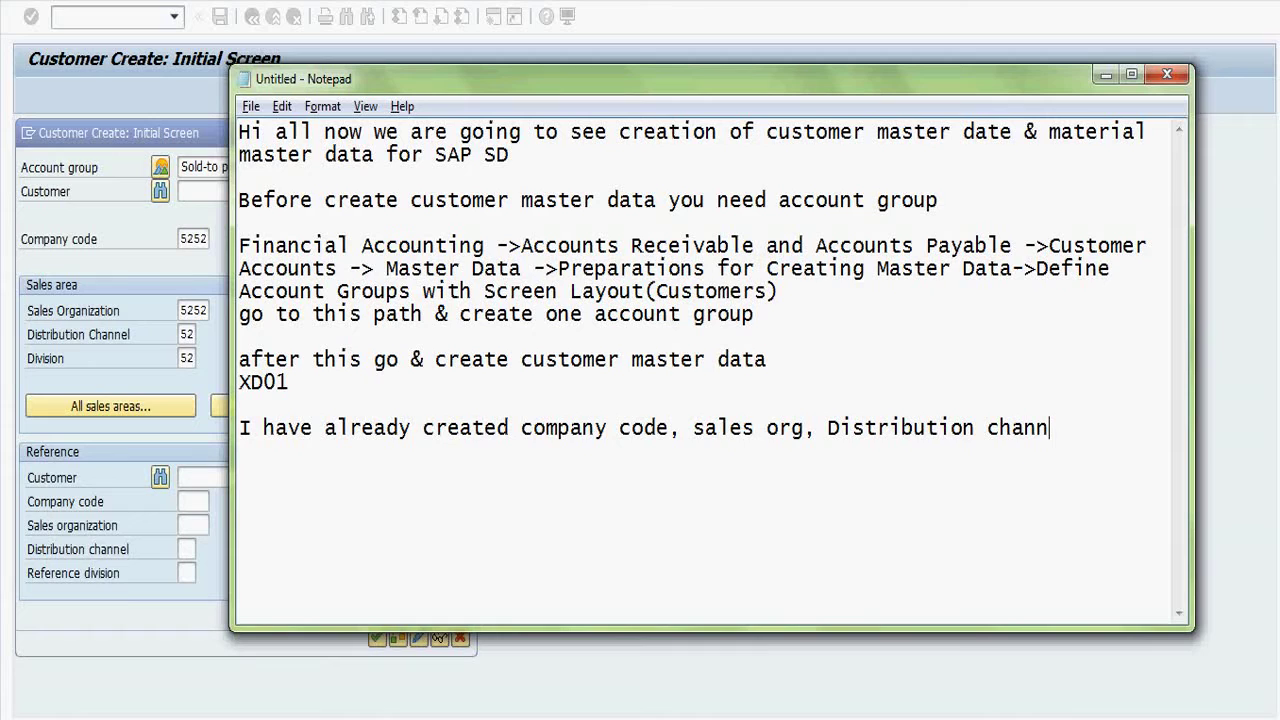
text(el, division)
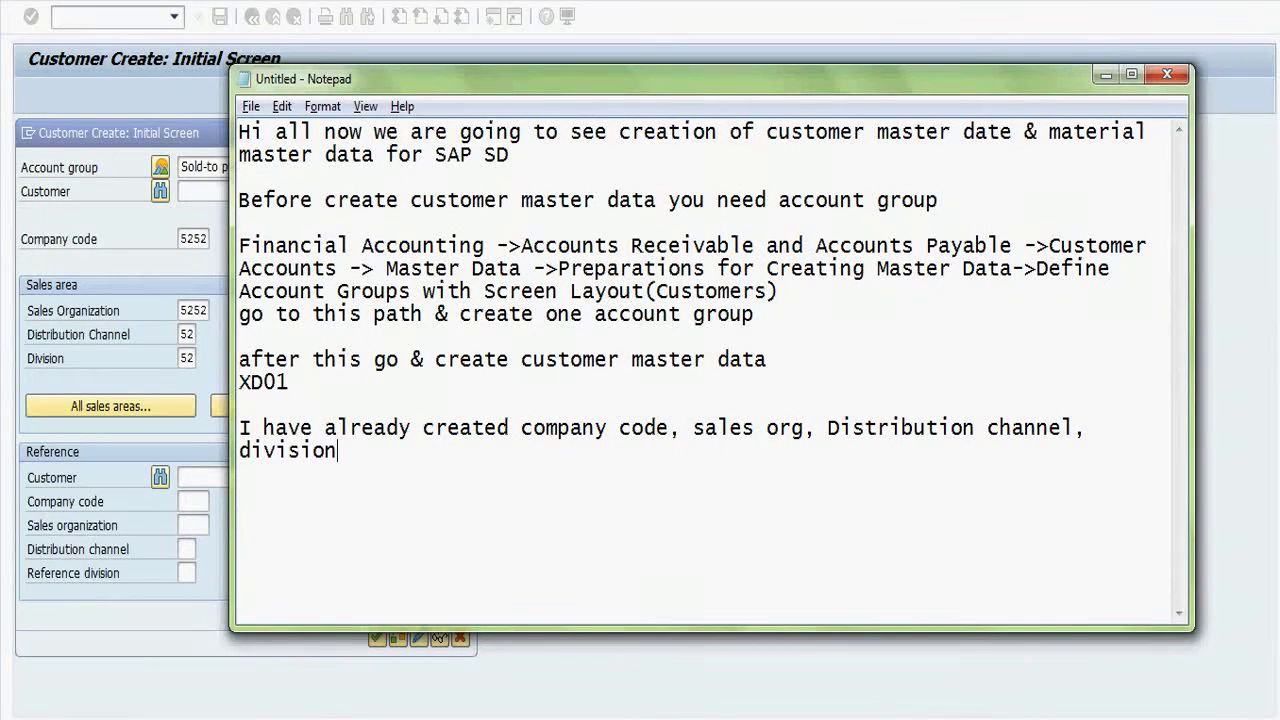
Add the line "I am giving my own & going in" below the note about the already created organizational units.
key(Return)
key(Return)
text(I am giving my)
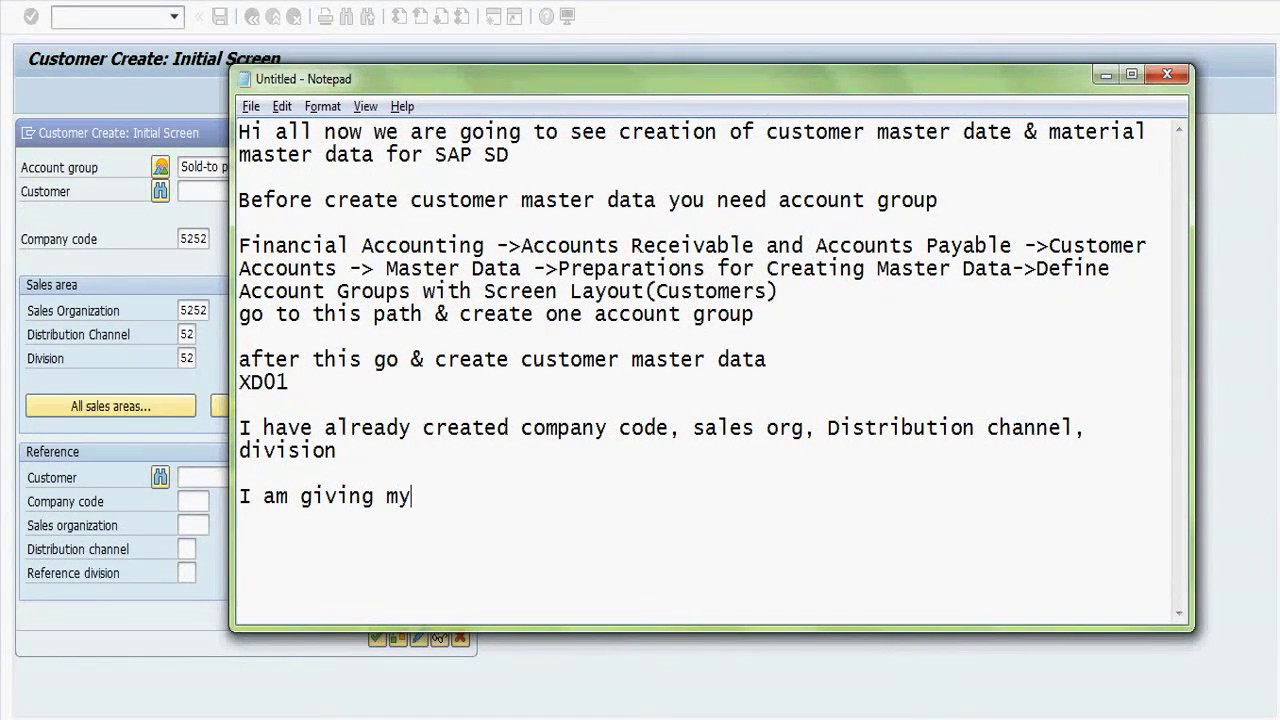
text( own & going t)
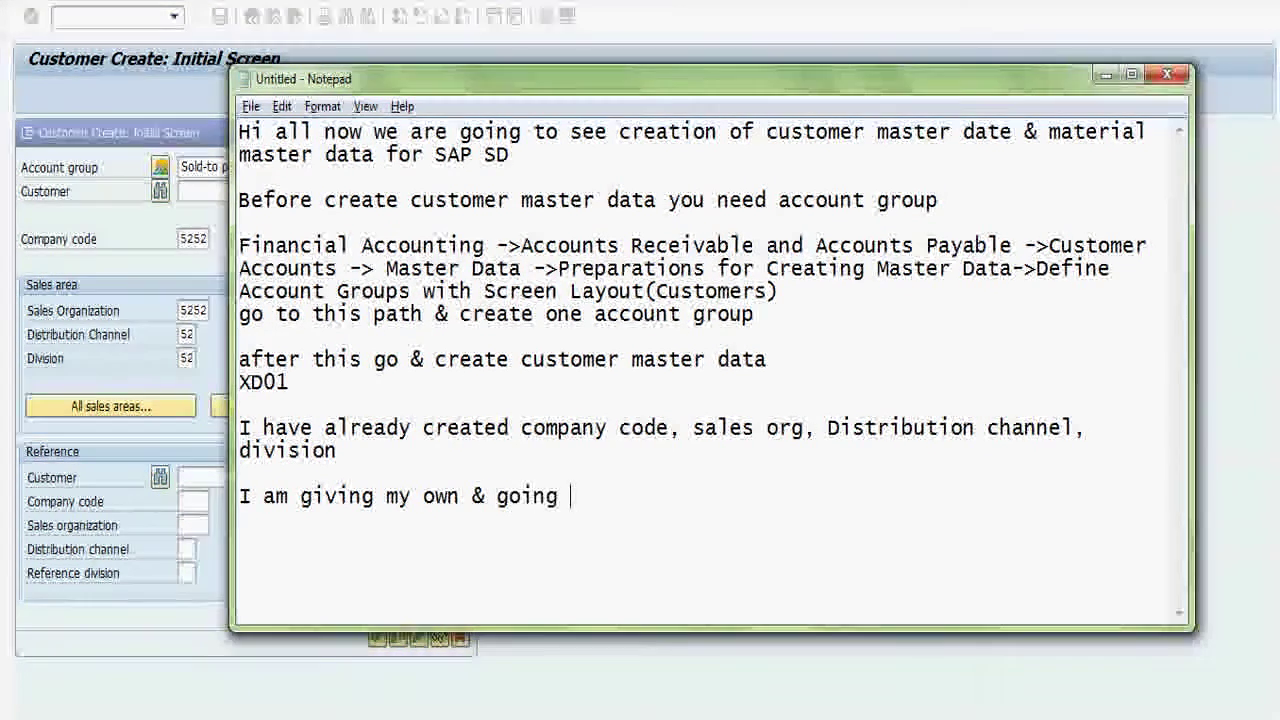
key(BackSpace)
text(in)
key(Return)
key(Return)
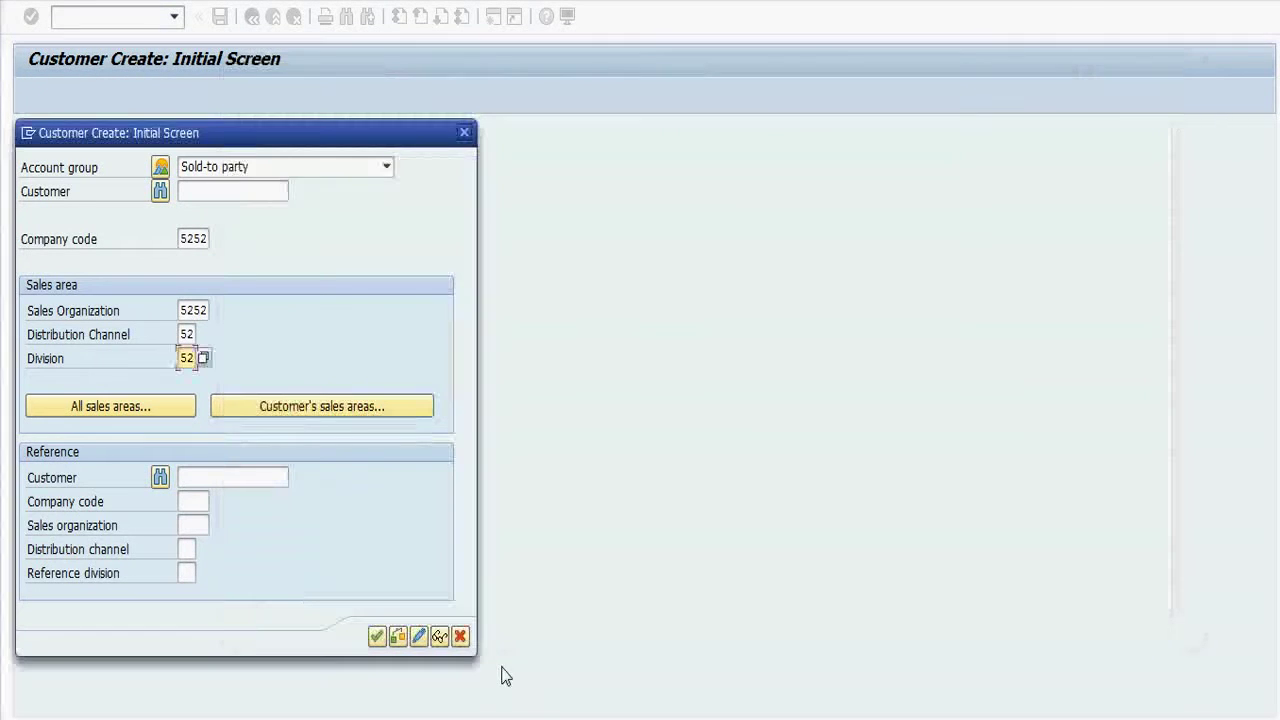
Return to the SAP customer creation screen and confirm the initial data to proceed to the customer's general data.
click(500, 675)
click(376, 637)
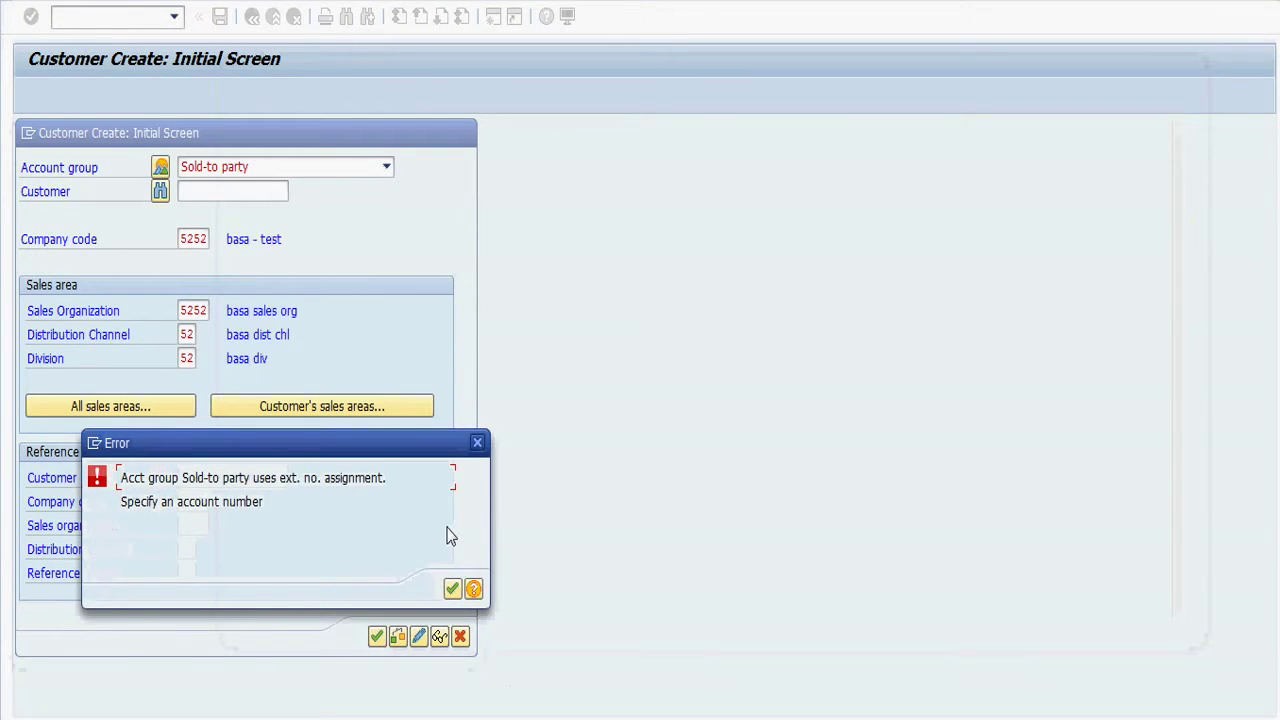
click(449, 585)
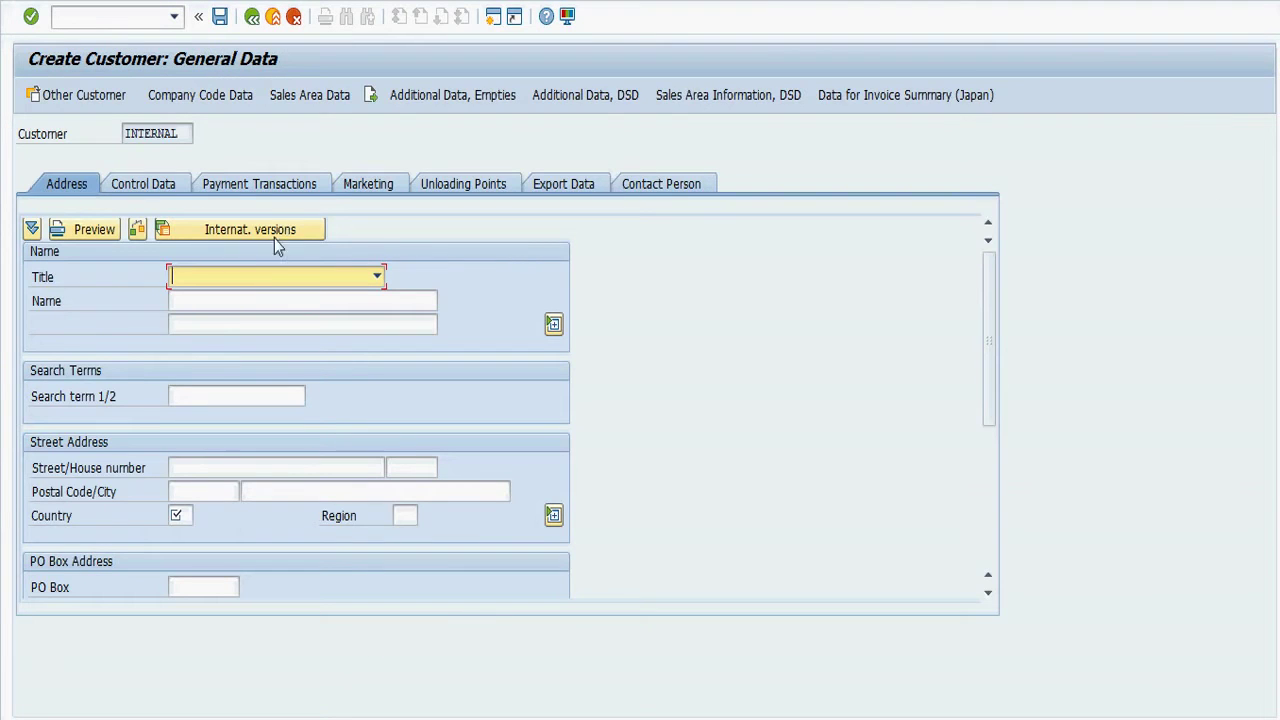
Set the customer's title to Company and the name to "BASA customer" in the address data.
click(262, 278)
click(262, 296)
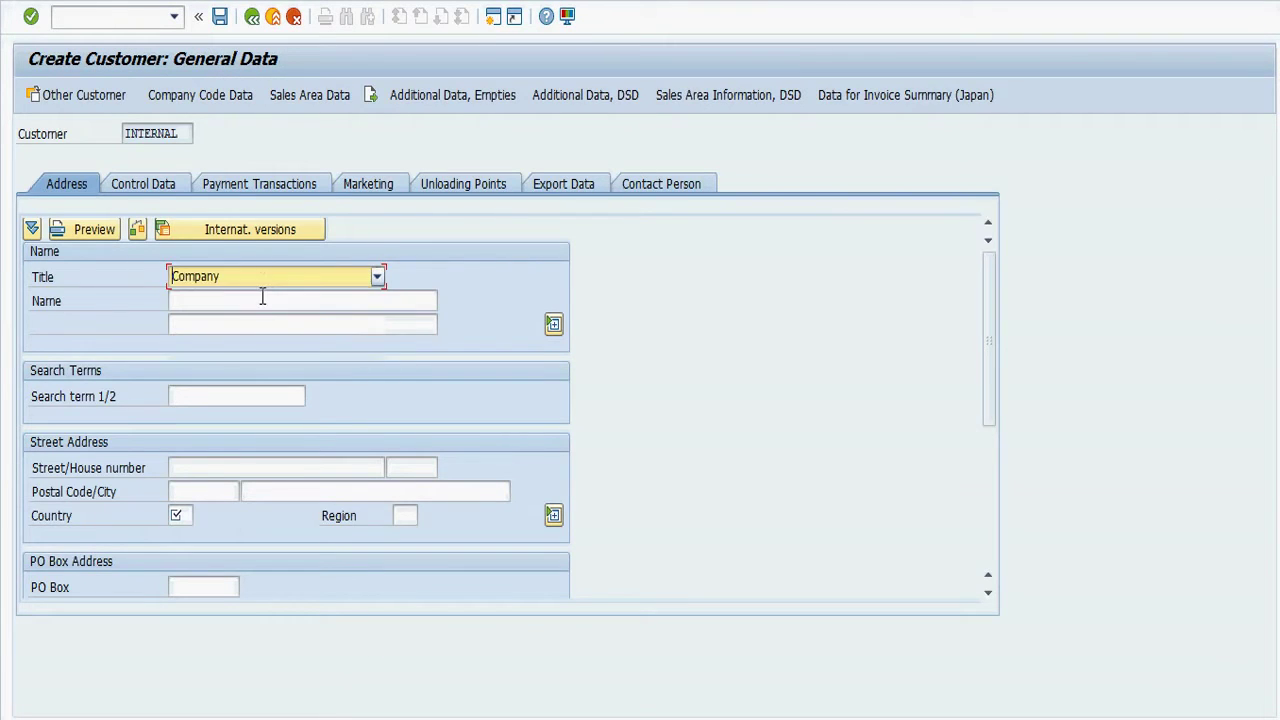
click(262, 299)
text(BASA)
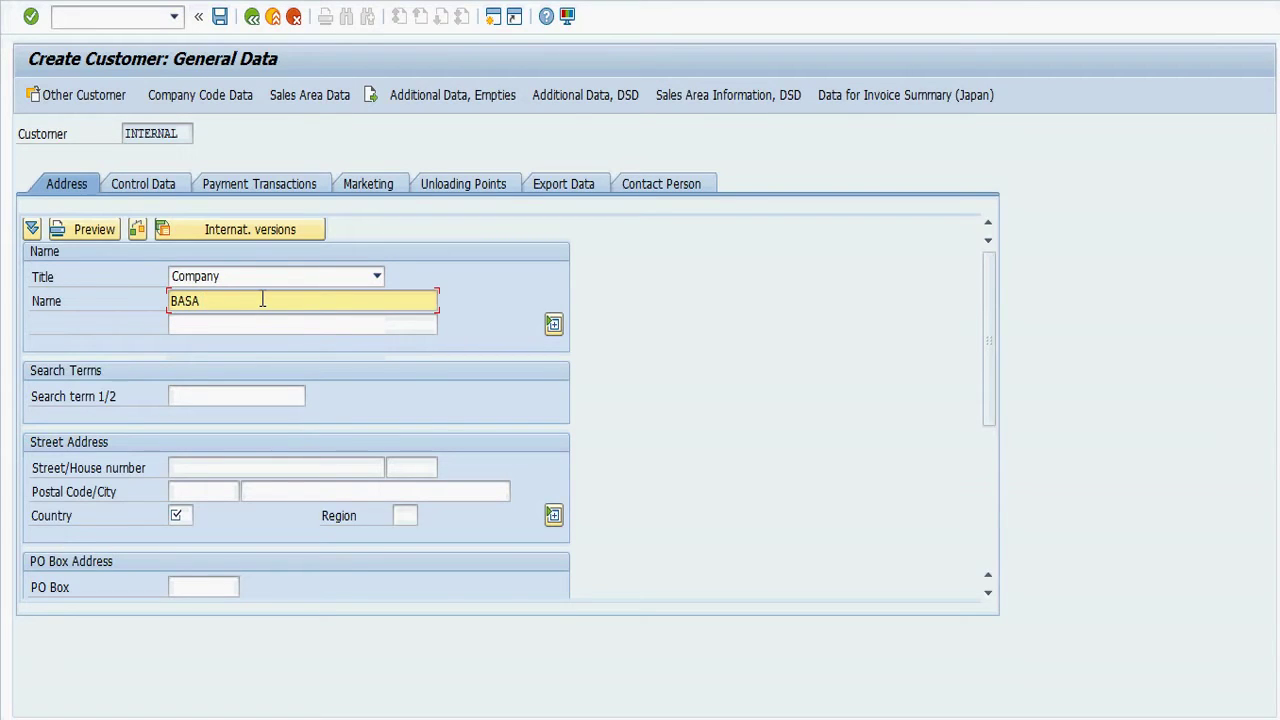
text( S)
key(BackSpace)
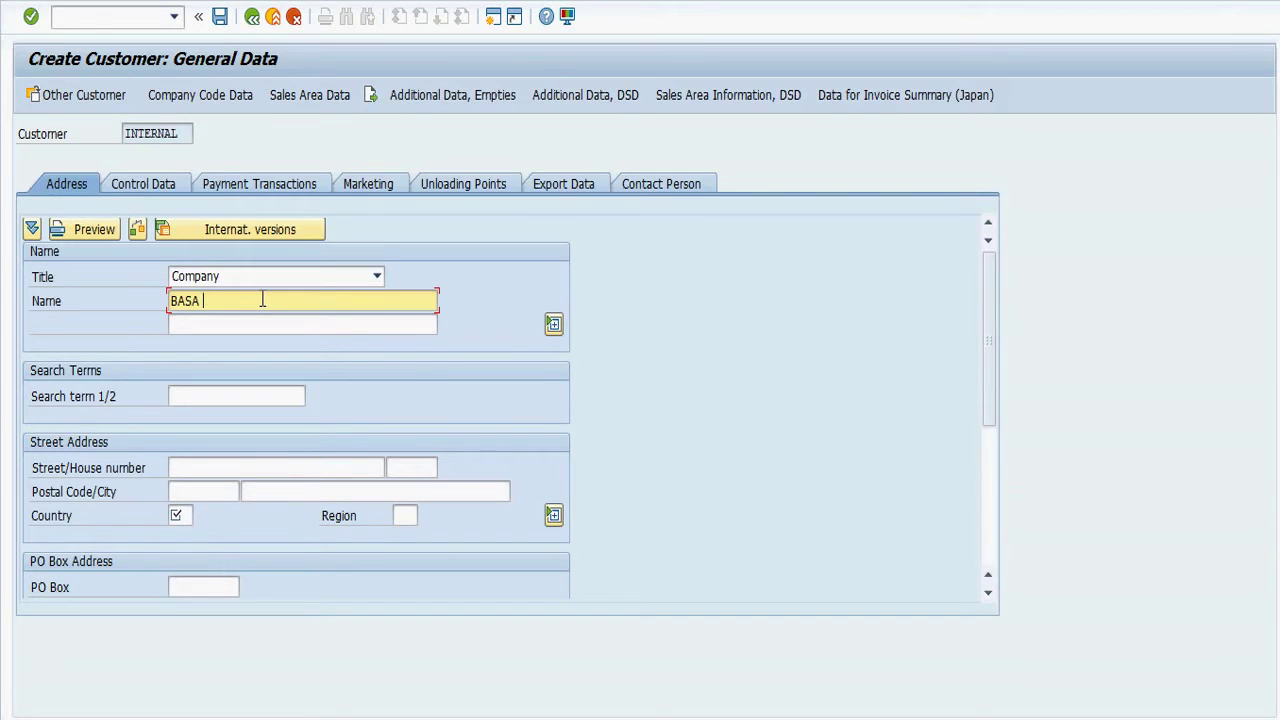
text(custome)
Set the customer's country to IN and region to 10 in the street address.
click(182, 507)
text(in)
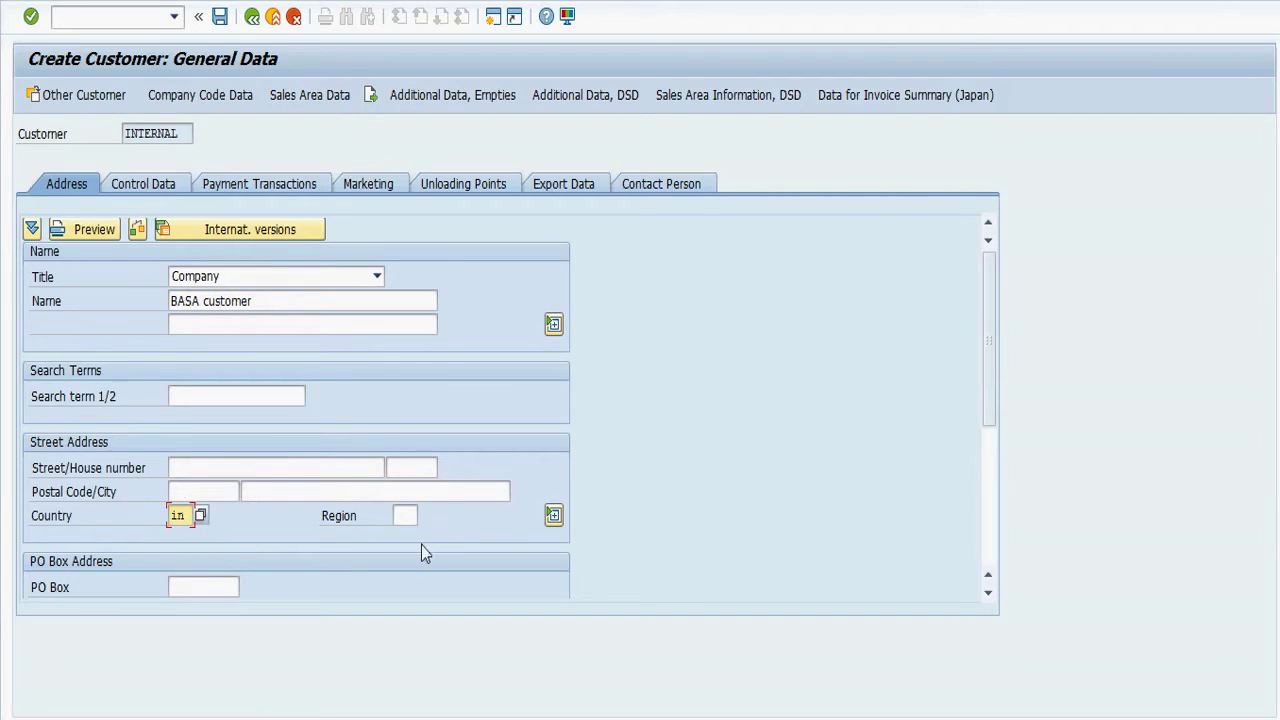
click(408, 515)
text(10)
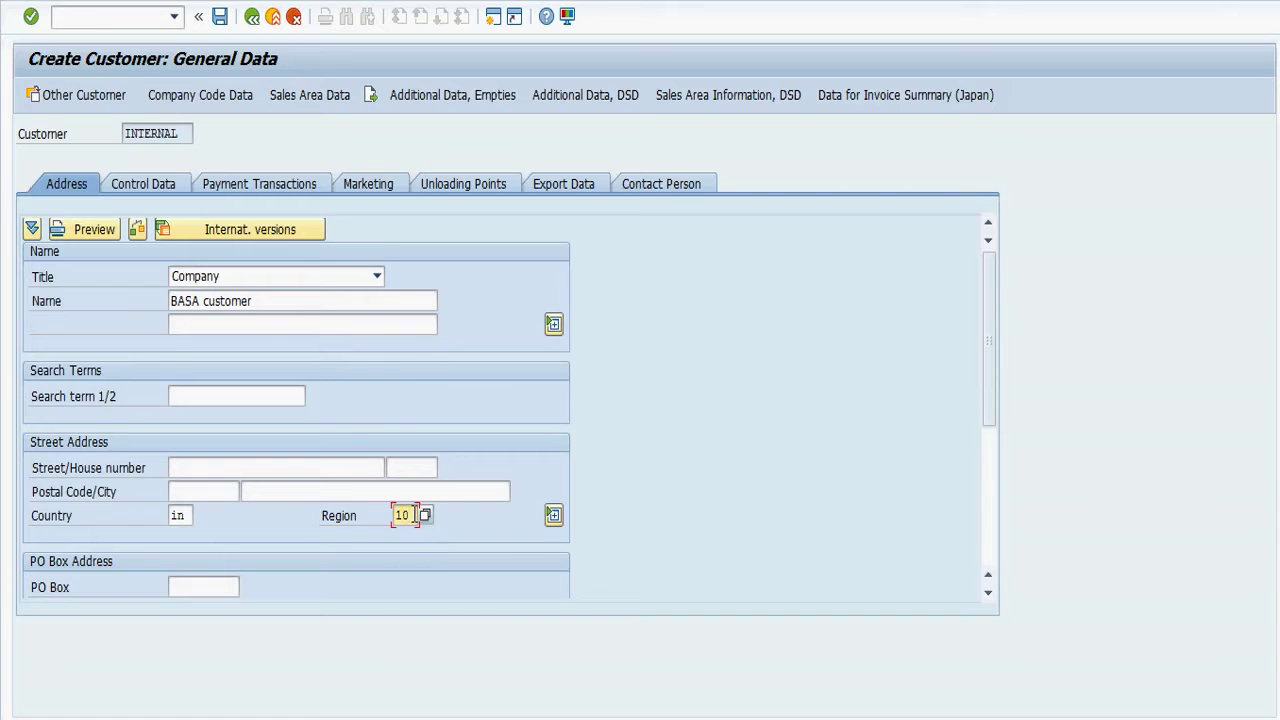
key(Return)
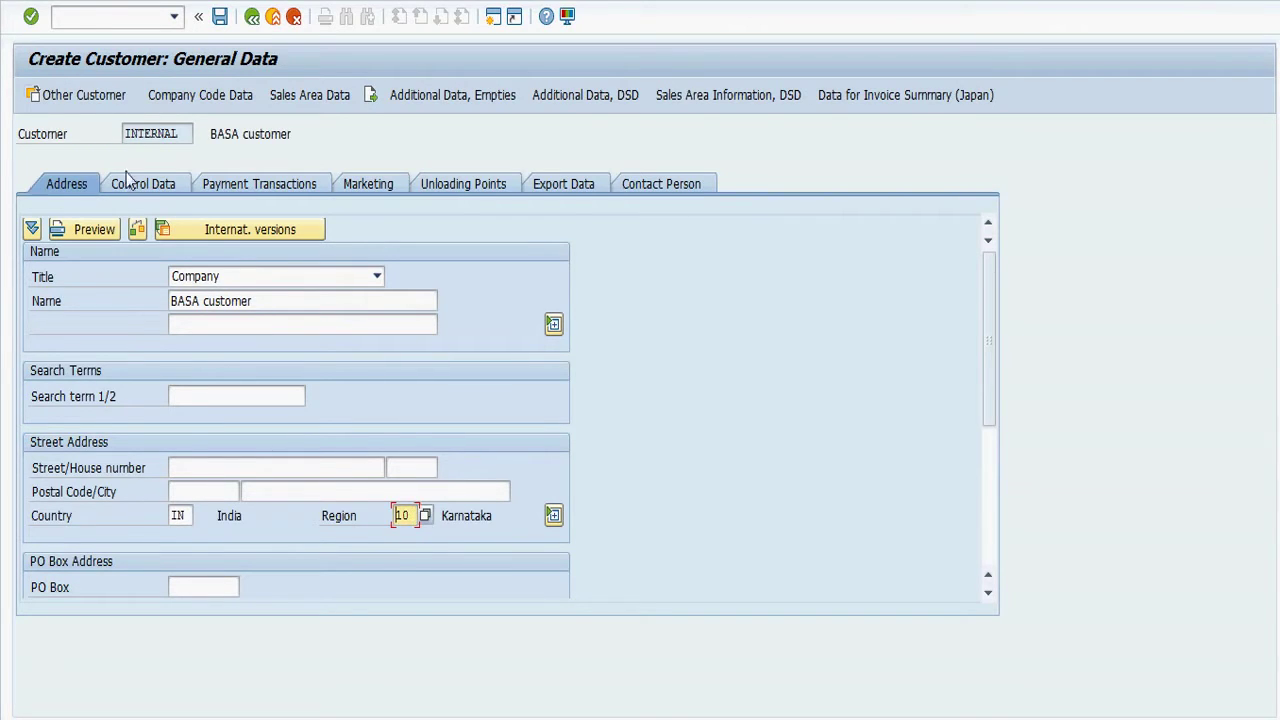
Review the customer's control data, payment transactions, marketing, unloading points, export data and contact person sections.
key(Return)
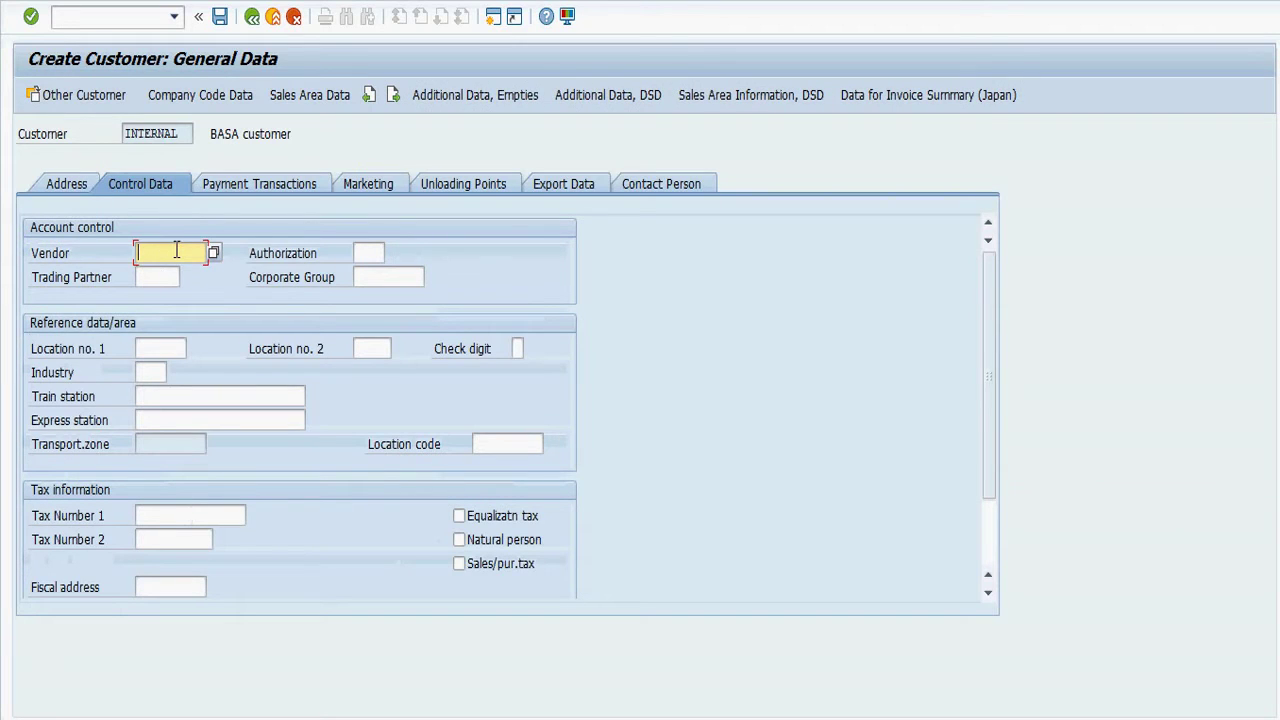
click(211, 192)
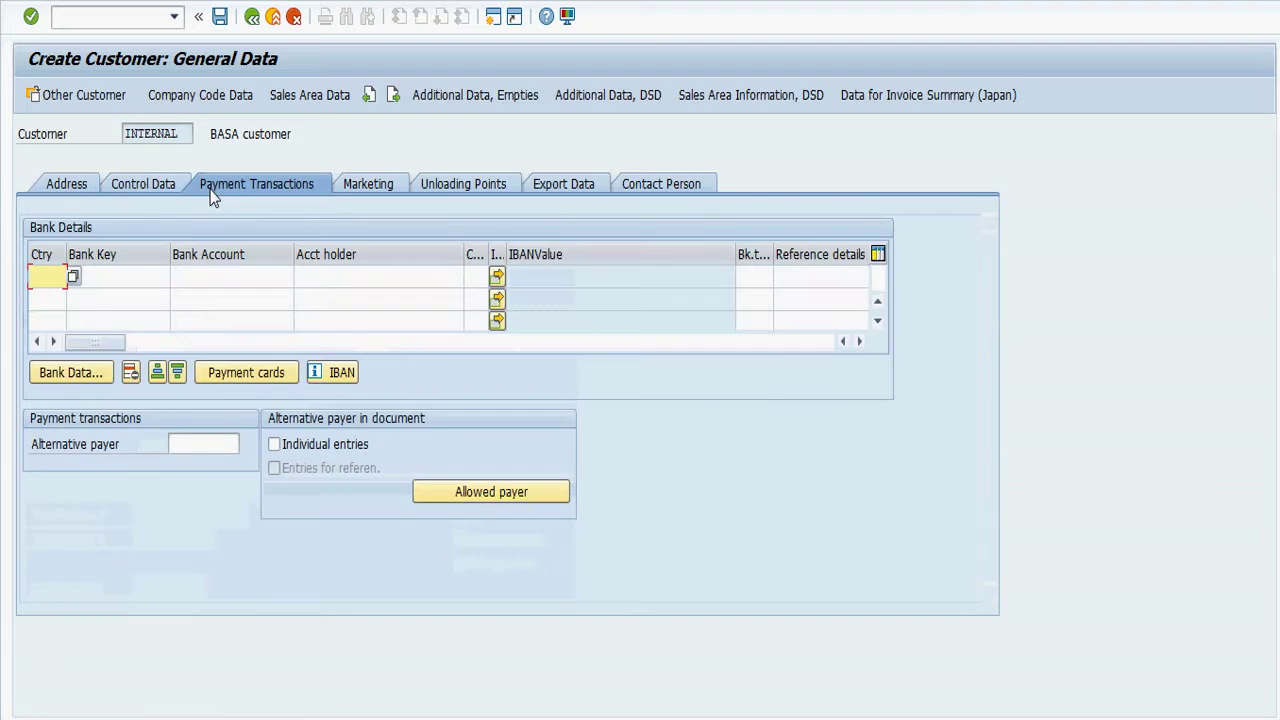
click(394, 184)
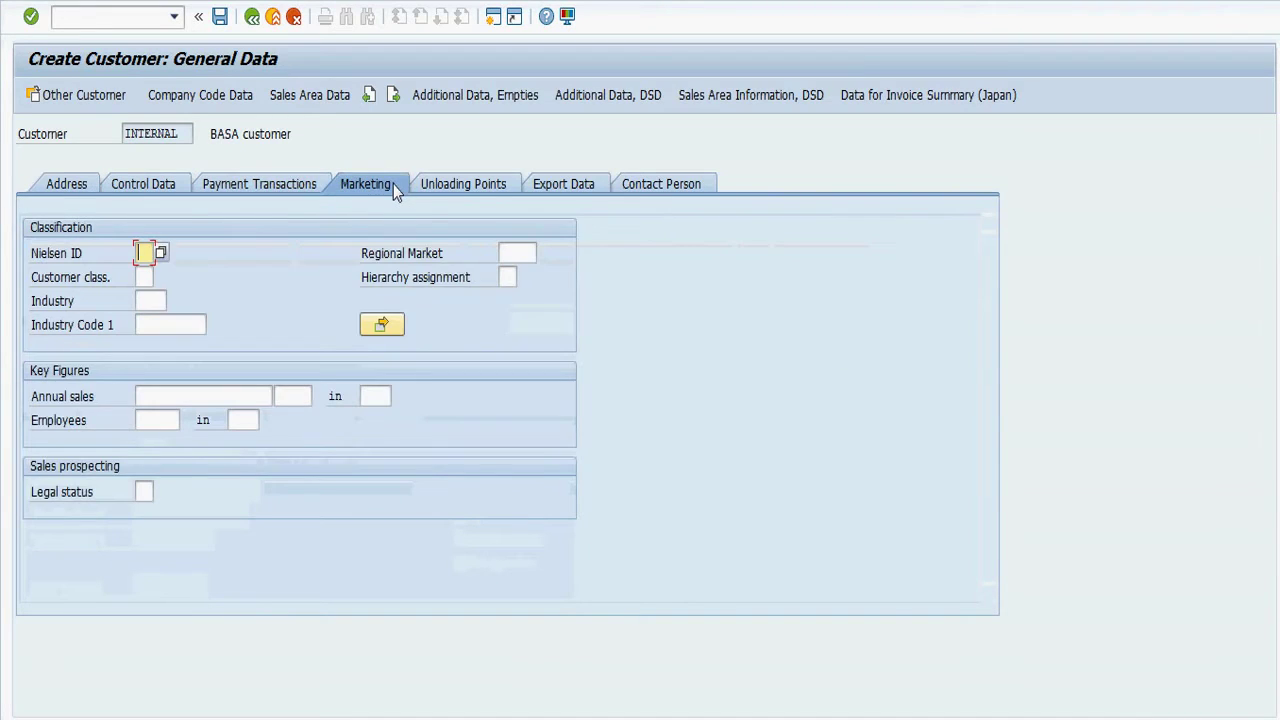
click(454, 183)
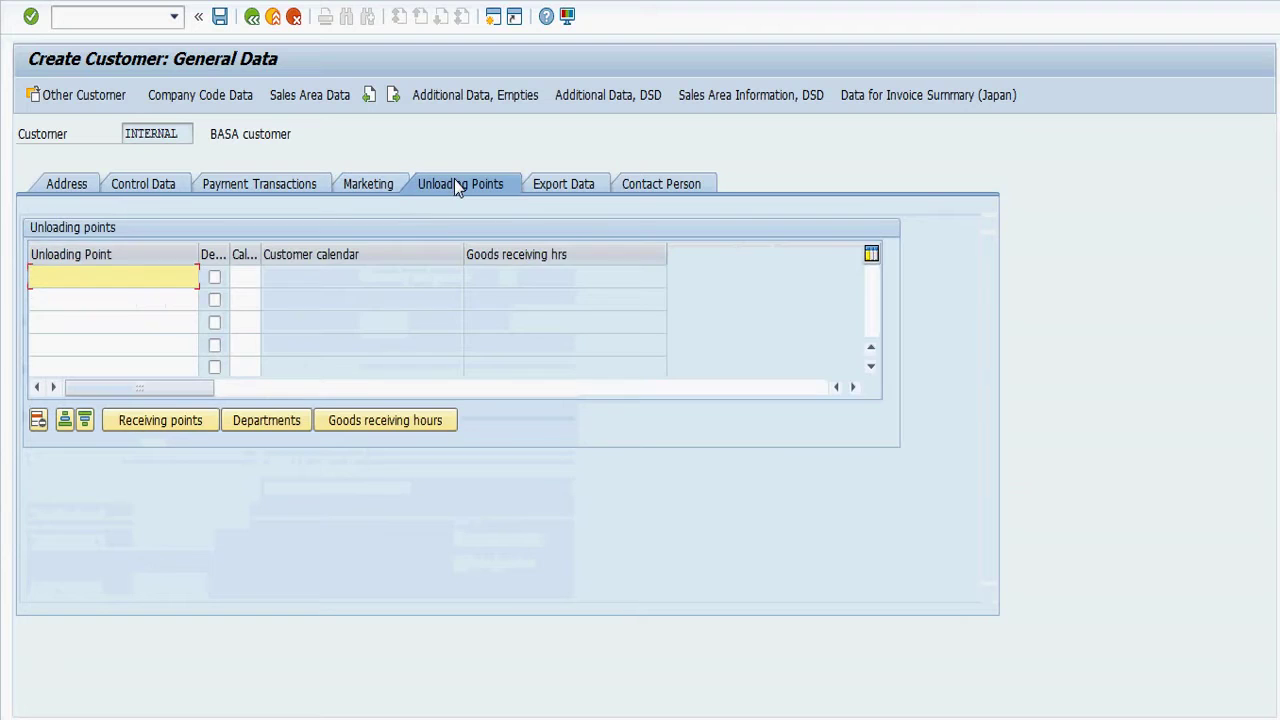
click(591, 186)
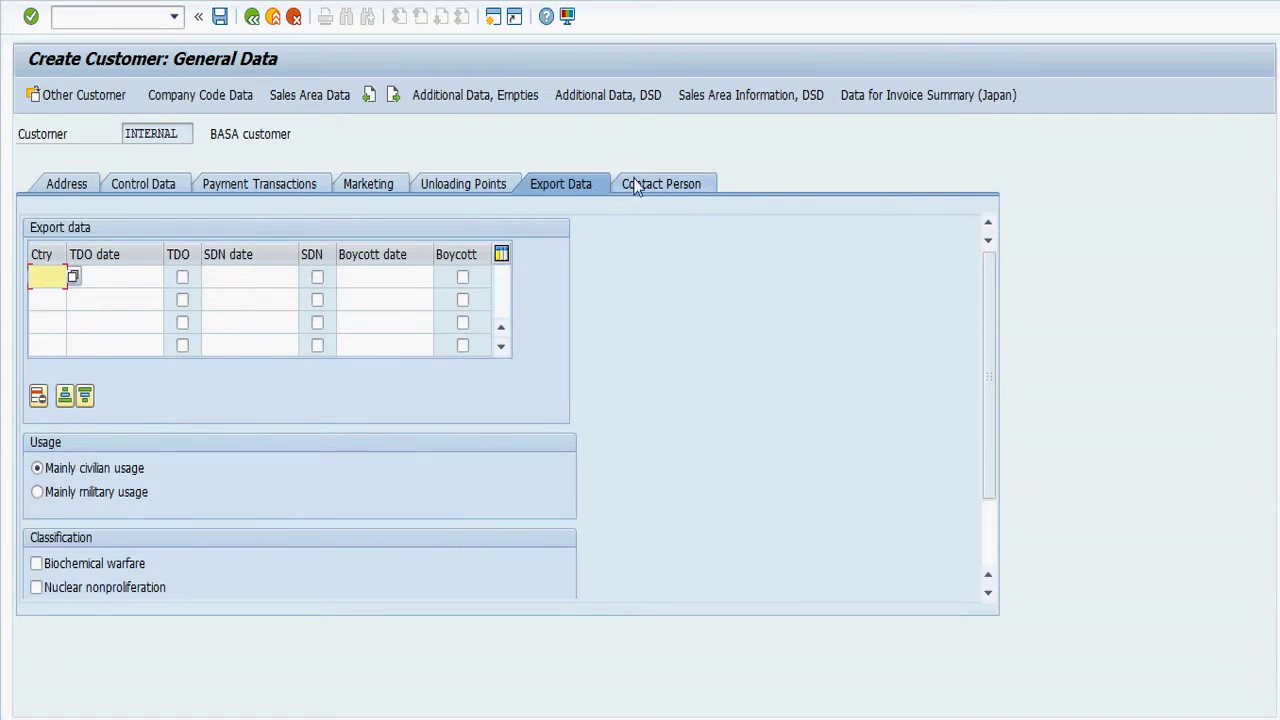
click(634, 186)
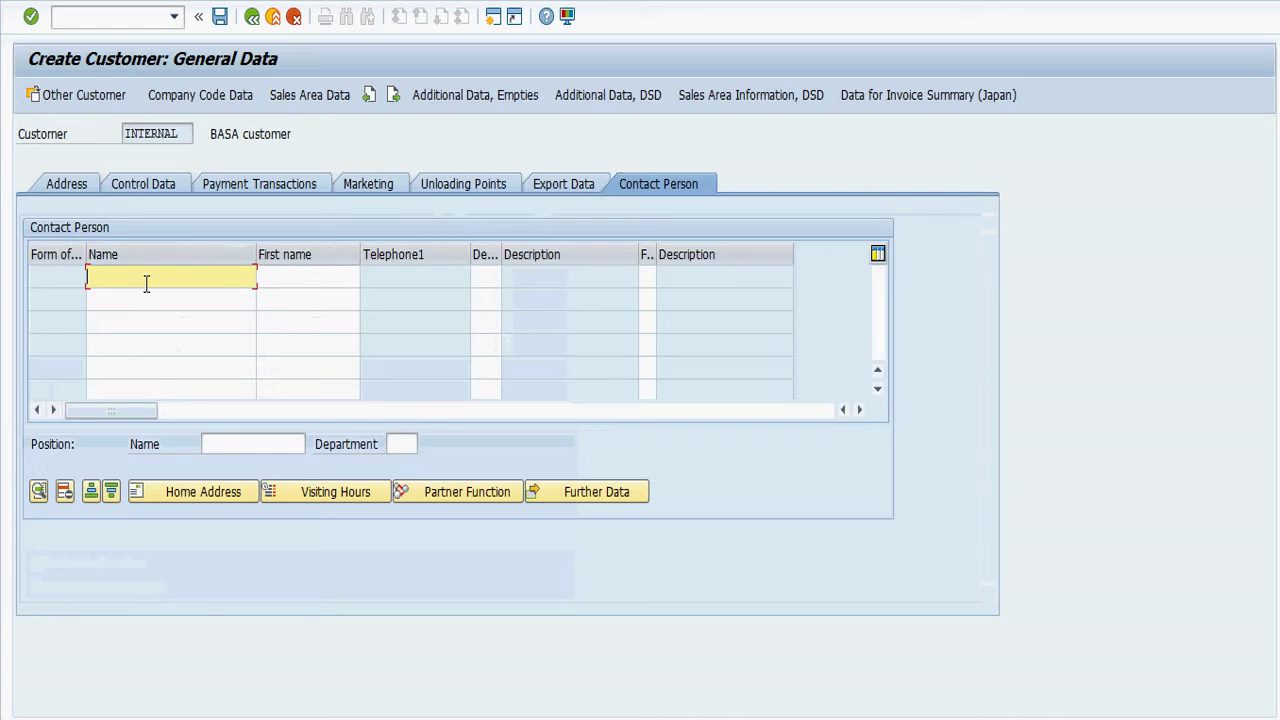
click(560, 188)
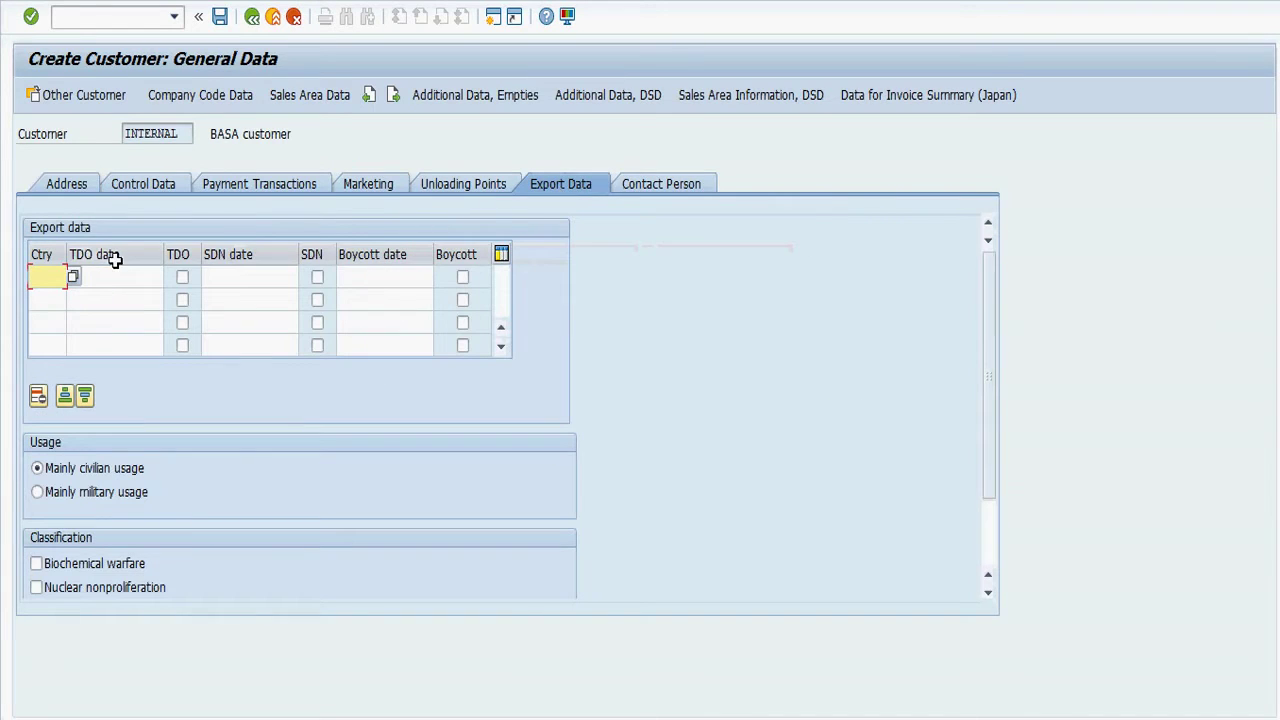
click(658, 184)
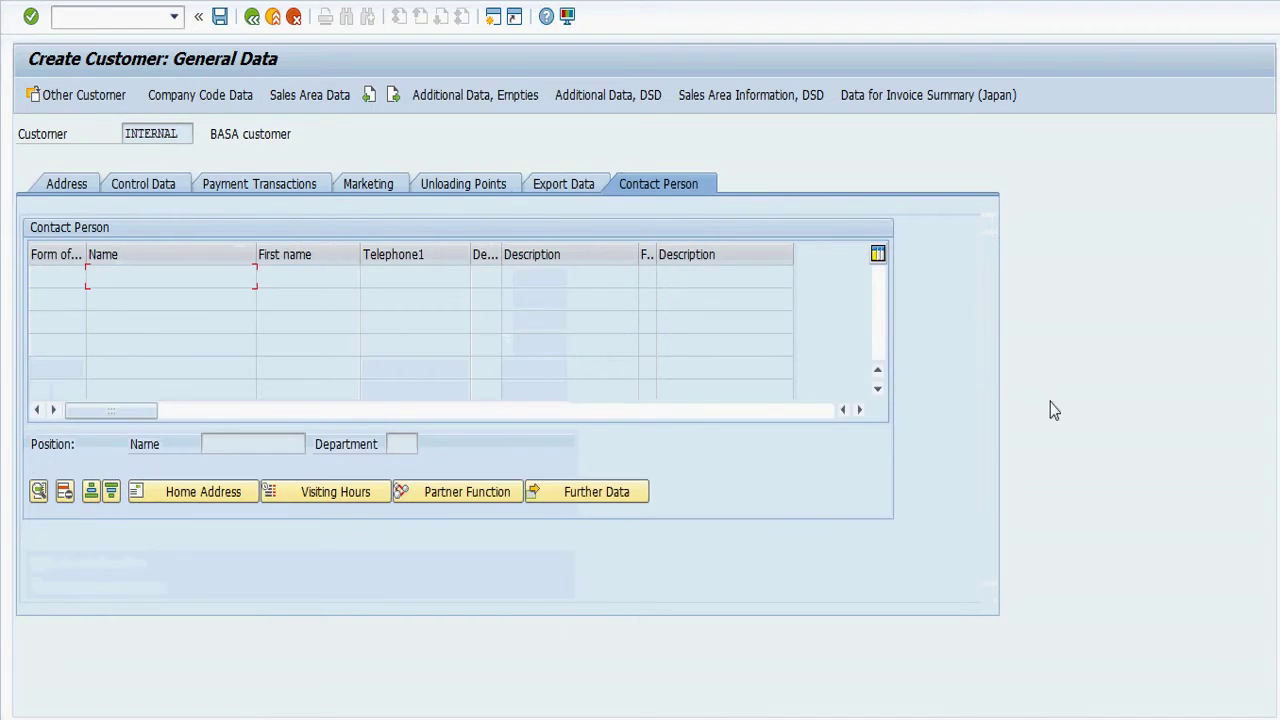
Open the customer's company code data and set the reconciliation account to Trade Receivables - domestic.
click(212, 99)
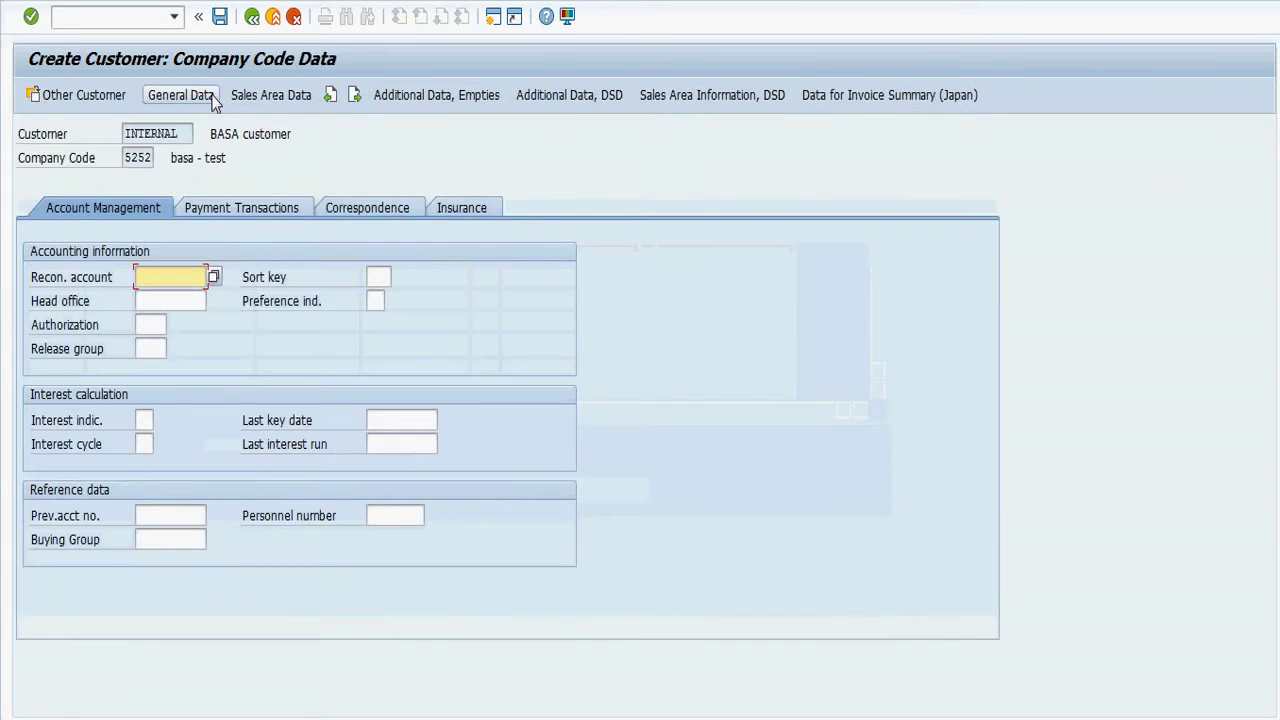
click(214, 278)
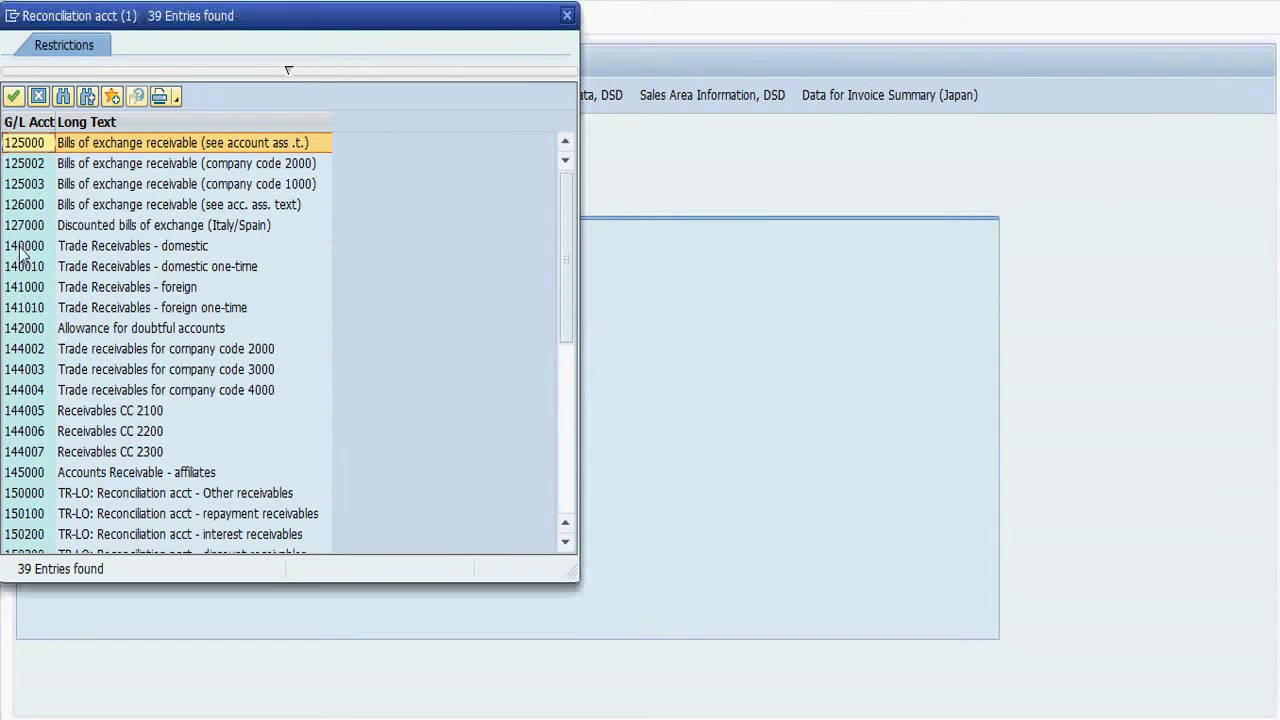
double_click(90, 246)
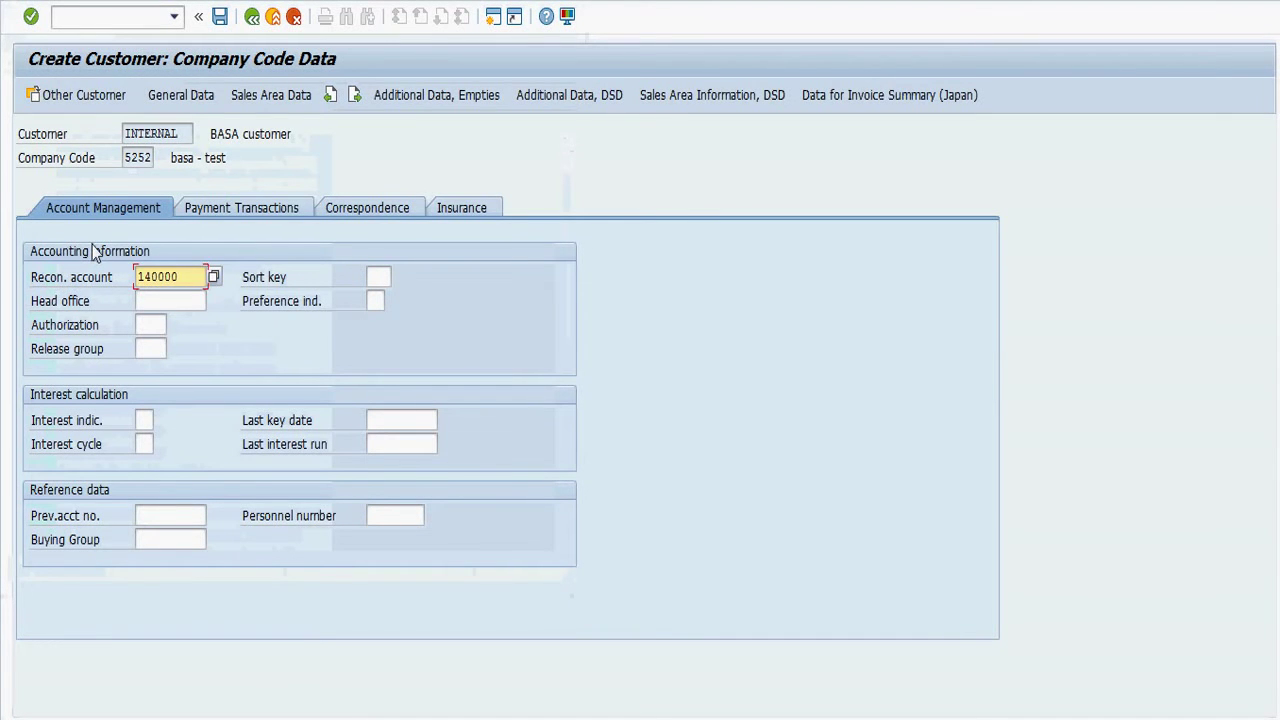
Set the customer's terms of payment to 0001 and check the correspondence and insurance data.
click(222, 210)
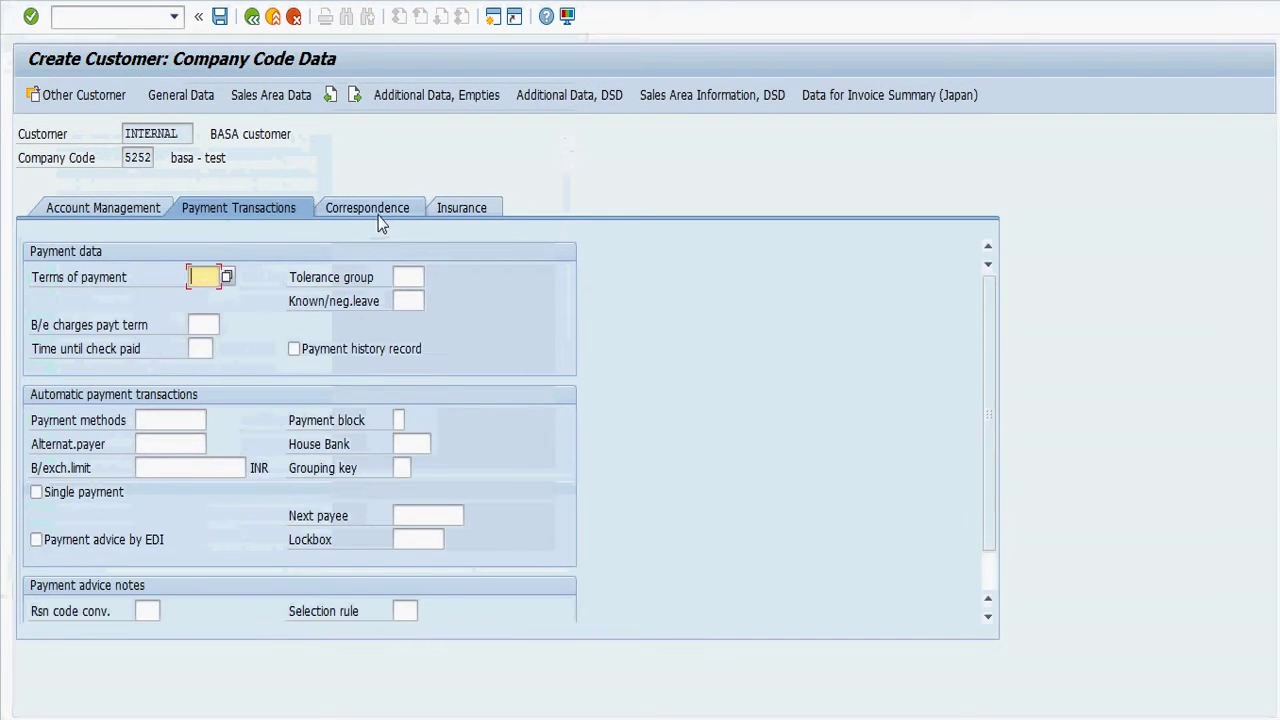
click(227, 279)
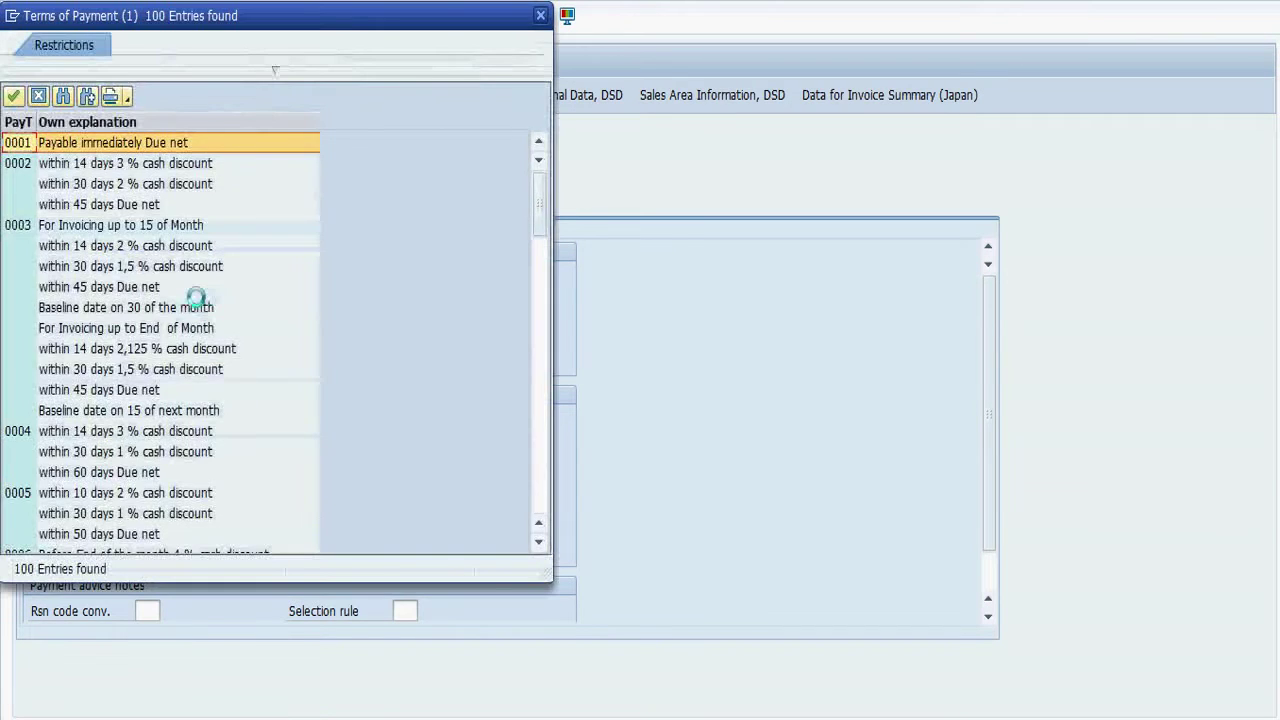
double_click(60, 145)
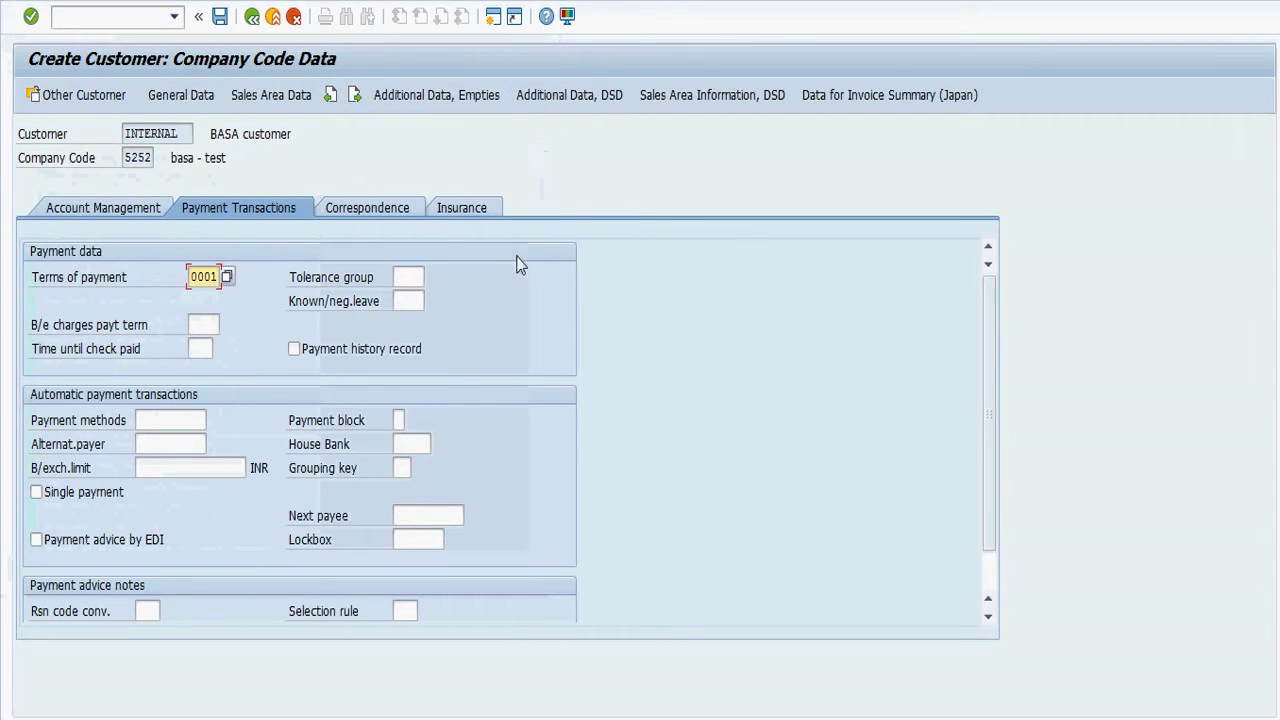
click(378, 212)
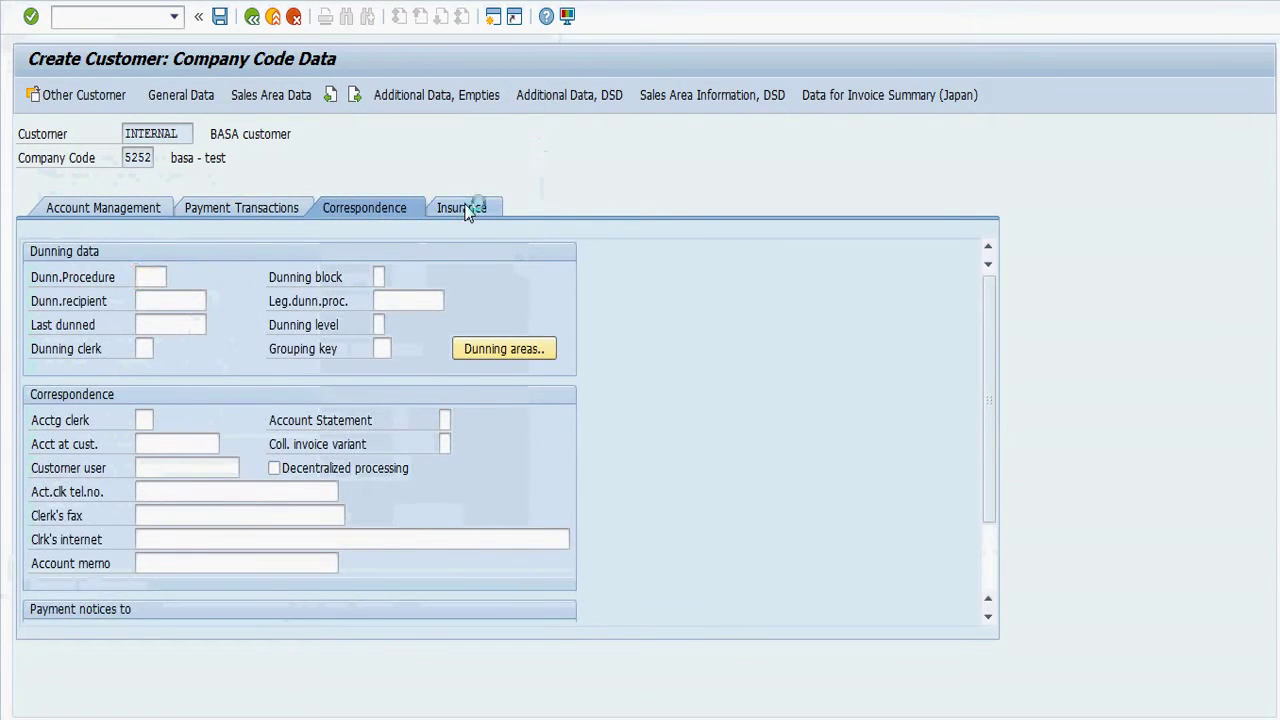
click(466, 211)
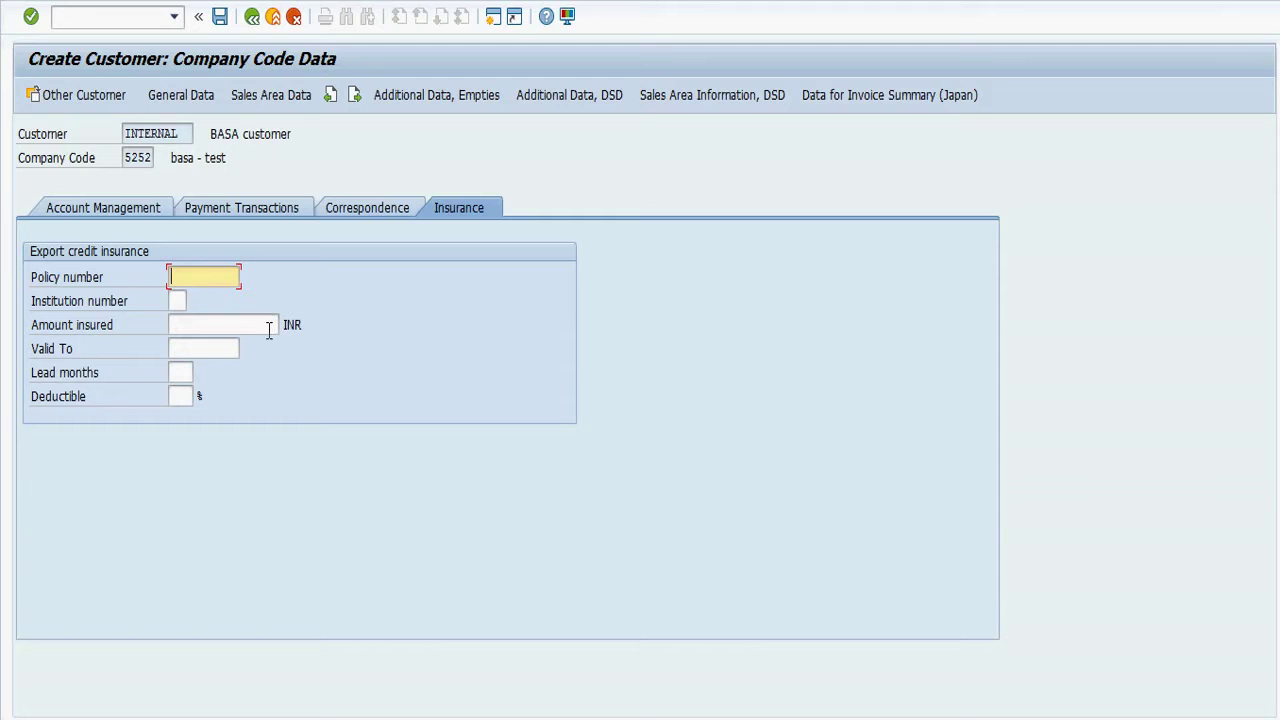
Open the customer's sales area data and set the sales district to 000001, Northern region.
click(287, 100)
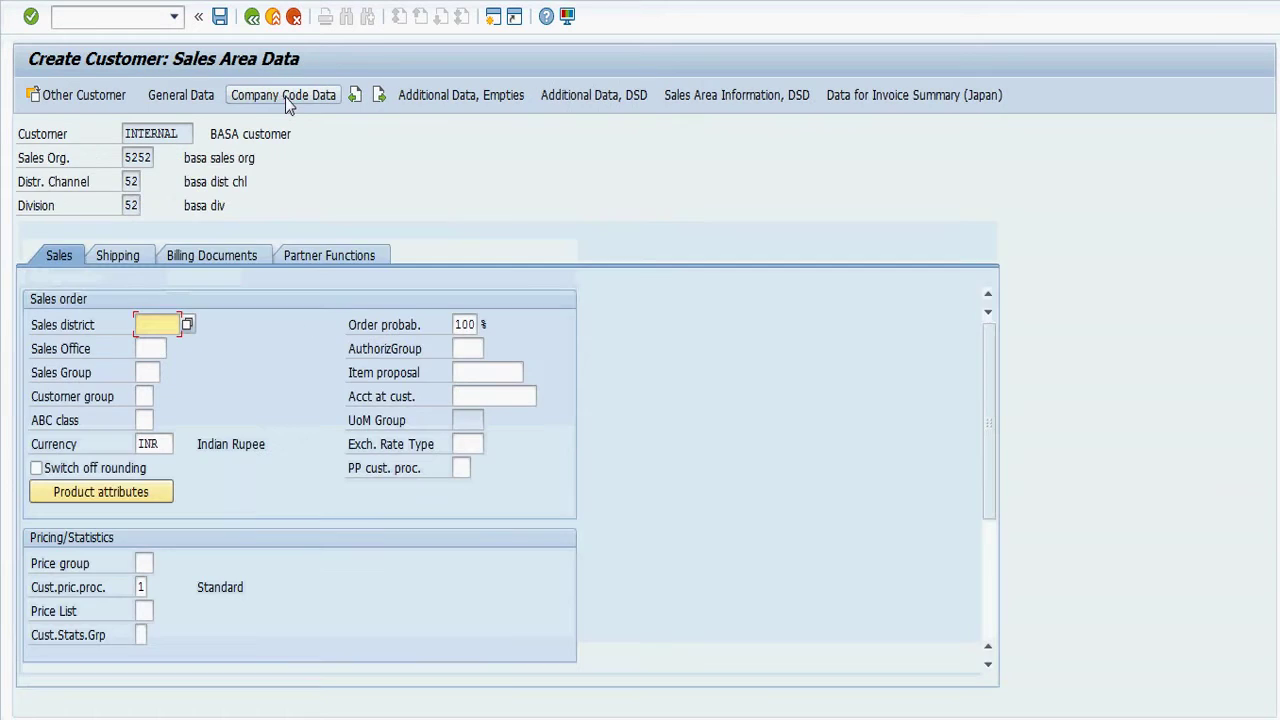
click(187, 326)
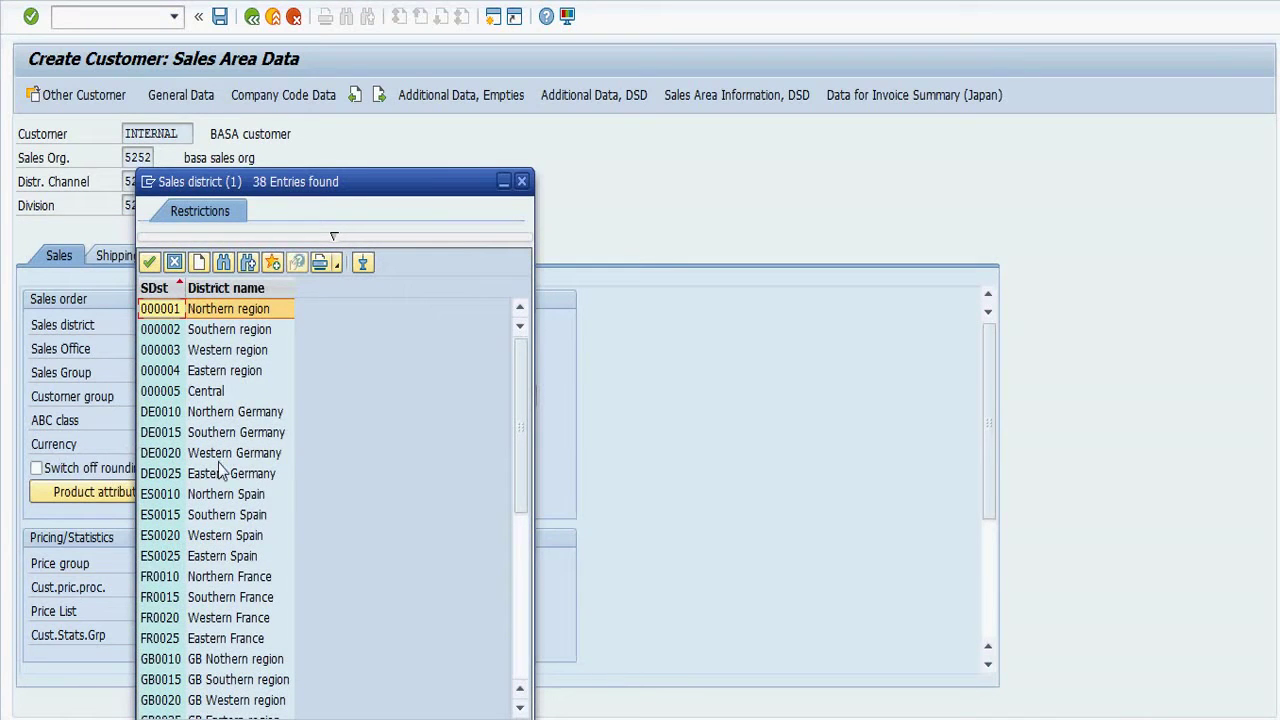
scroll(220, 397, down, 6)
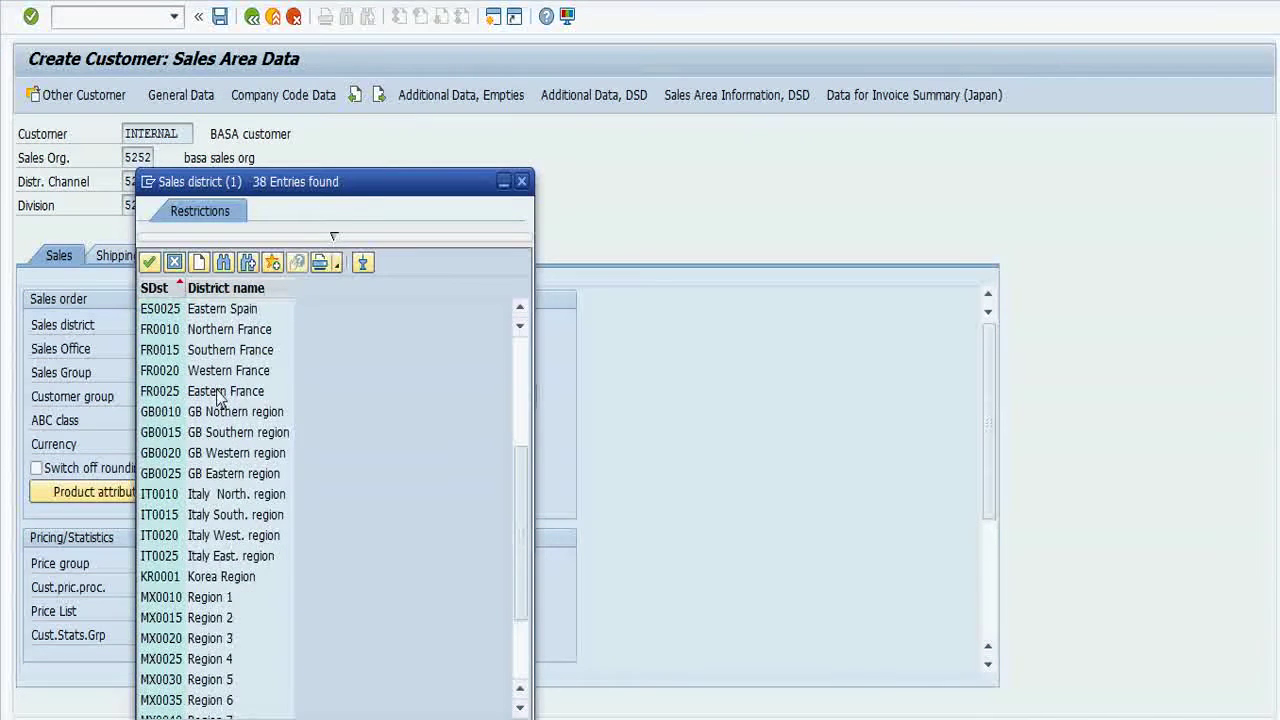
scroll(218, 395, up, 6)
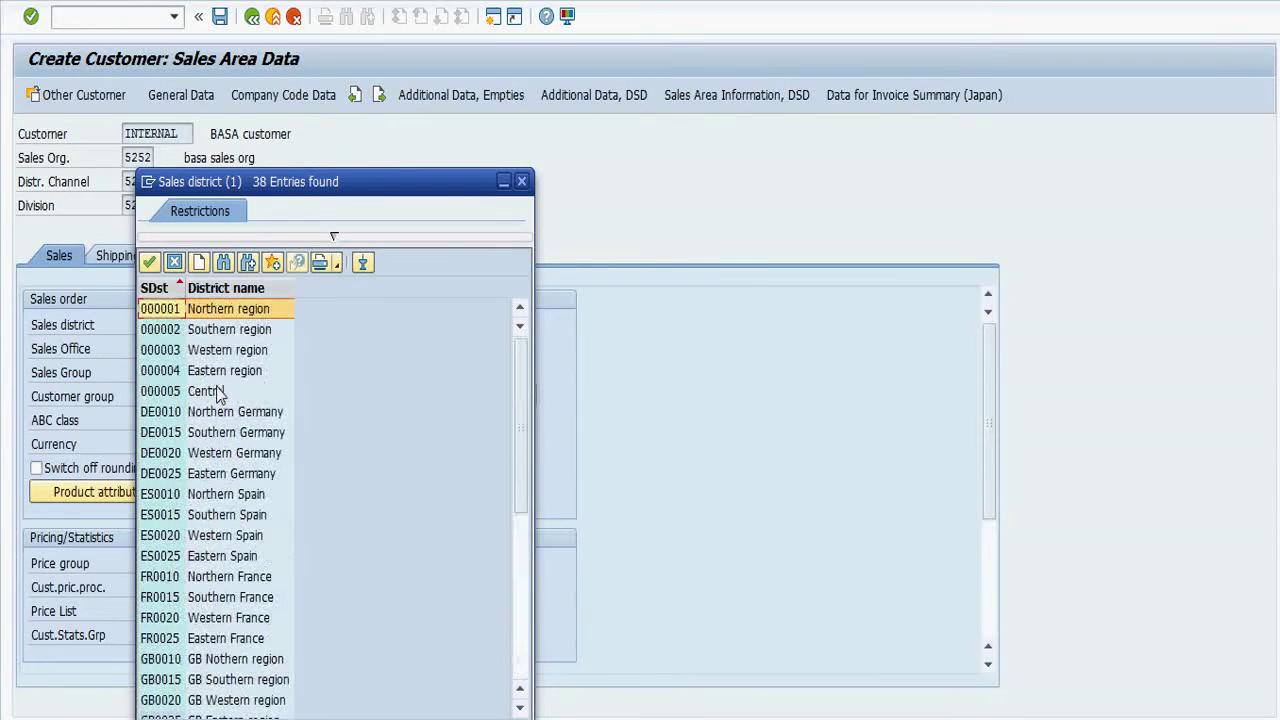
double_click(209, 311)
Set the customer's sales office to 5252 and sales group to 525.
click(155, 350)
text(5252)
click(148, 371)
text(525)
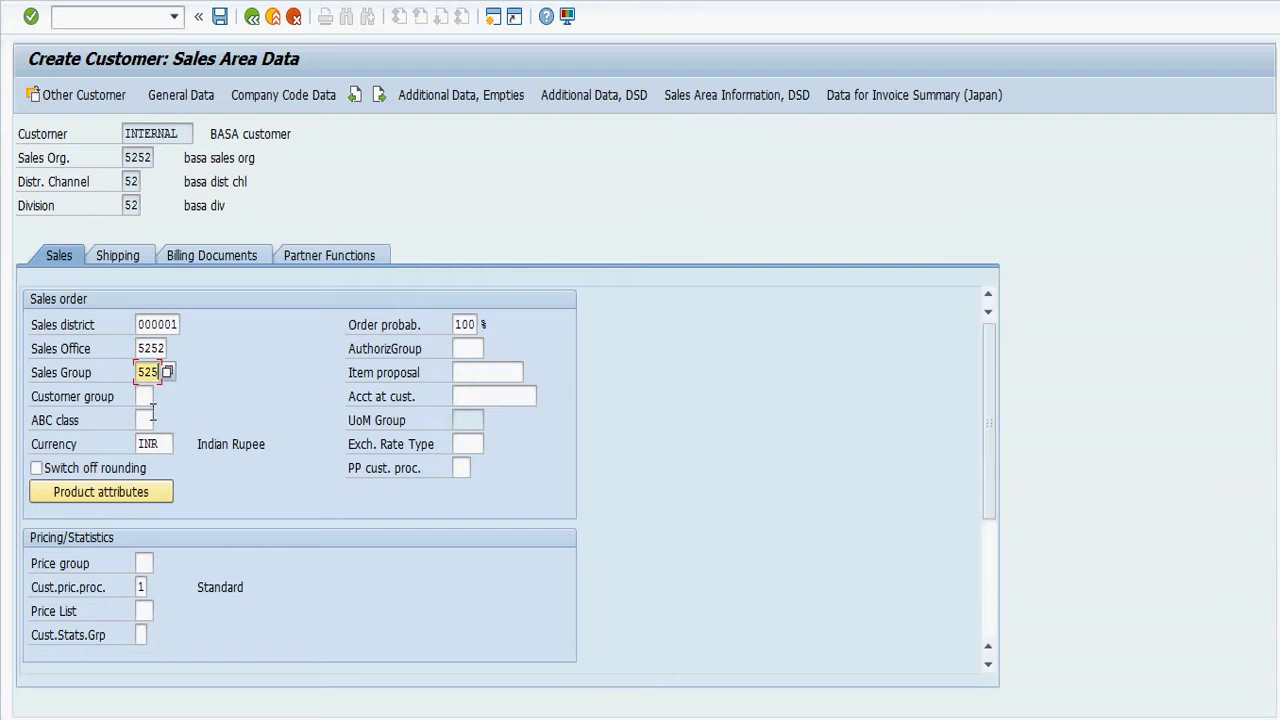
Set the customer pricing procedure to &, customer 5252, and confirm the sales data entries.
click(144, 586)
key(Return)
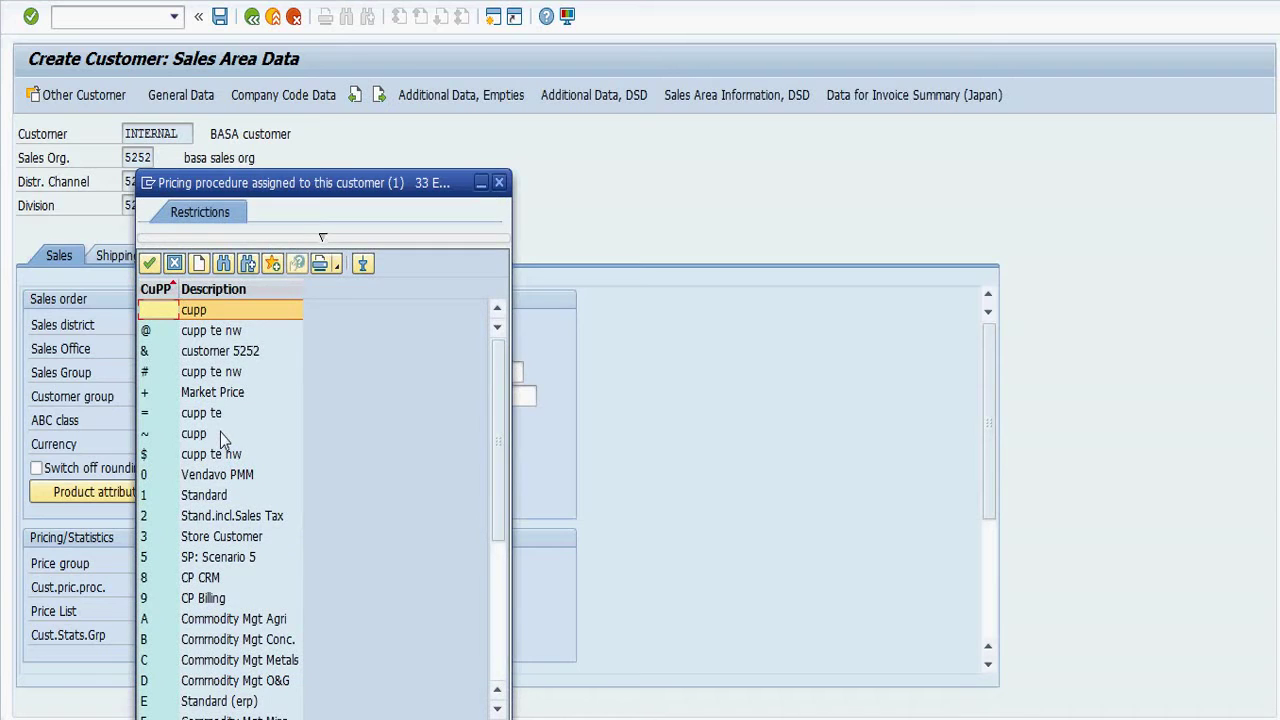
click(222, 350)
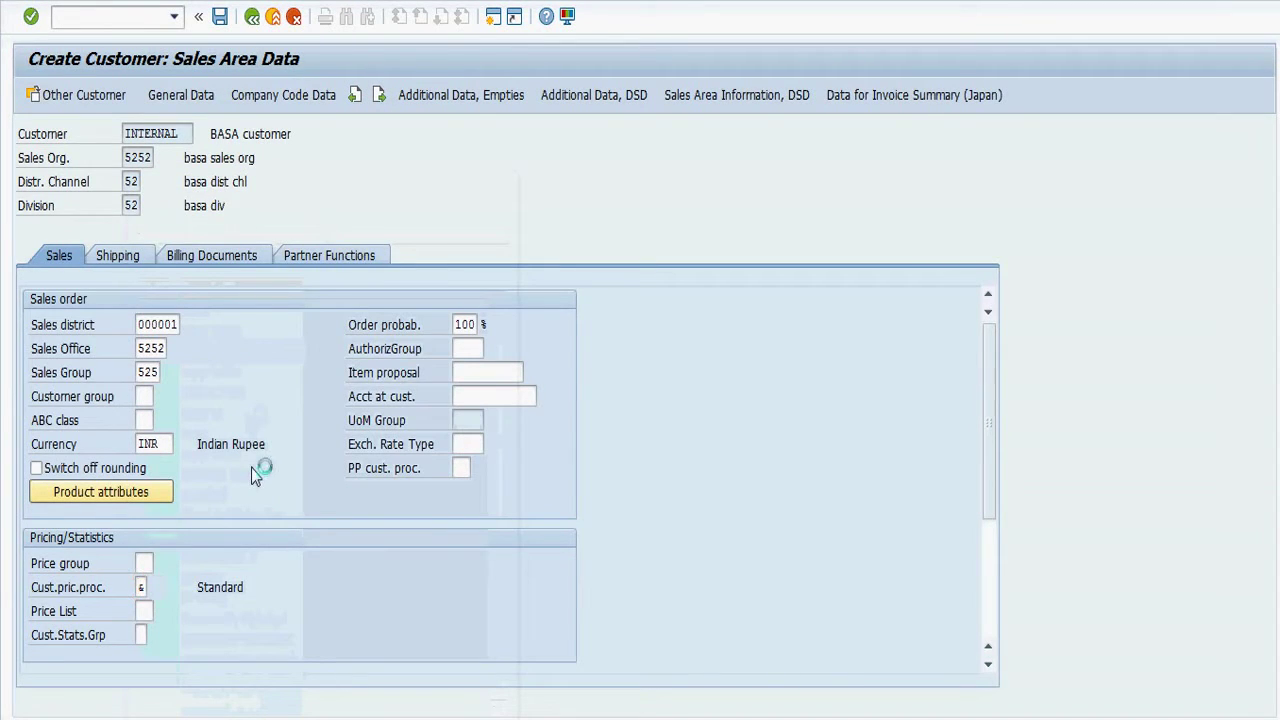
key(Return)
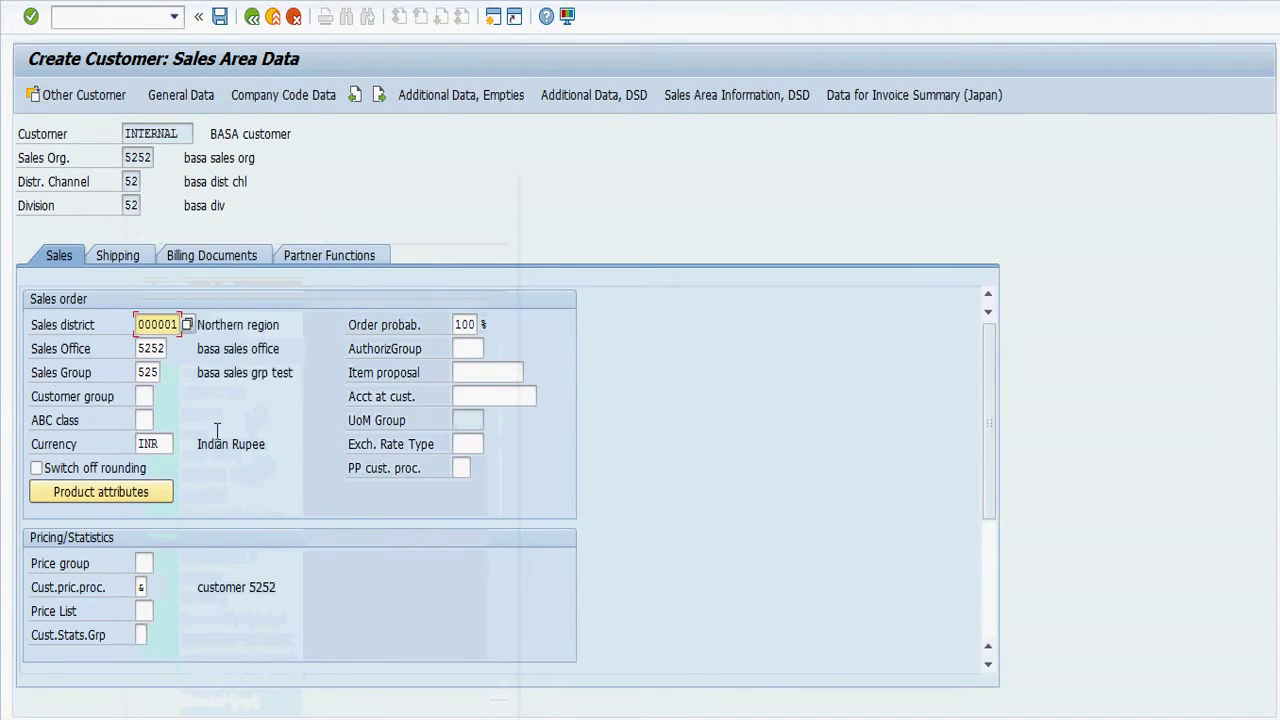
Check the customer's shipping, billing documents and partner functions data, and save the customer master record.
click(104, 262)
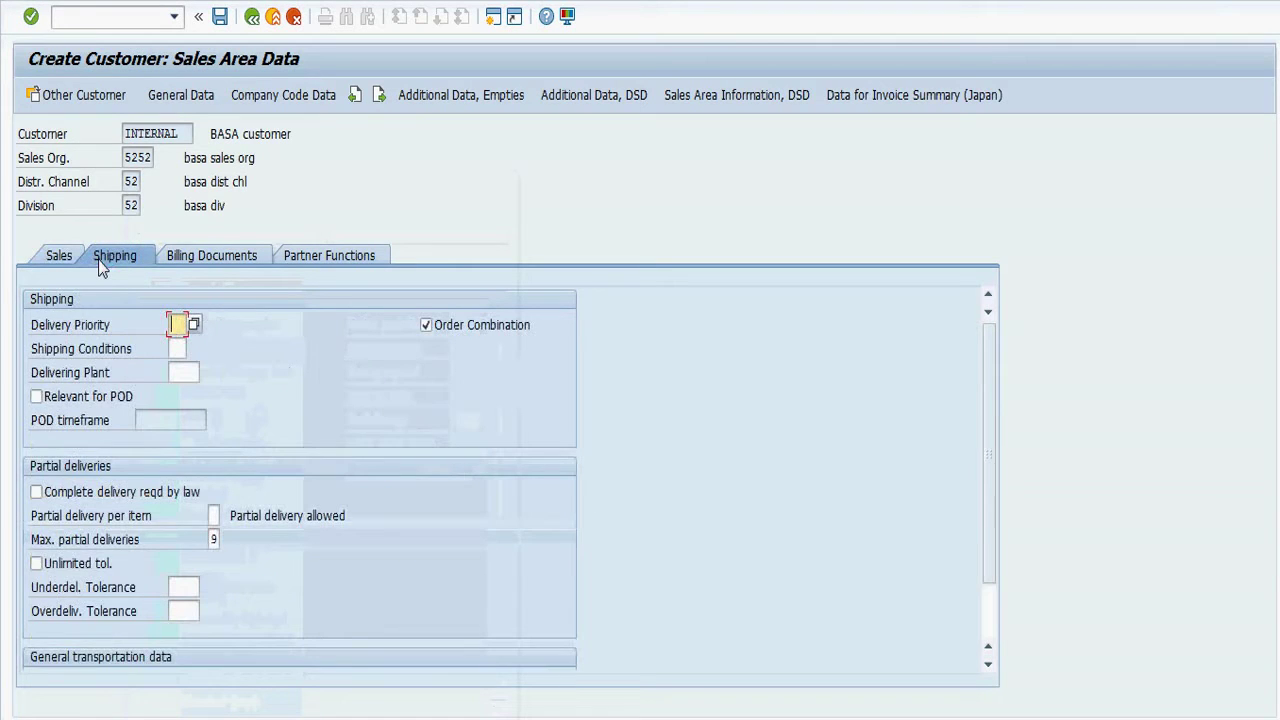
click(250, 257)
click(333, 257)
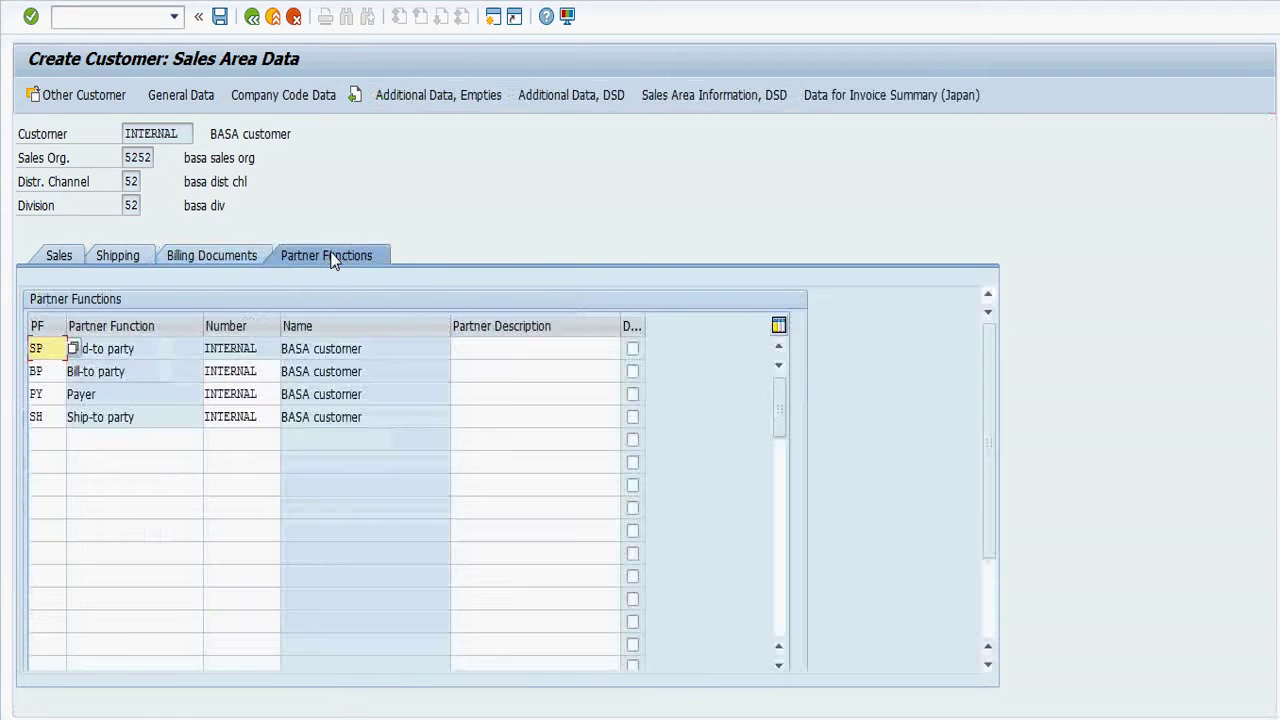
click(72, 252)
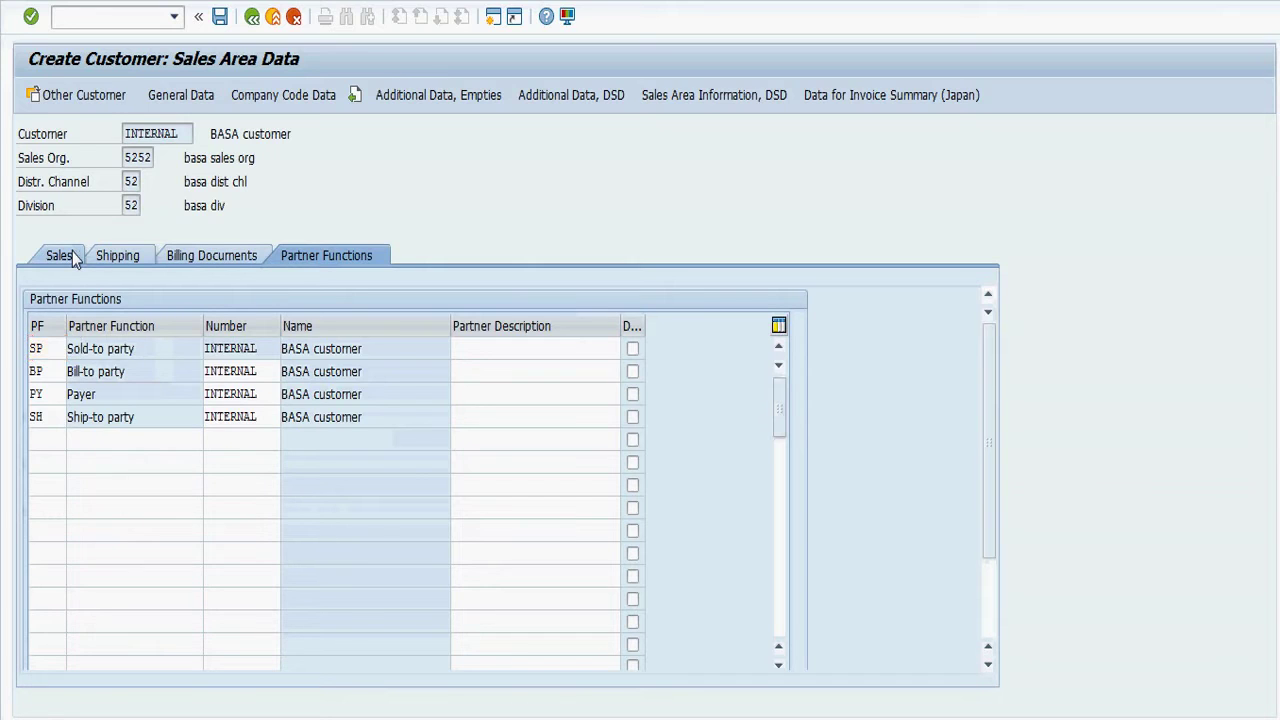
click(224, 22)
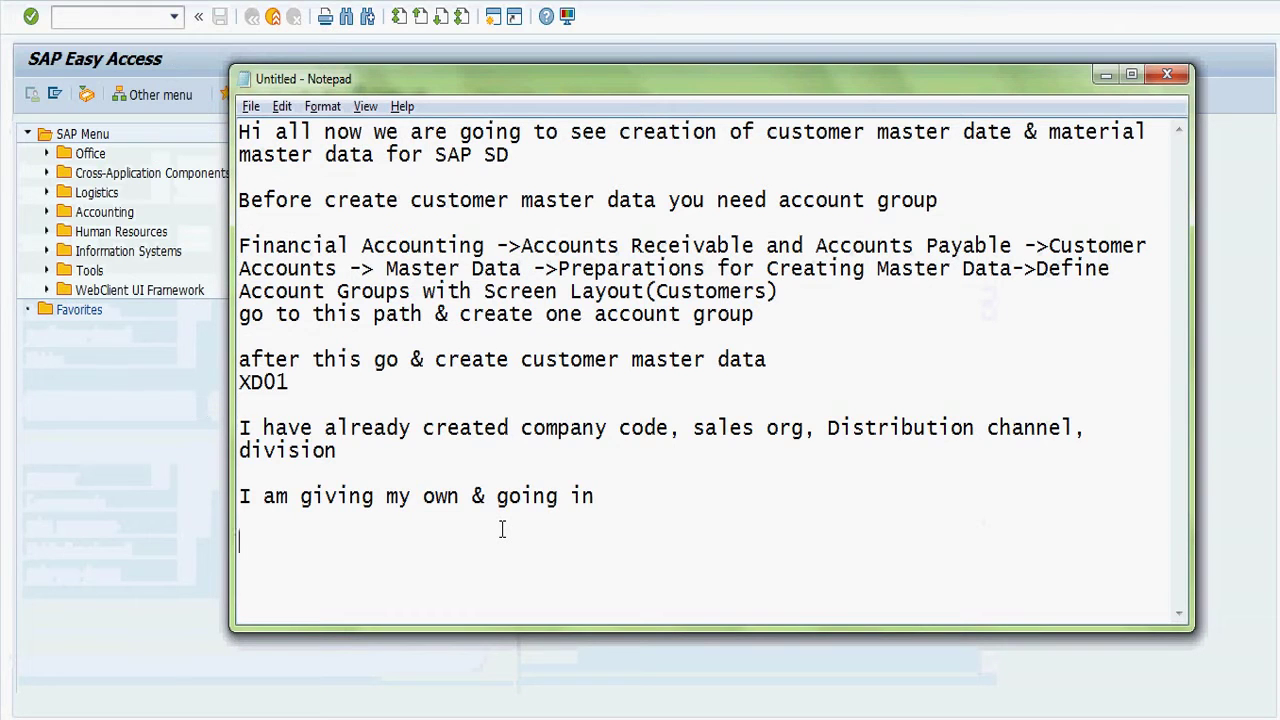
In the Notepad notes, add the line "we have created one customer data" followed by the new customer number.
text(we have )
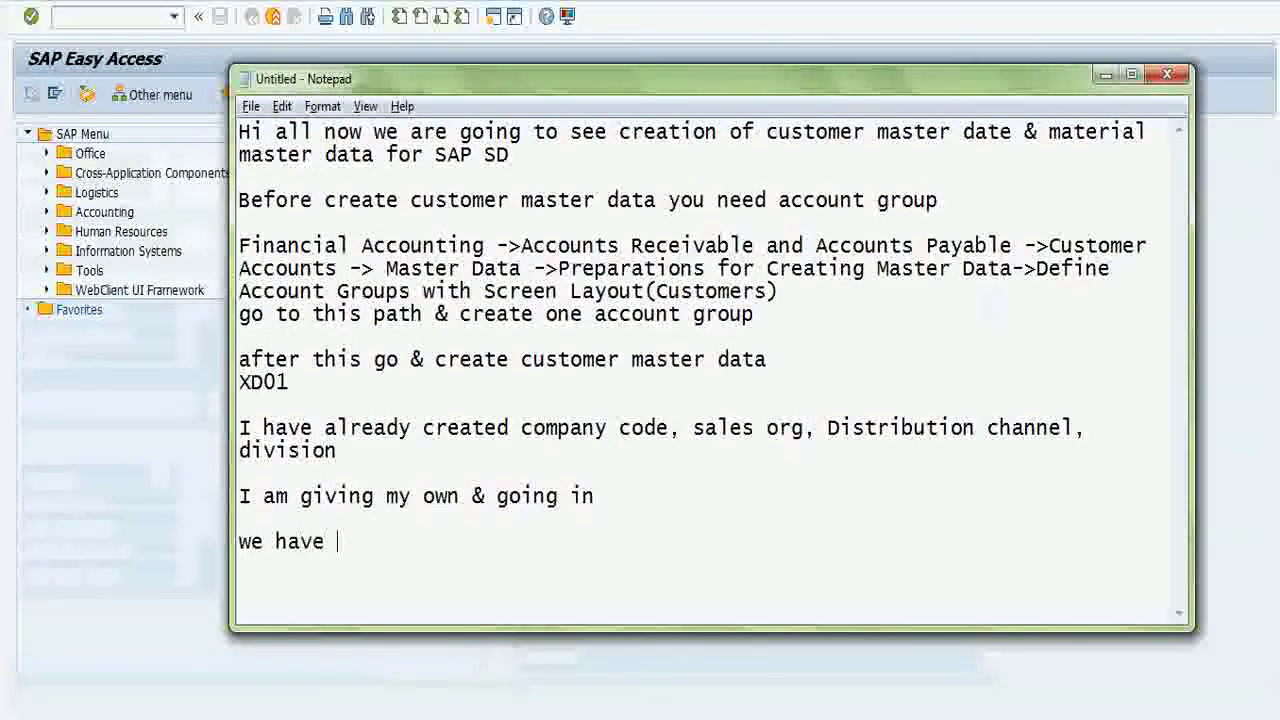
text(created one customer dt)
key(BackSpace)
text(ata)
text(301415)
Add the note "now we are going to create number range for sales & assign to customer account group".
text(now we are going to)
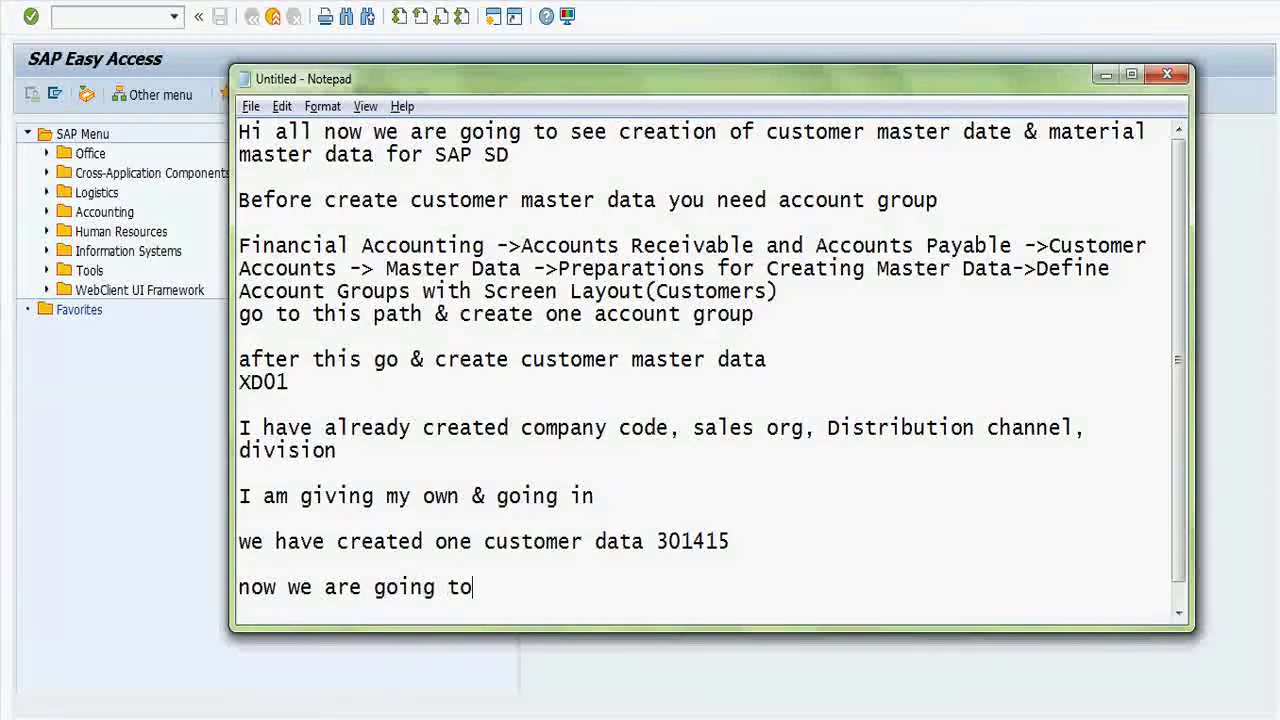
text( d)
key(BackSpace)
text(cr)
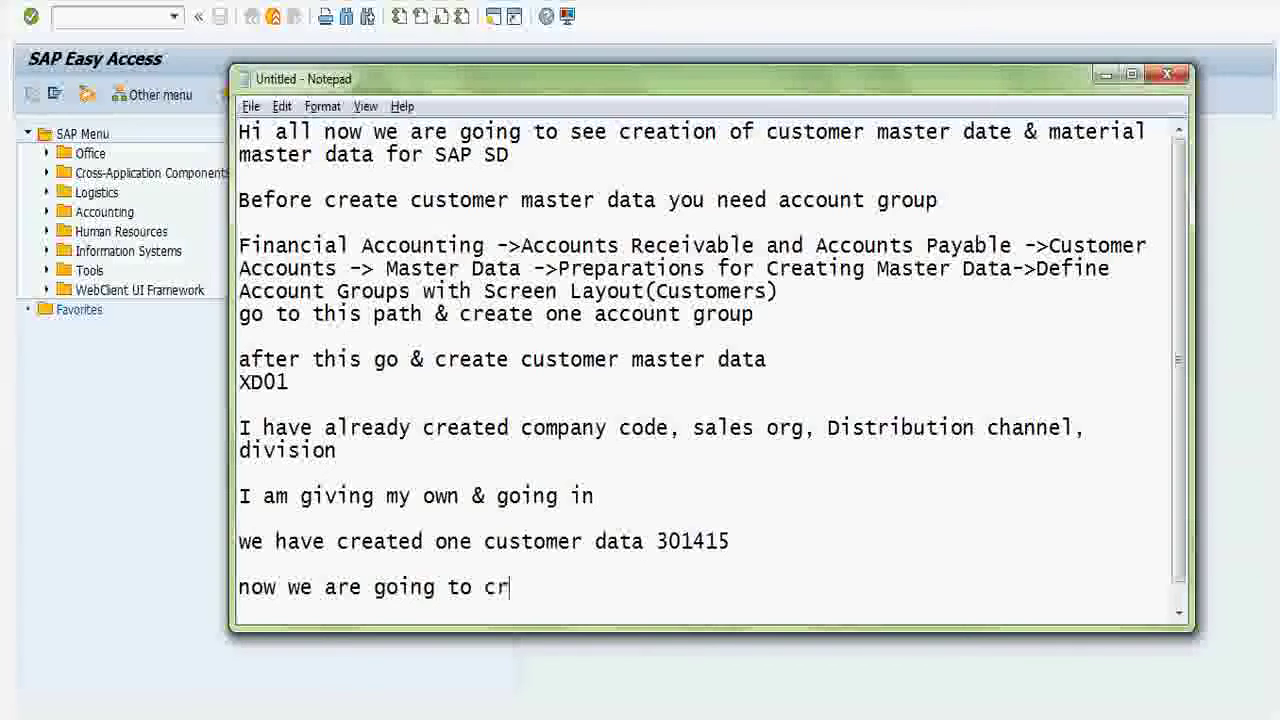
text(eate n)
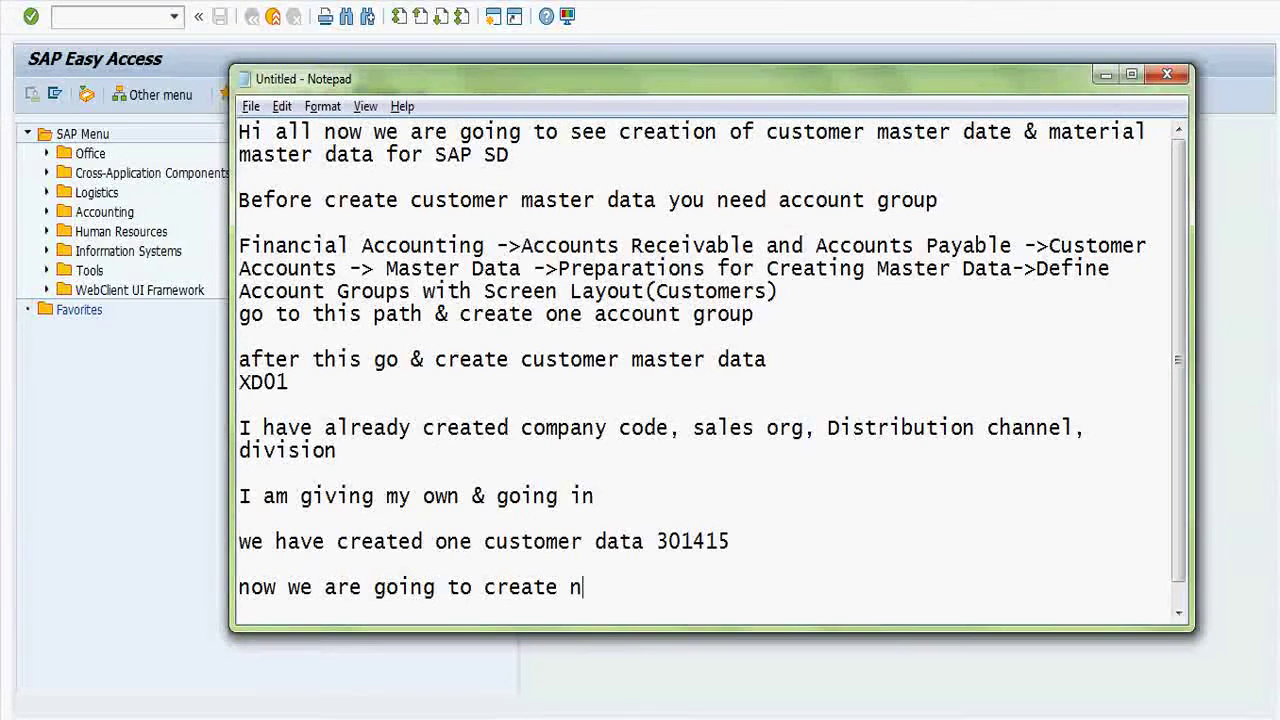
text(umber r)
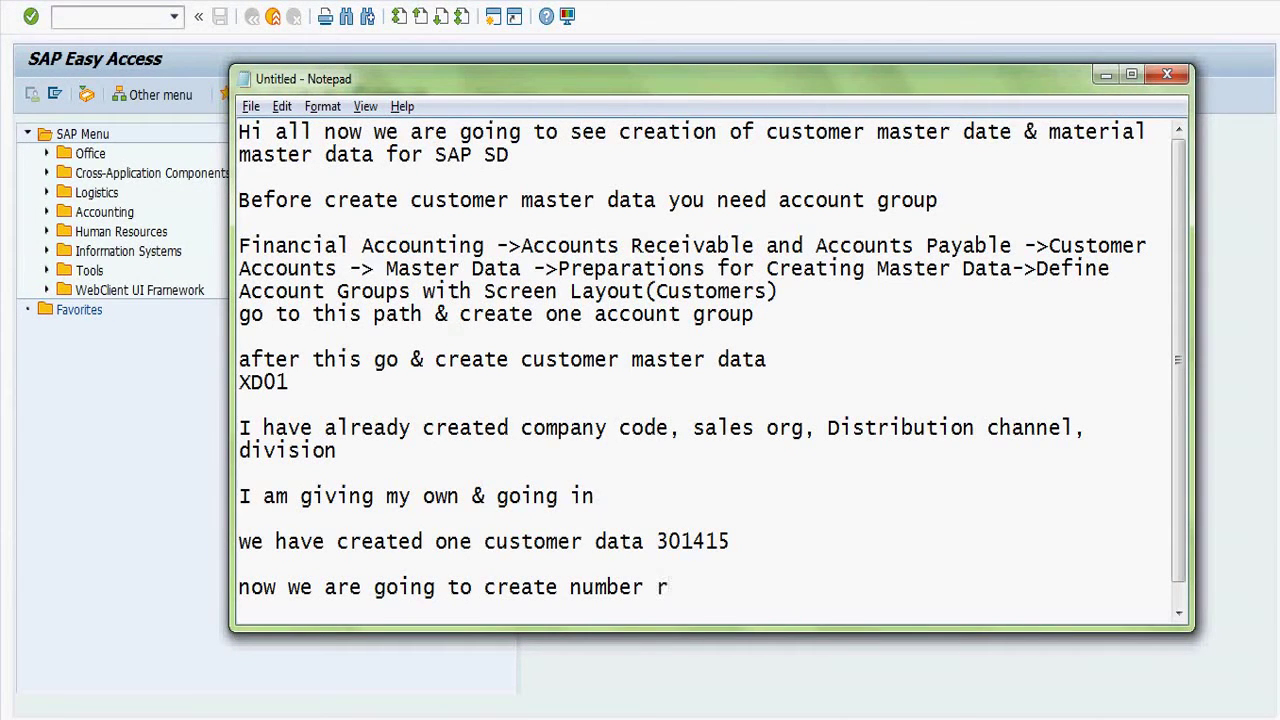
text(ange f)
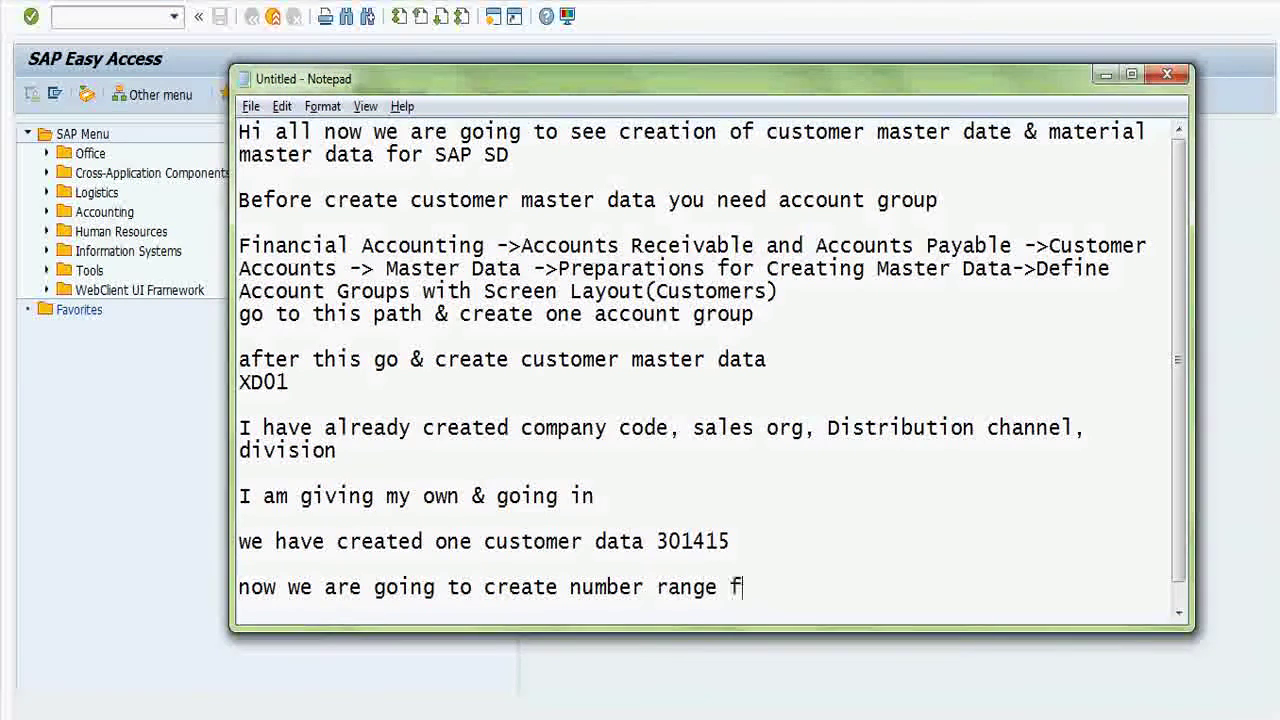
text(or sal)
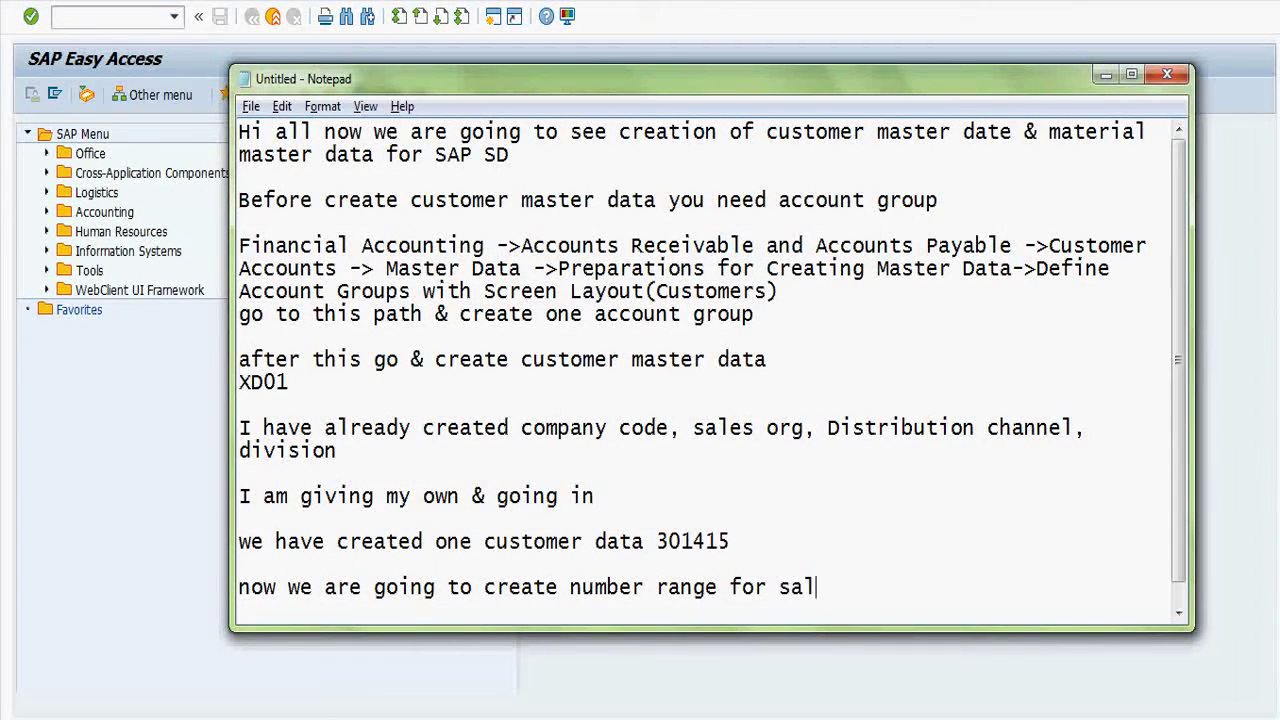
text(es & assign)
text( to )
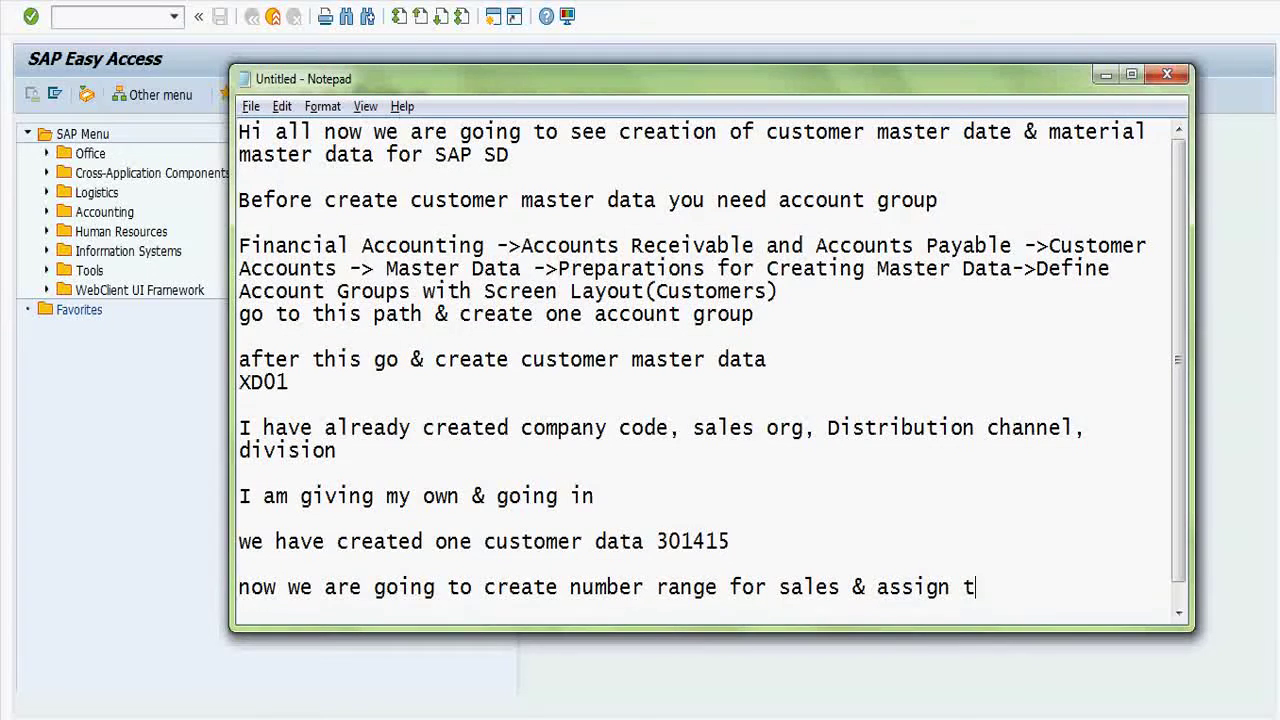
text(customer )
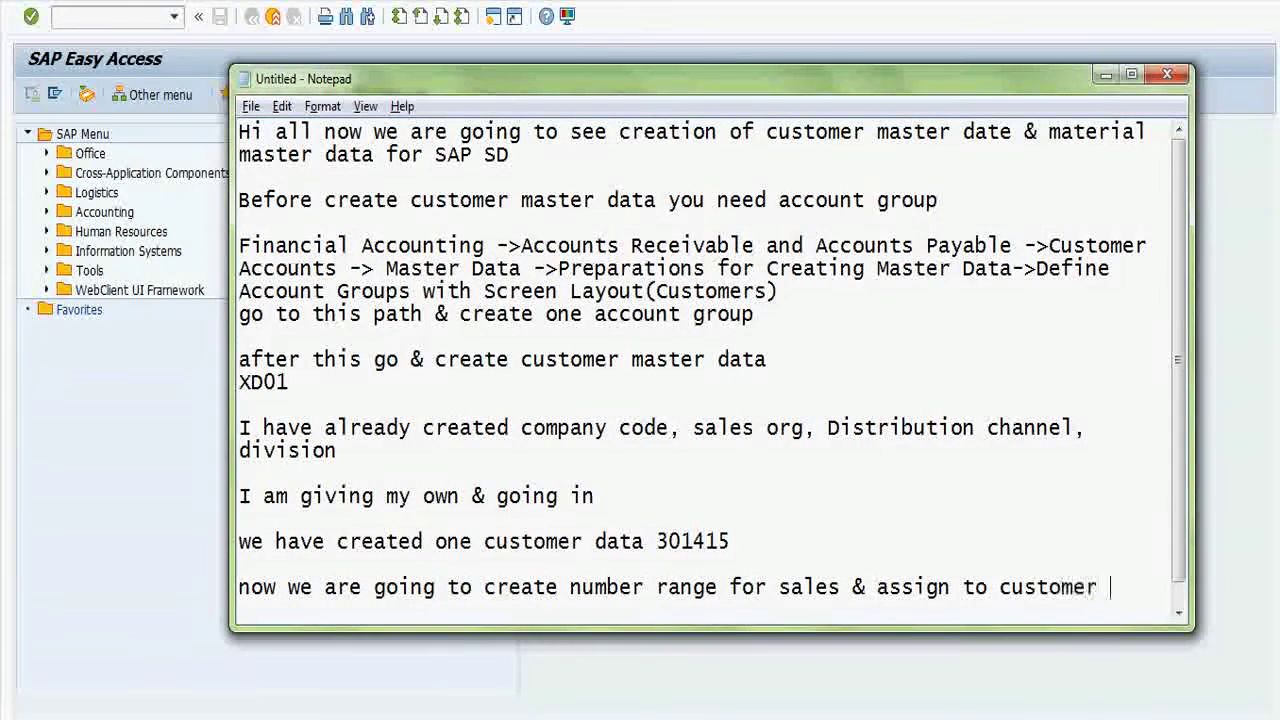
text(account)
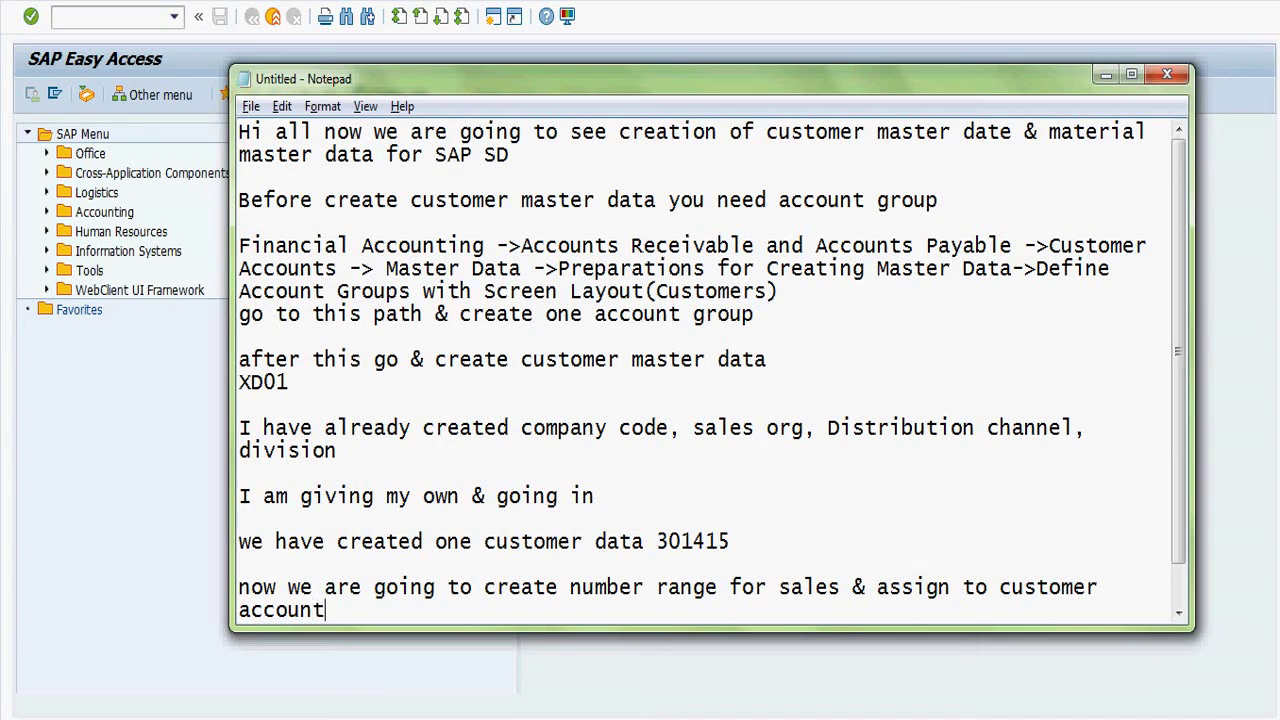
text( group)
key(Return)
key(Return)
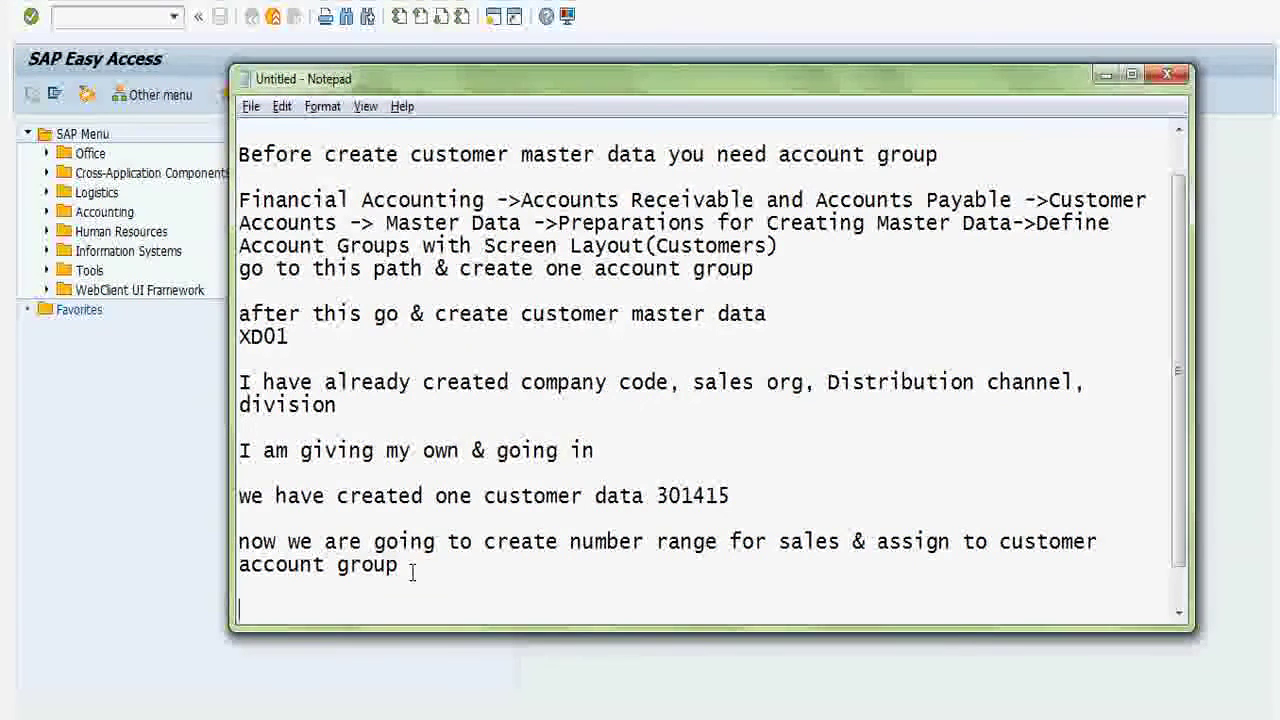
Add the note "go to XDN1" with several blank lines below it.
text(go to )
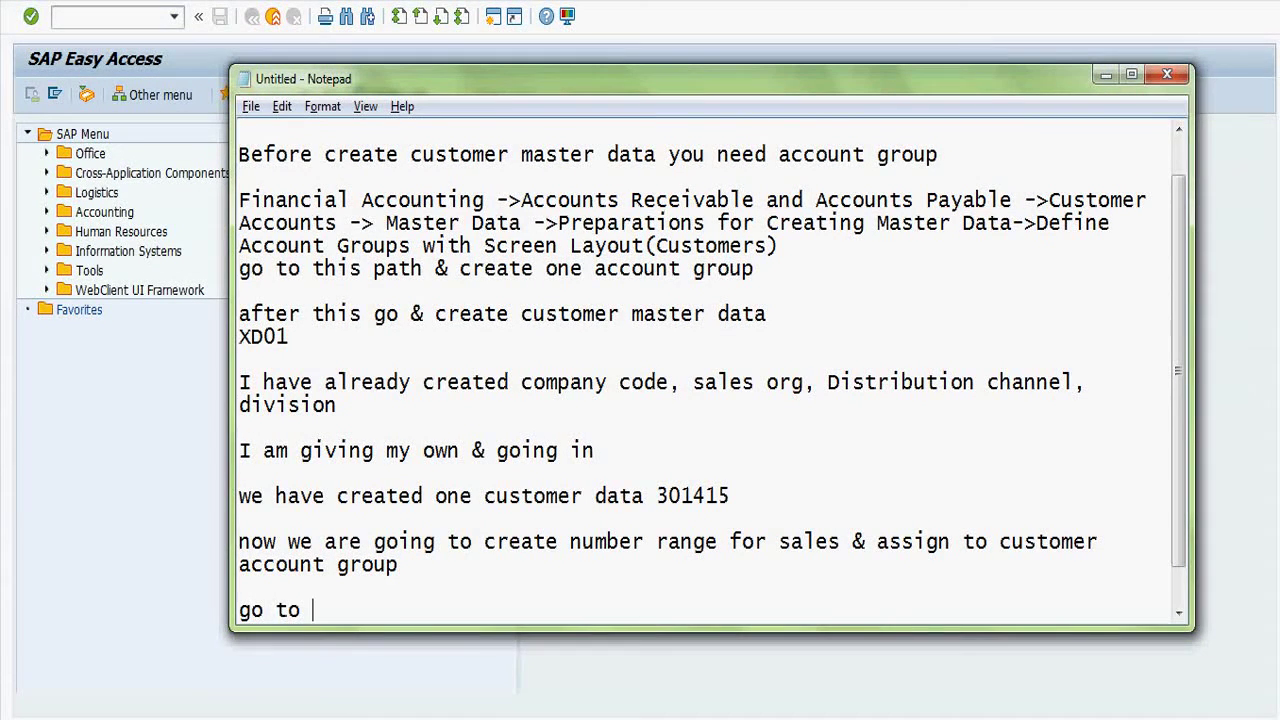
text(XDN1)
key(Return)
key(Return)
key(Return)
key(Return)
key(Return)
key(Return)
key(Return)
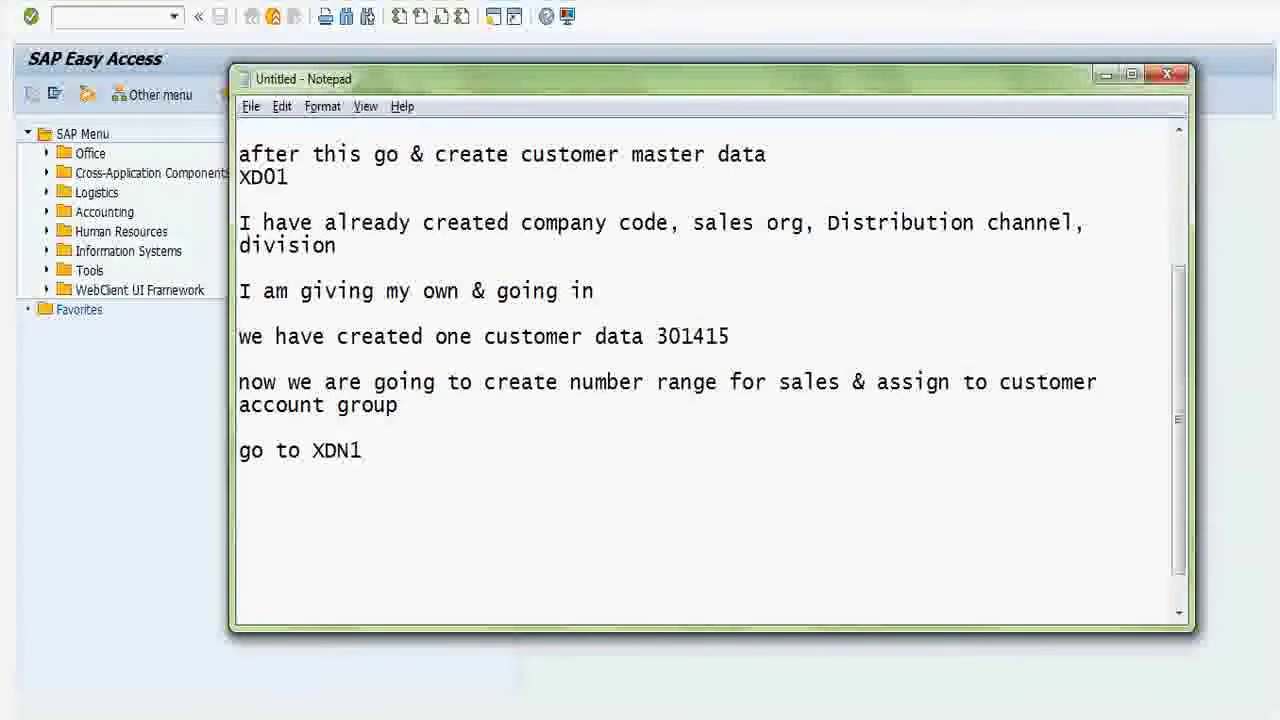
click(251, 498)
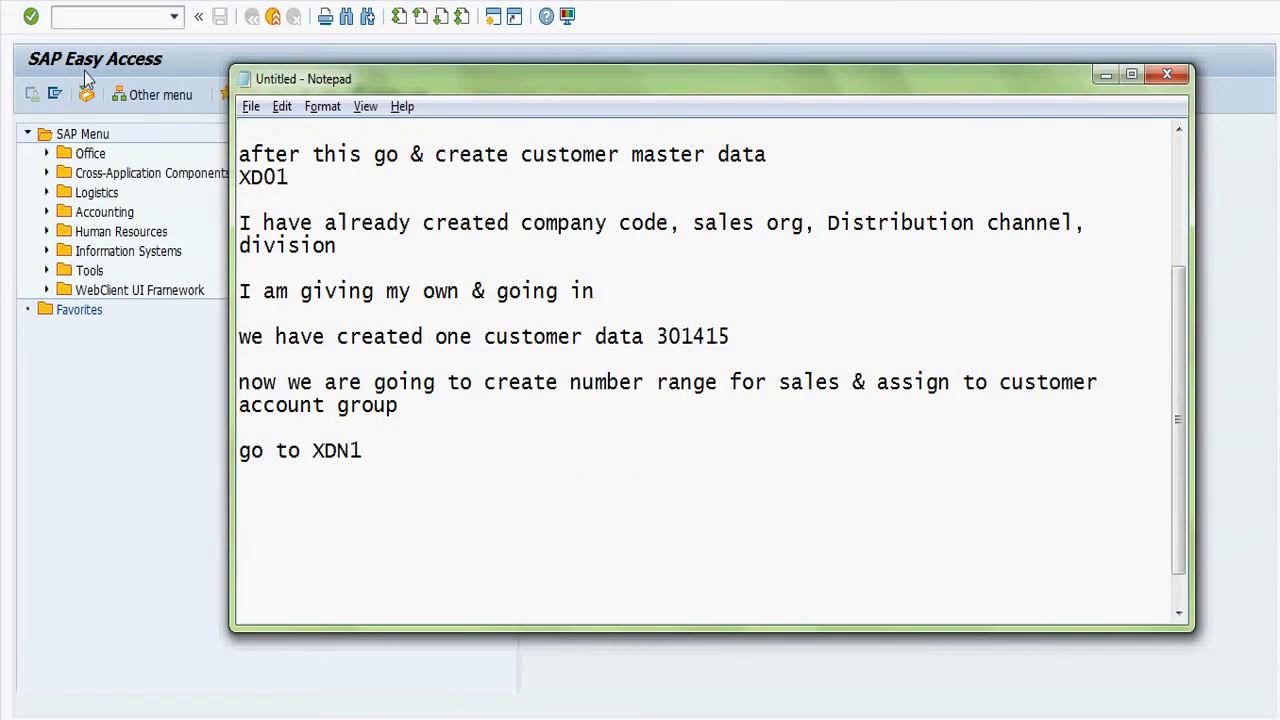
Switch to SAP, start transaction XDN1 with /nxdn1 and open the customer number range intervals for changing.
click(99, 15)
text(/nxk)
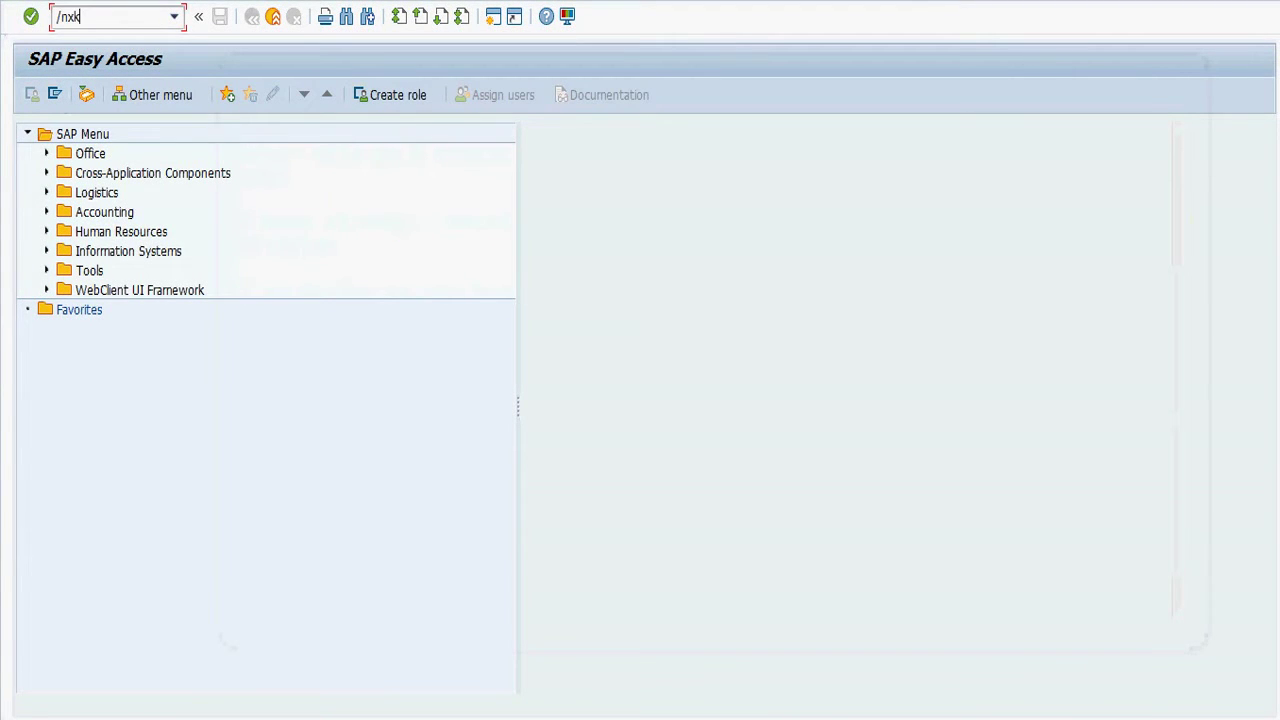
key(BackSpace)
text(dn1)
key(Return)
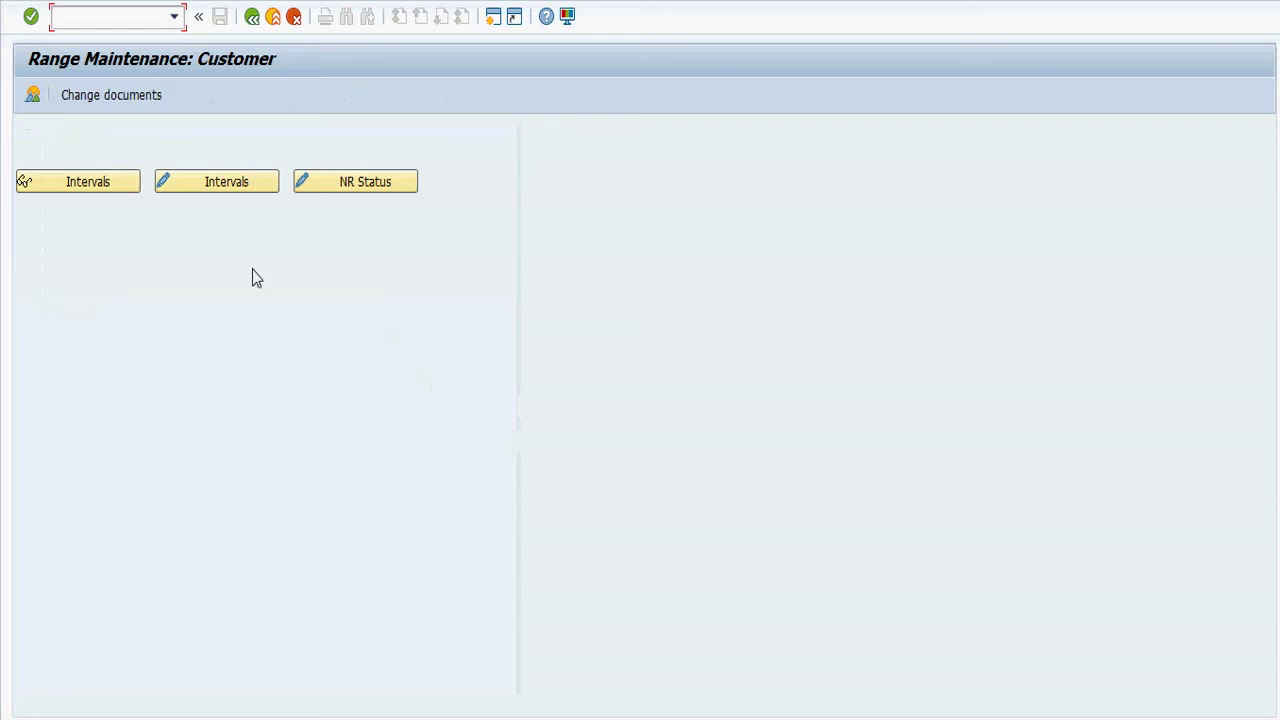
click(228, 183)
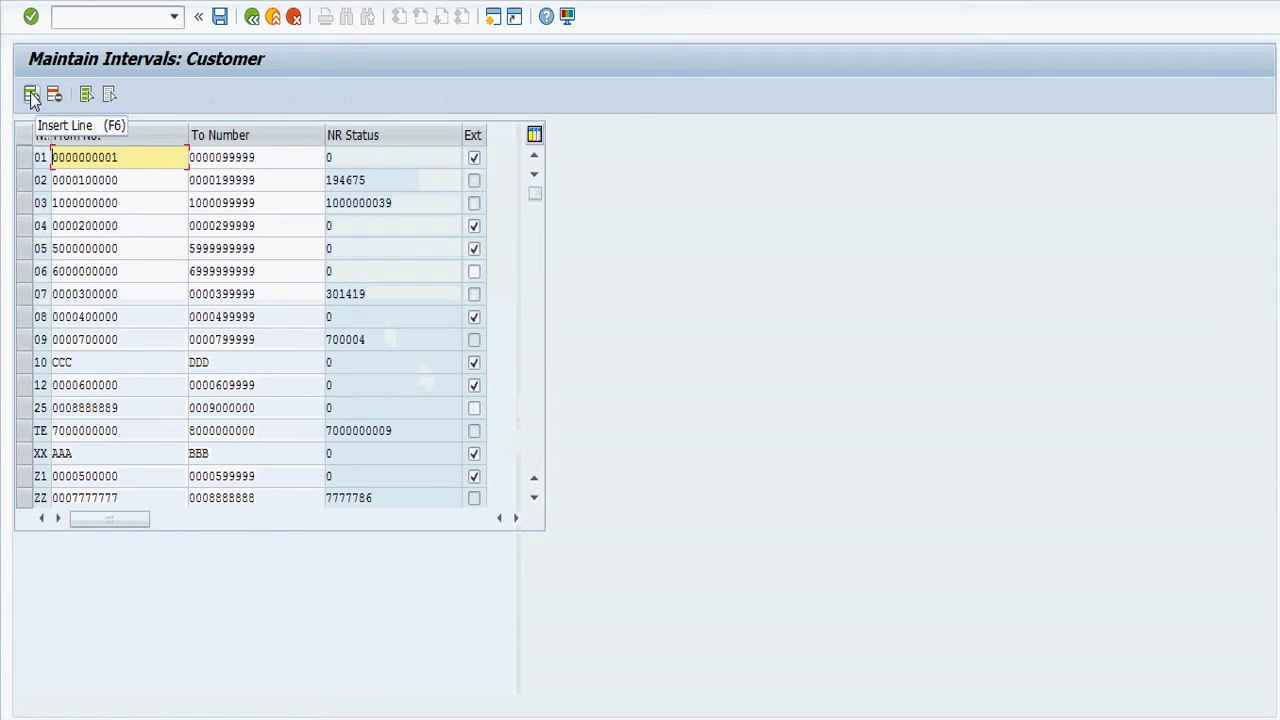
click(31, 94)
text(52)
key(Tab)
key(ctrl+v)
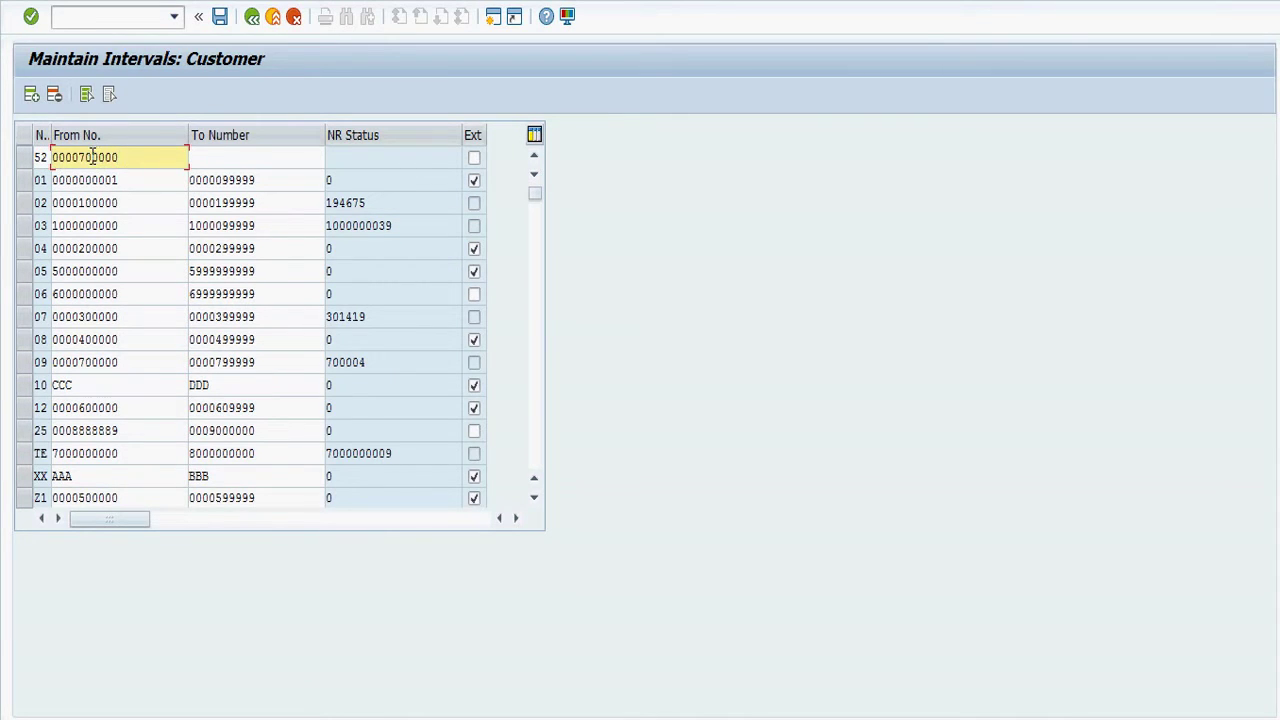
key(BackSpace)
text(8)
key(End)
click(247, 161)
key(ctrl+v)
key(Left)
key(Left)
key(Left)
key(Left)
key(Left)
key(BackSpace)
text(8)
key(End)
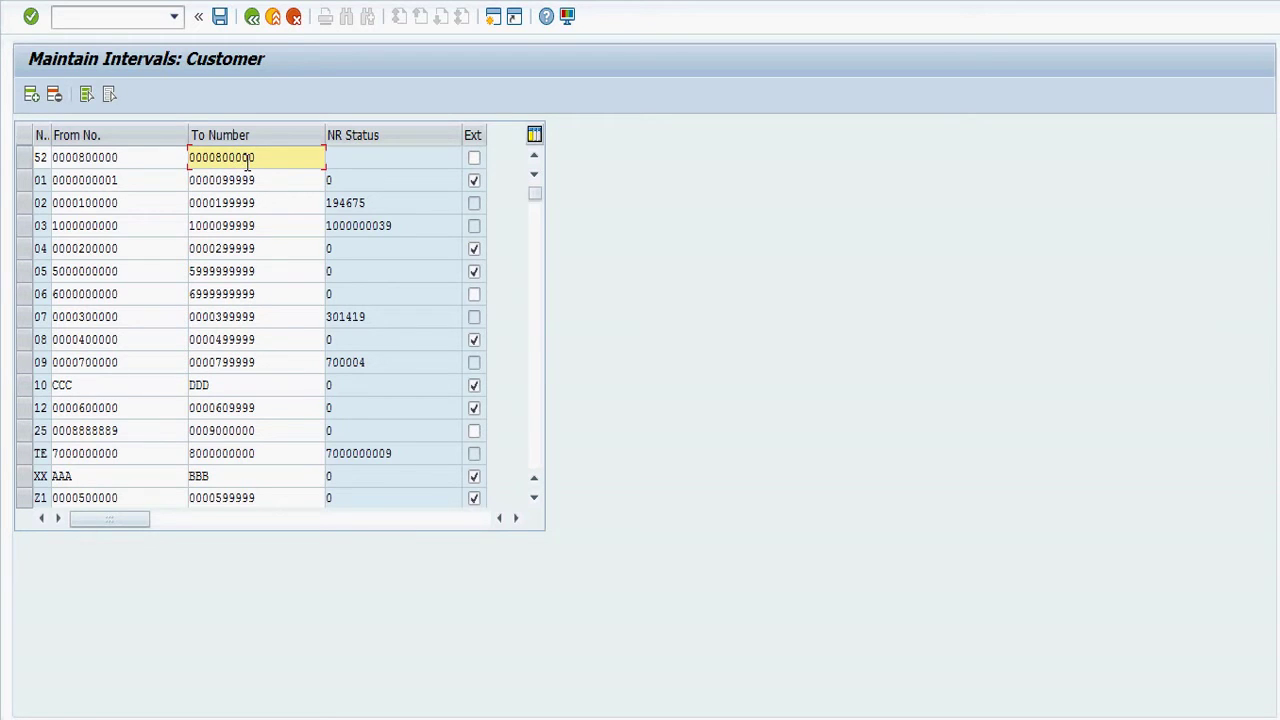
key(BackSpace)
key(BackSpace)
key(BackSpace)
text(100)
key(Return)
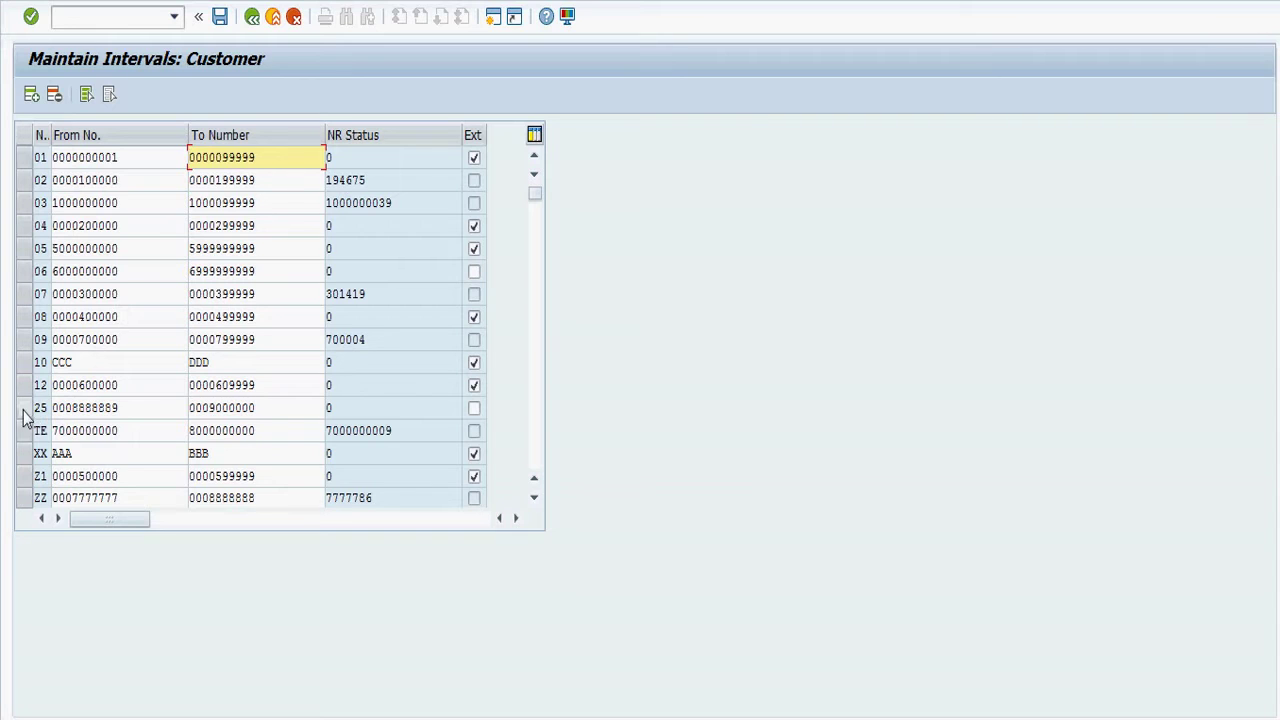
Locate interval 52 in the list, select it and save the customer number ranges.
click(533, 340)
scroll(533, 340, down, 1)
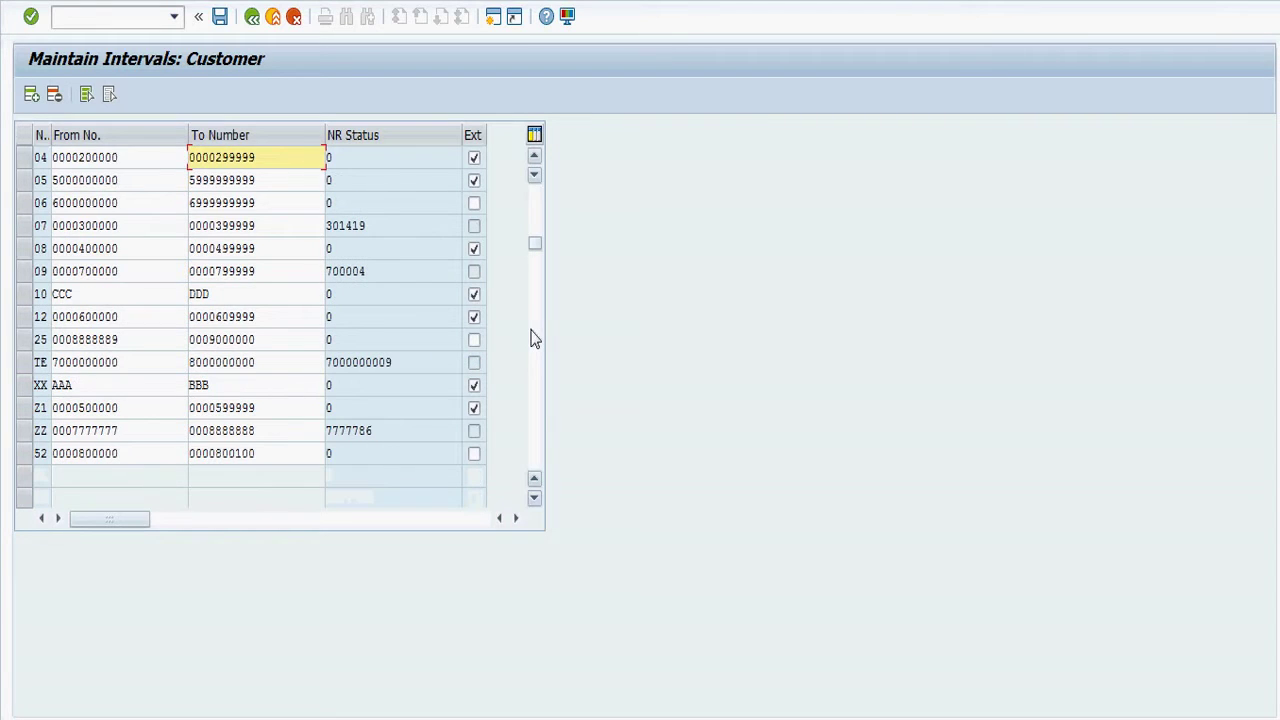
click(42, 455)
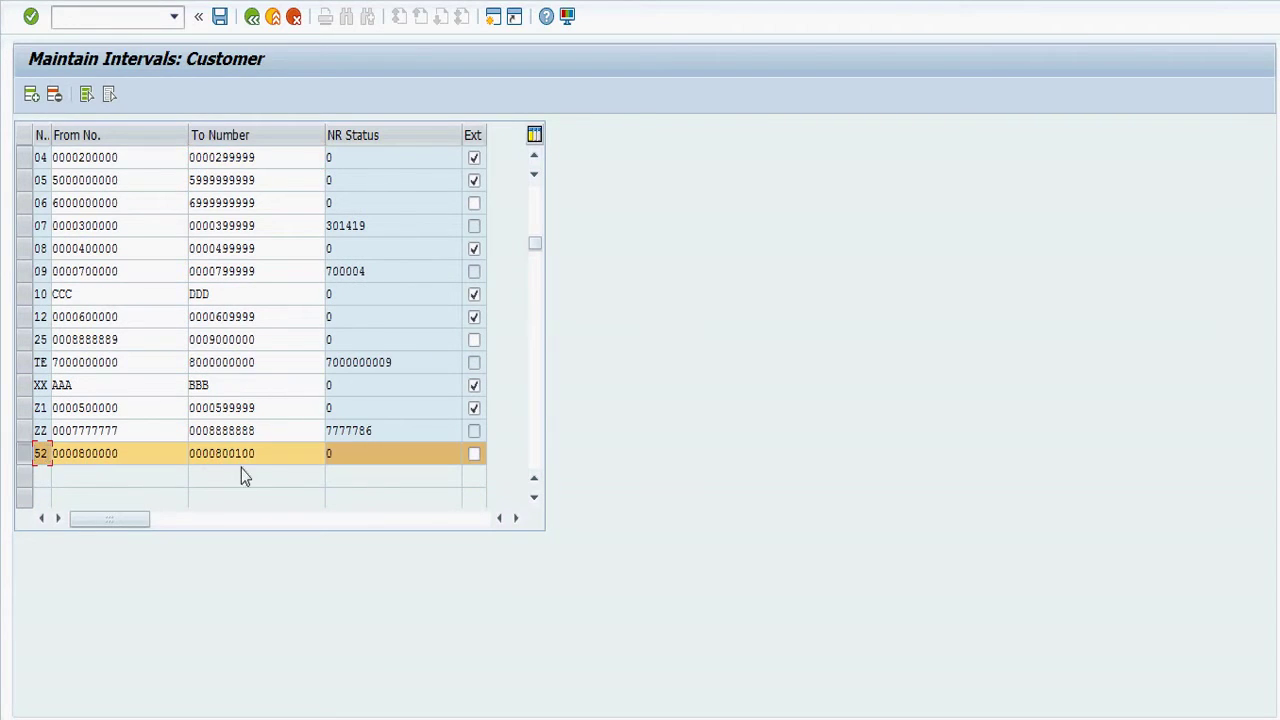
click(220, 16)
click(529, 614)
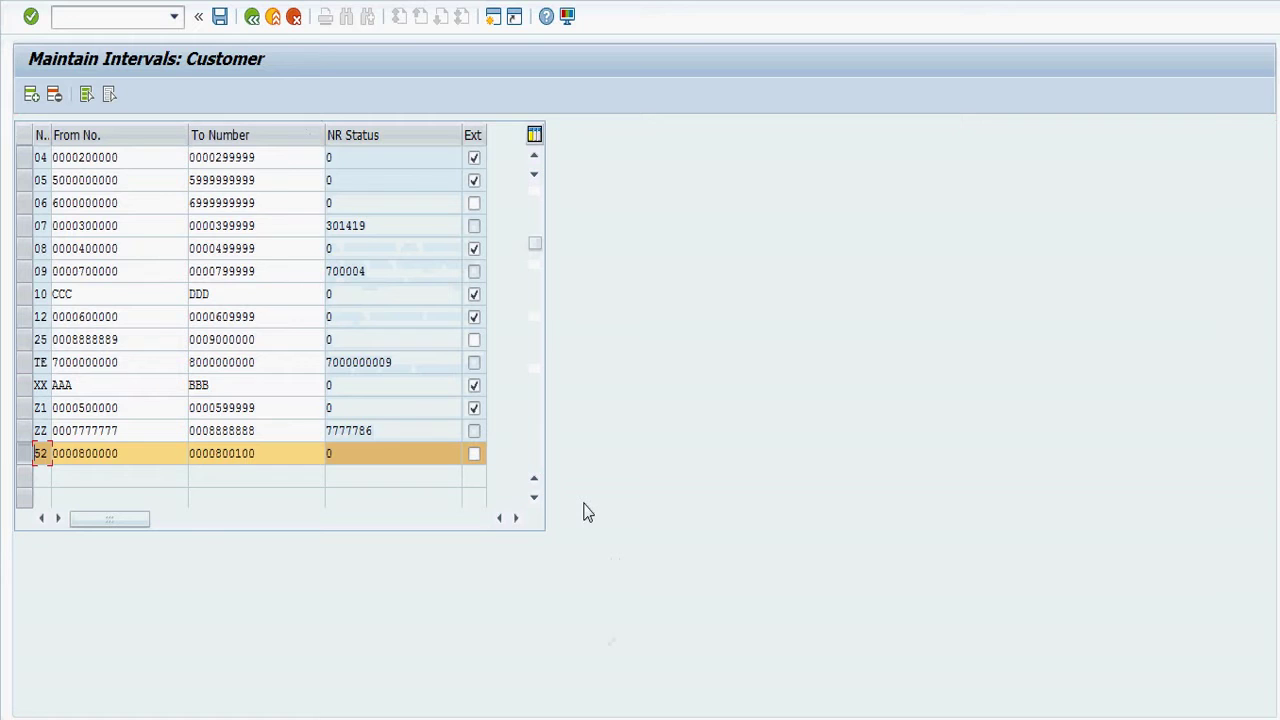
In the Notepad notes, add "to assign this number range 52 to customer account group" and, below it, "OBAR".
key(alt+Tab)
text(to assign this number range 52 to customer acco)
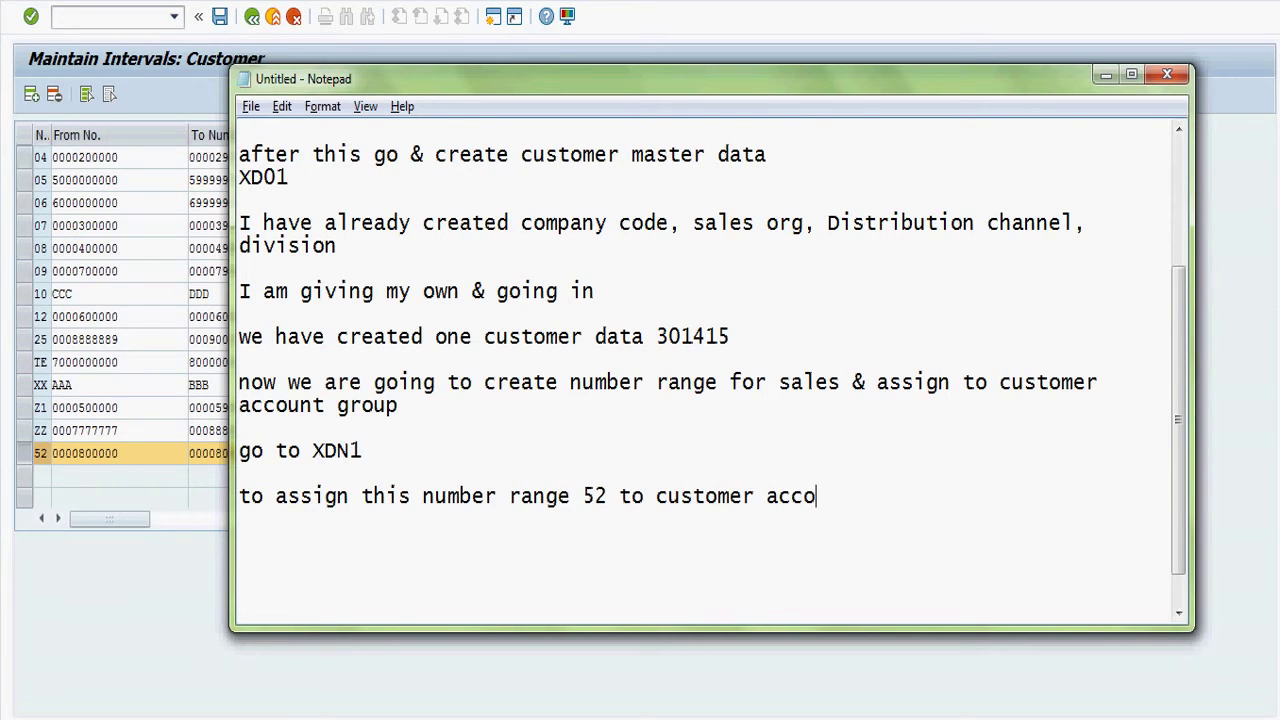
text(unt group)
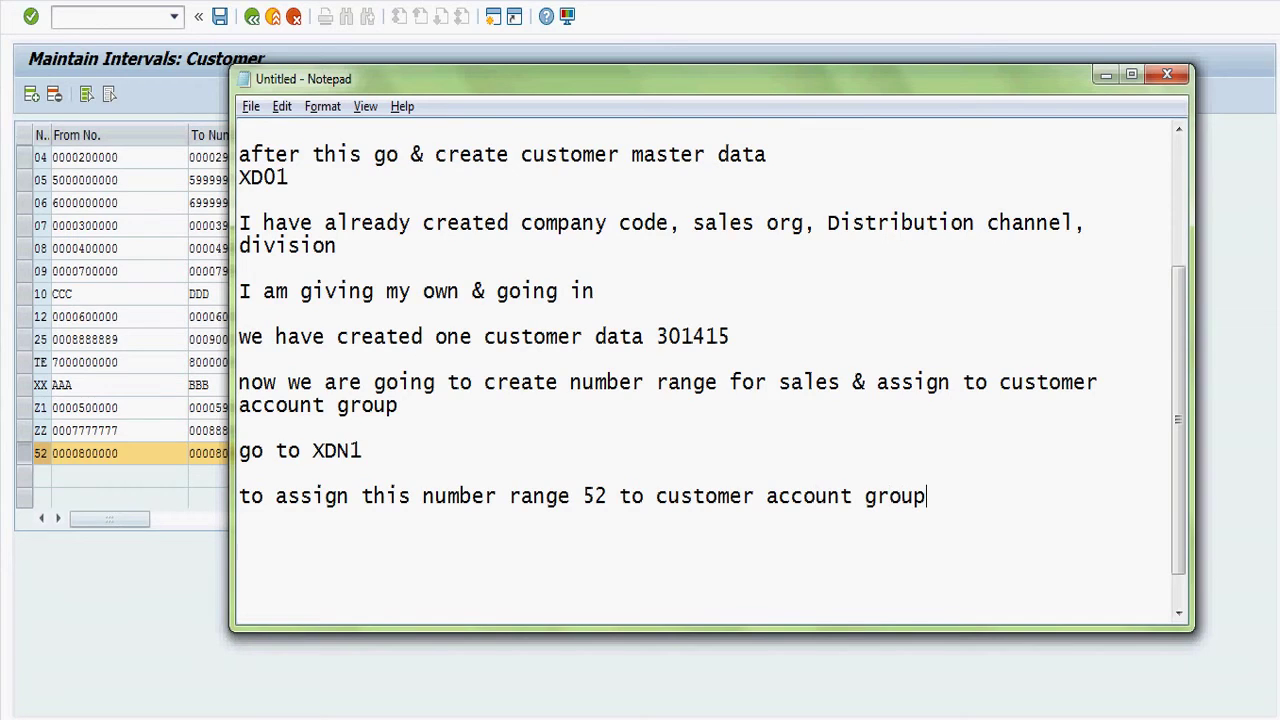
key(Return)
key(Return)
text(OBA)
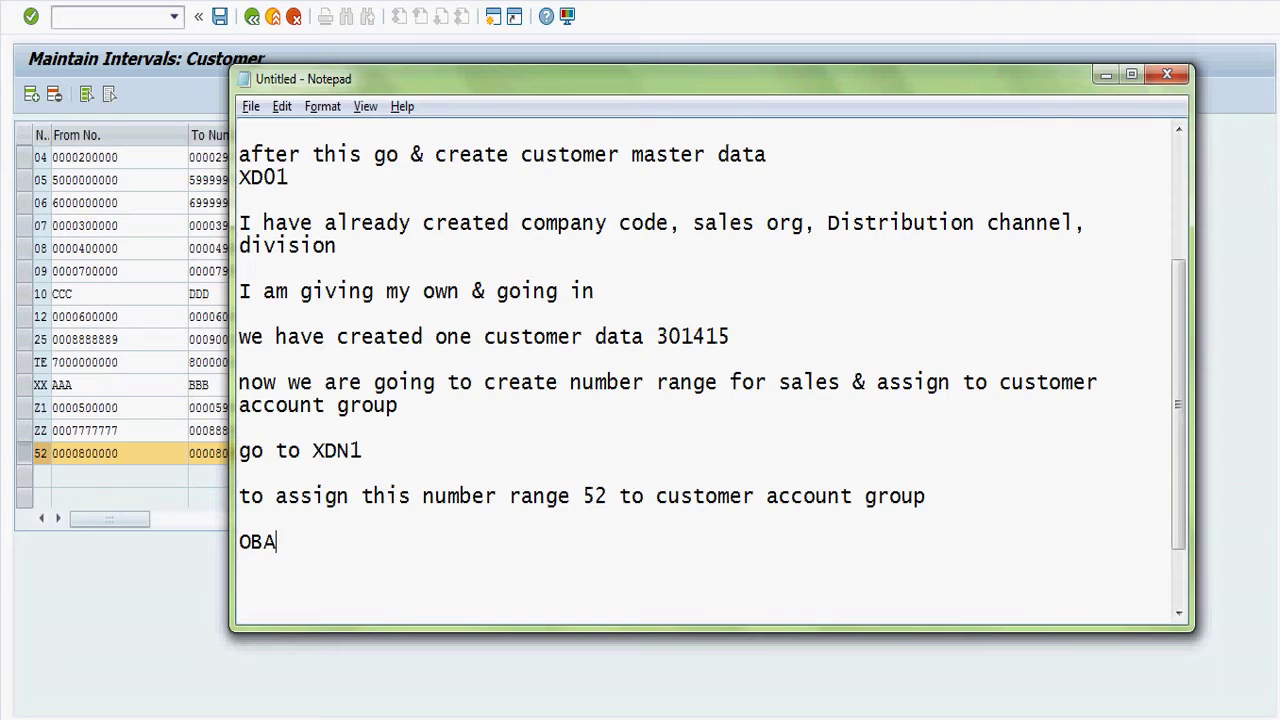
text(R)
Switch to SAP and start transaction OBAR with /nobar to assign number ranges to customer account groups.
click(118, 15)
click(117, 15)
text(/)
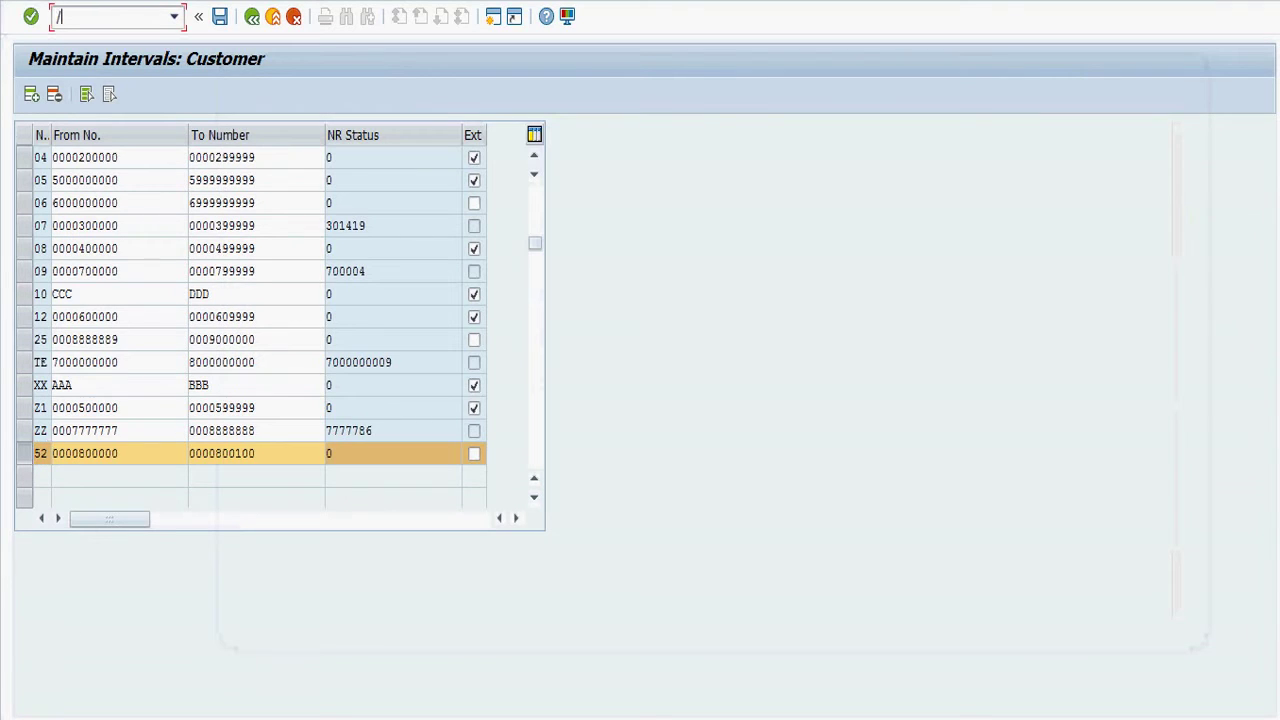
text(nobar)
key(Return)
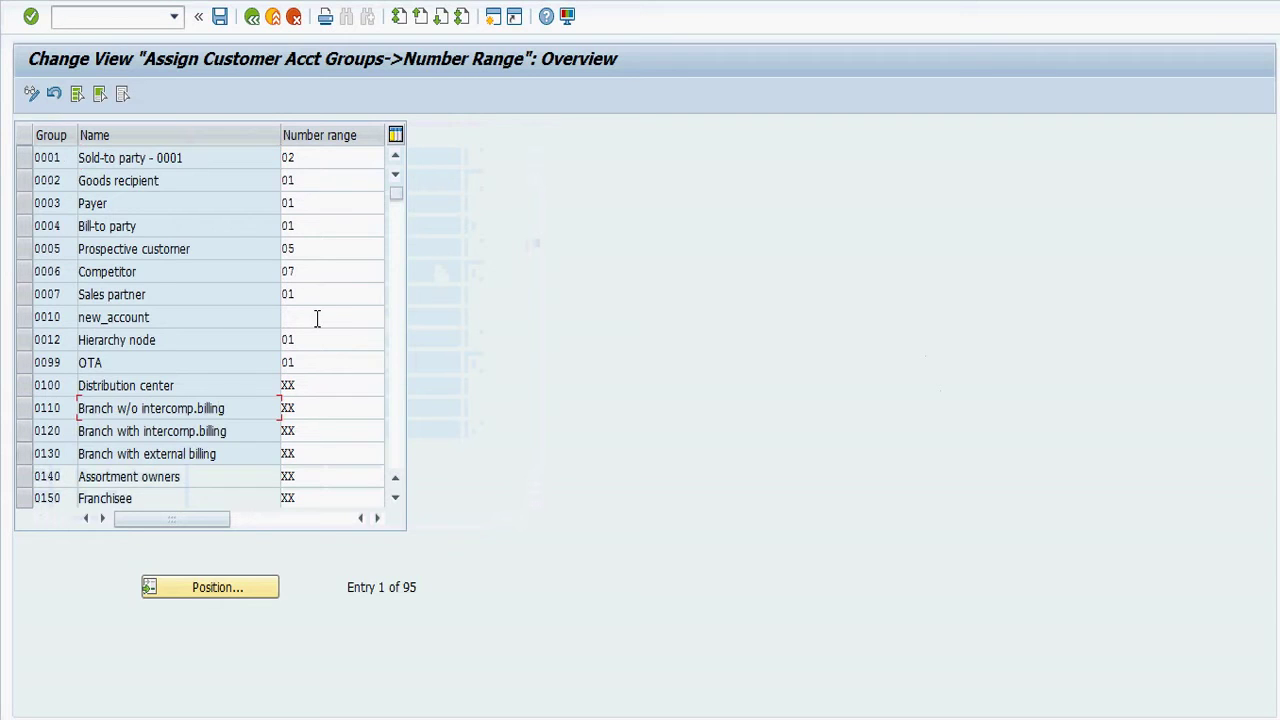
Assign number range 52 to account group ZAG1 (Sold-to party R/3 ---> CRM), save and confirm the proposed customizing request.
scroll(318, 328, down, 1)
scroll(318, 328, down, 1)
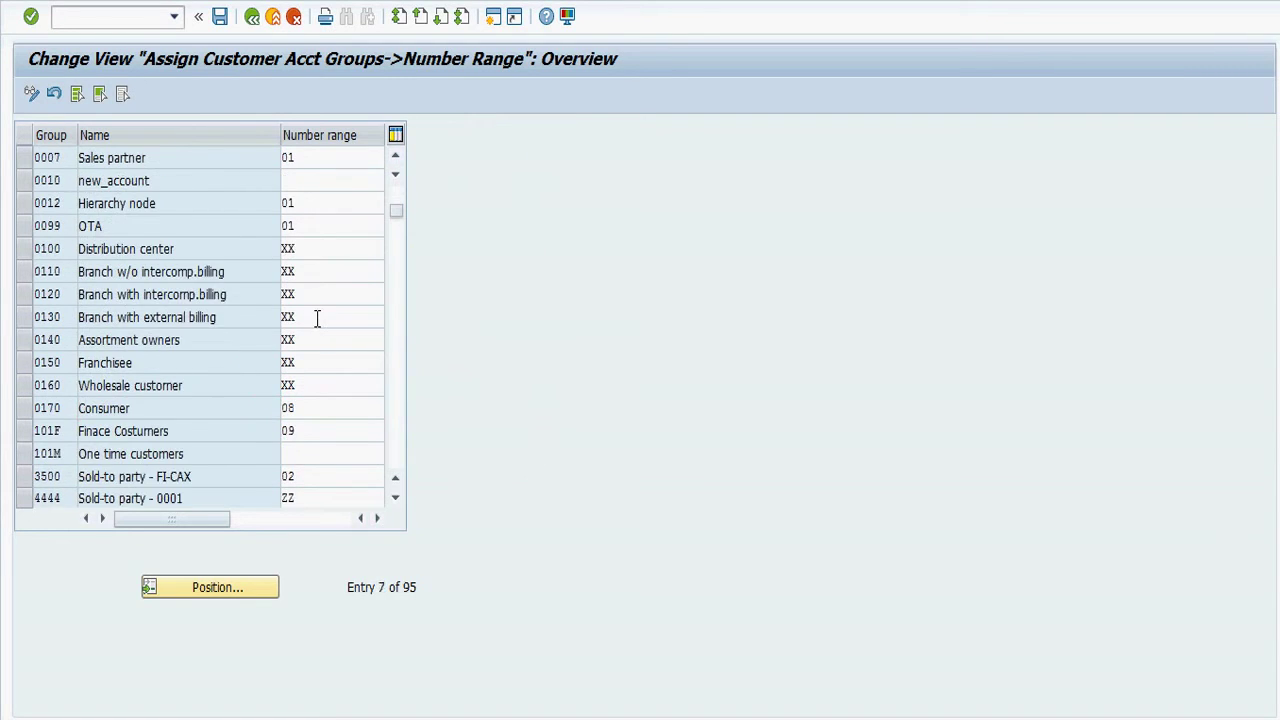
scroll(318, 328, down, 1)
scroll(318, 328, down, 1)
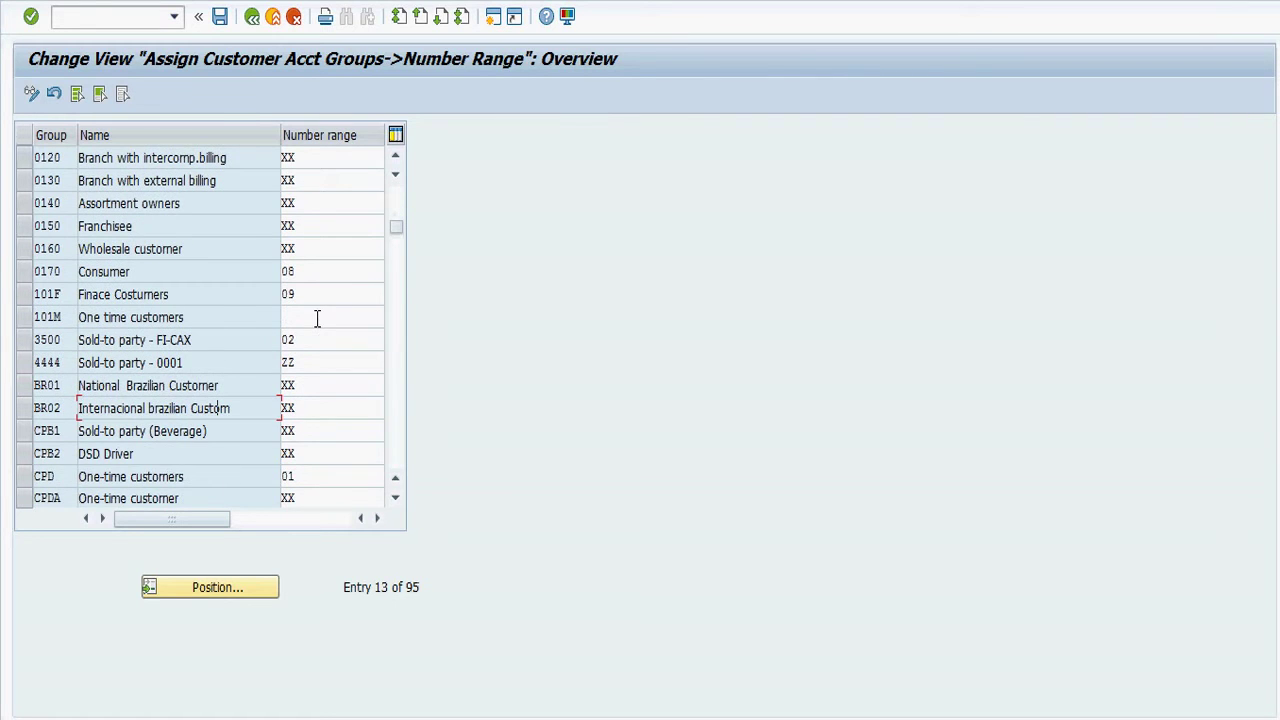
scroll(318, 325, down, 4)
scroll(318, 328, down, 2)
scroll(318, 328, down, 1)
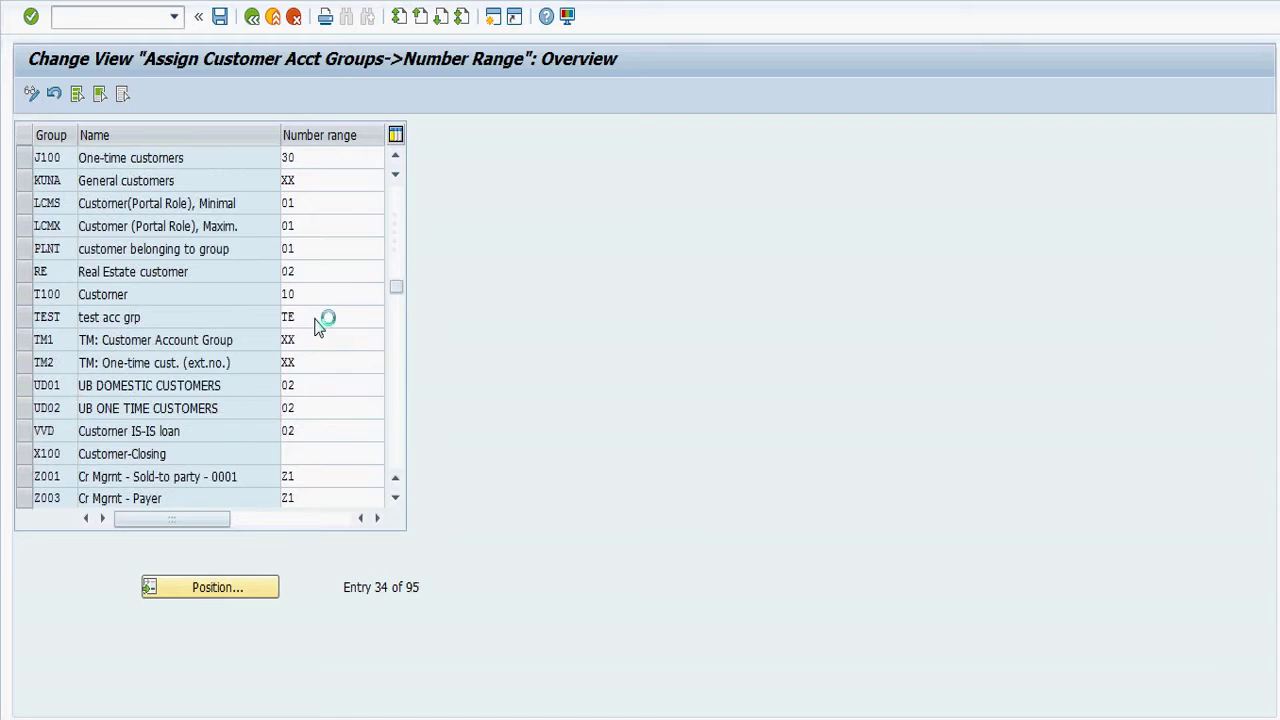
scroll(316, 322, down, 1)
scroll(322, 350, down, 1)
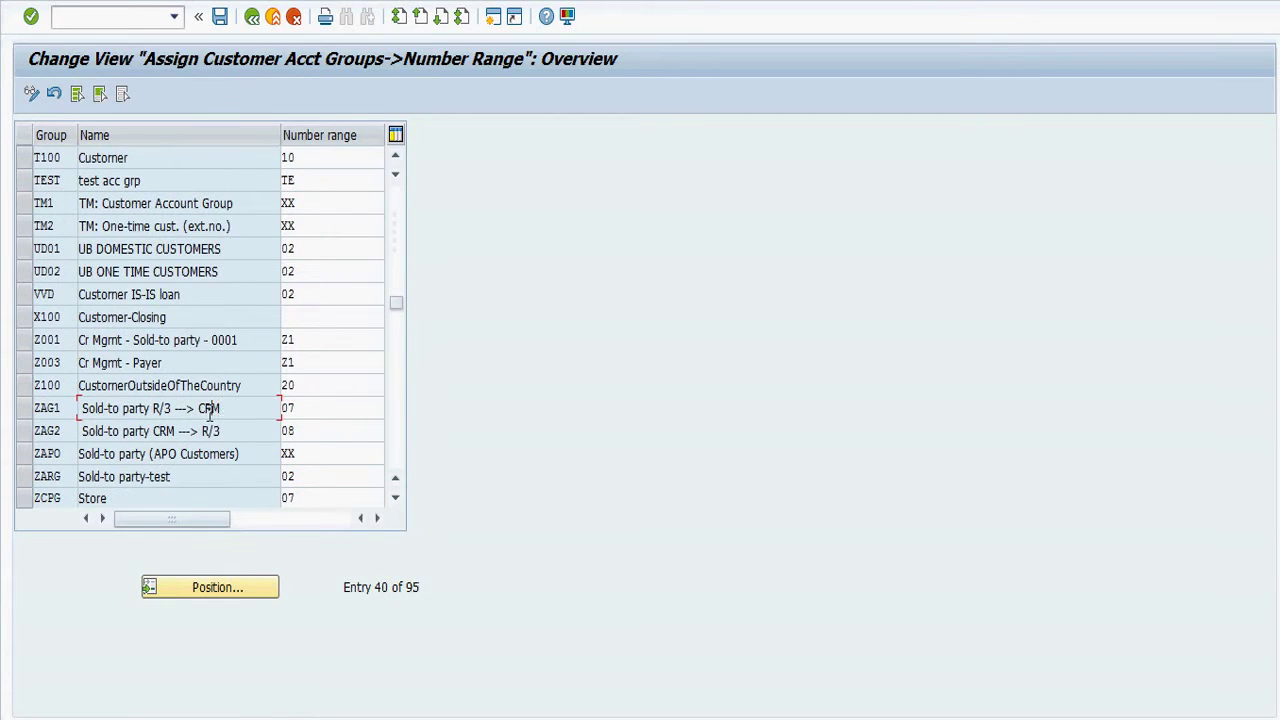
click(24, 409)
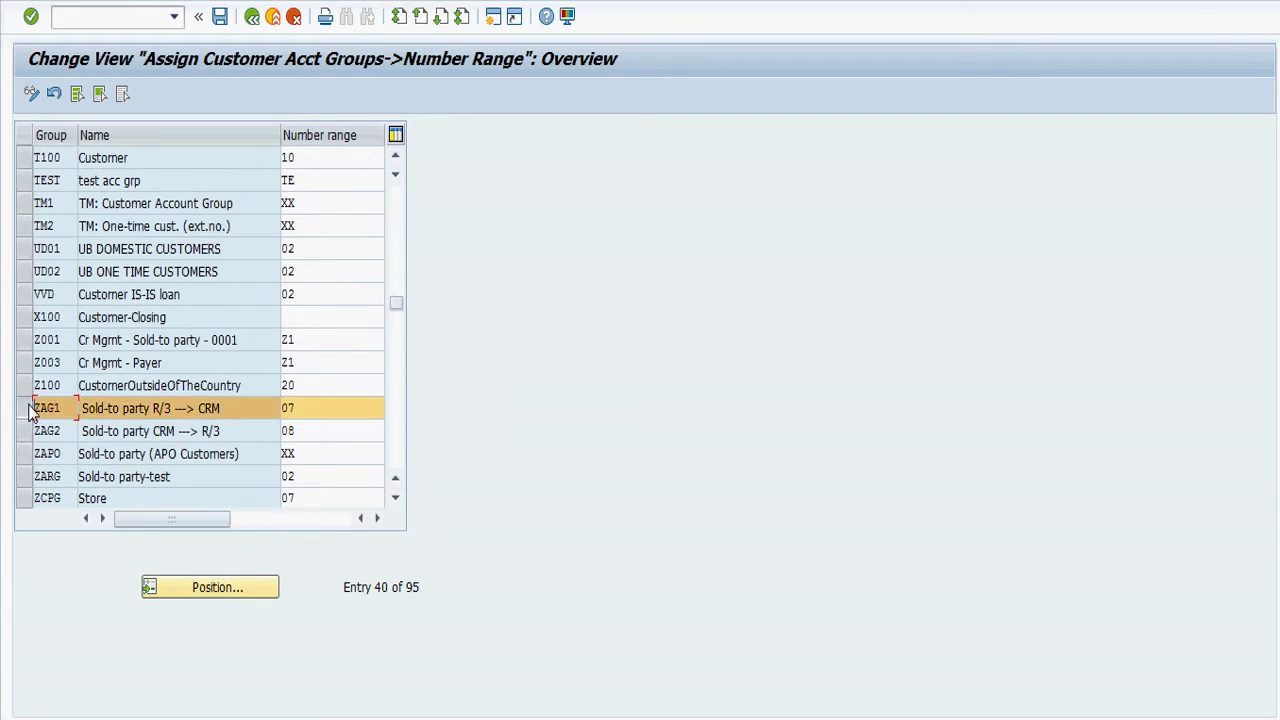
click(315, 400)
key(BackSpace)
key(BackSpace)
text(52)
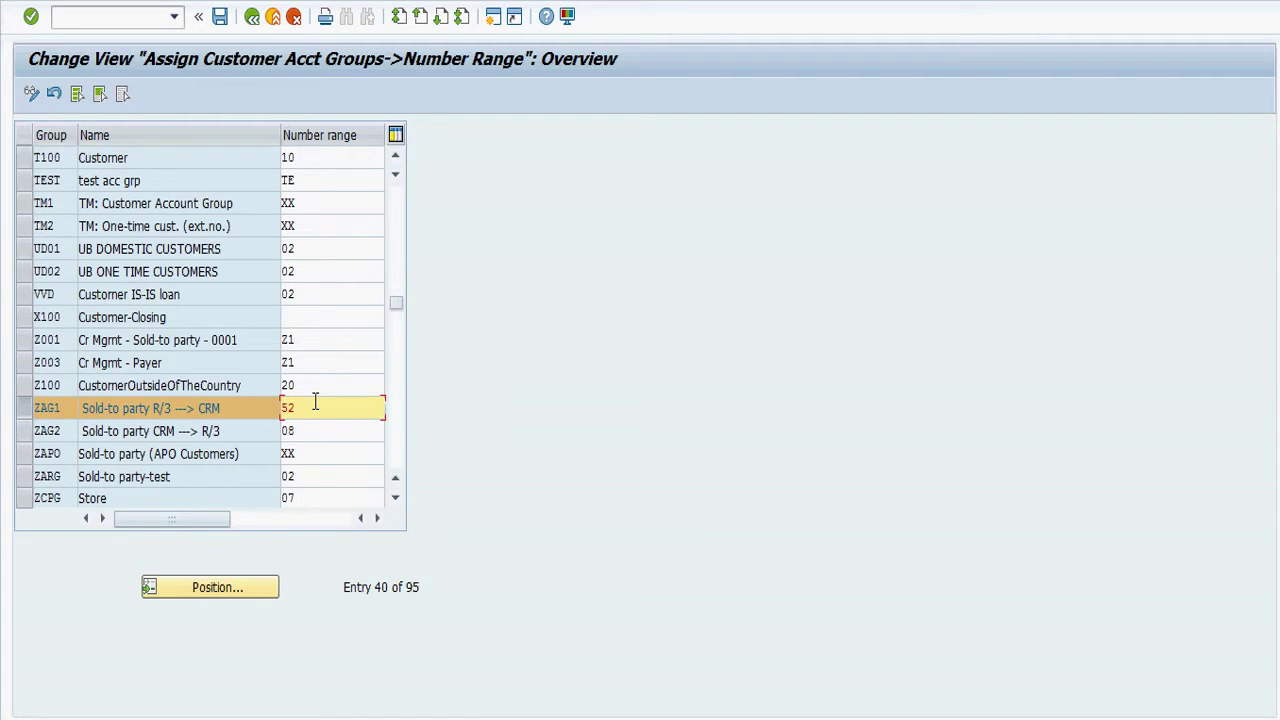
click(220, 16)
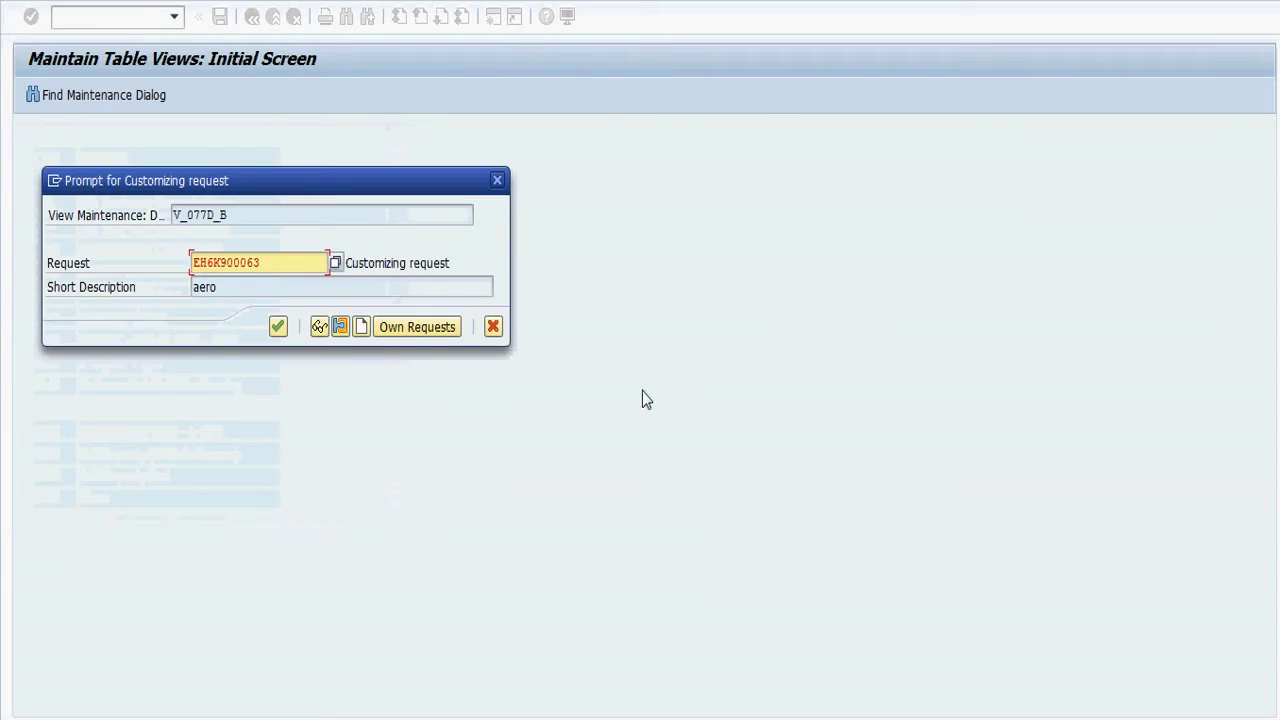
click(280, 330)
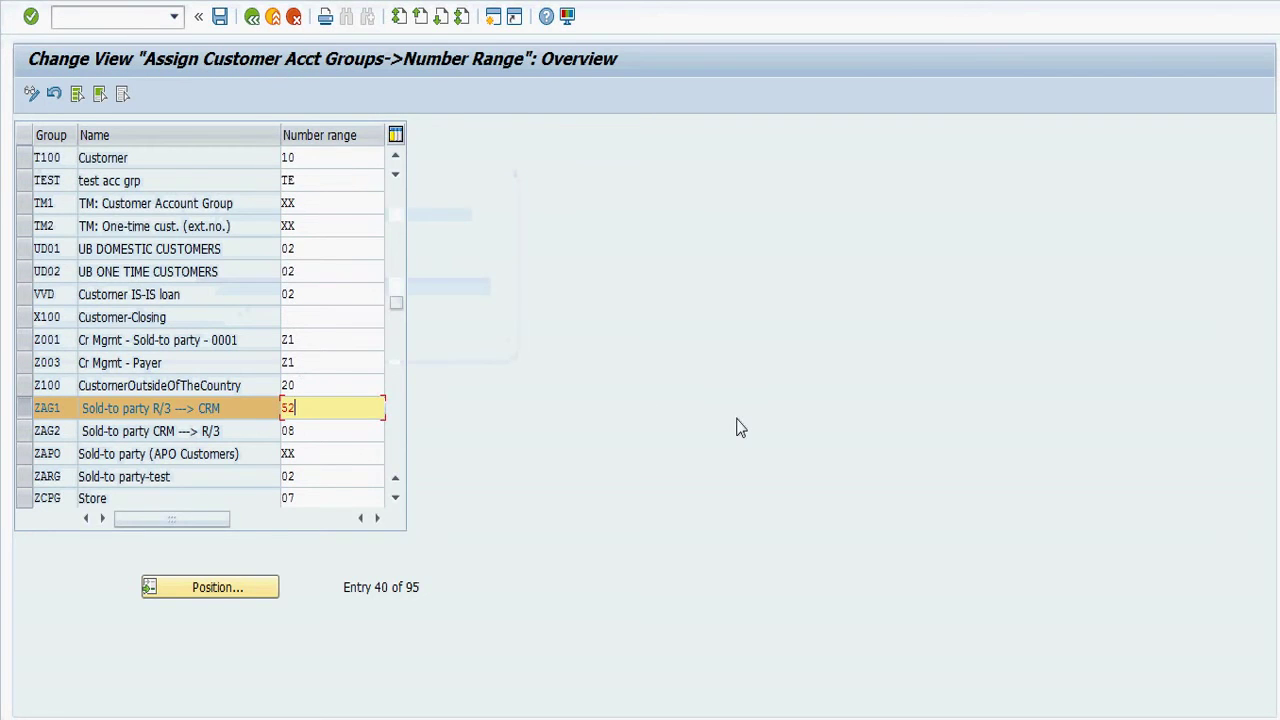
Switch to Notepad and add the line "we have created & assign that number range to customer account group".
key(alt+Tab)
text(we )
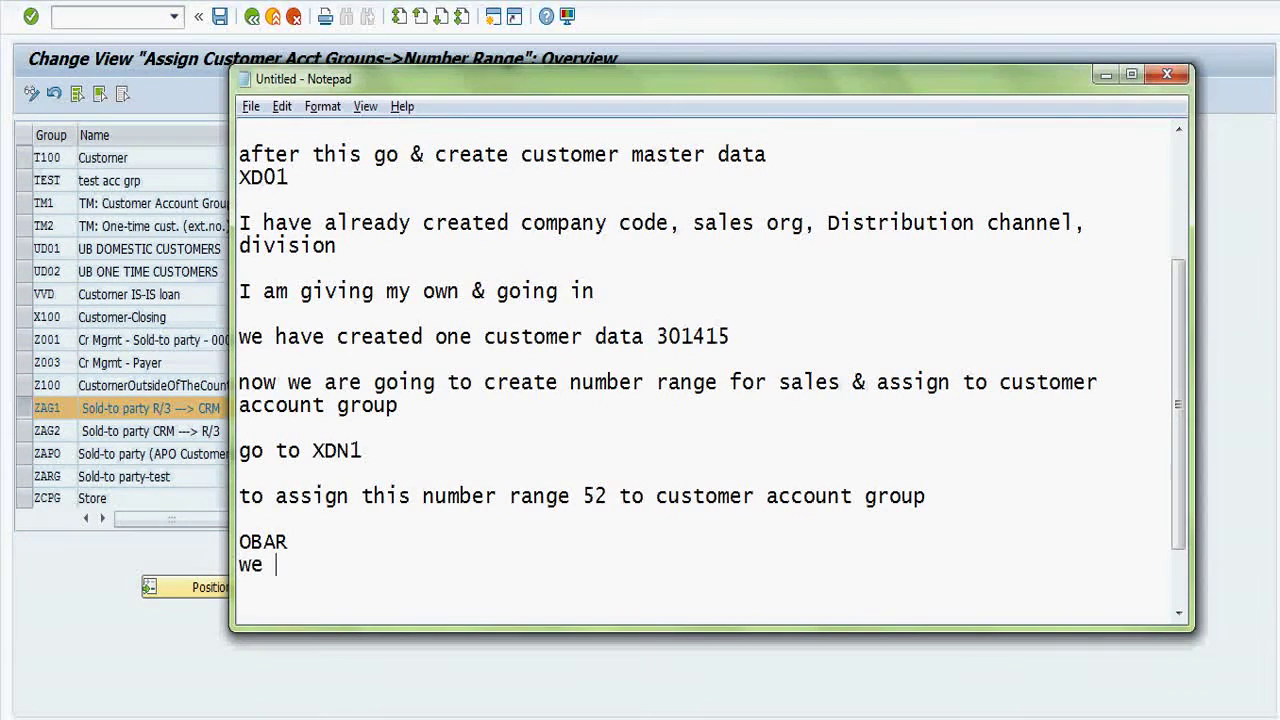
text(have created & assi)
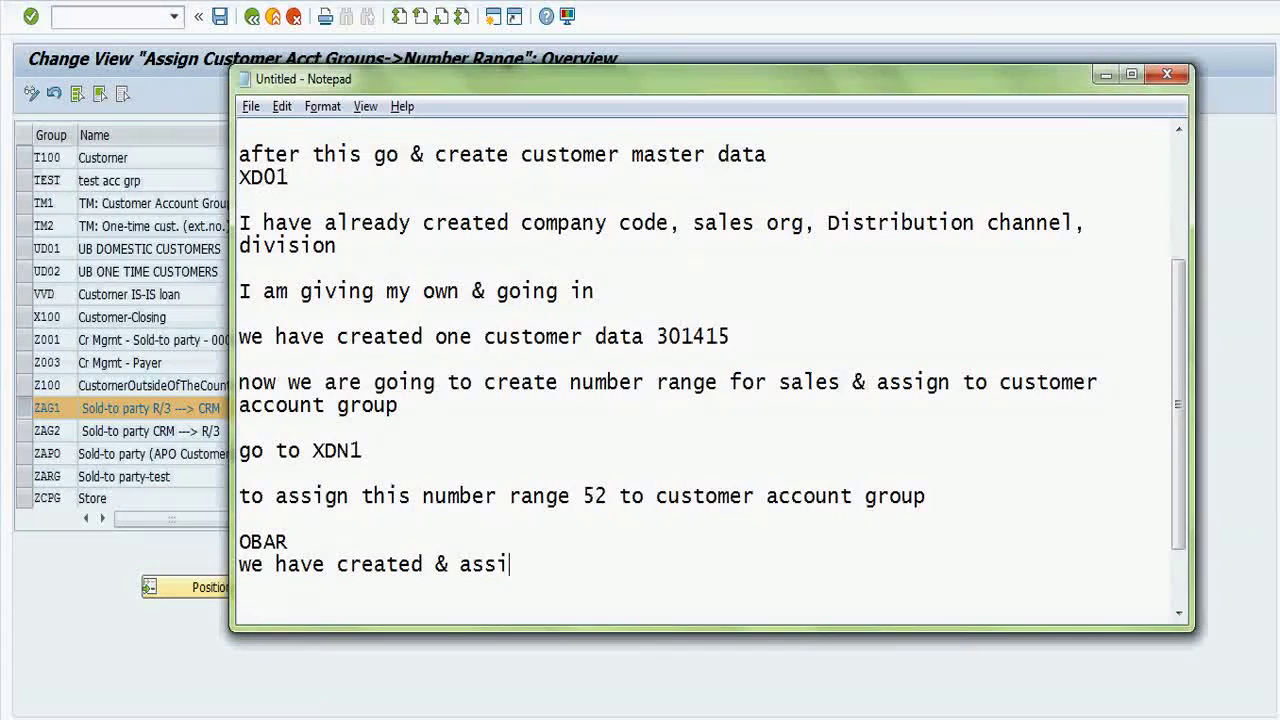
text(gn that n)
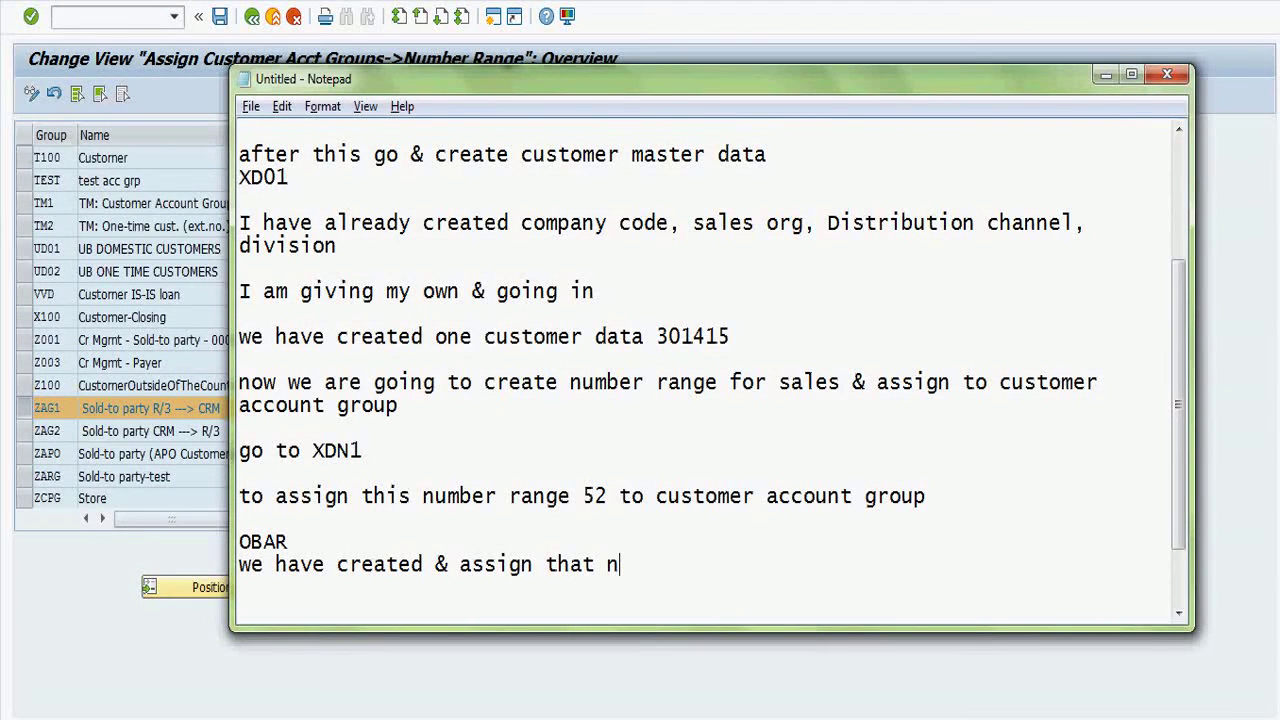
text(umber r)
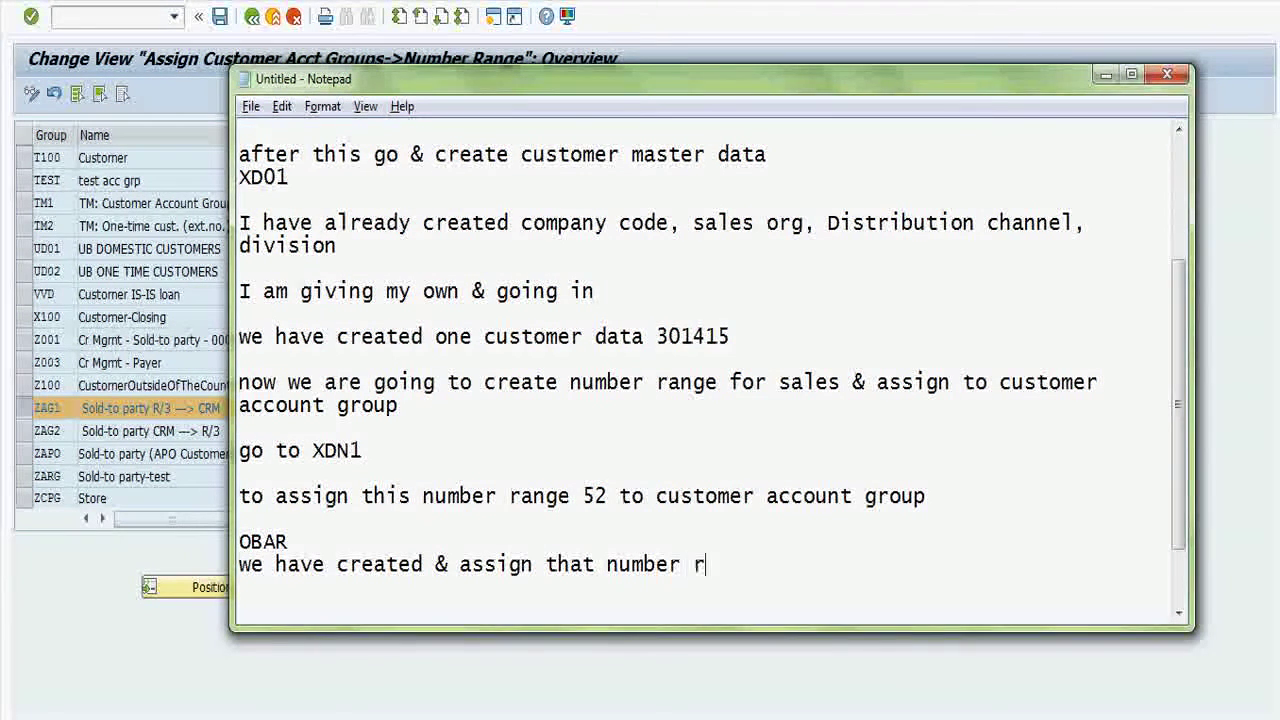
text(ange to )
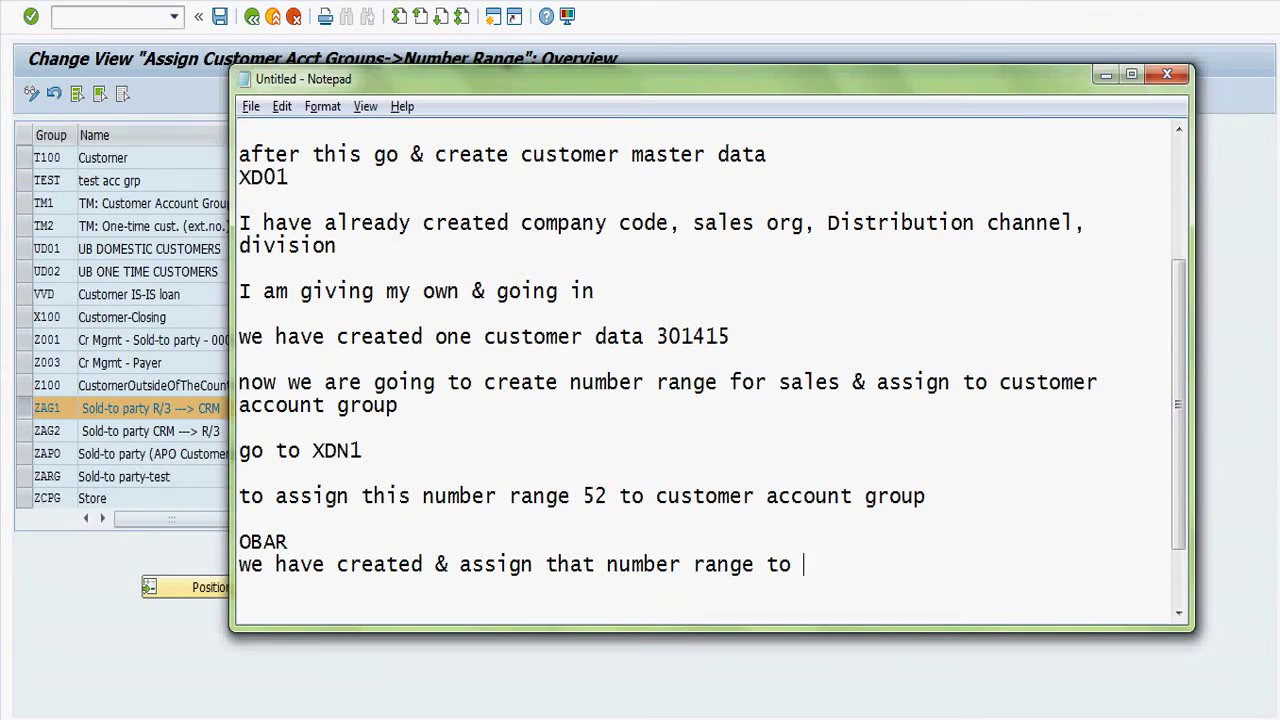
text(customer )
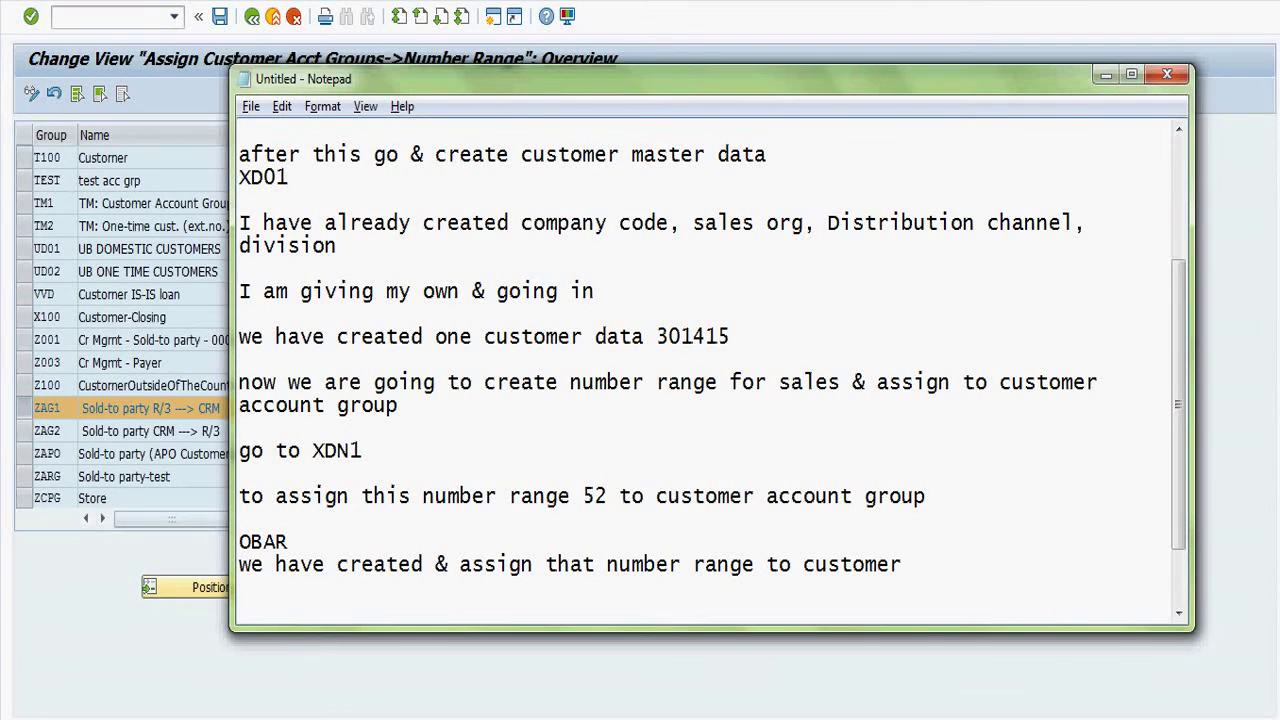
text(account group)
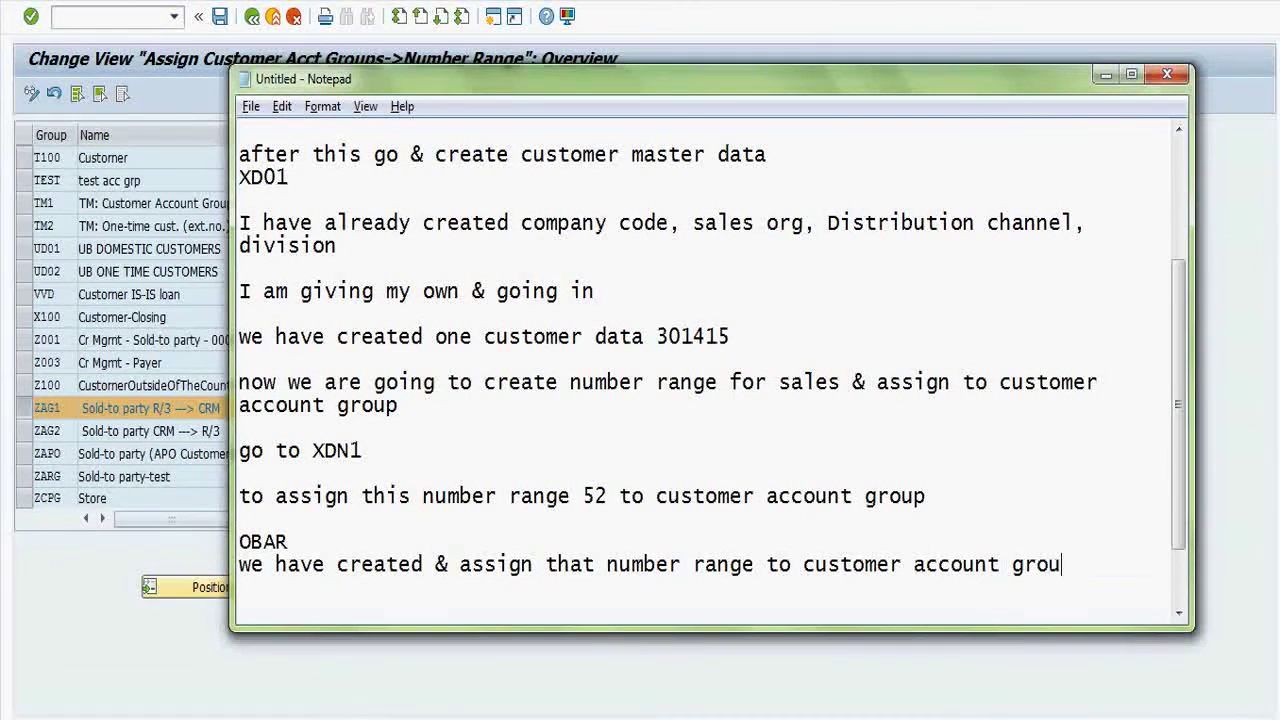
key(Return)
key(Return)
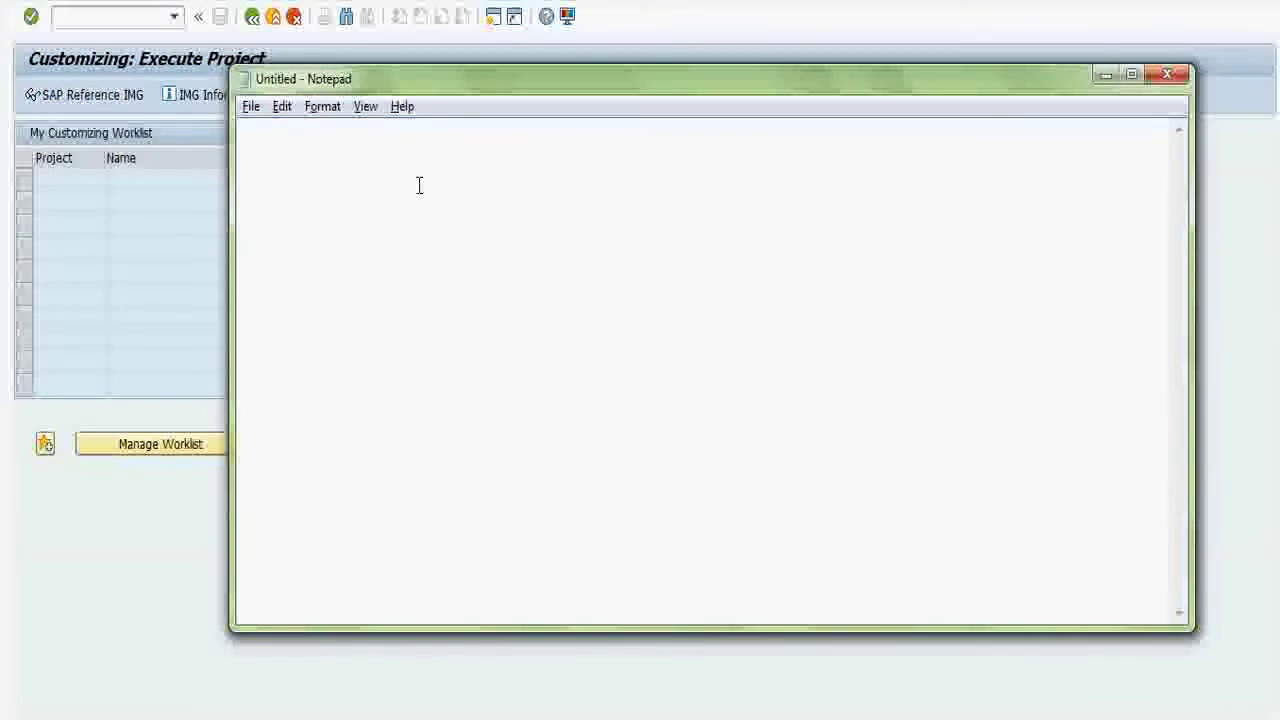
In the empty Notepad document, write "Hi now we are going to create parter function" as the first line.
text(Hi all)
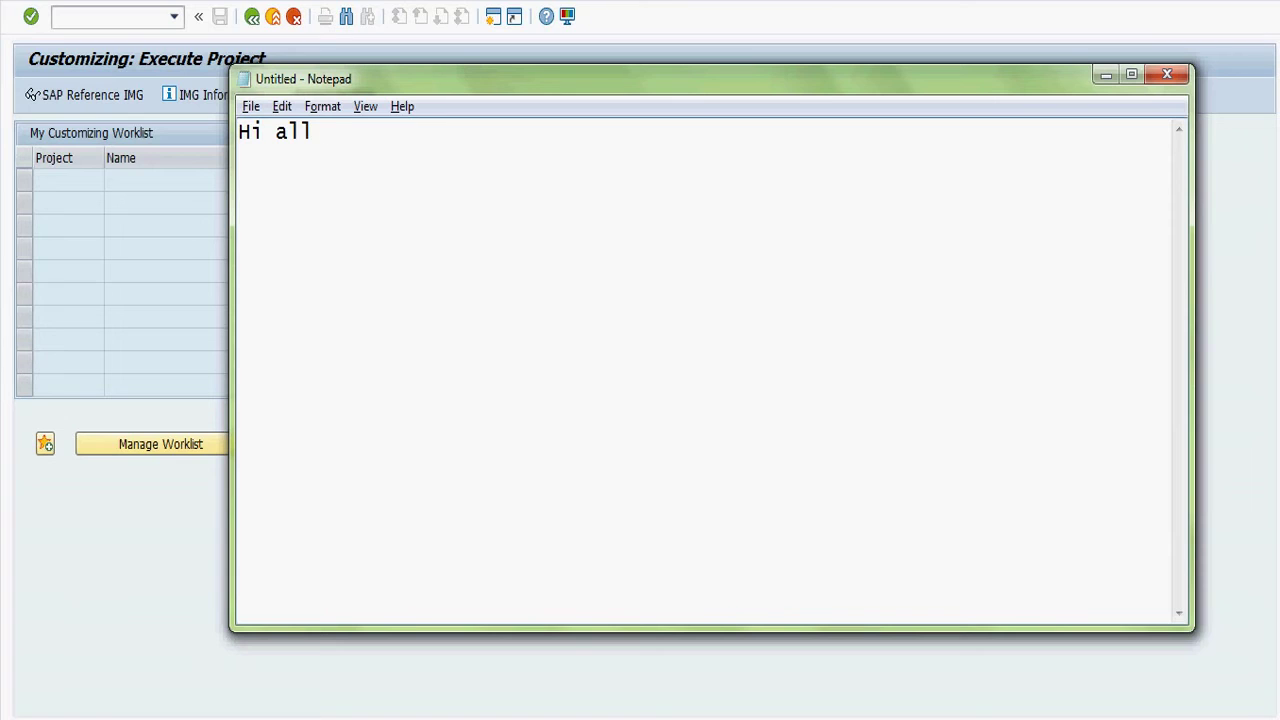
key(BackSpace)
key(BackSpace)
key(BackSpace)
key(BackSpace)
text(now we are going )
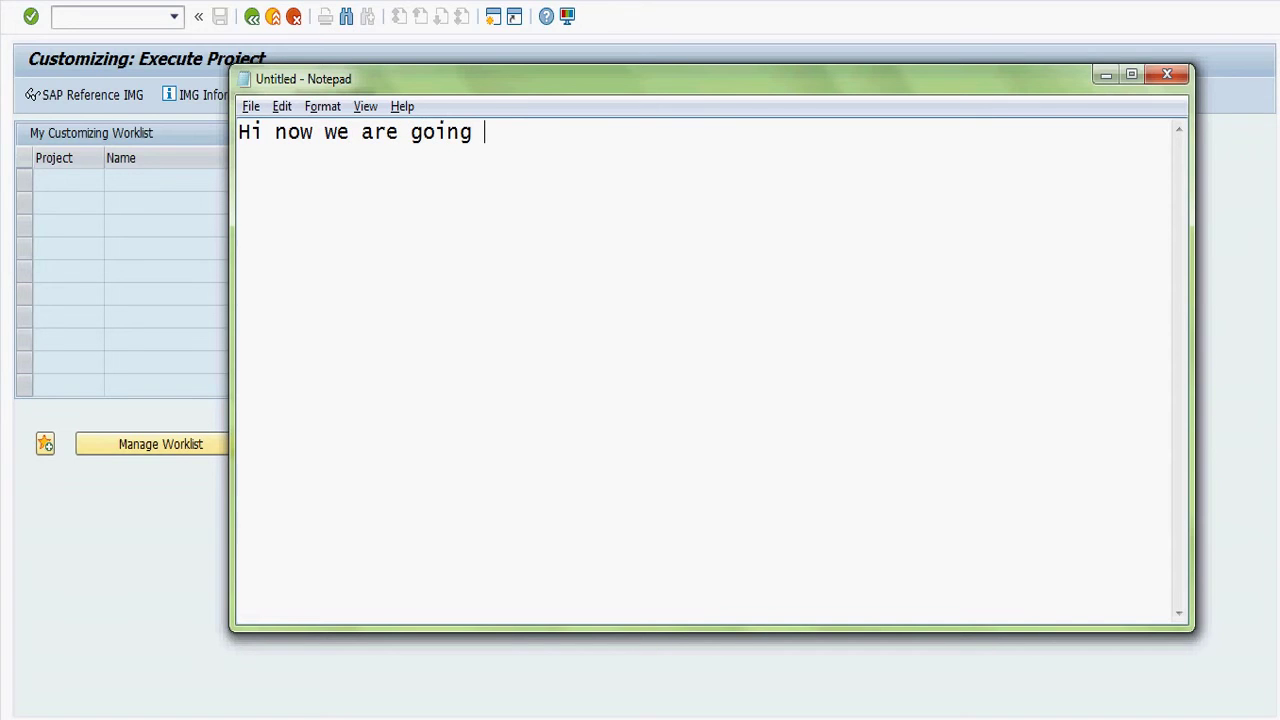
text(to create p)
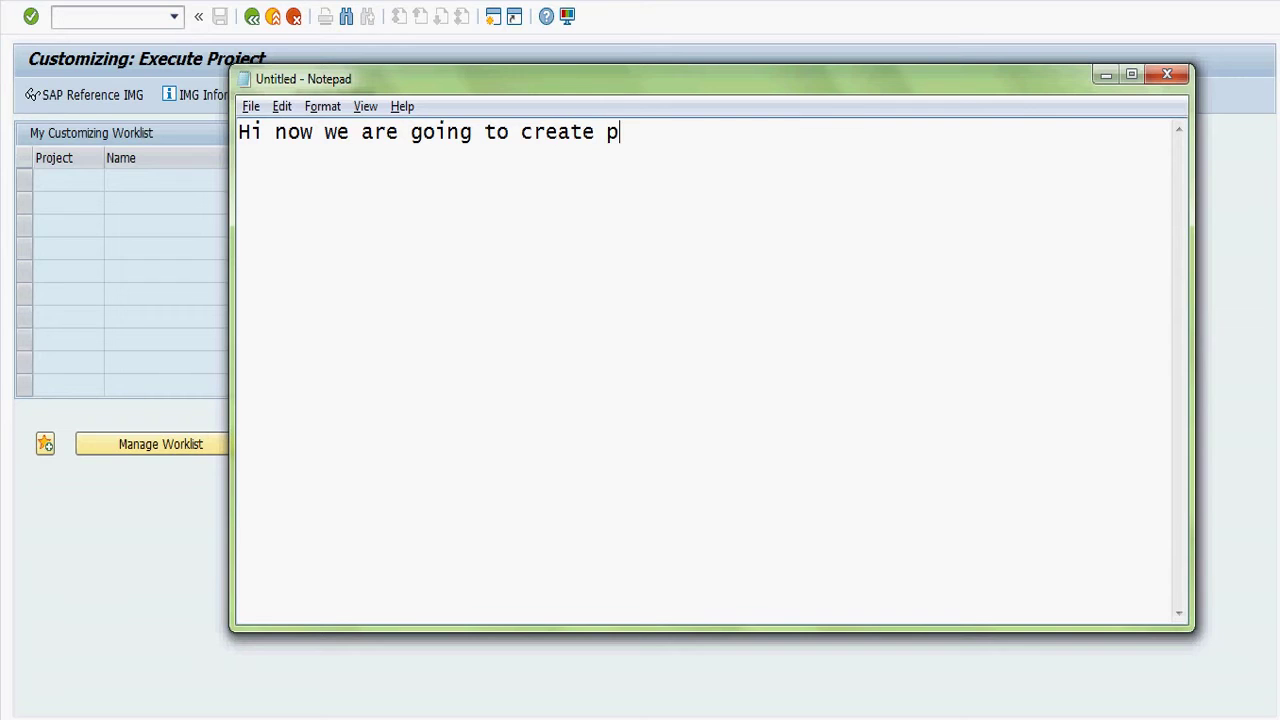
text(arter func)
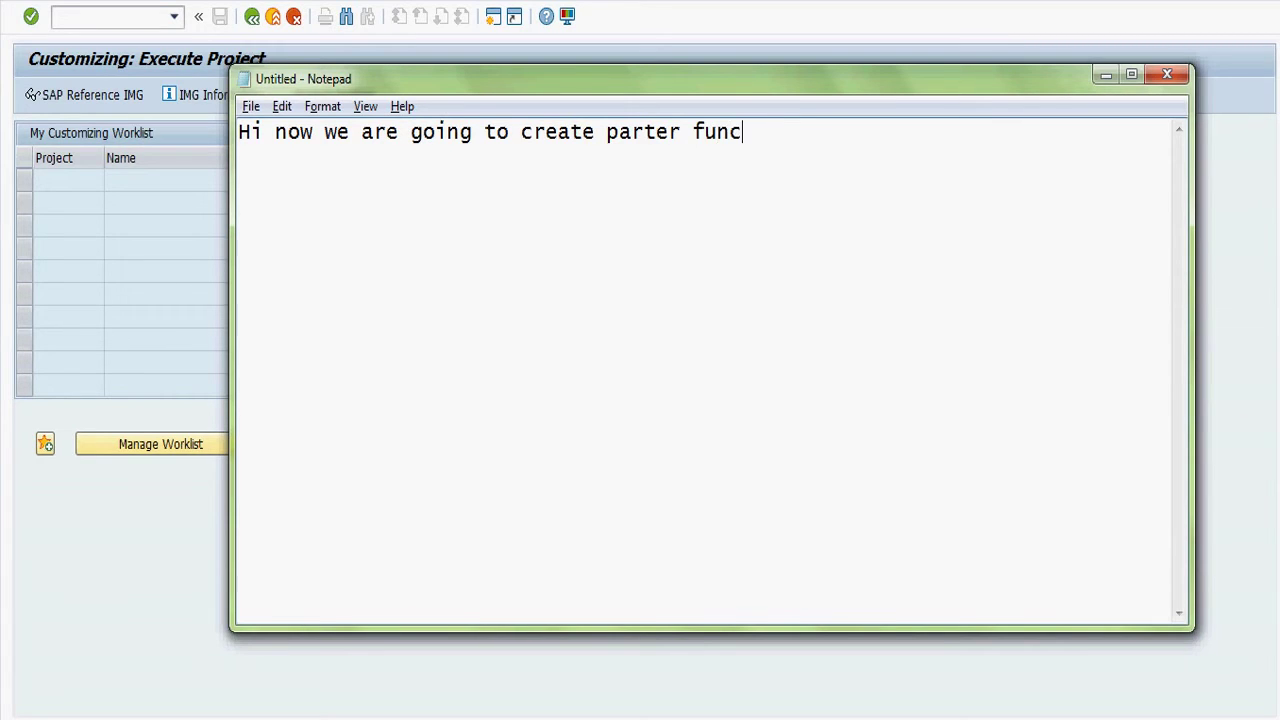
text(tion)
key(Return)
Add the partner function definition with Sold-to party, Ship-to party, Bill-to party and Payer, followed by the line "to create VOPAN".
text(Partner   function is two-character identification key that describes the people and organization with whom you do the business, and who are therefore involved in transaction. Here is some standard Partner Function for customer-  Sold-to party Ship-to party Bill-to party Payer)
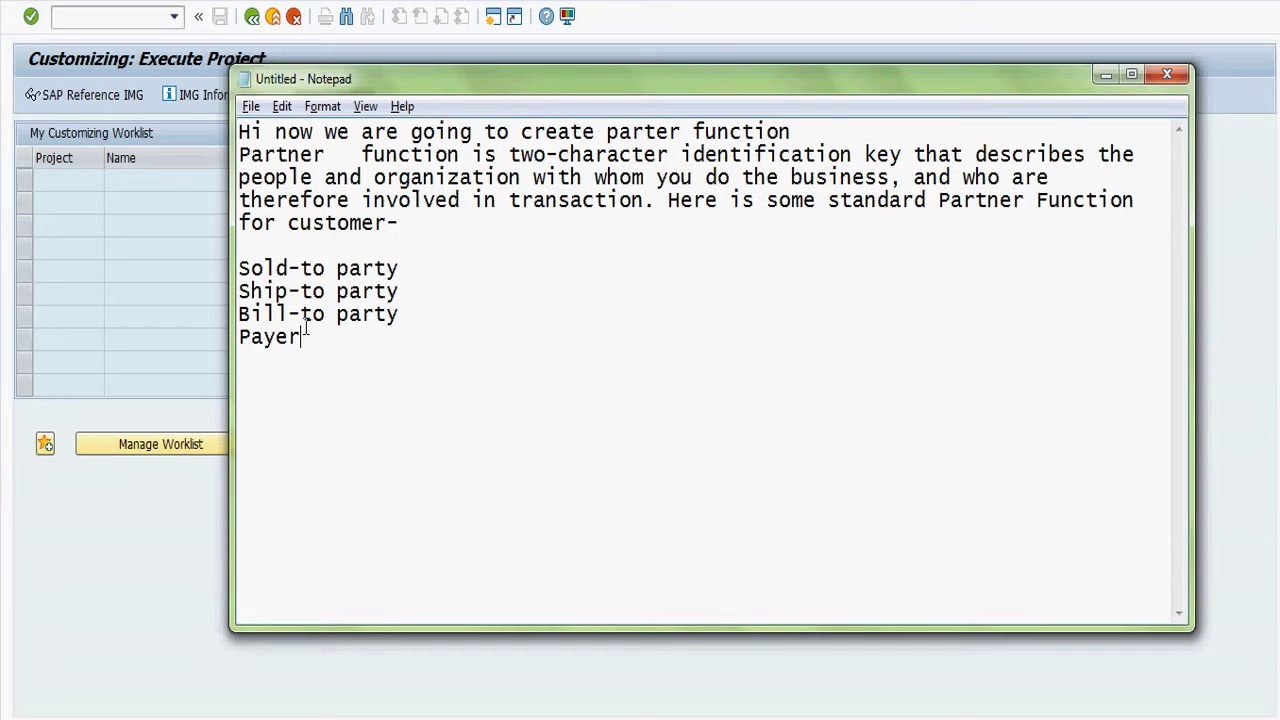
key(Return)
key(Return)
text(to create)
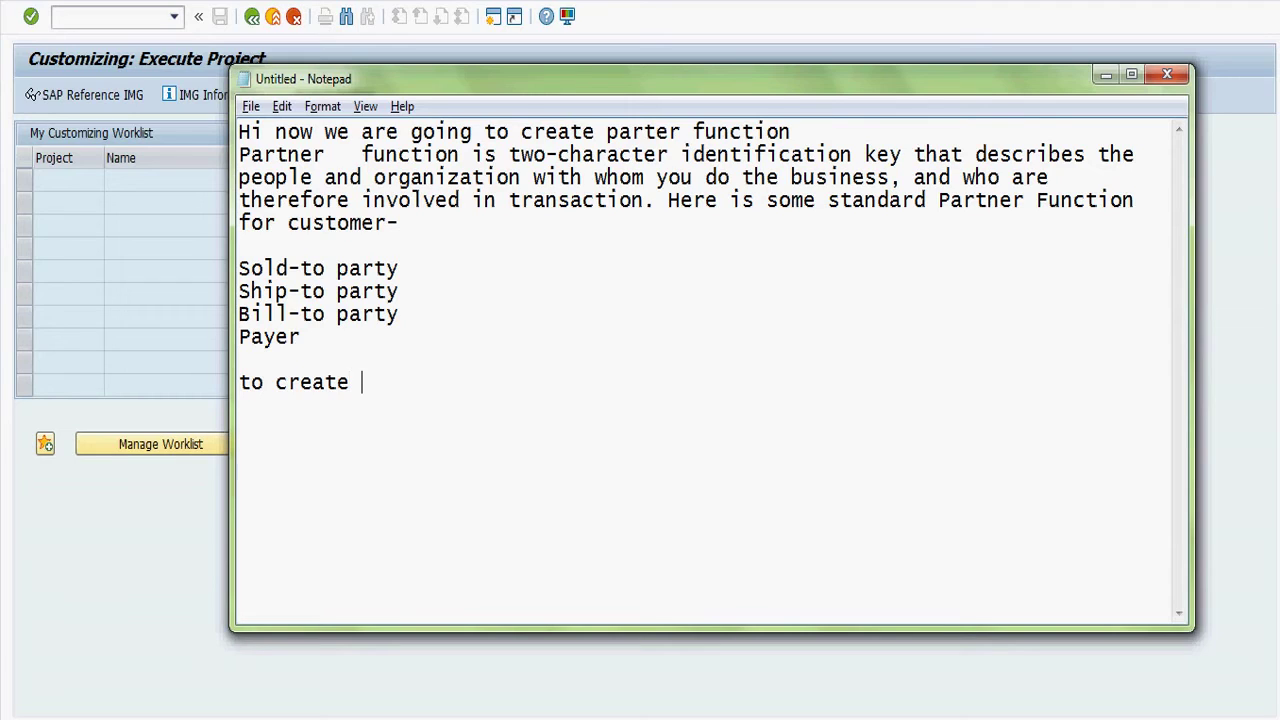
text( VOPAN)
Switch to SAP, start transaction VOPAN with /nvopan and open the Cust.Master partner determination for changes.
click(214, 543)
click(106, 18)
text(/nvopan)
key(Return)
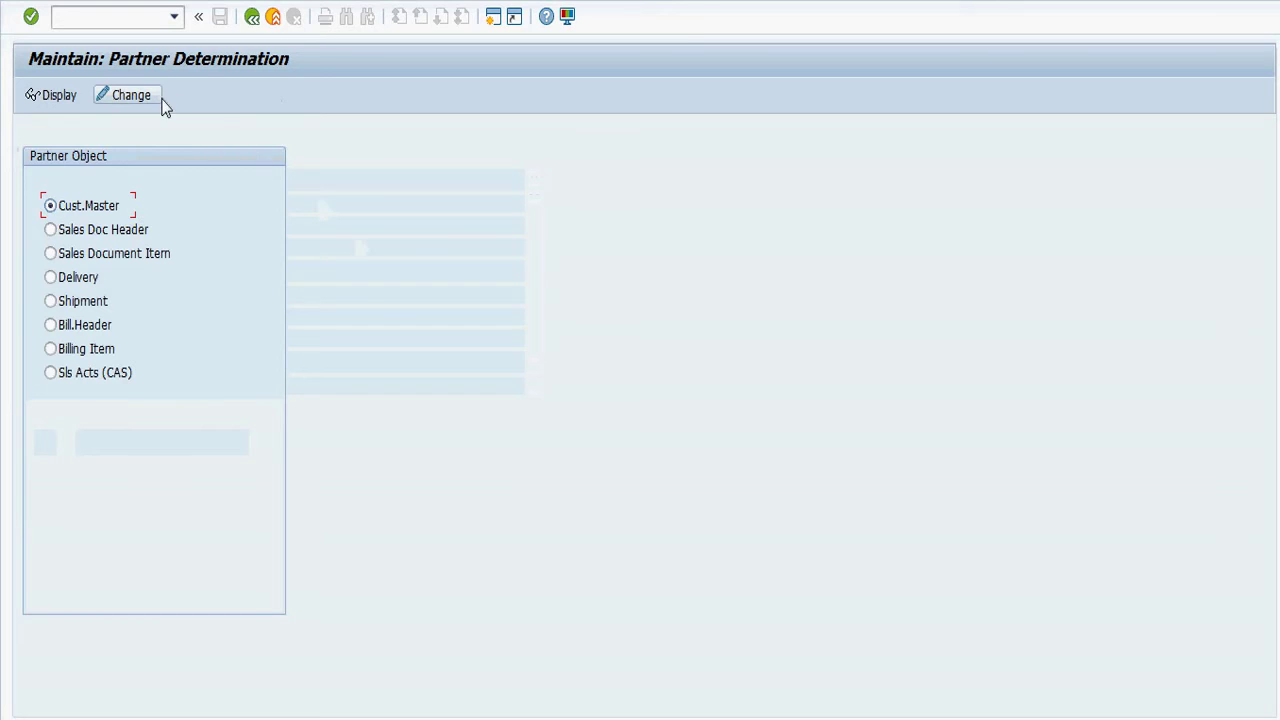
click(130, 96)
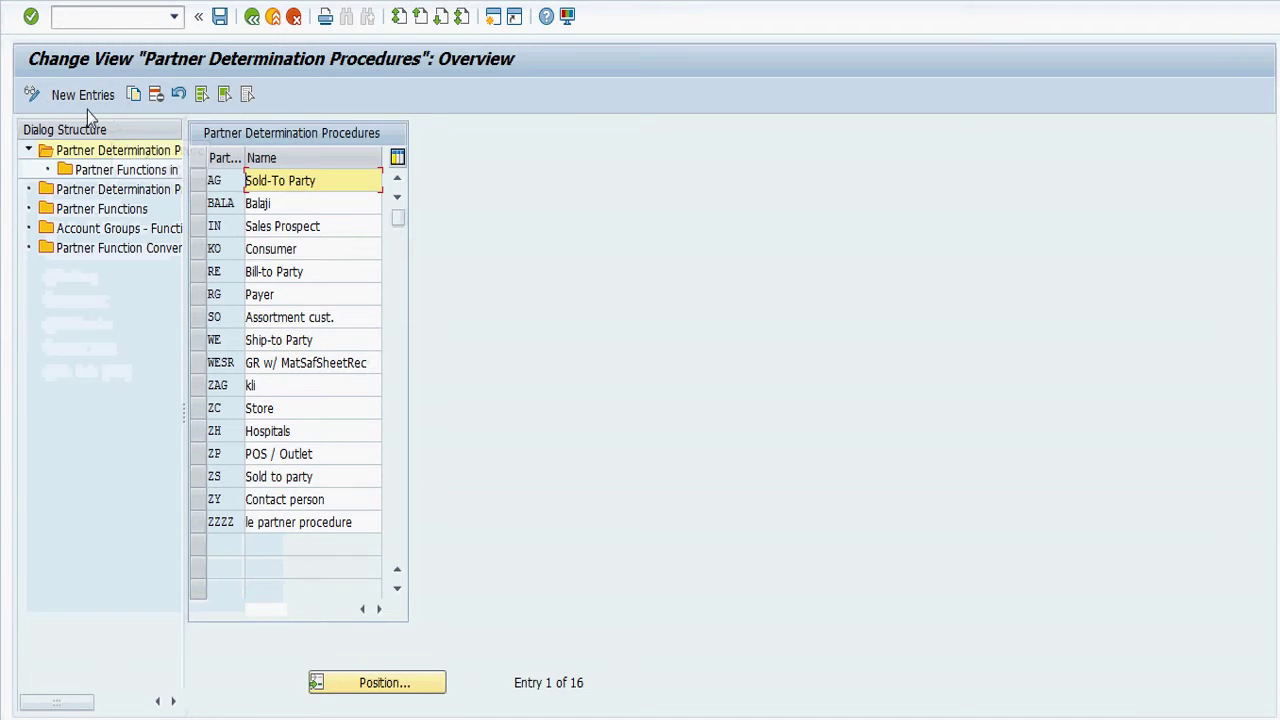
Create partner determination procedure 52SP named "Sold to party", confirm the entry and select its row.
click(85, 95)
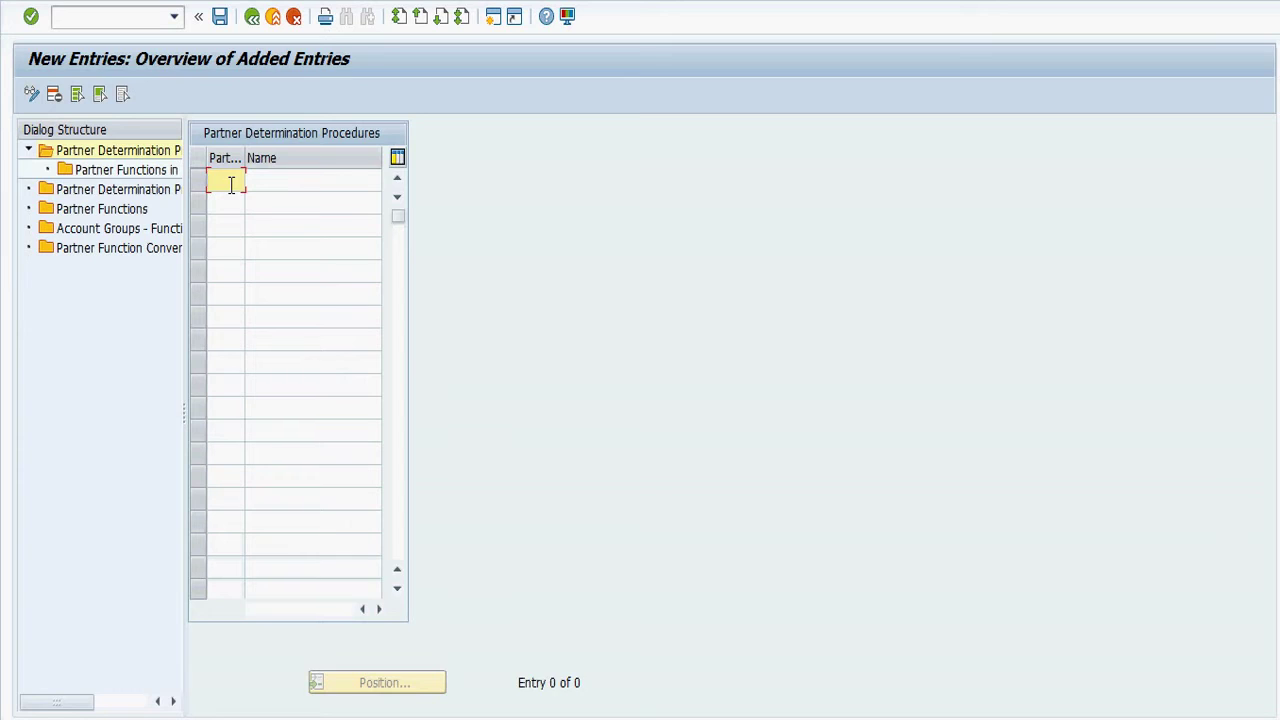
text(52sp)
key(Tab)
text(Sold to party)
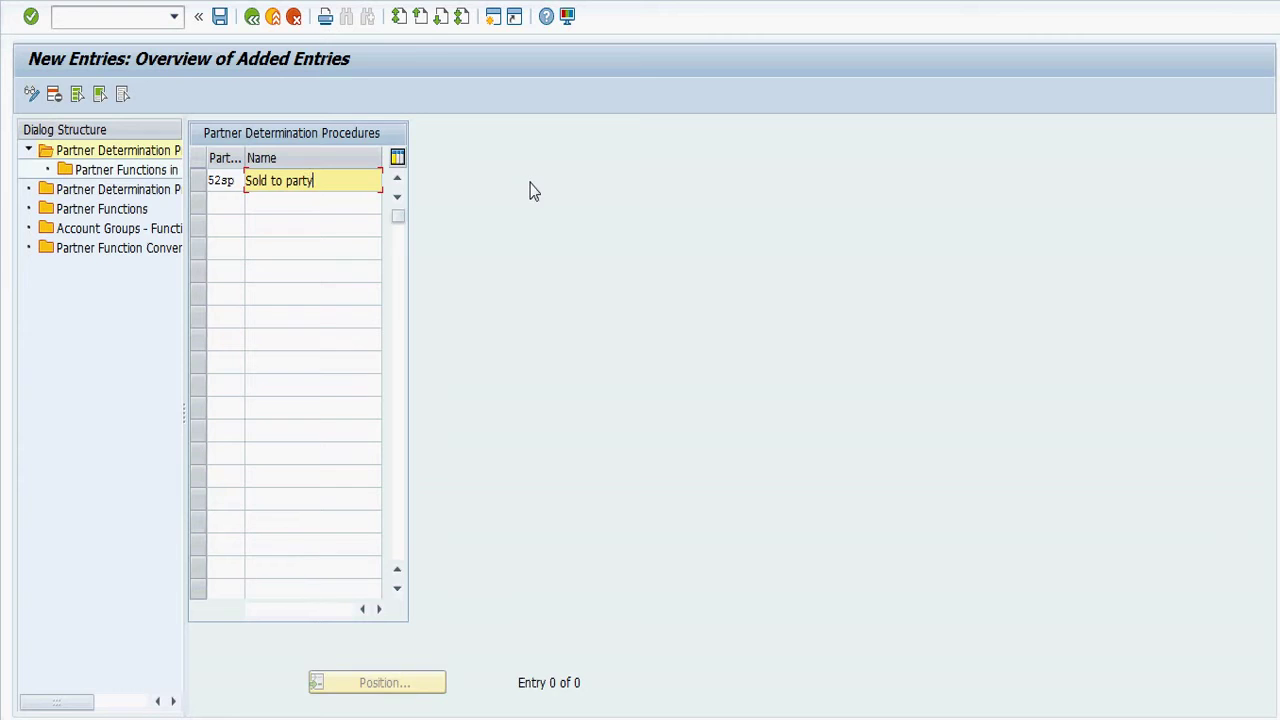
key(Return)
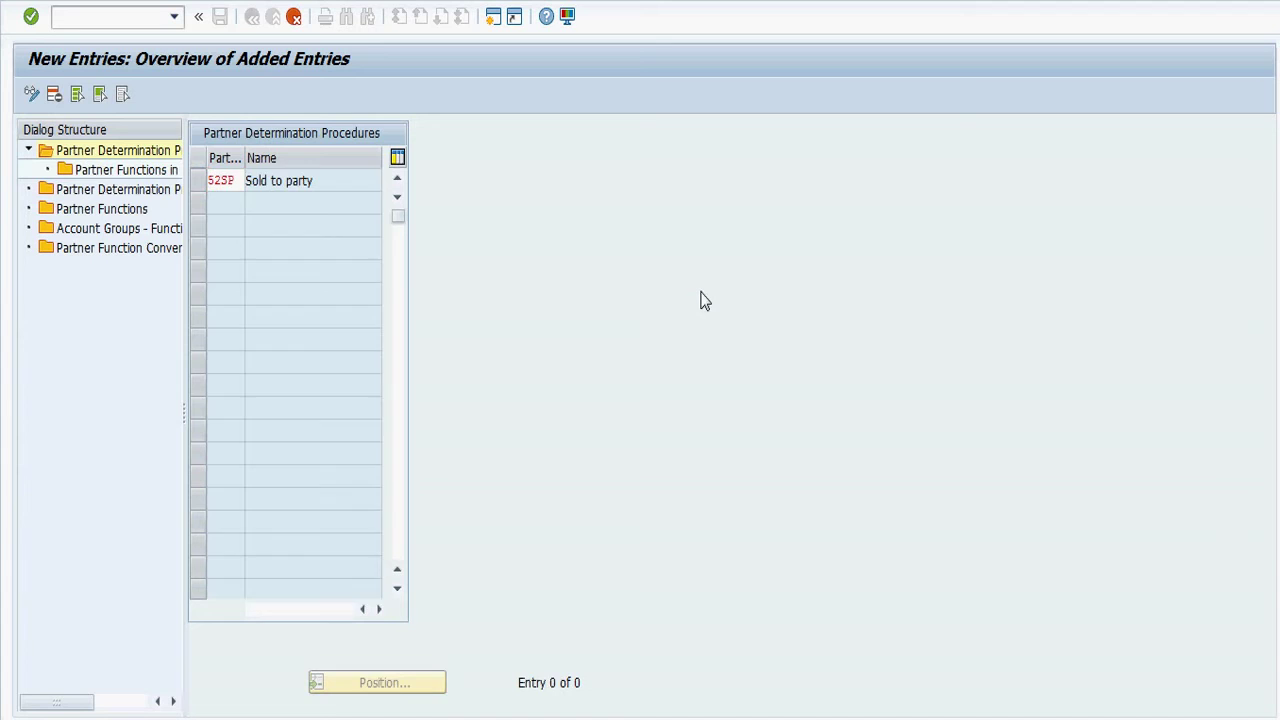
click(197, 184)
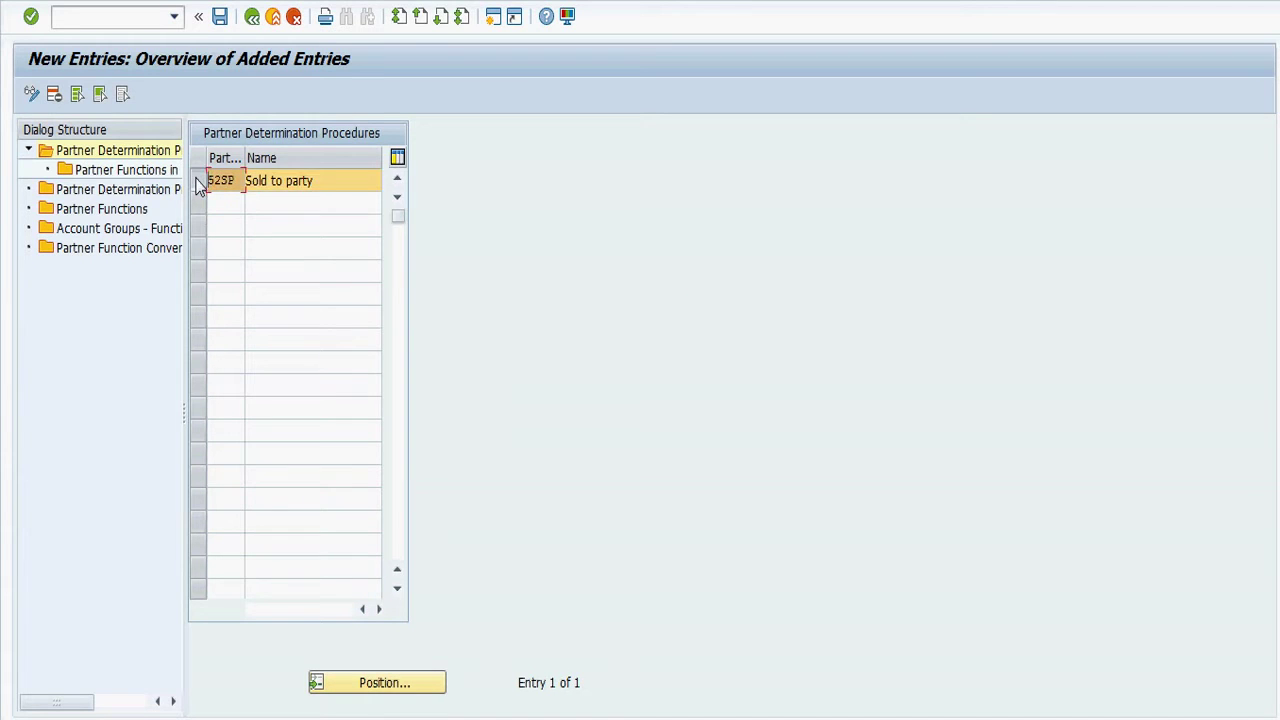
Start a new entry under Partner Functions with function code SP and the name "sold to party".
double_click(101, 209)
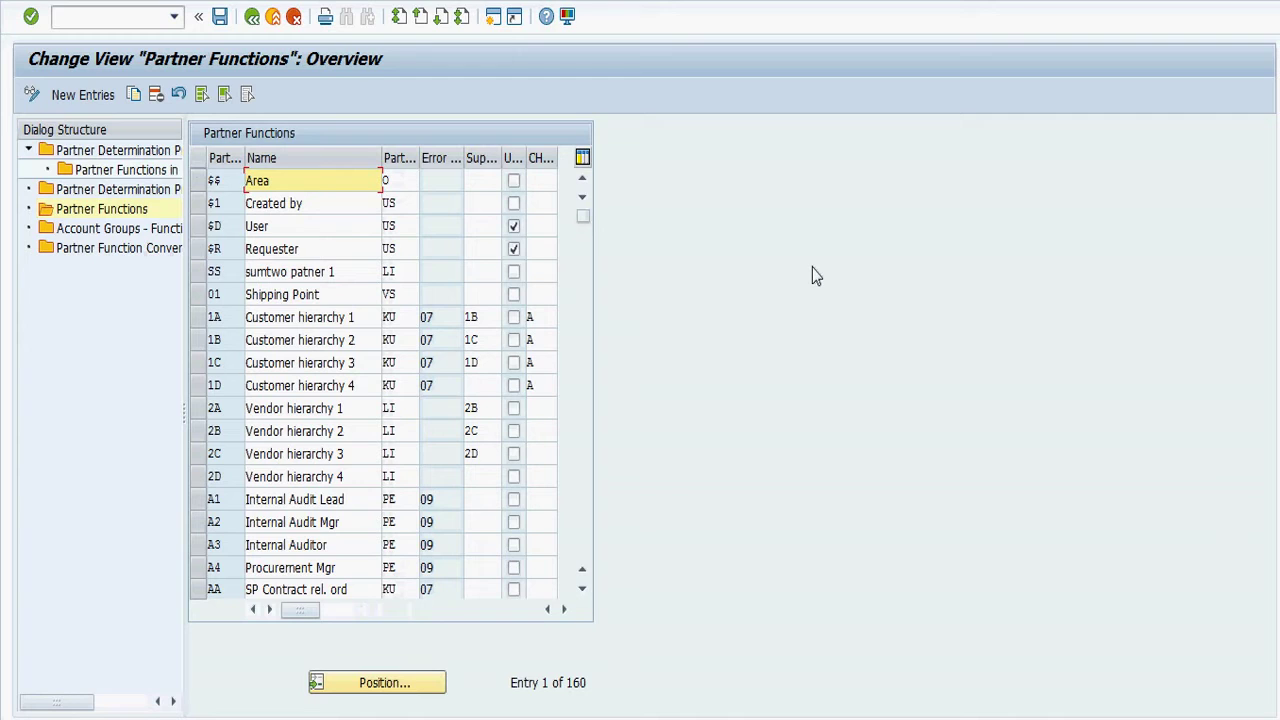
click(98, 100)
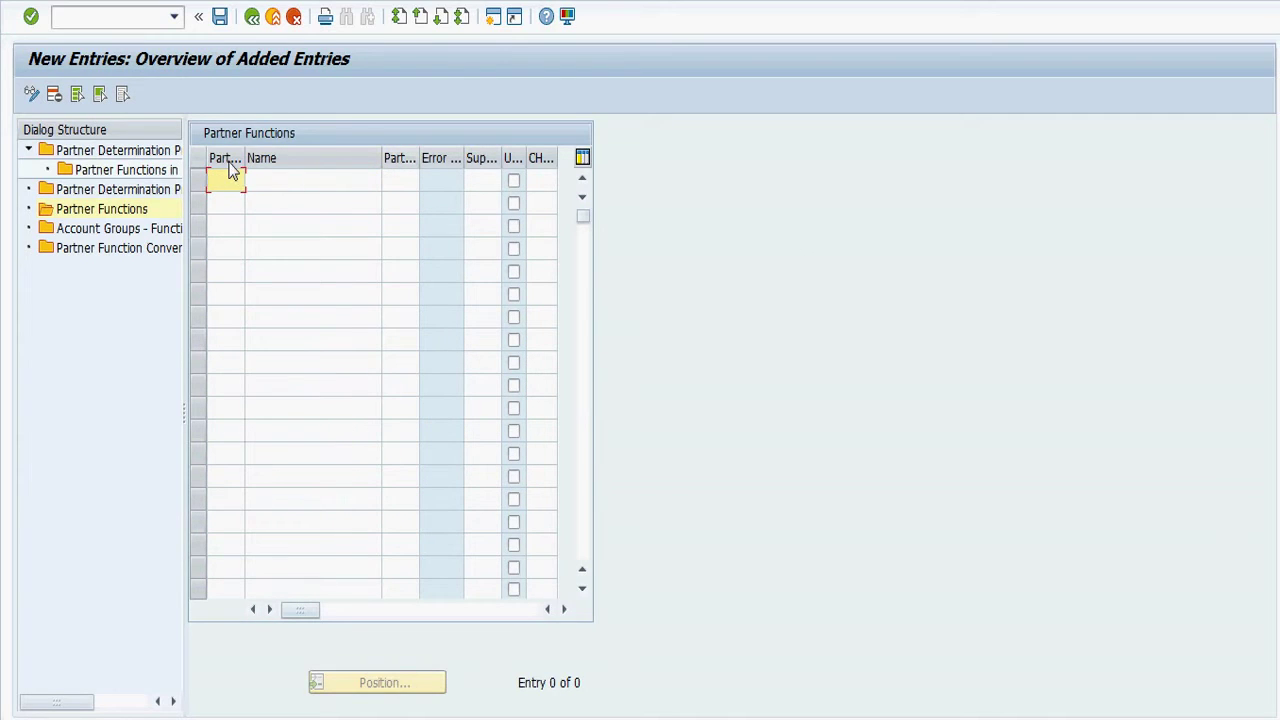
text(52)
click(314, 186)
click(240, 187)
key(BackSpace)
key(BackSpace)
text(SP)
click(263, 175)
text(sold-to pa)
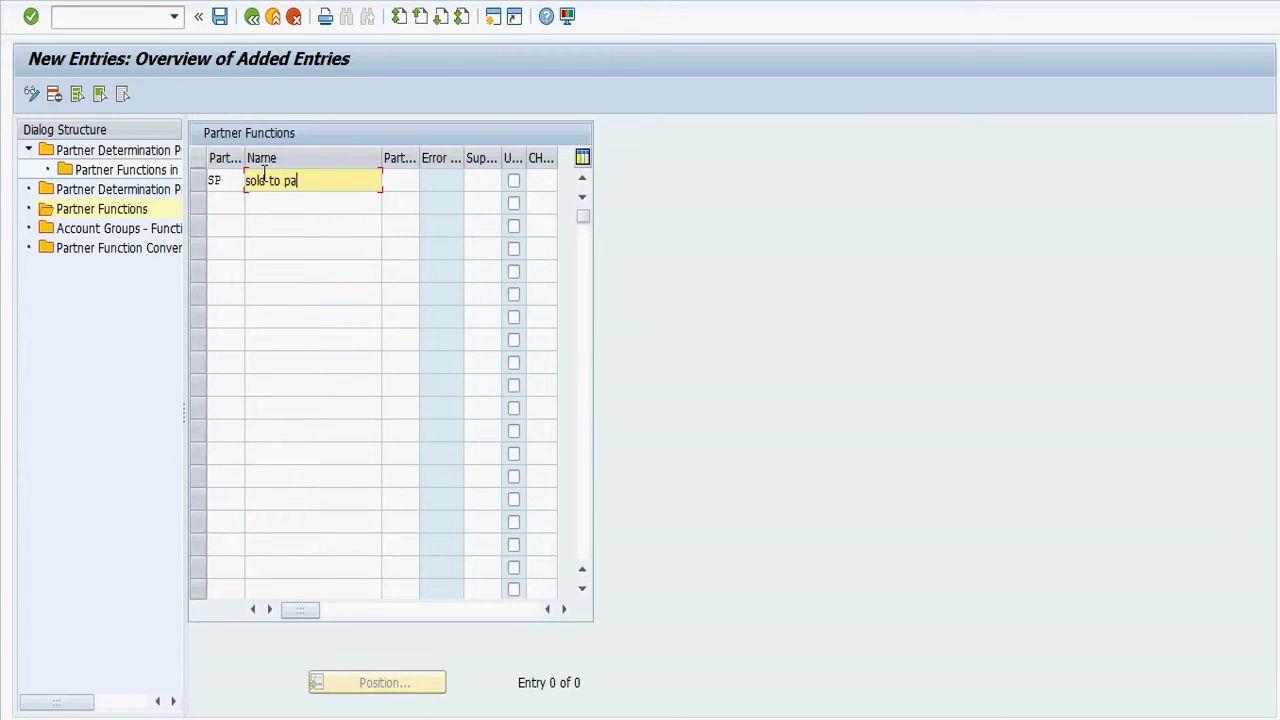
text(rty)
Set the new partner function's partner type to KU (Customer), change its function code to 52 and confirm the entry.
click(396, 184)
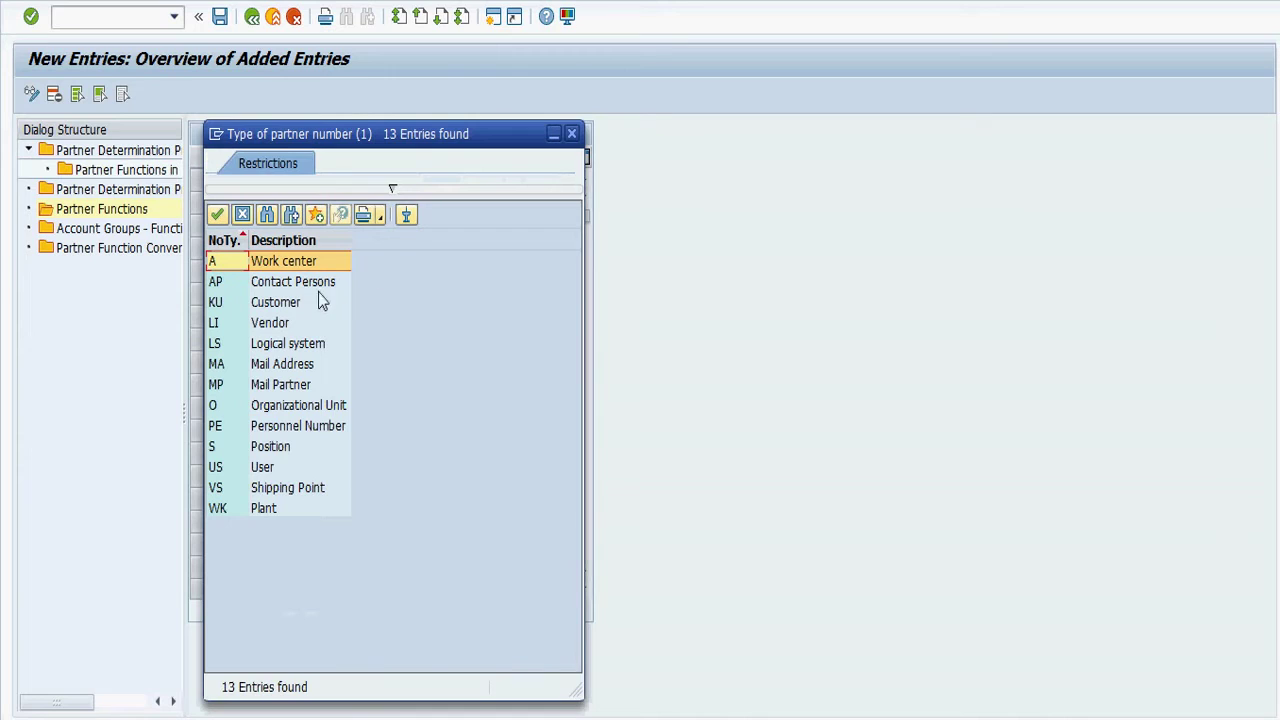
click(289, 305)
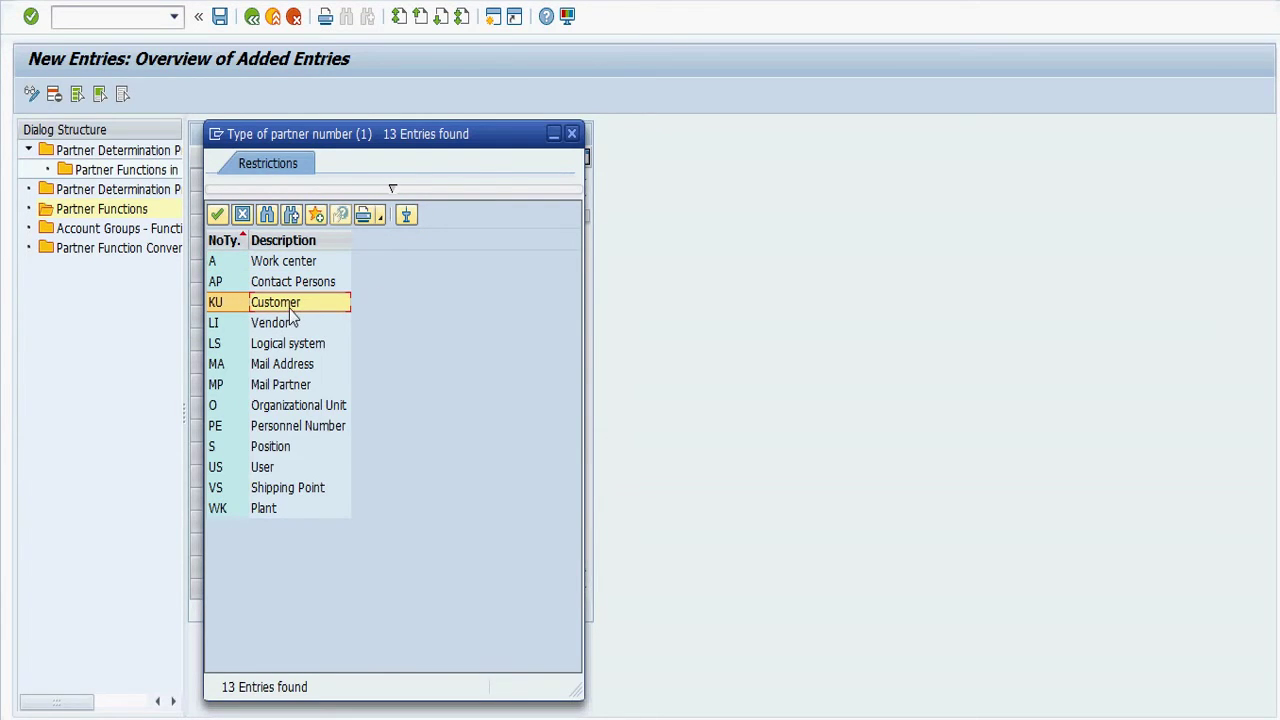
double_click(289, 309)
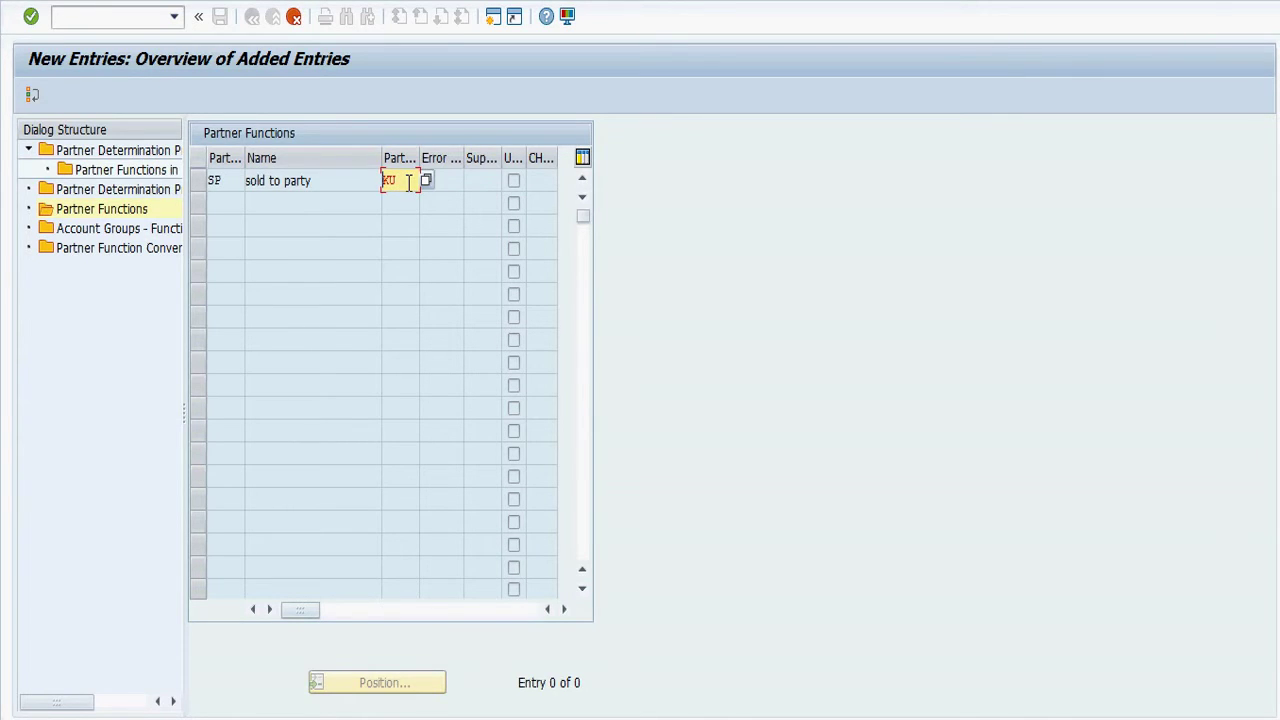
key(Return)
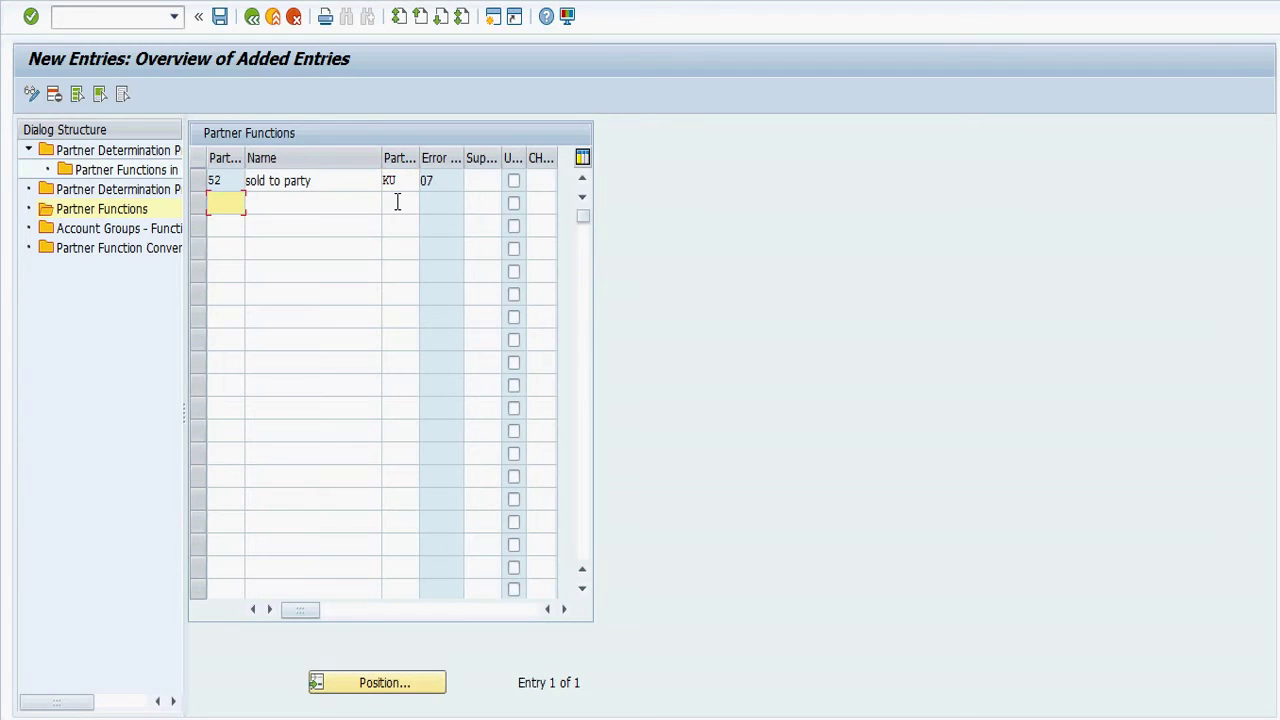
Add partner function 53 named "bill to party" with partner type KU and confirm the entry.
click(228, 182)
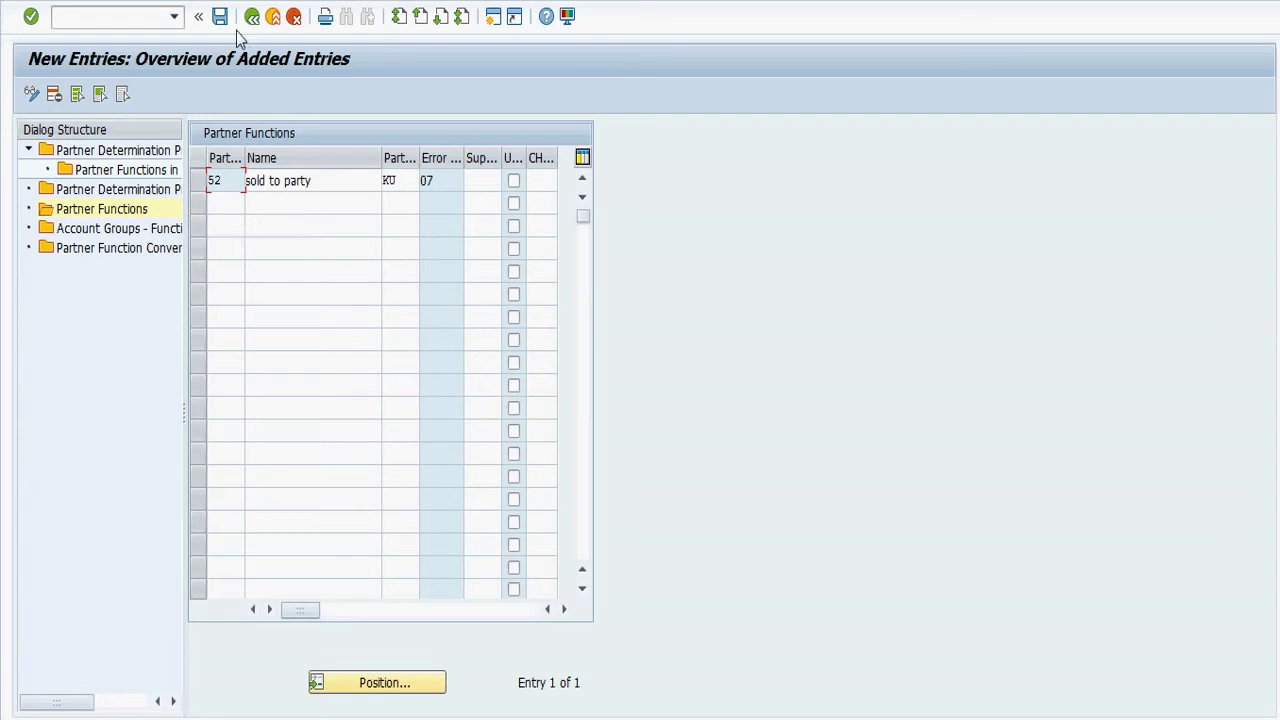
click(228, 201)
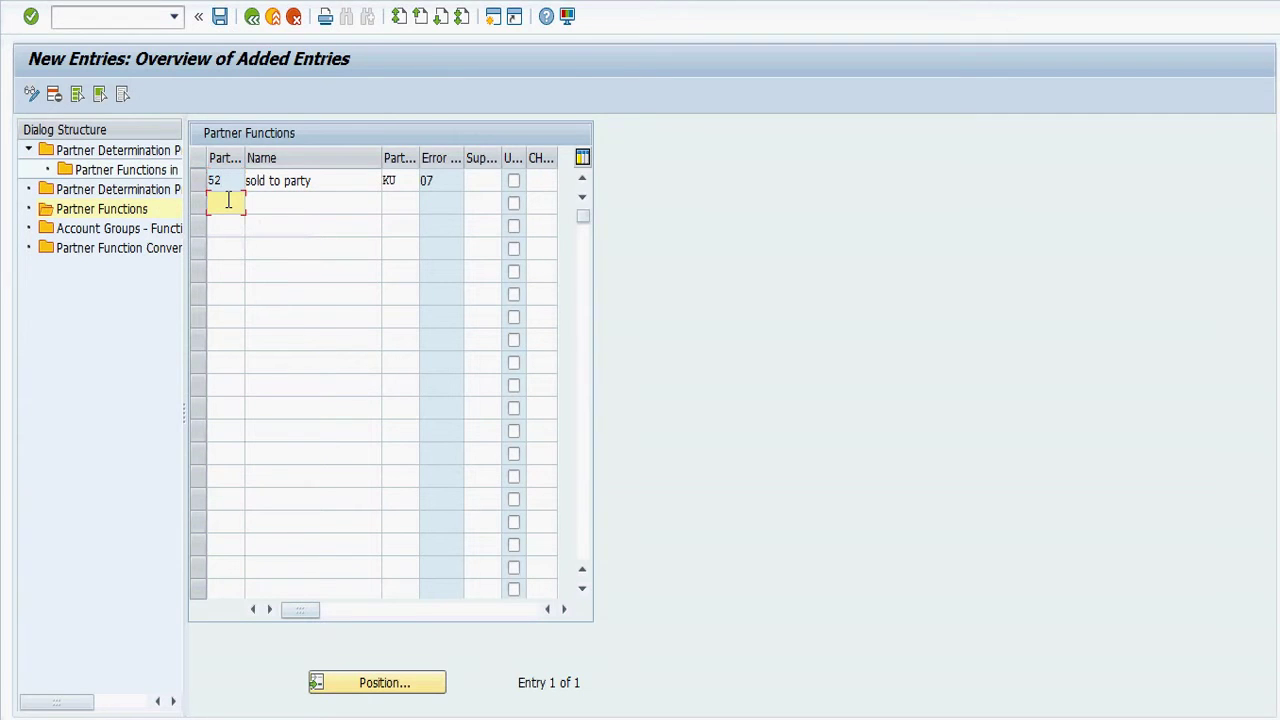
text(53)
click(291, 203)
text(bill to )
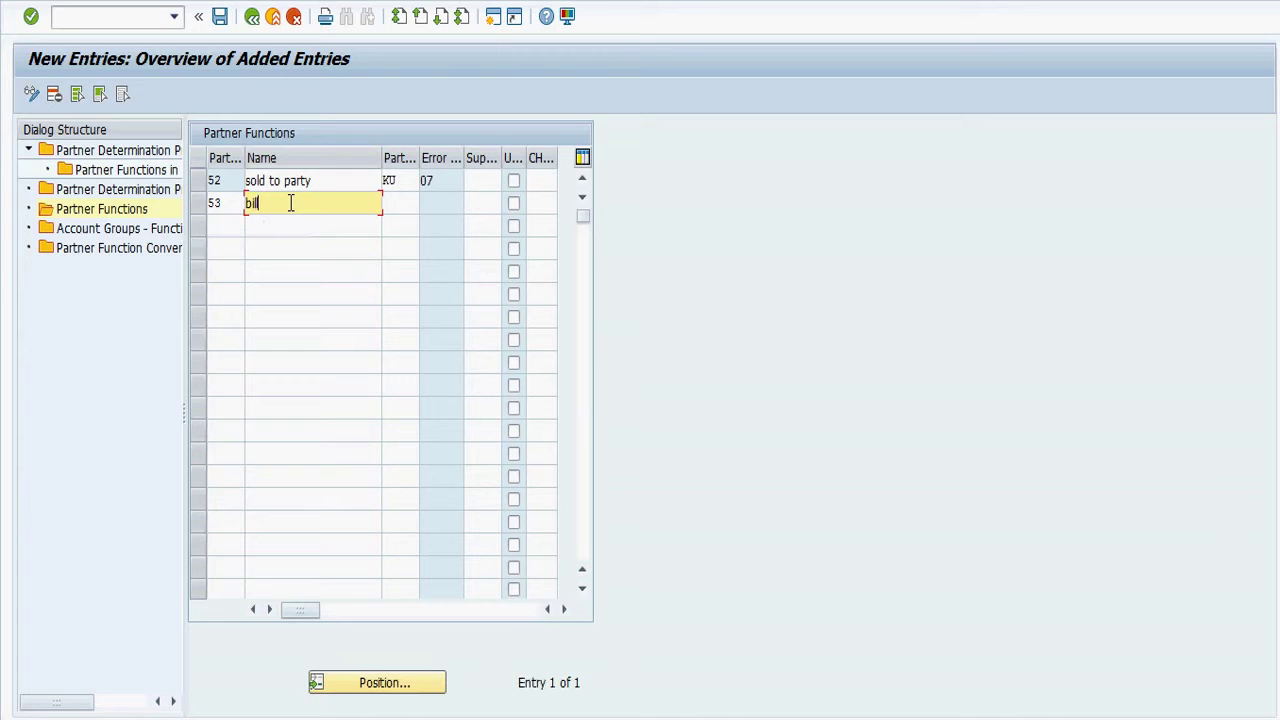
text(party)
click(404, 203)
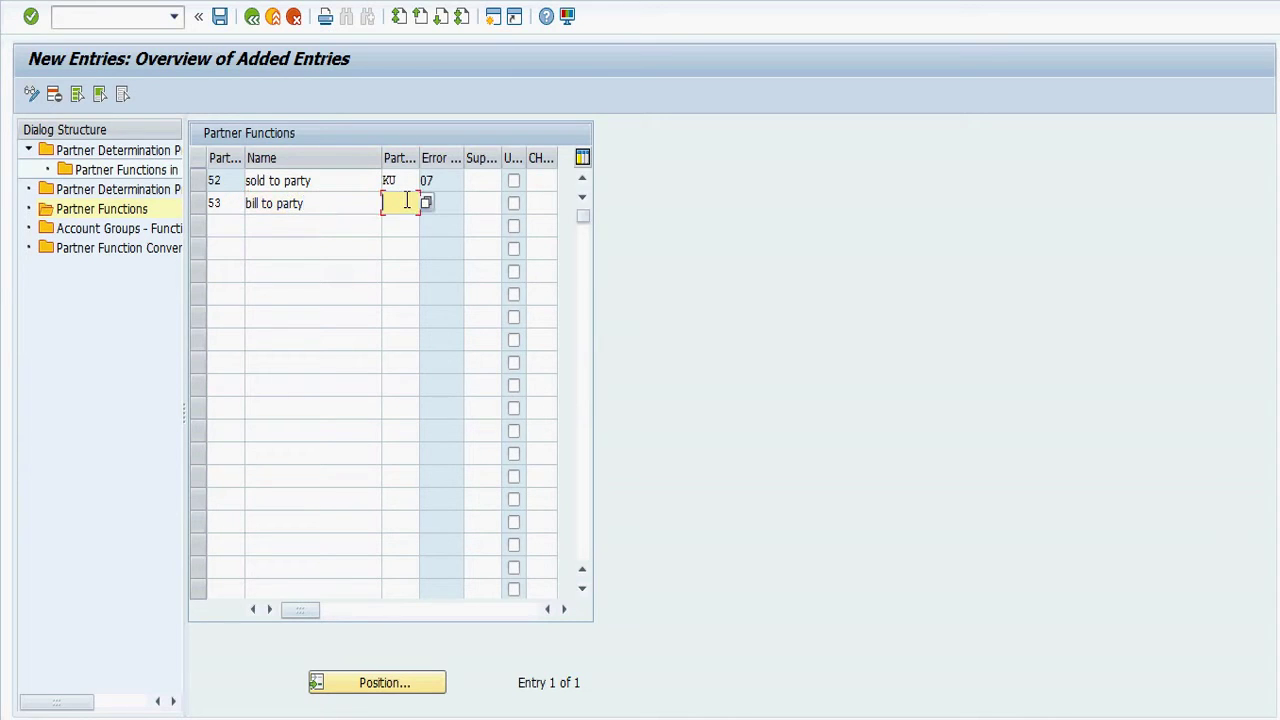
text(ku)
key(Return)
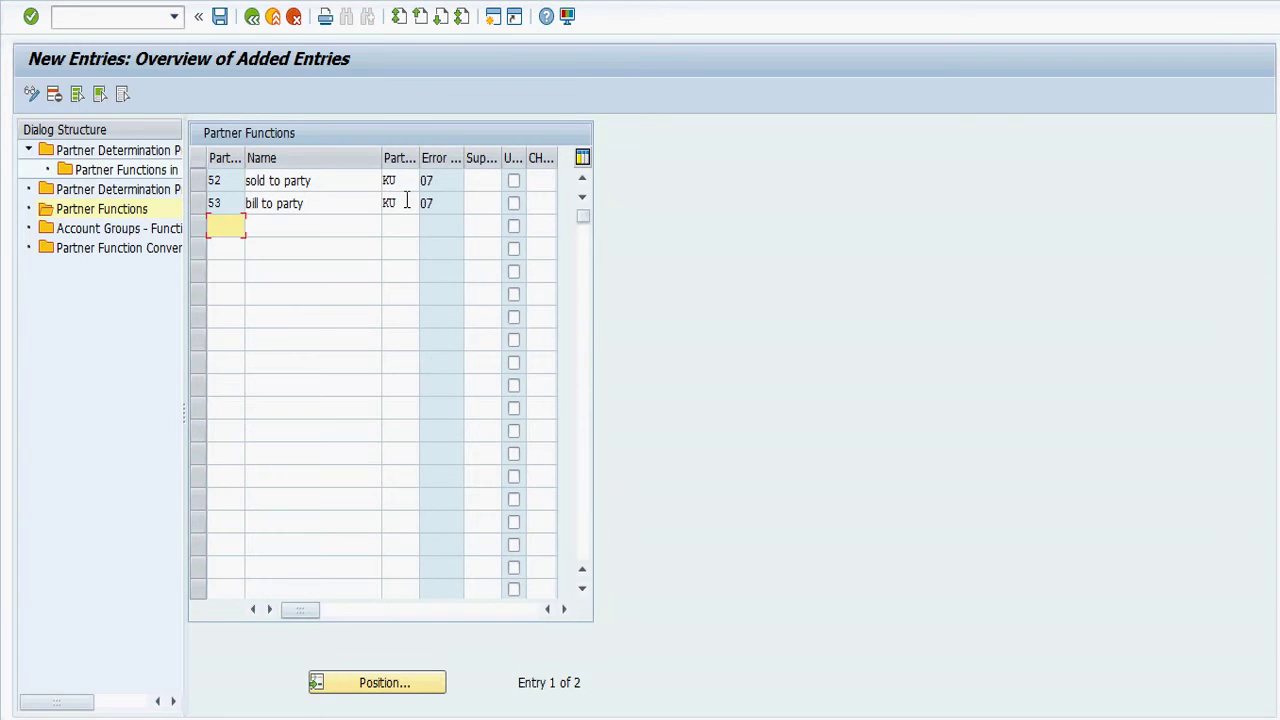
Add partner function 54 named "payer" with partner type KU and confirm the entry.
text(54)
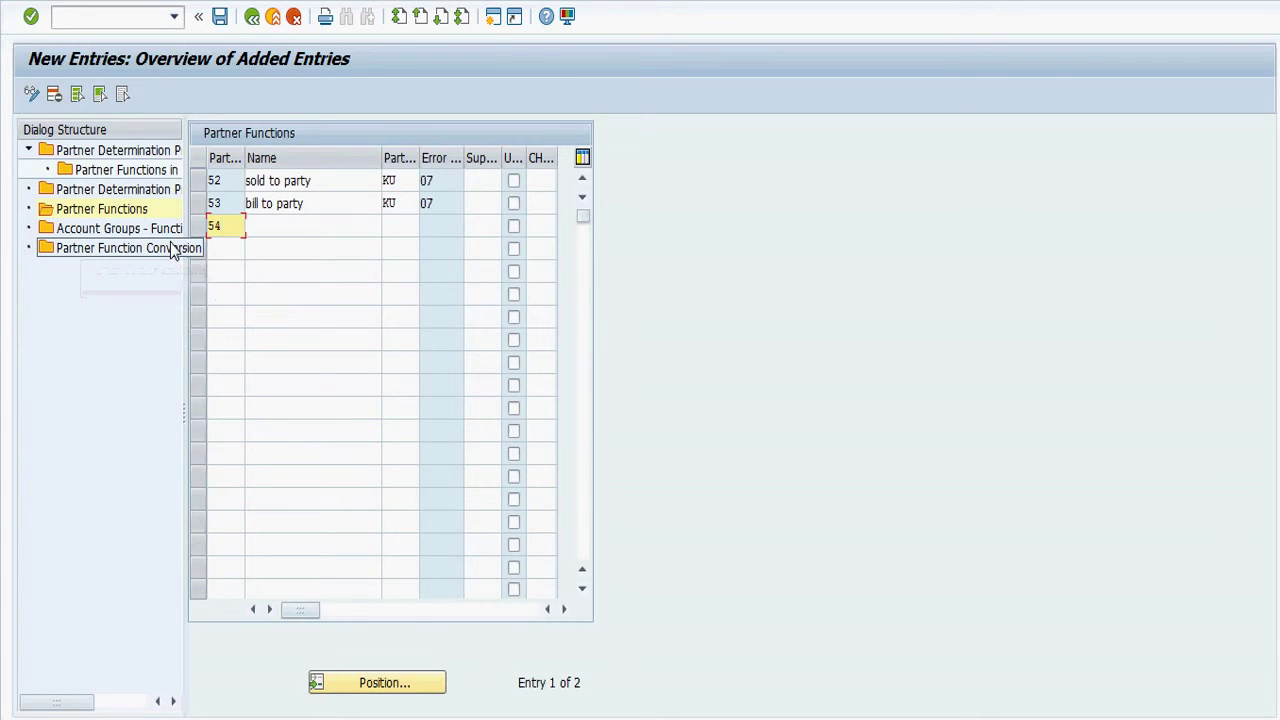
click(264, 227)
text(payer)
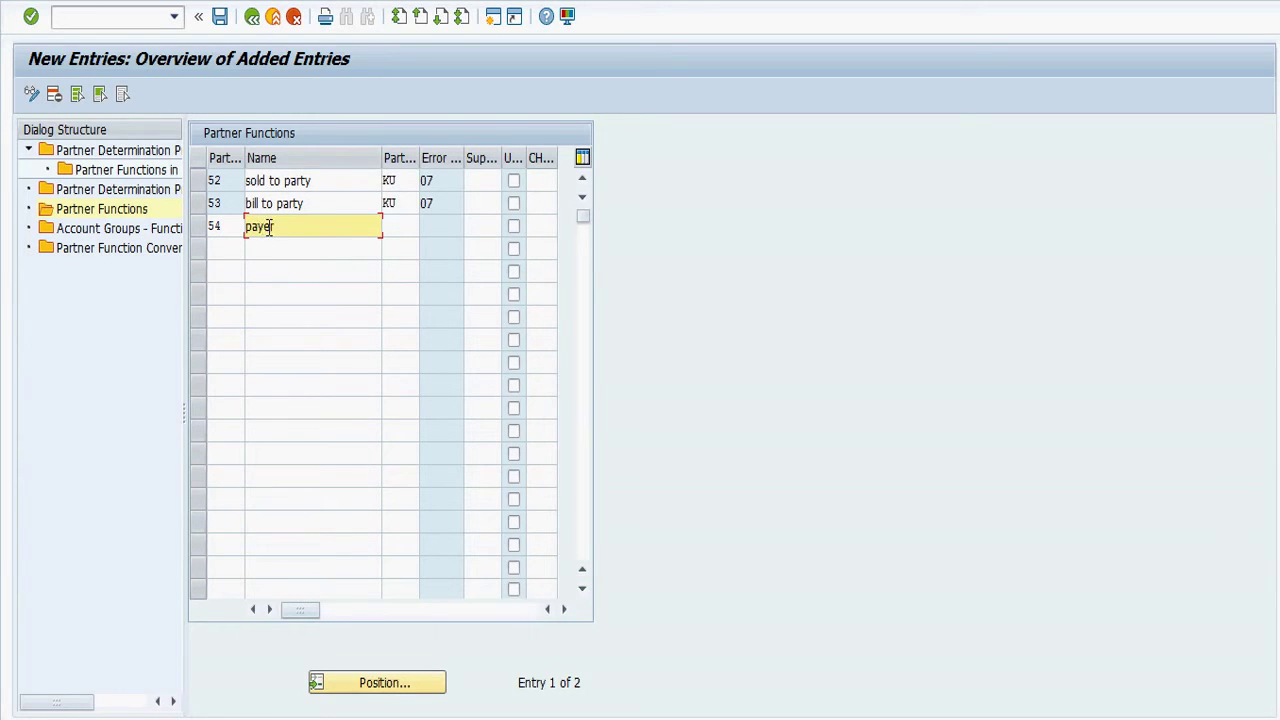
click(405, 225)
text(ku)
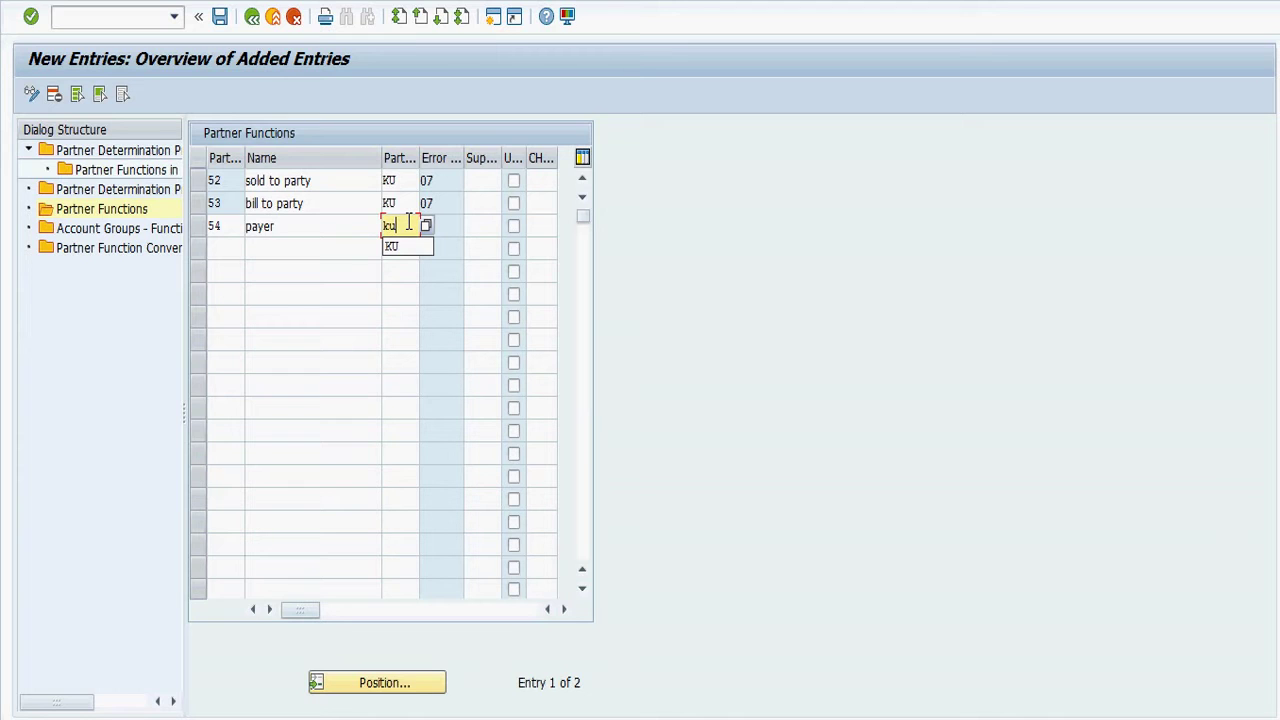
key(Return)
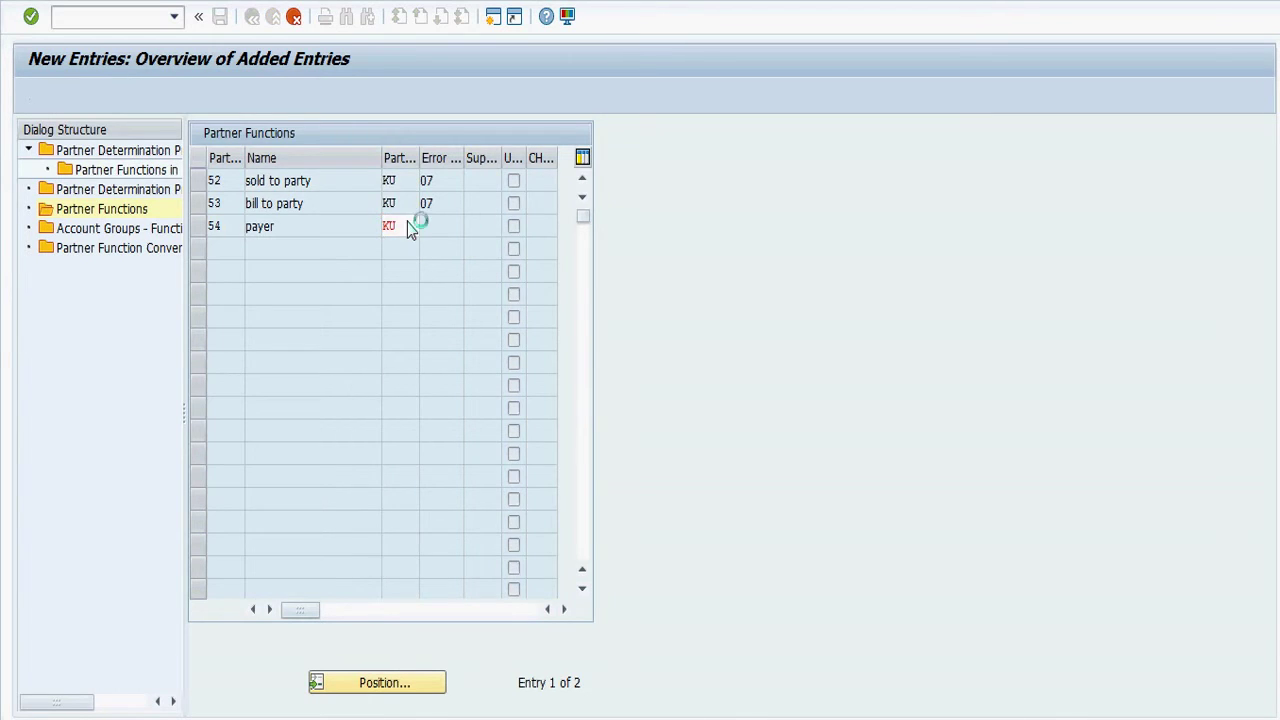
Add partner function 55 named "ship to party" with partner type KU and confirm the entry.
text(55)
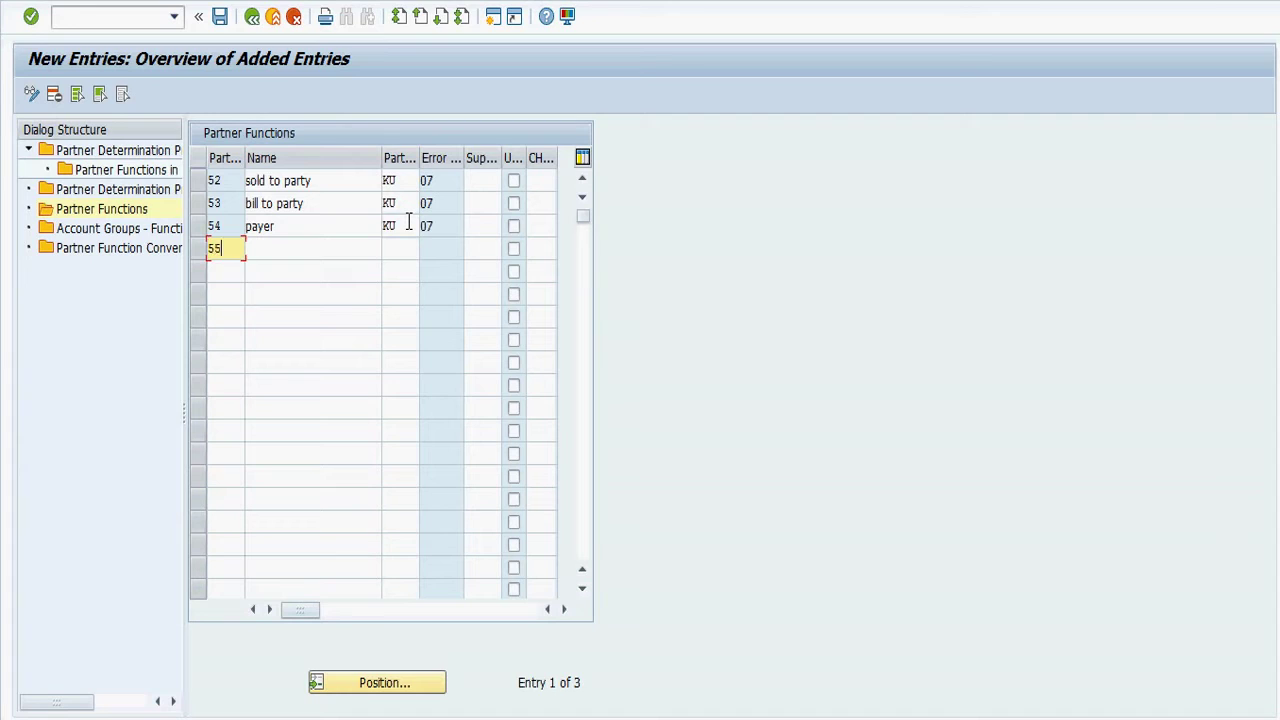
key(Tab)
text(sh)
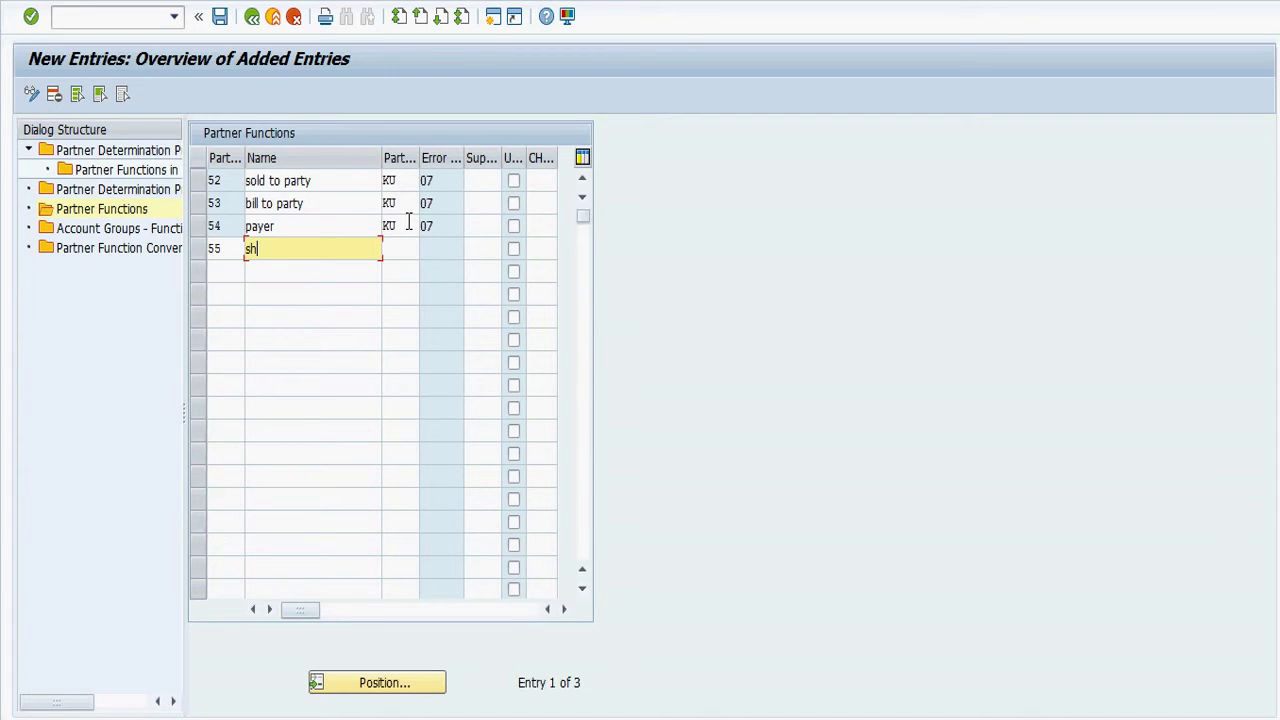
text(ip to party)
key(Tab)
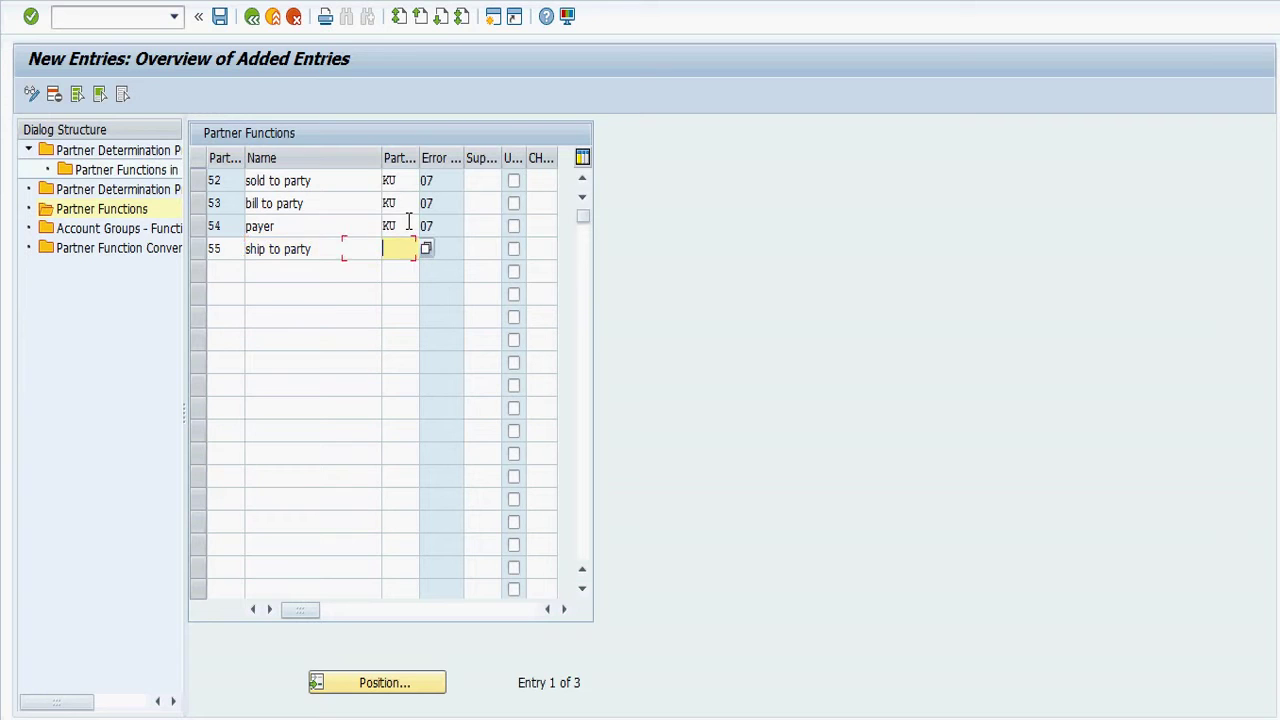
text(ku)
key(Return)
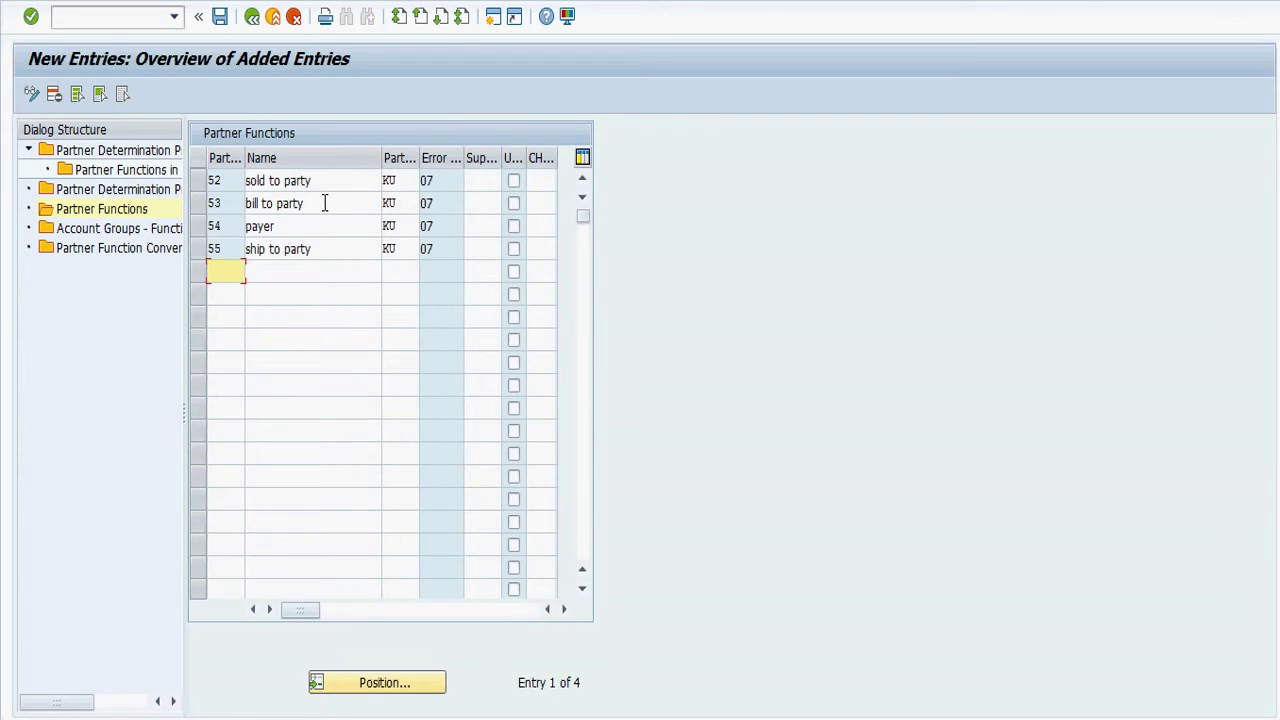
Switch to Notepad and add the line "partner function is over now partne function procedure has to maintain" below the VOPAN line.
key(alt+Tab)
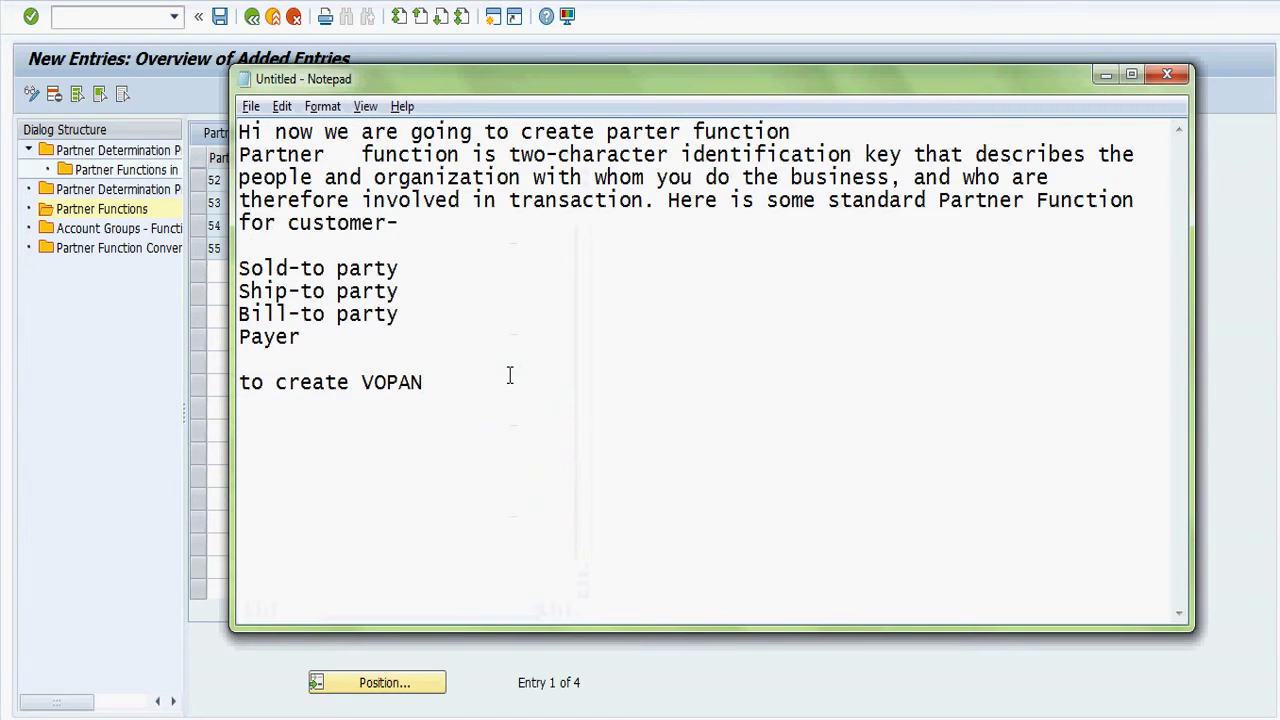
text(partner fun)
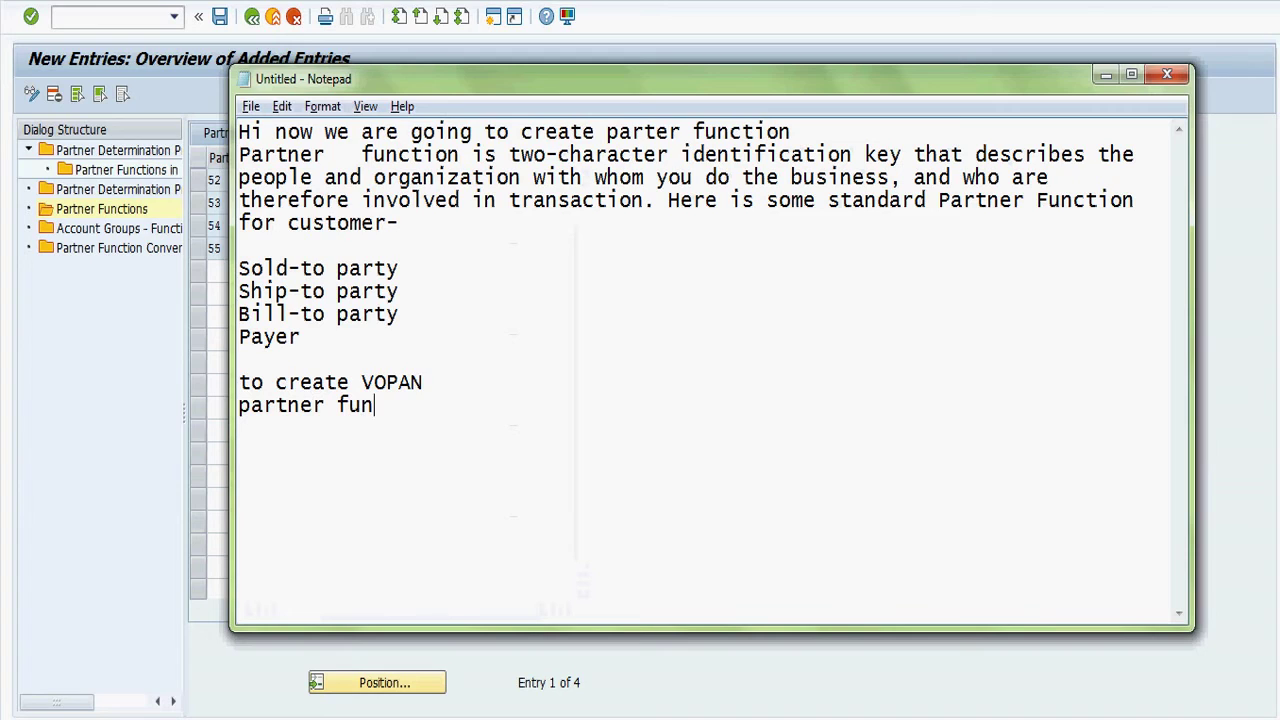
text(ction is over now)
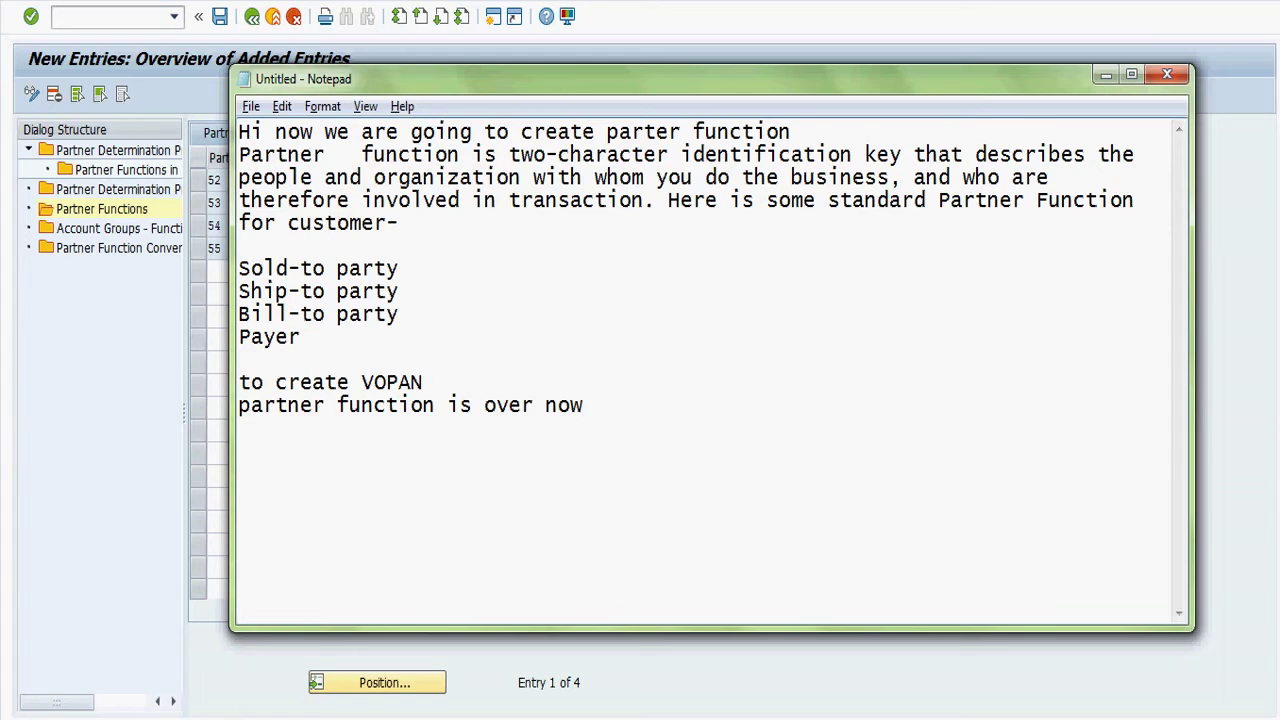
text( partne functio)
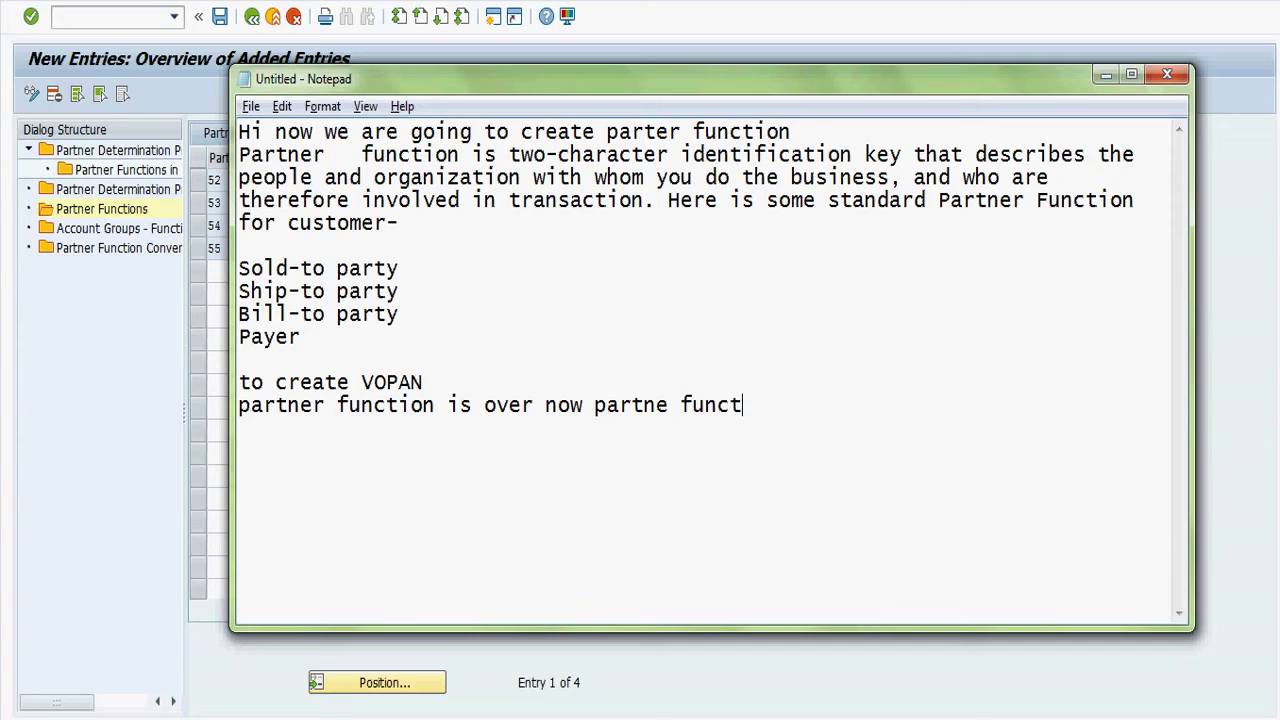
text(n procedure )
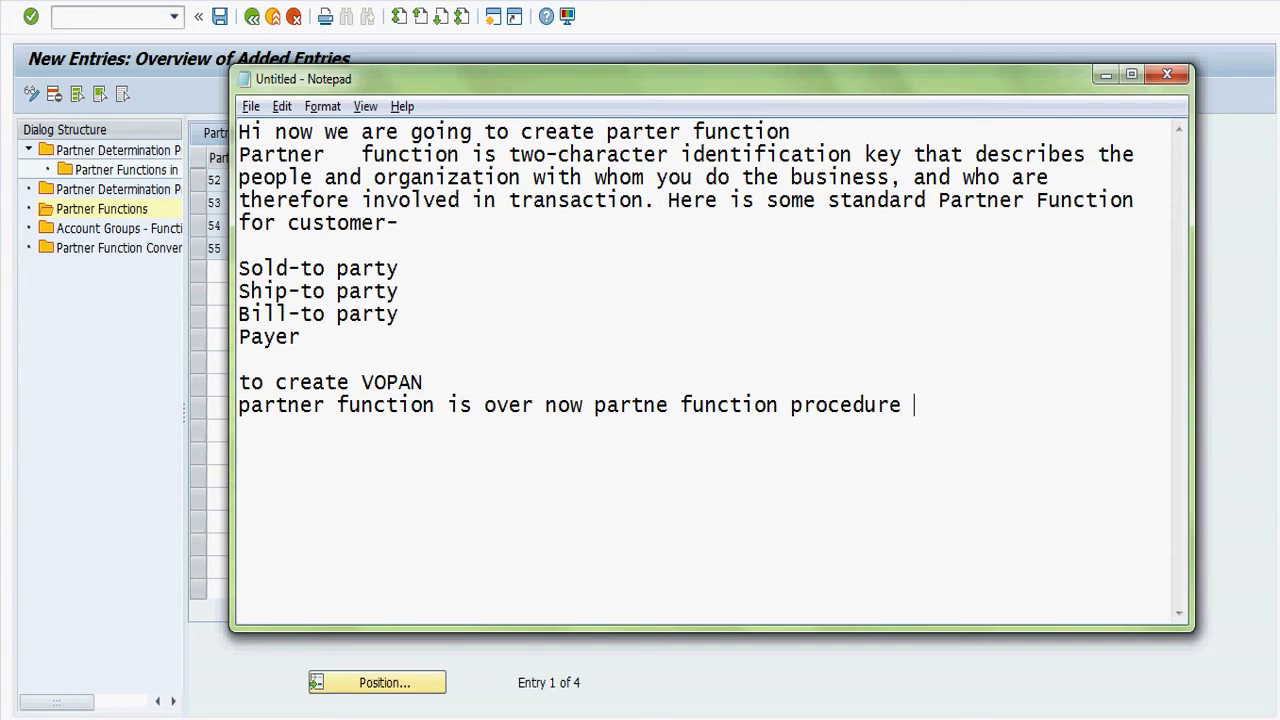
text(has to mai)
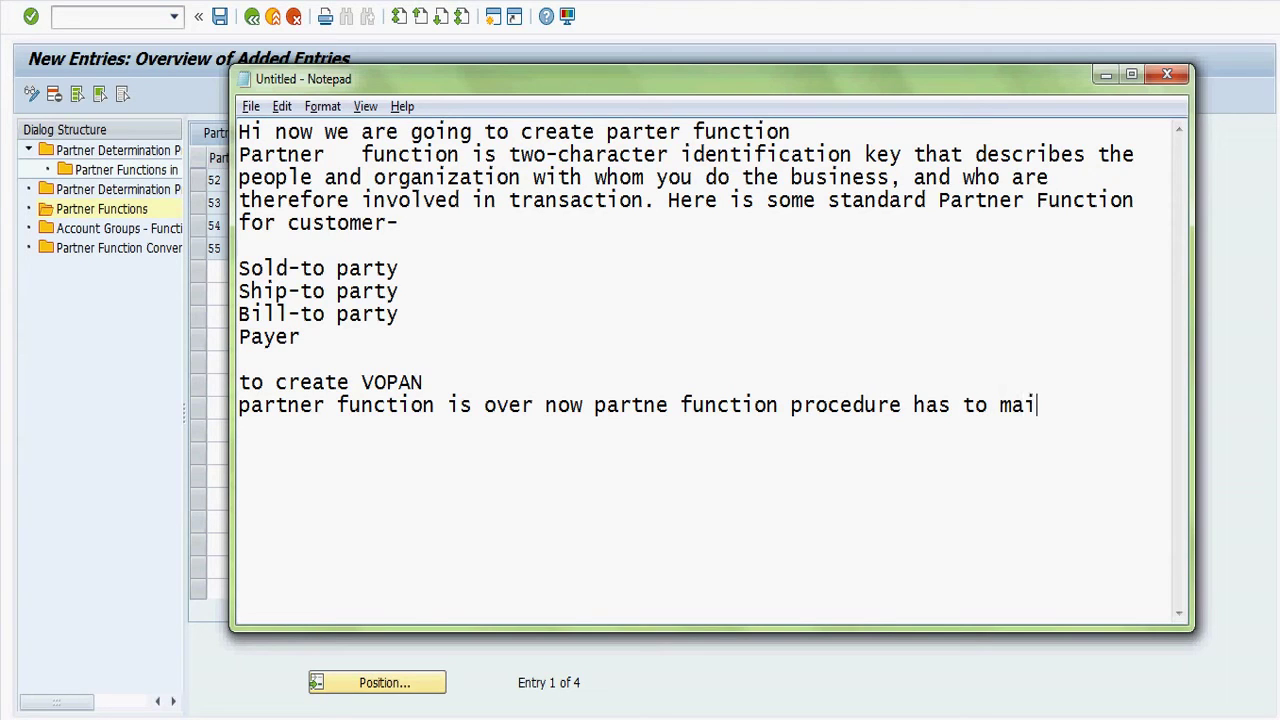
text(ntain)
key(Return)
key(Return)
Return to SAP, open Partner Functions in Procedure by way of the PartnerDetermProced. field selection, and start new entries for procedure 52SP.
click(77, 349)
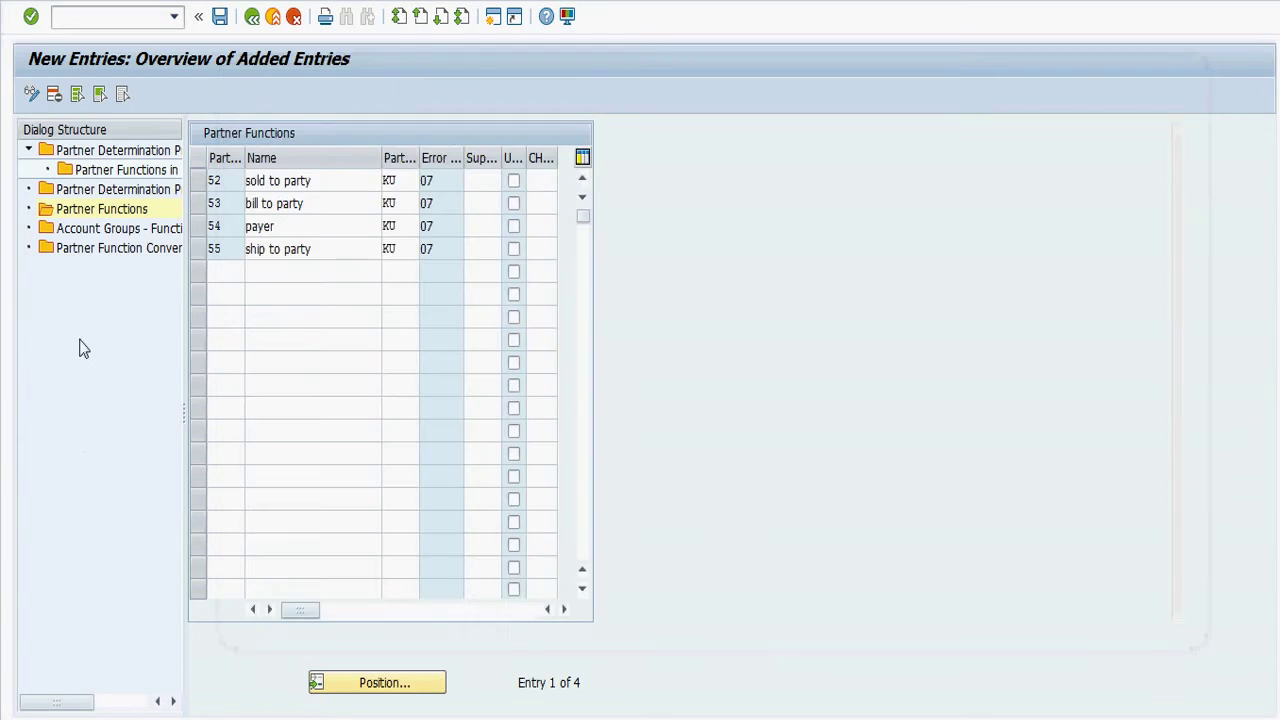
double_click(108, 172)
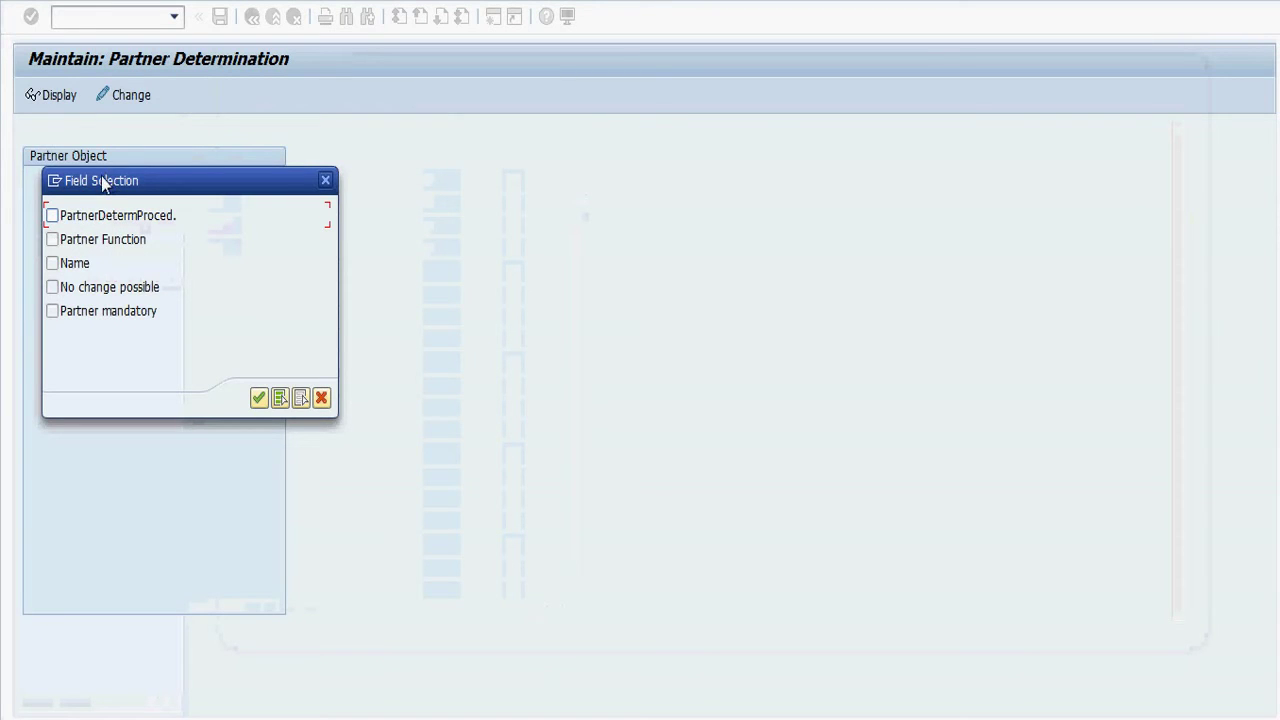
click(106, 216)
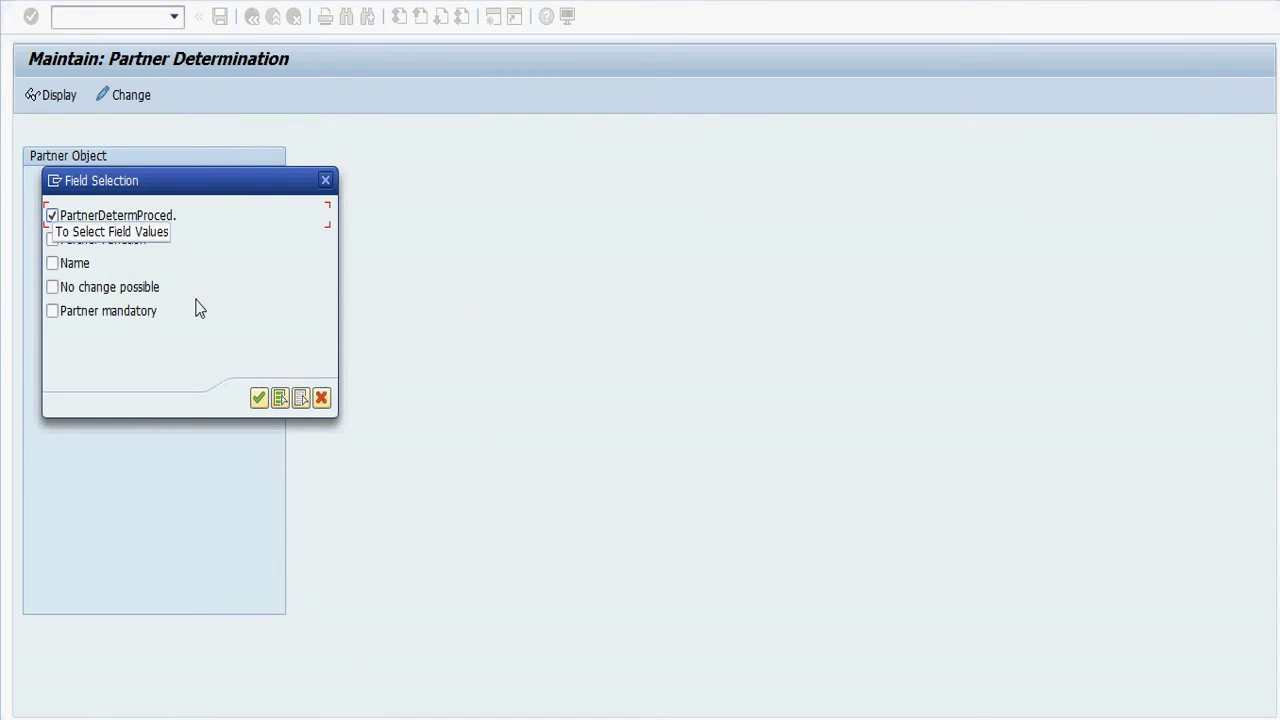
click(256, 399)
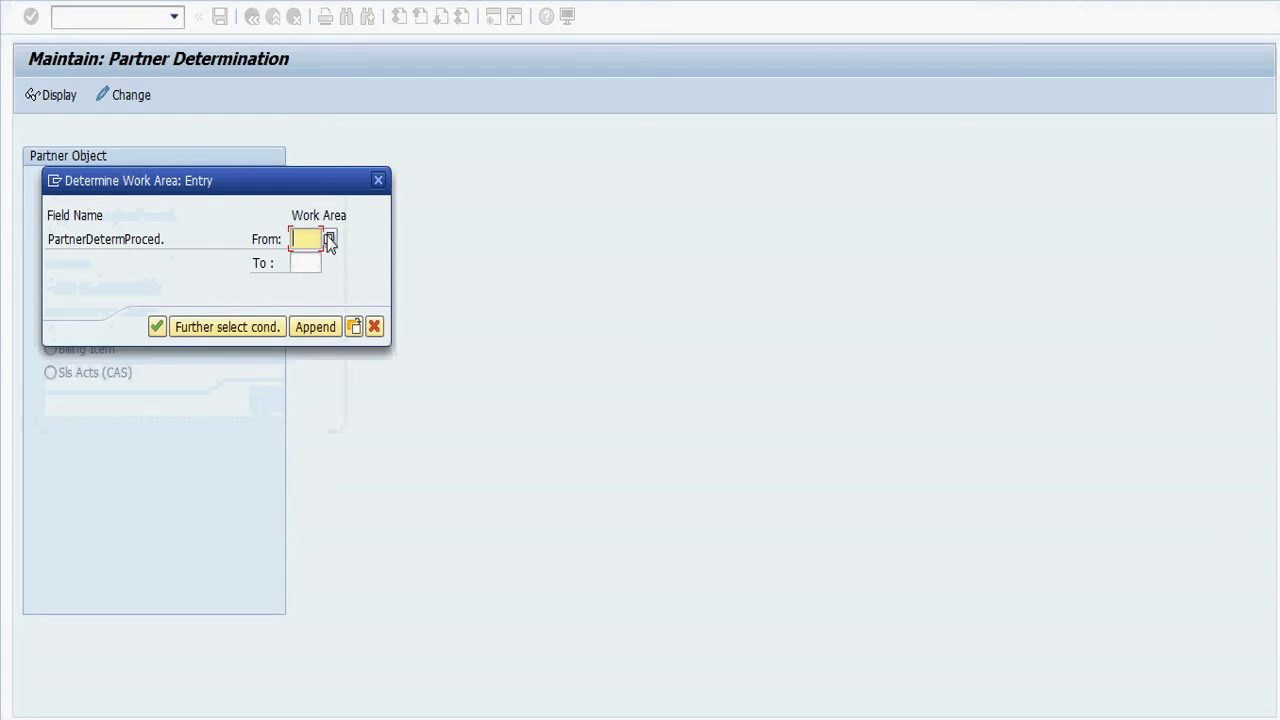
click(374, 327)
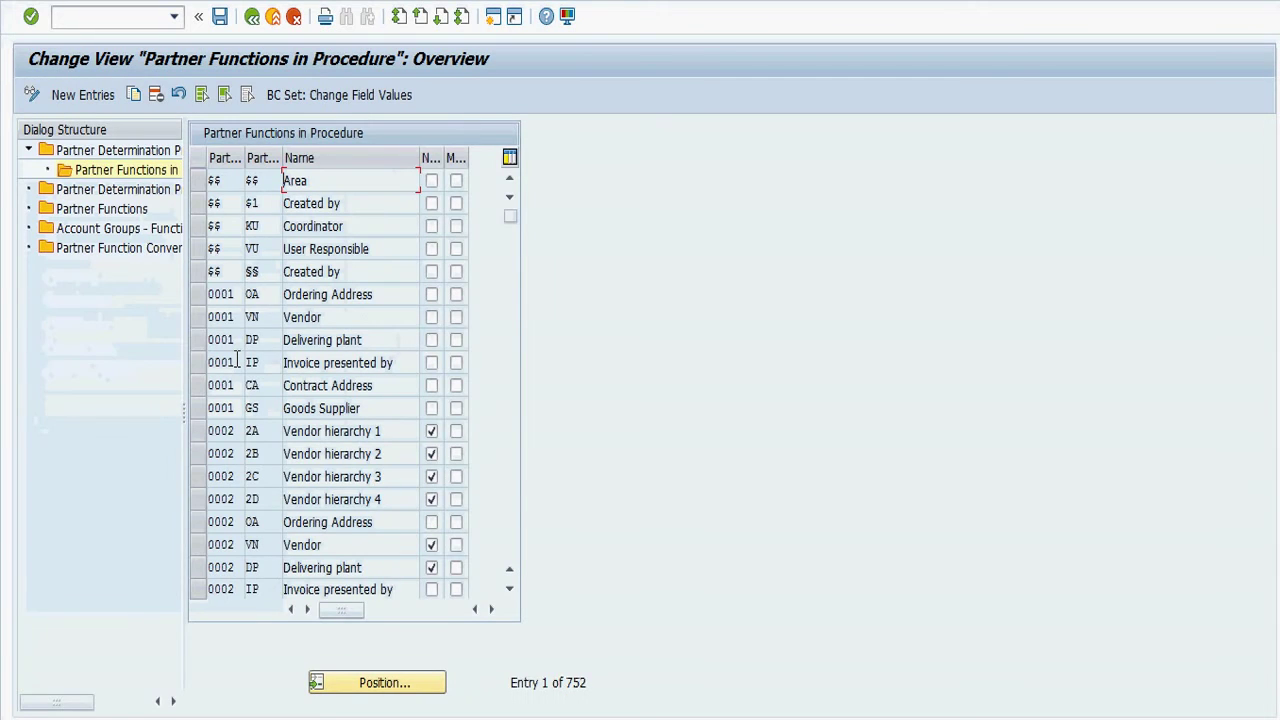
click(100, 100)
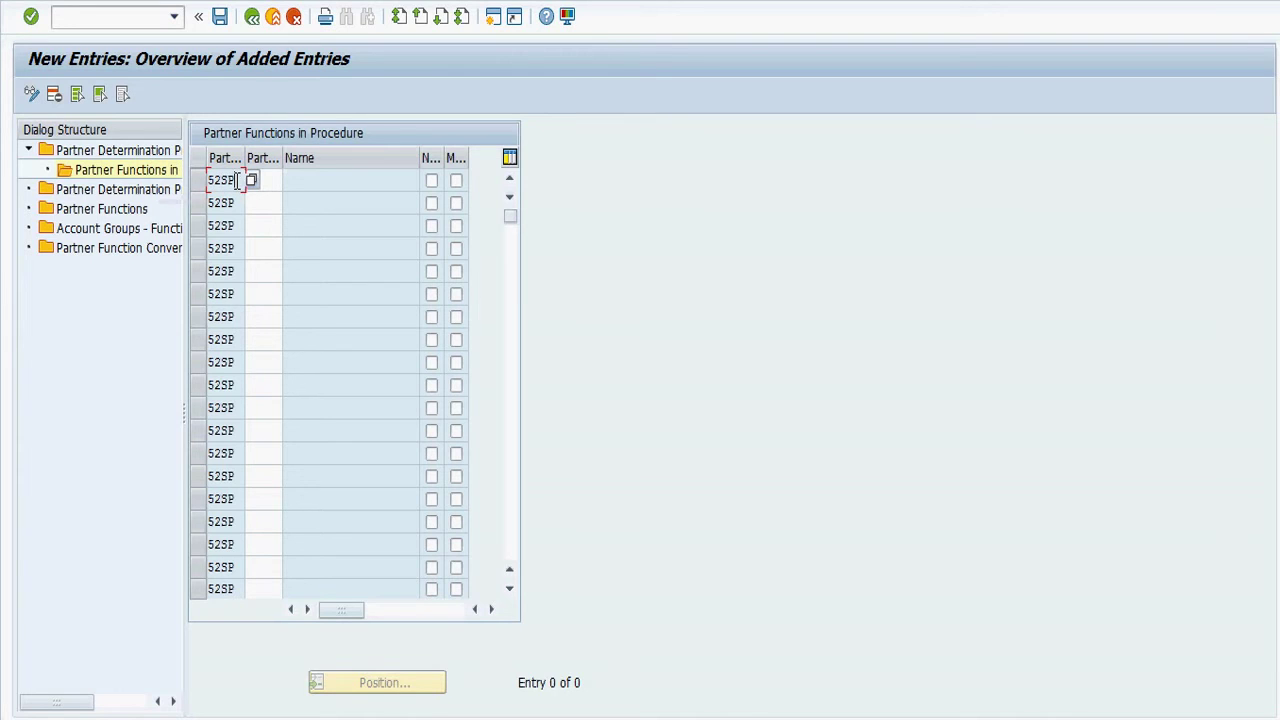
Try to assign partner function 52 in the first row of procedure 52SP.
click(266, 179)
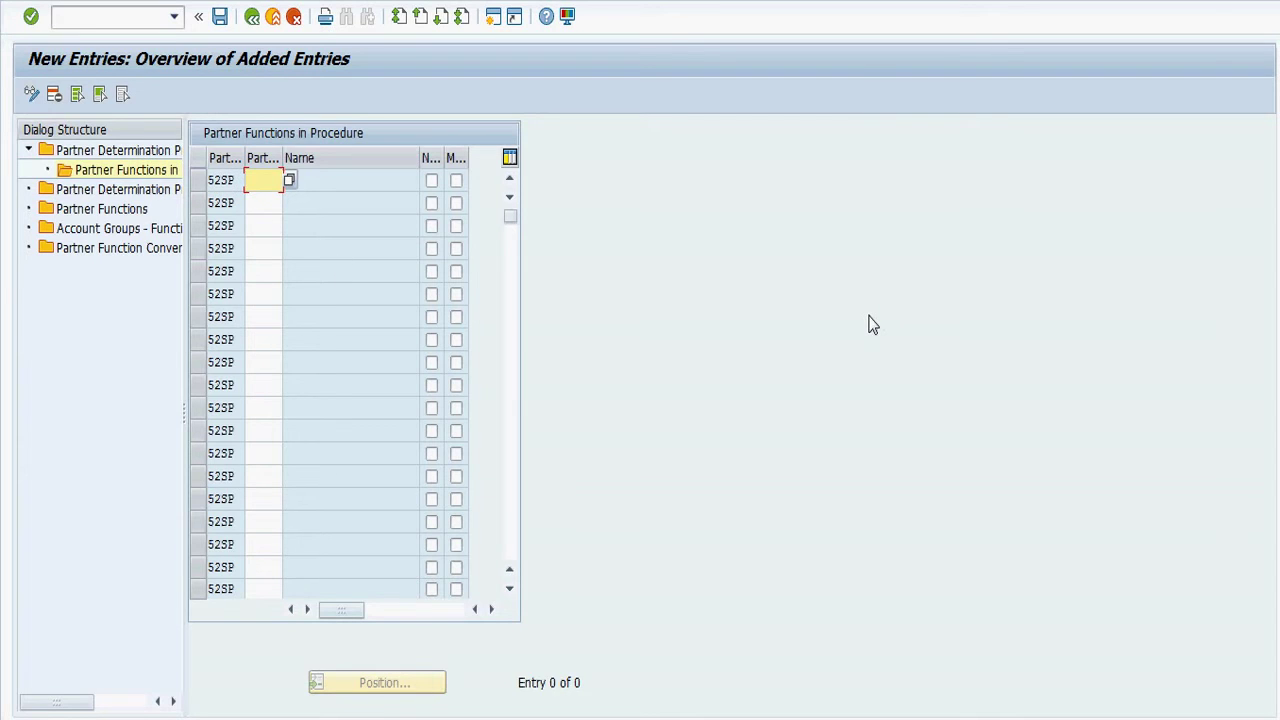
text(52)
key(Return)
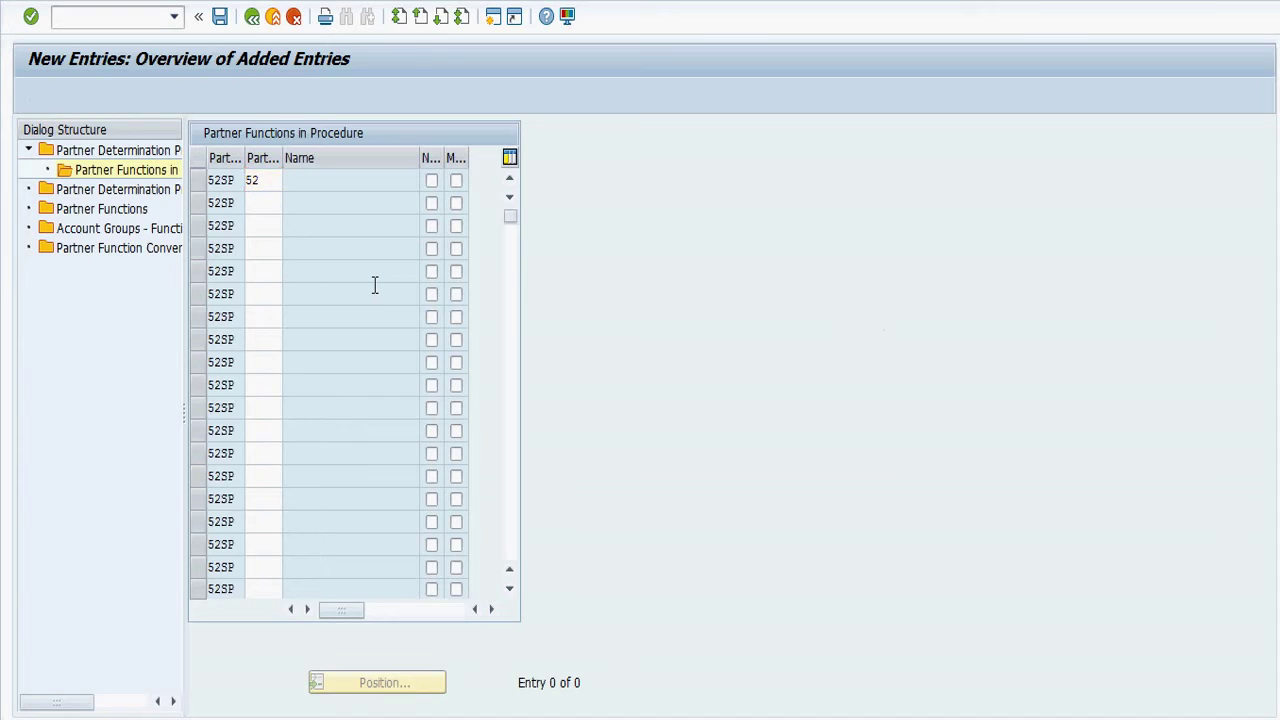
Change the first row's partner function to 53, confirm it and mark it No change possible and Partner mandatory.
click(275, 177)
key(BackSpace)
text(3)
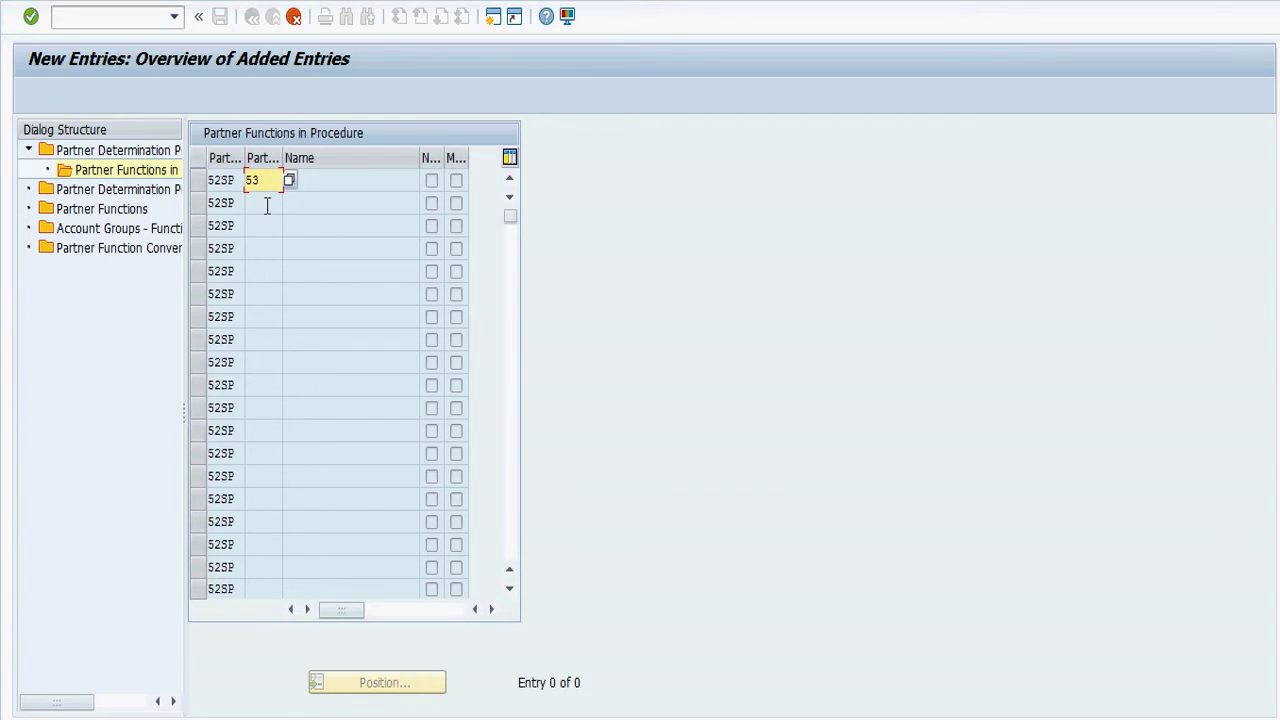
click(264, 205)
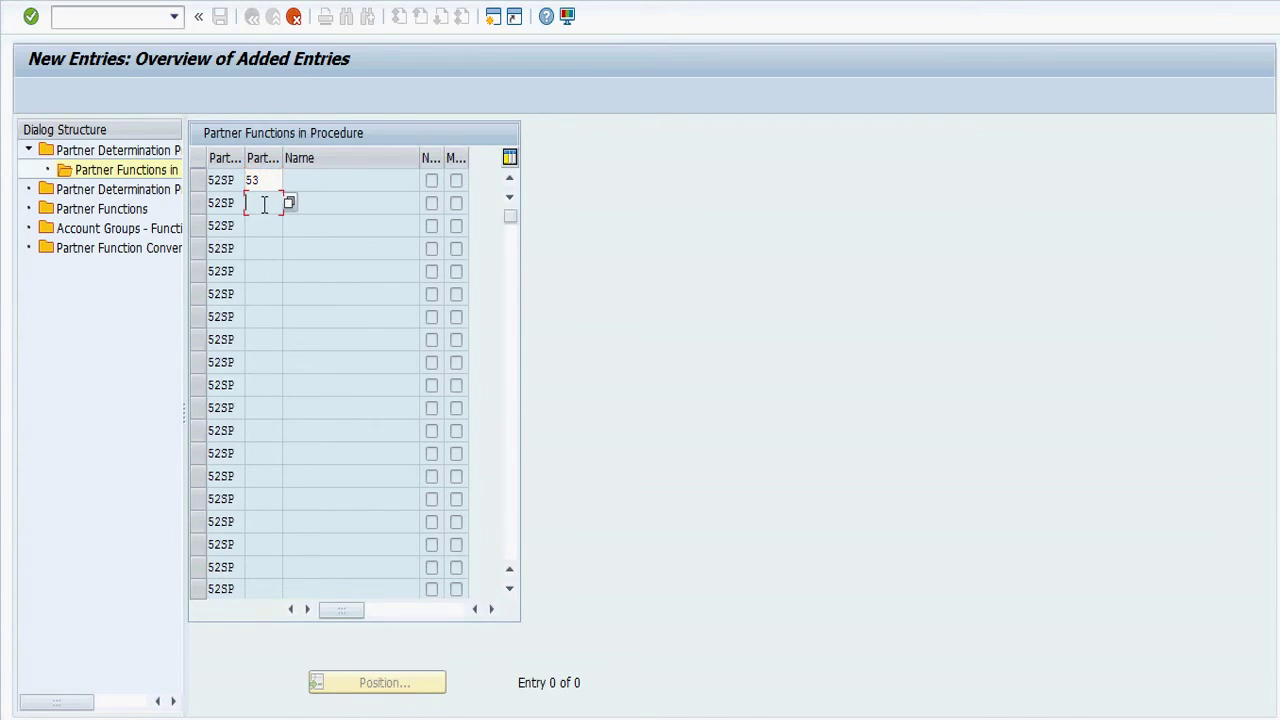
key(Up)
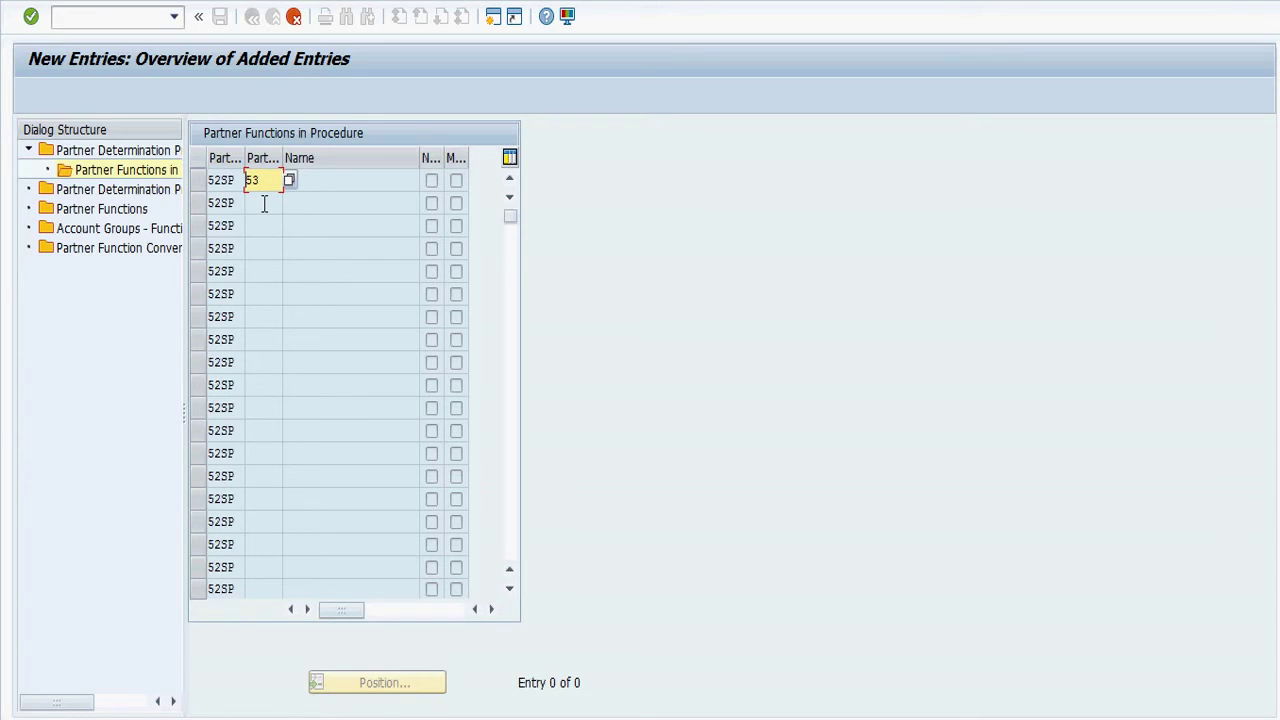
key(BackSpace)
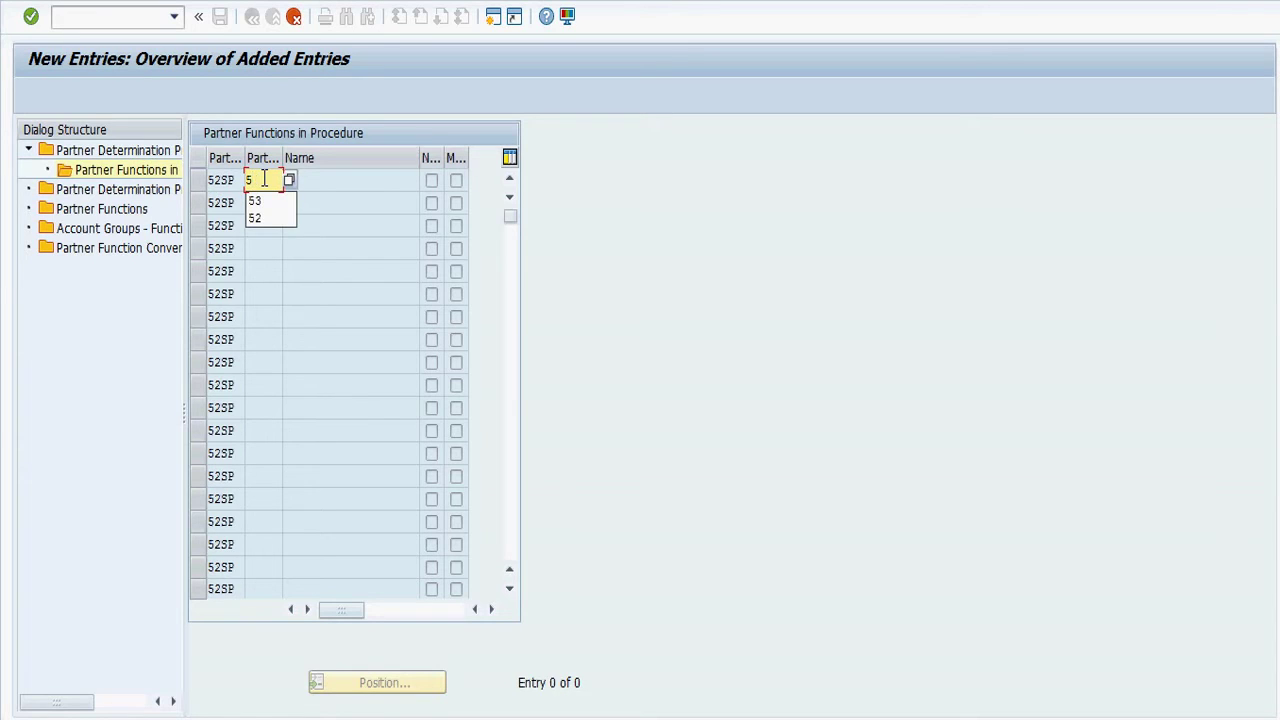
text(4)
key(BackSpace)
text(3)
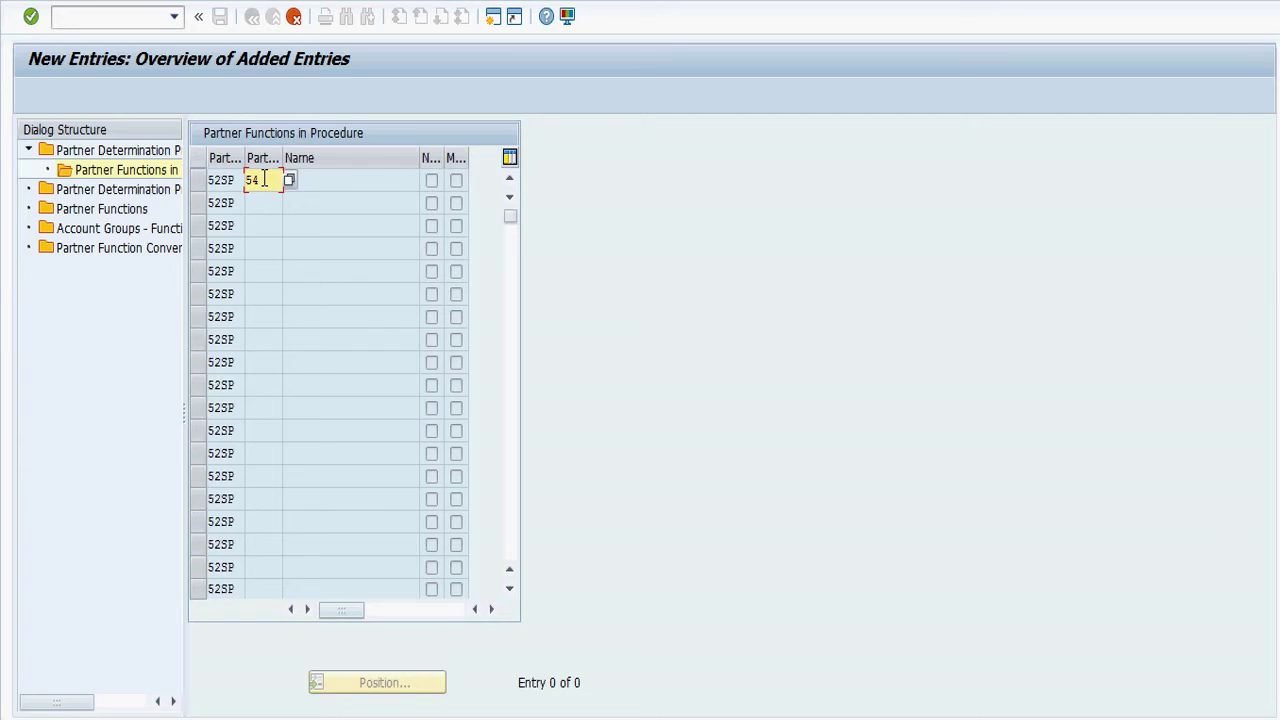
key(Return)
Add partner function 54 to procedure 52SP and mark it No change possible and Partner mandatory.
click(268, 203)
text(54)
key(Return)
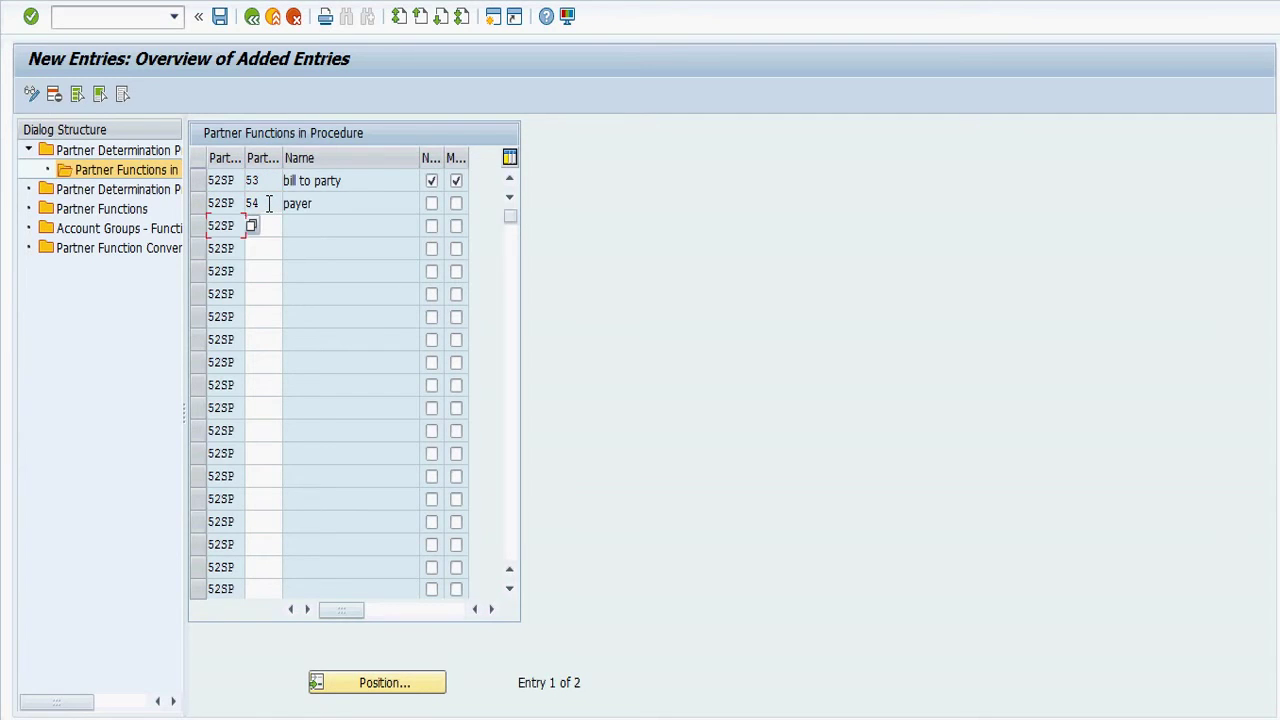
click(431, 203)
click(456, 203)
Add partner function 55 to procedure 52SP and mark it No change possible and Partner mandatory.
click(255, 230)
key(Return)
click(431, 226)
click(456, 226)
Add partner function 52 to procedure 52SP, mark it No change possible, and save the procedure.
click(273, 249)
text(52)
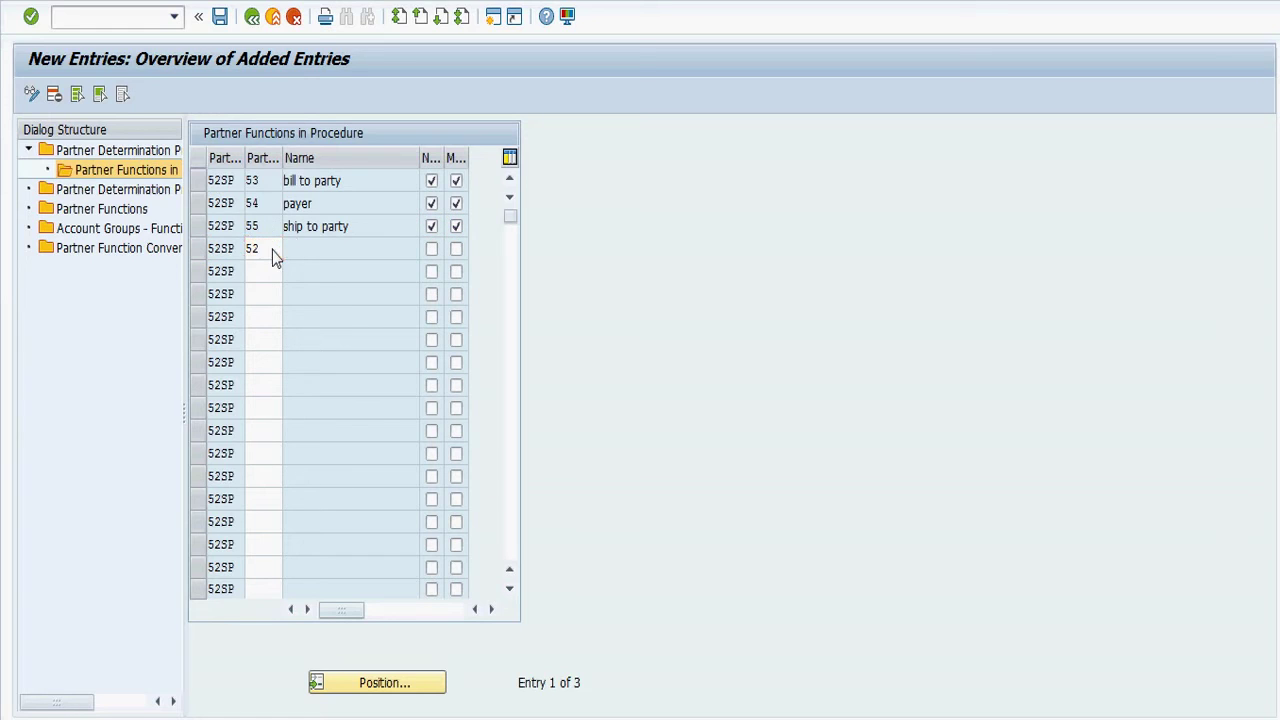
key(Return)
click(431, 250)
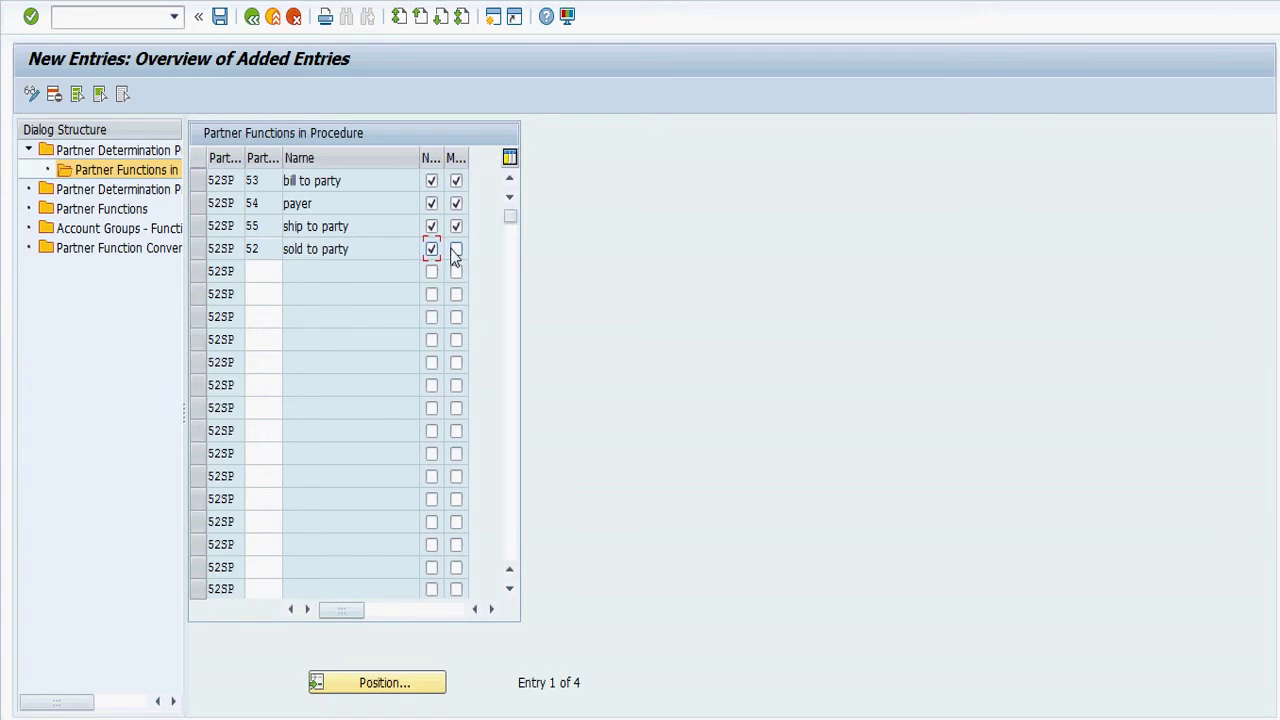
click(227, 20)
Switch to Notepad and add the note "now going to do function assignment".
key(alt+Tab)
text(now g)
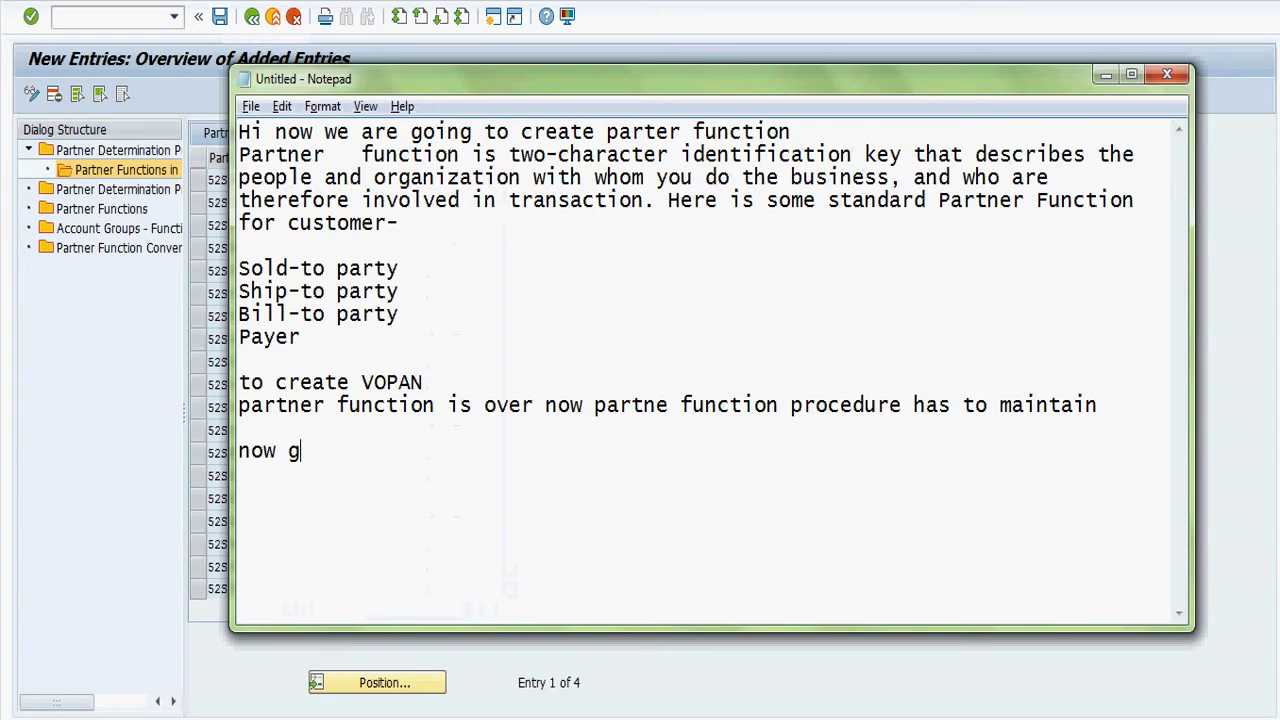
text(oing to d)
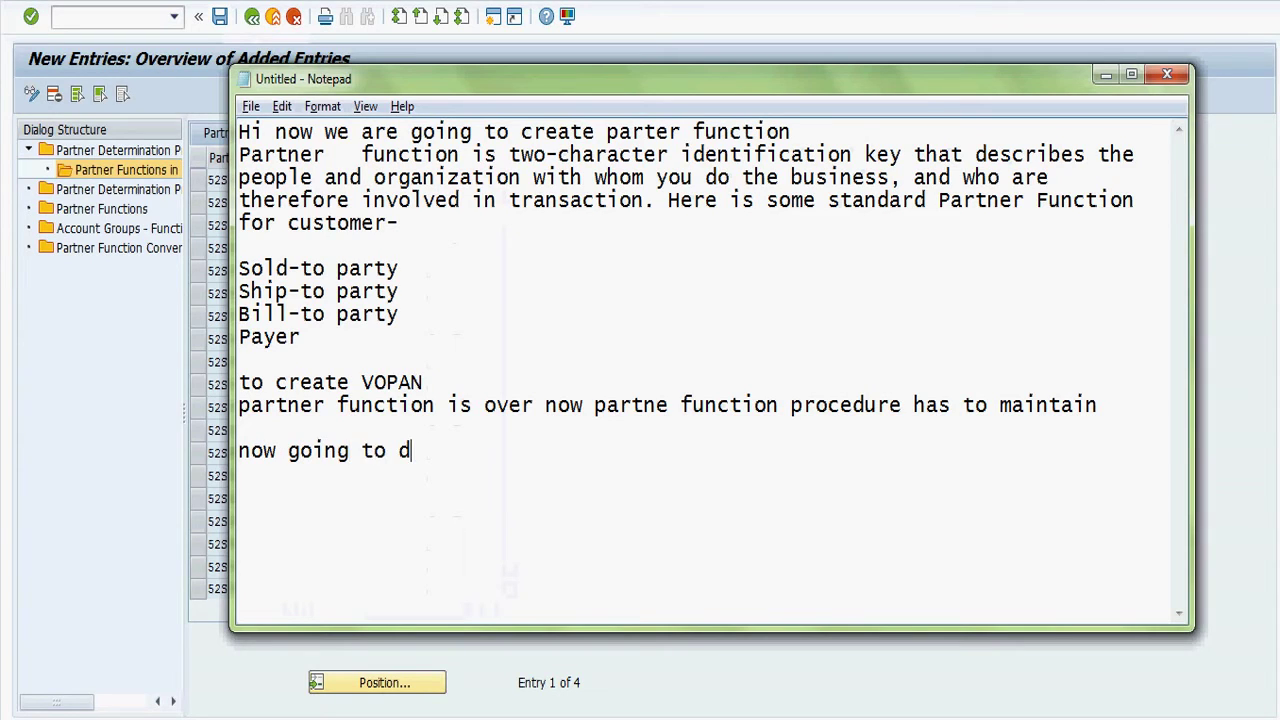
text(o function assi)
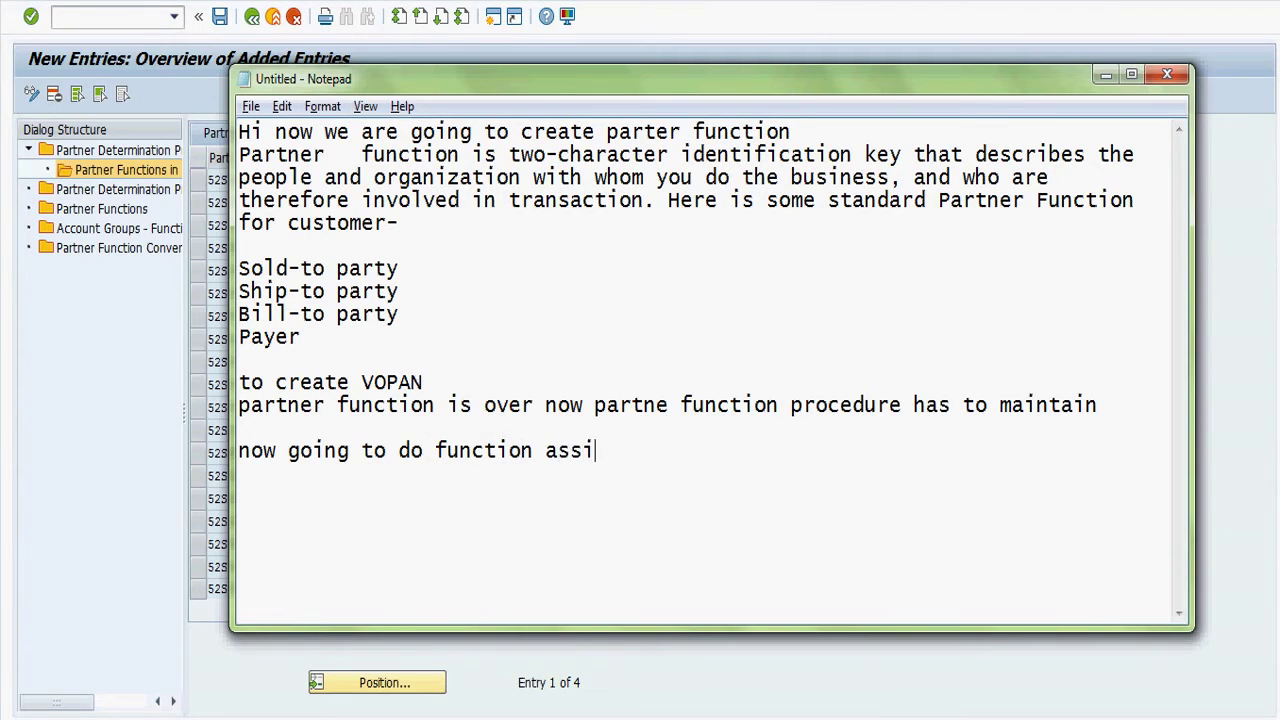
text(gnment)
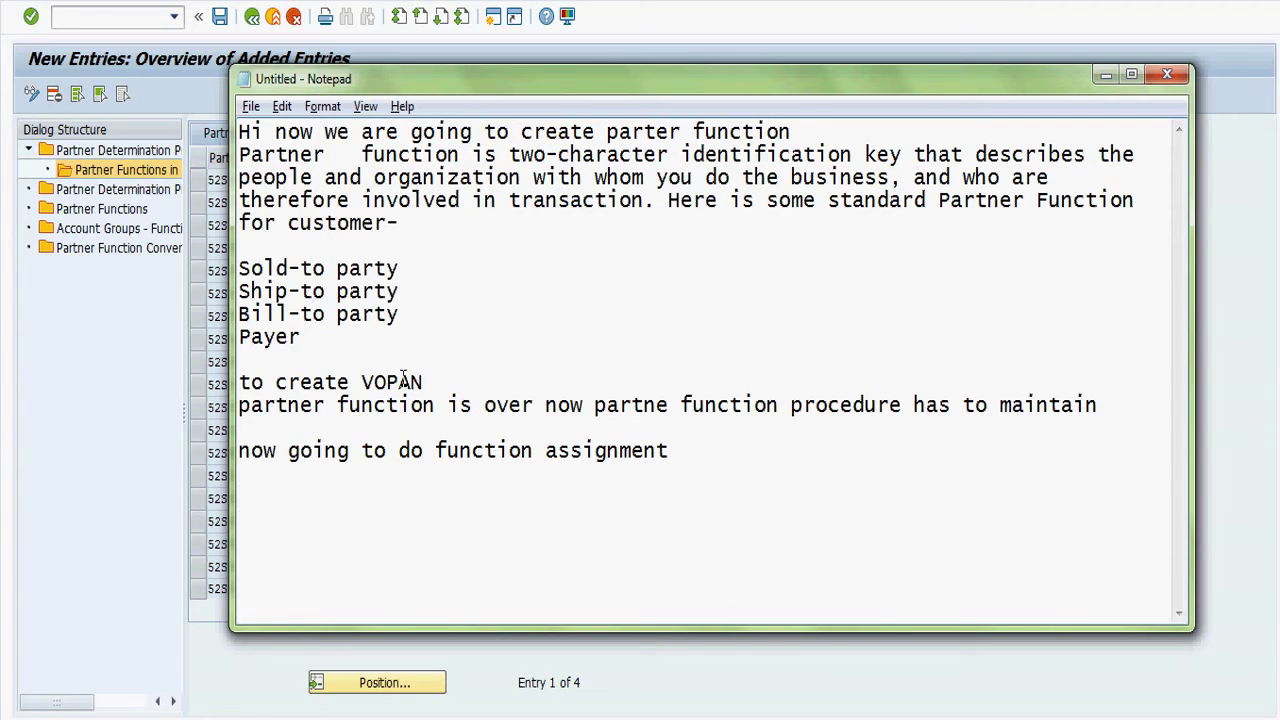
Return to SAP and start new entries in the Account Groups - Function Assignment view.
click(98, 379)
double_click(85, 236)
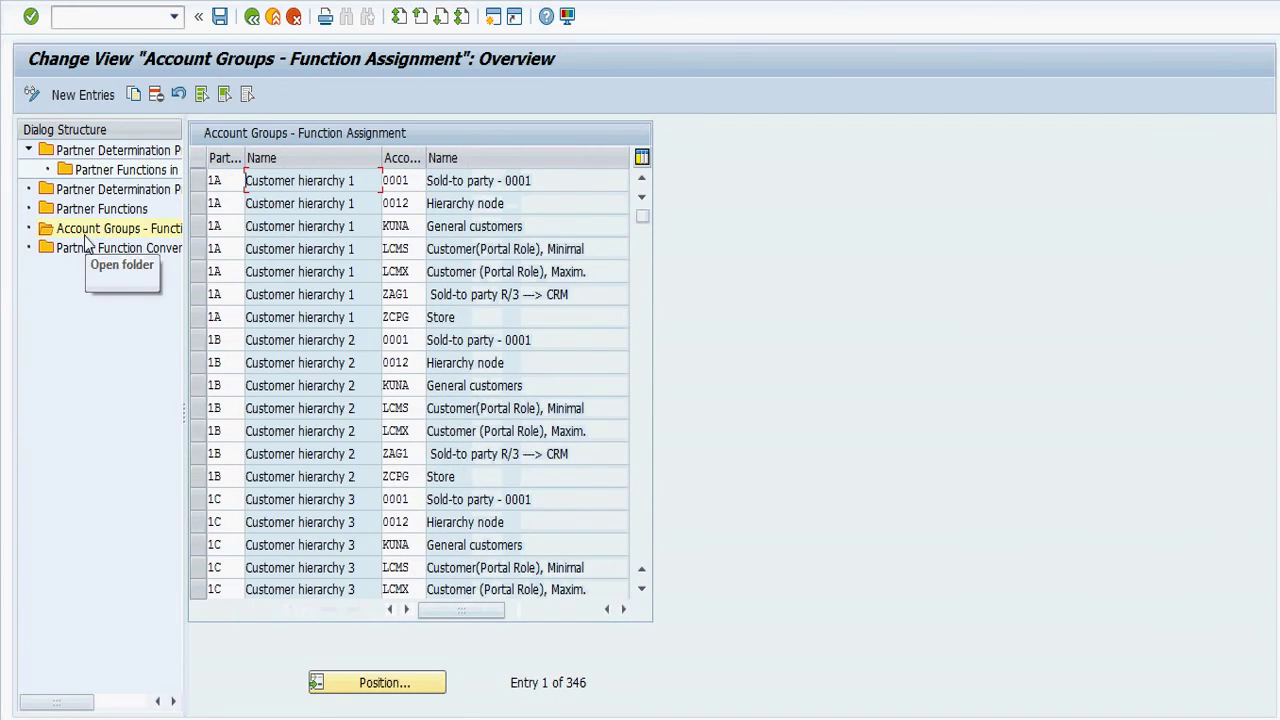
click(82, 100)
Enter partner function 52 in the first row and assign it account group ZAG1 from the list of customer account groups.
click(228, 179)
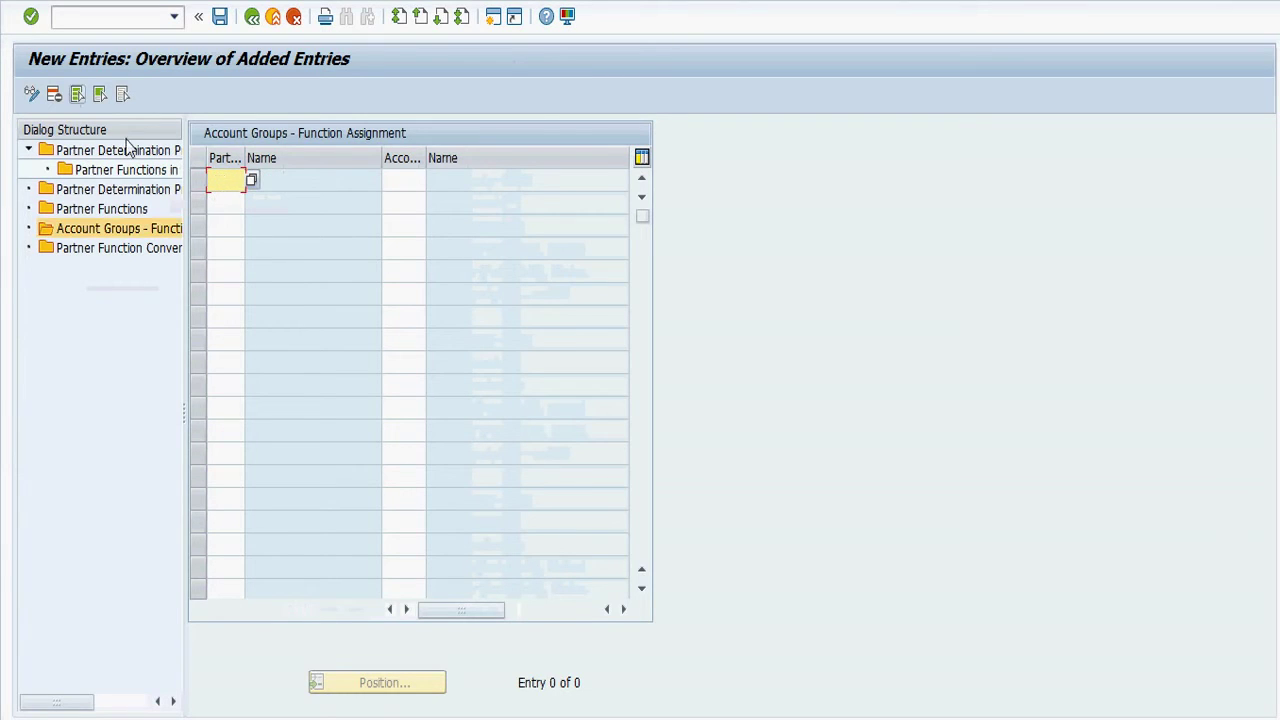
text(52)
click(392, 180)
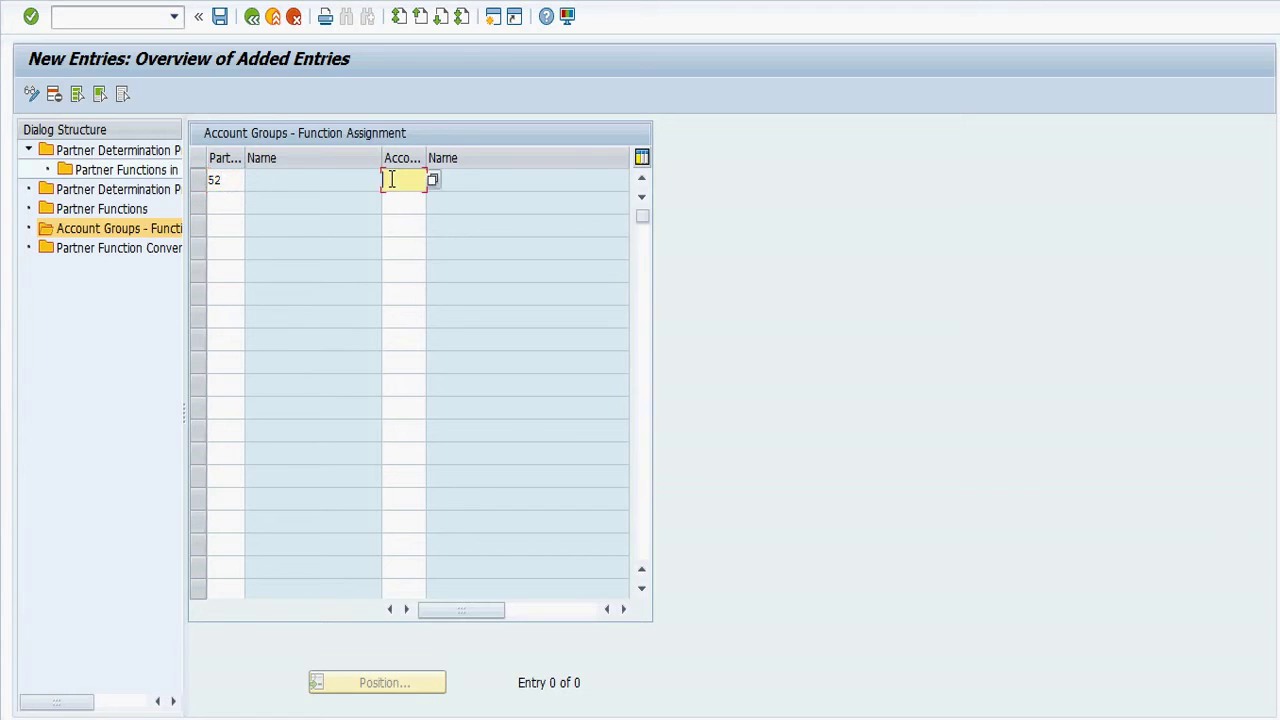
click(433, 181)
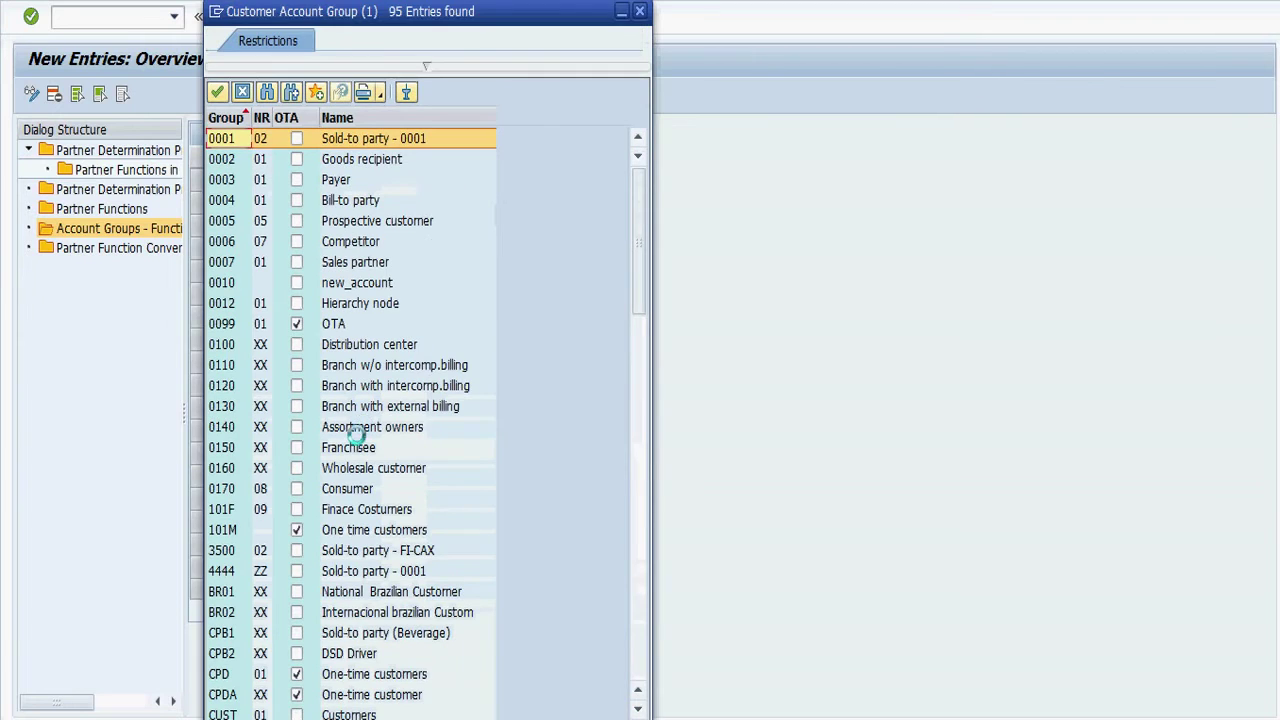
click(358, 432)
scroll(357, 441, down, 10)
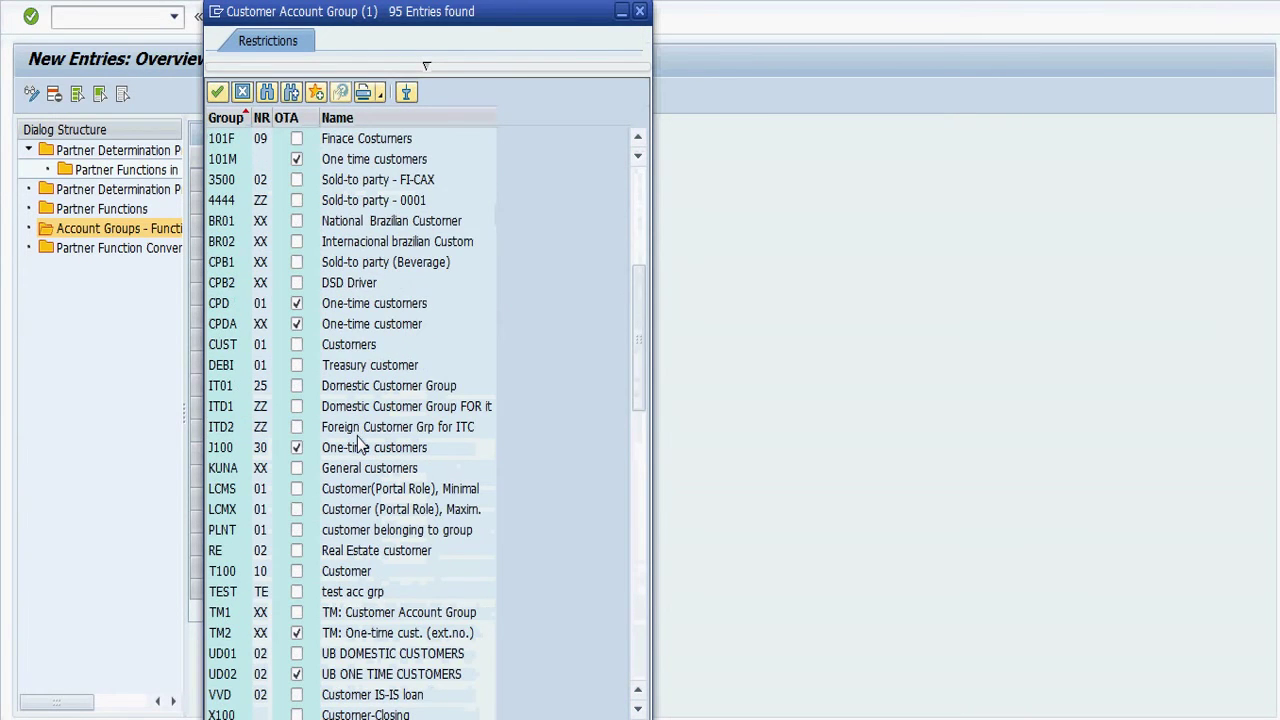
scroll(358, 447, down, 1)
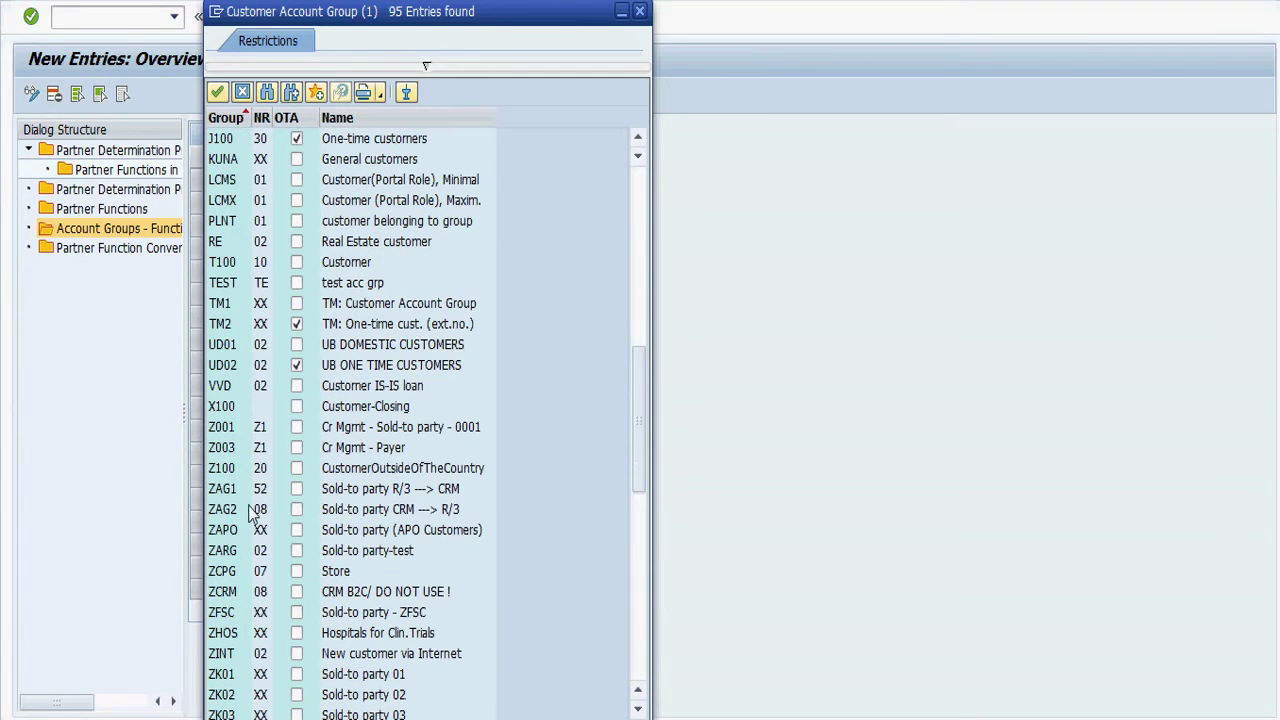
click(221, 488)
double_click(221, 488)
Add partner function 53 in the second row with account group ZAG1 and confirm the entries.
click(231, 202)
text(53)
click(232, 180)
key(Return)
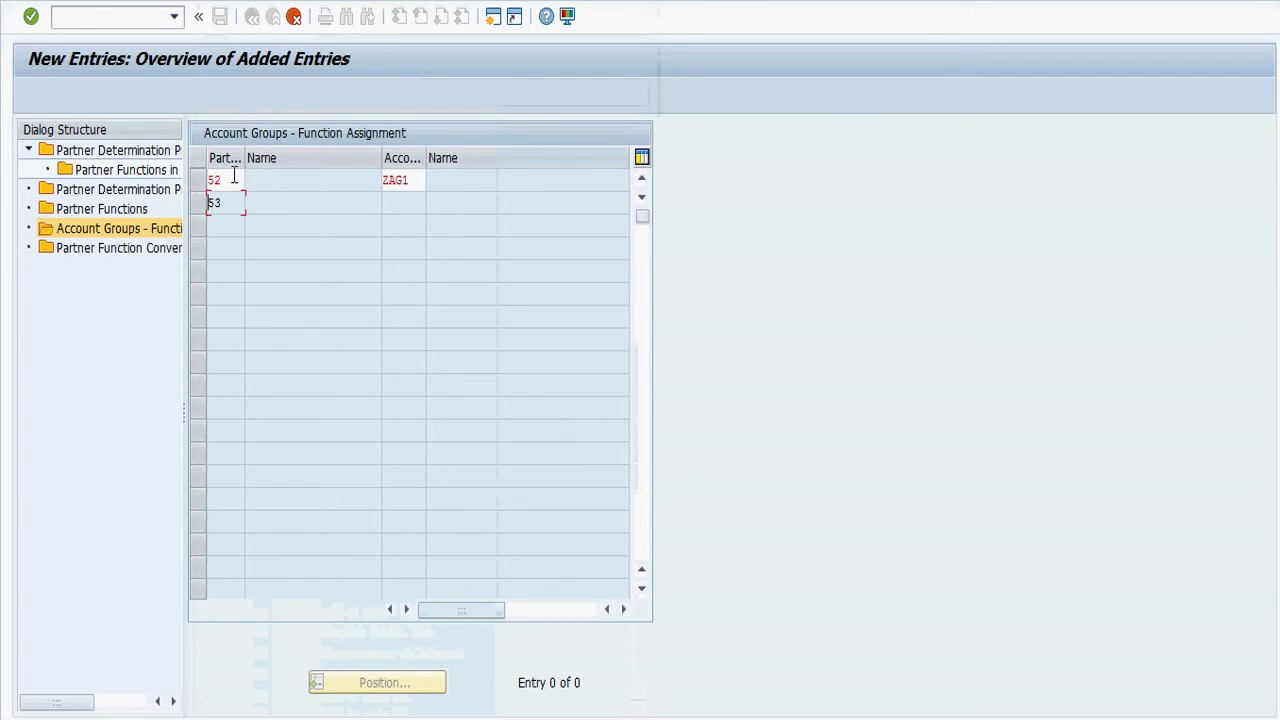
click(404, 201)
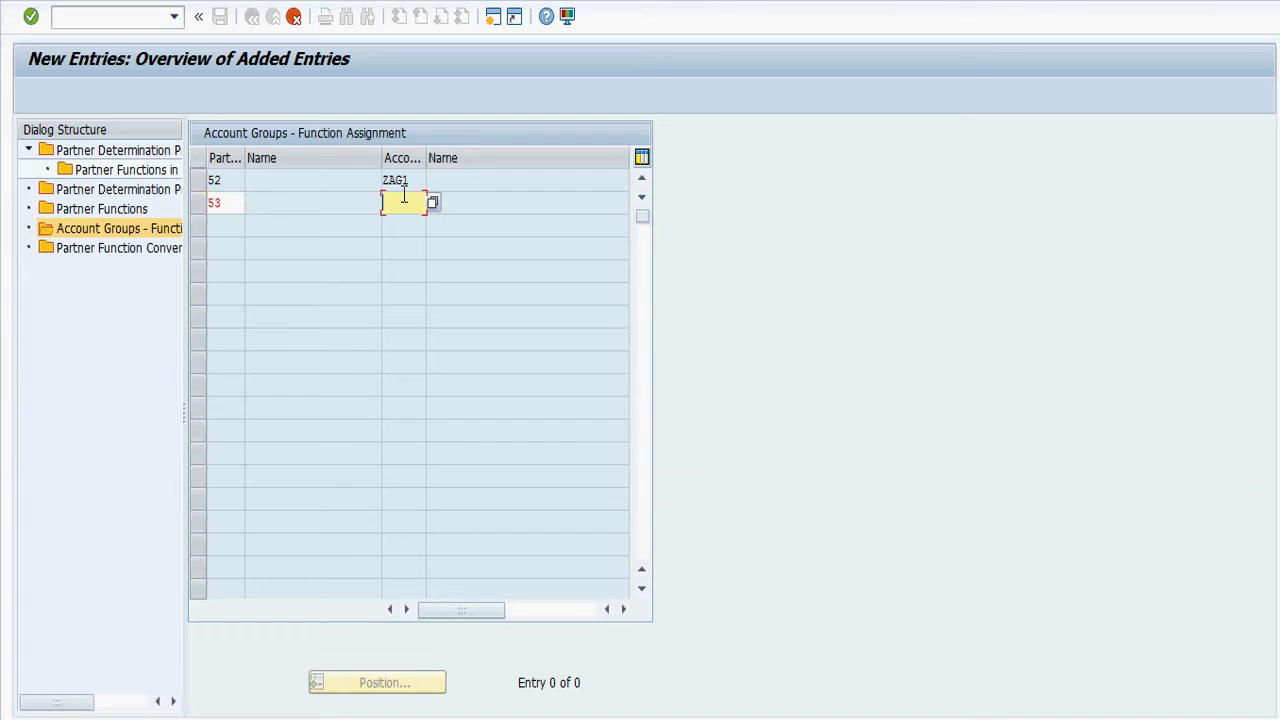
text(z)
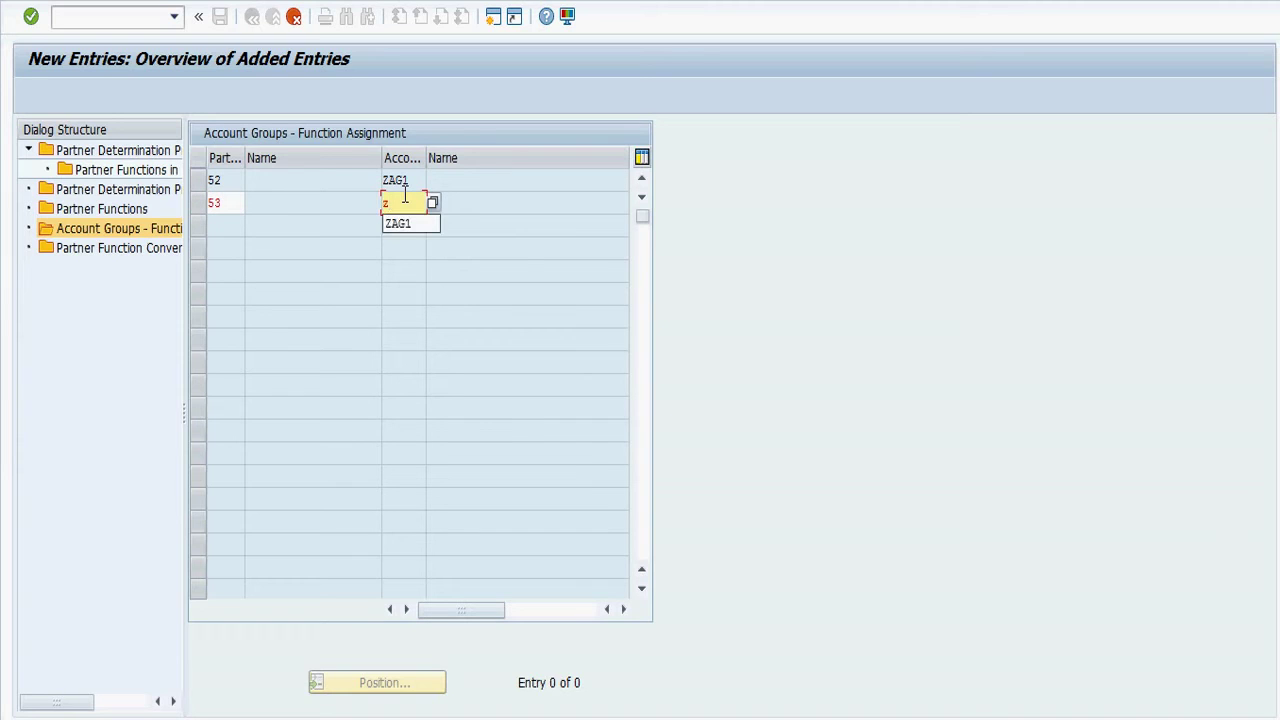
click(409, 225)
click(409, 206)
click(400, 229)
key(Return)
key(Return)
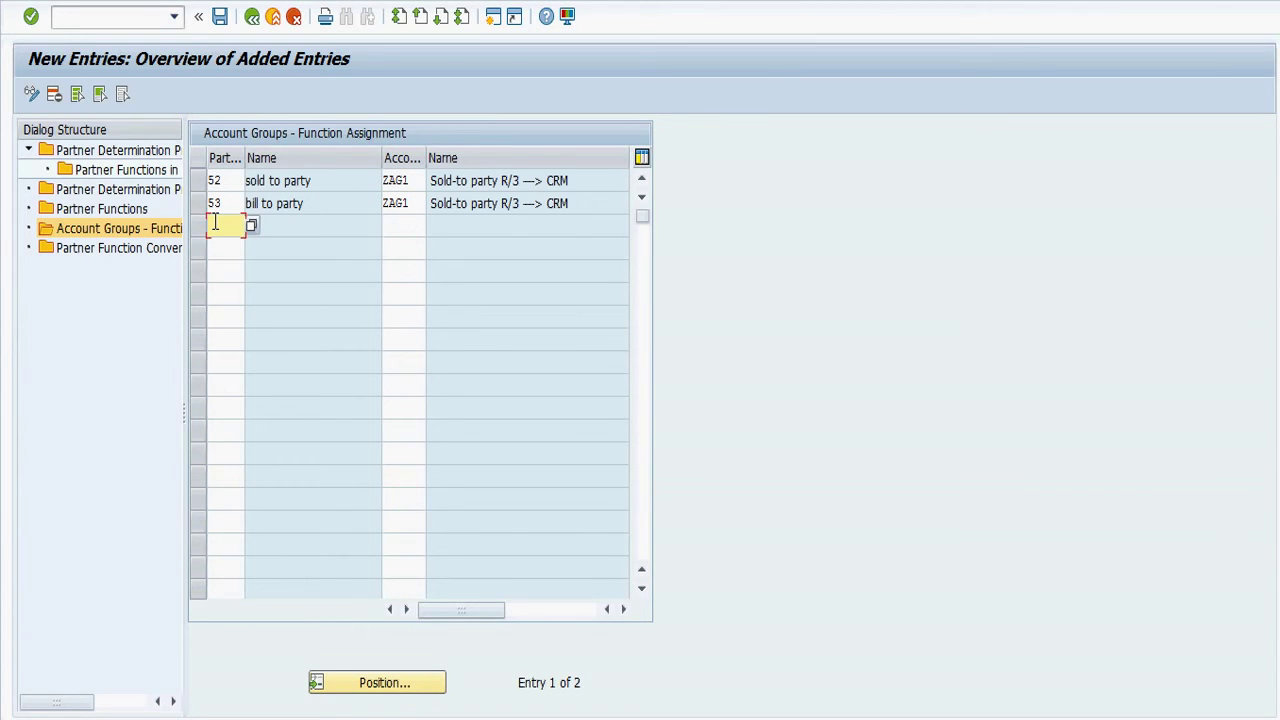
Add partner functions 54 and 55 in the following rows, both with account group ZAG1, and confirm them.
text(54)
key(Return)
text(55)
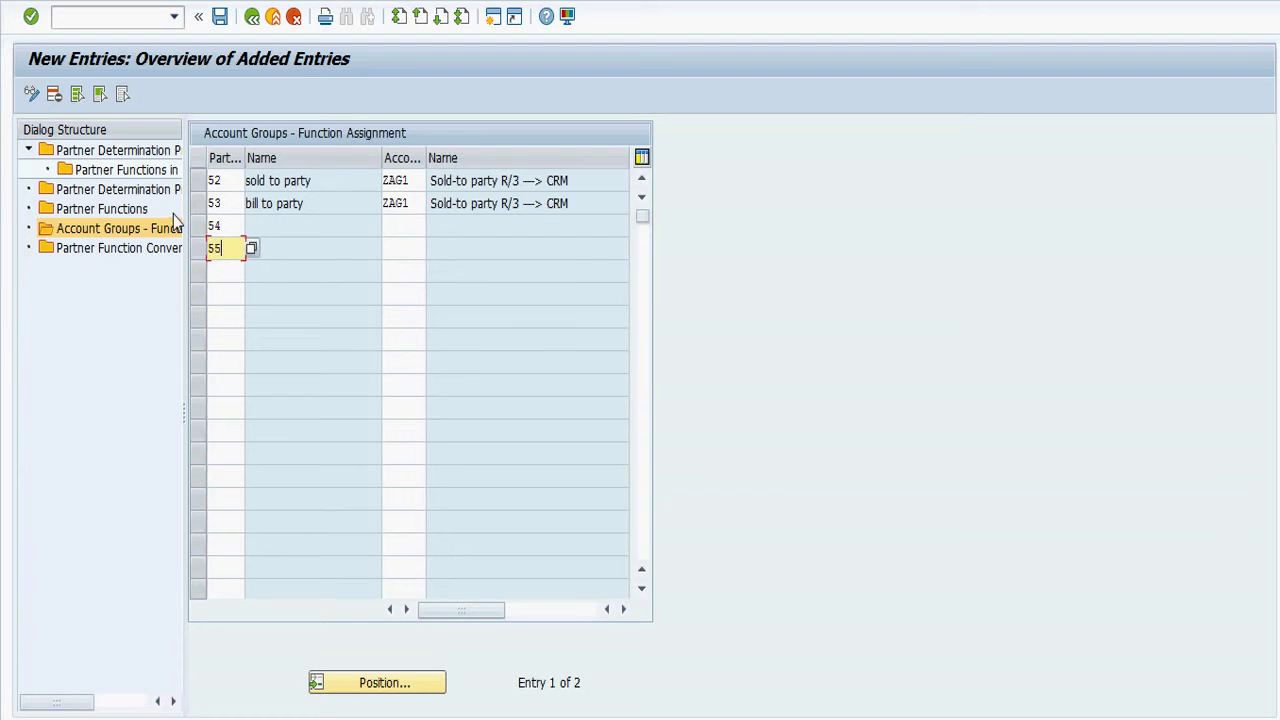
click(396, 226)
click(397, 246)
click(396, 248)
click(394, 270)
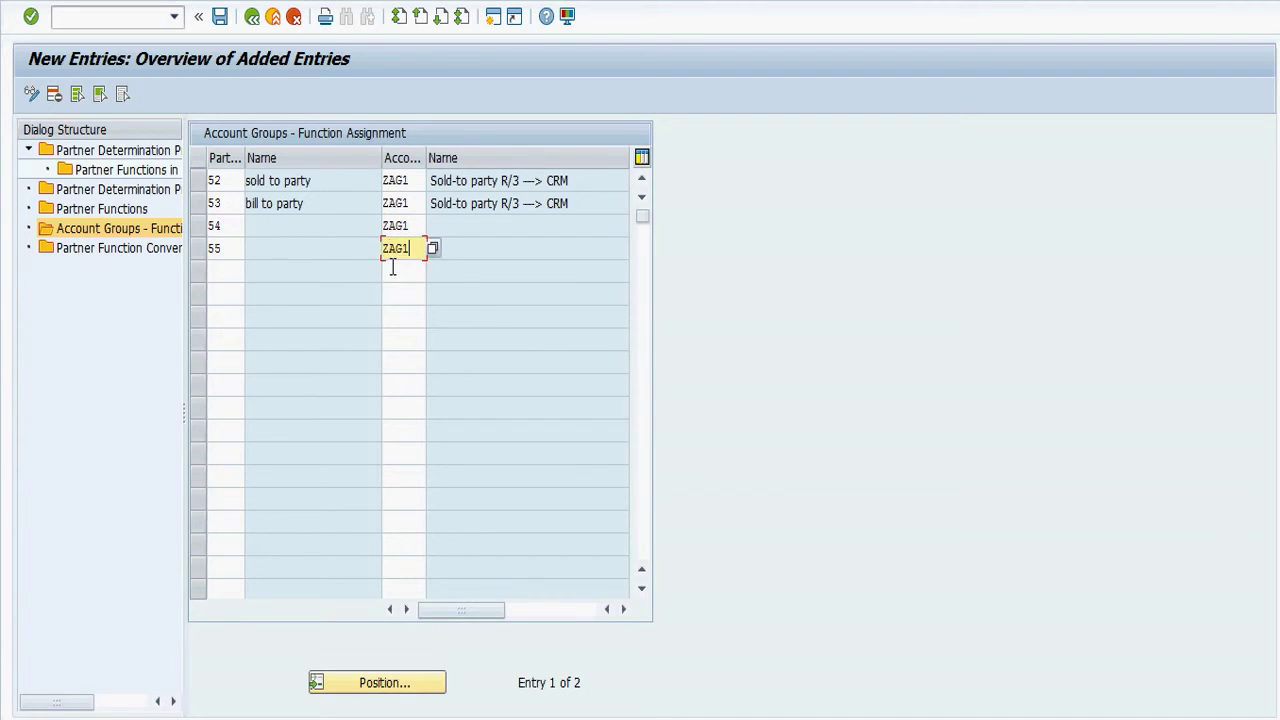
key(Return)
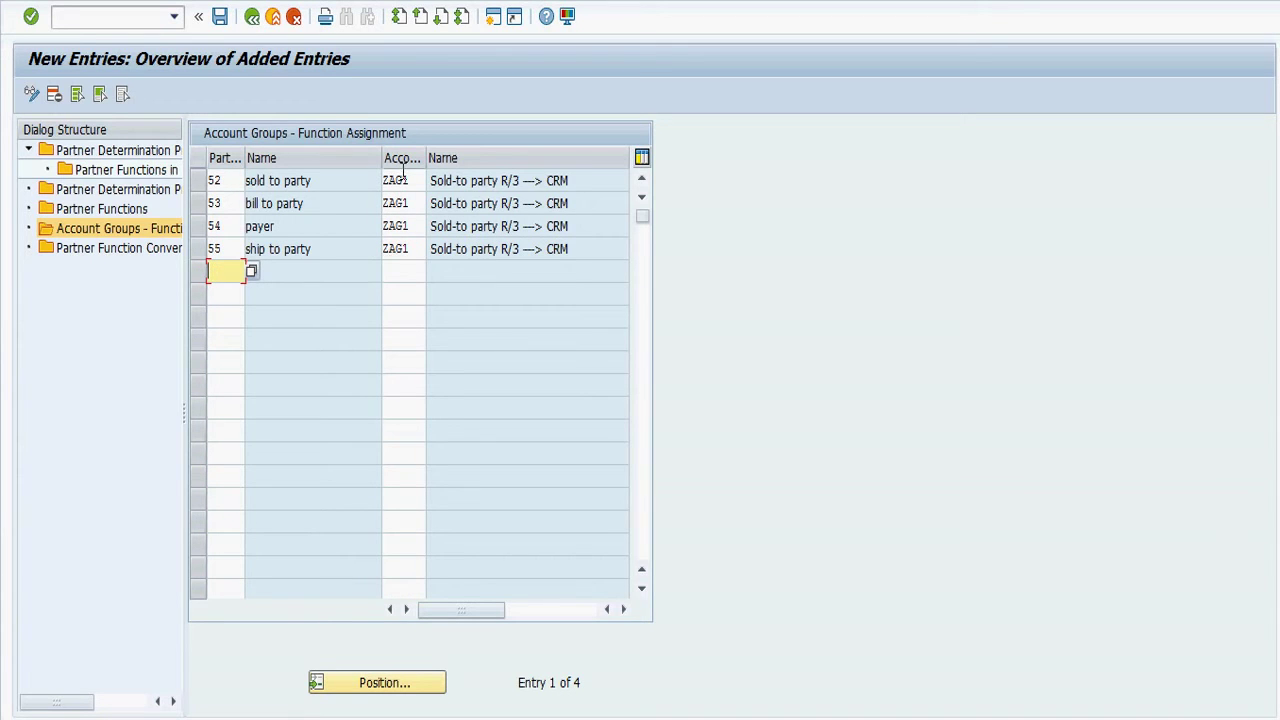
Switch to Notepad and add the note "i had one account group i assign that partner function in one accout group".
key(alt+Tab)
text(i had )
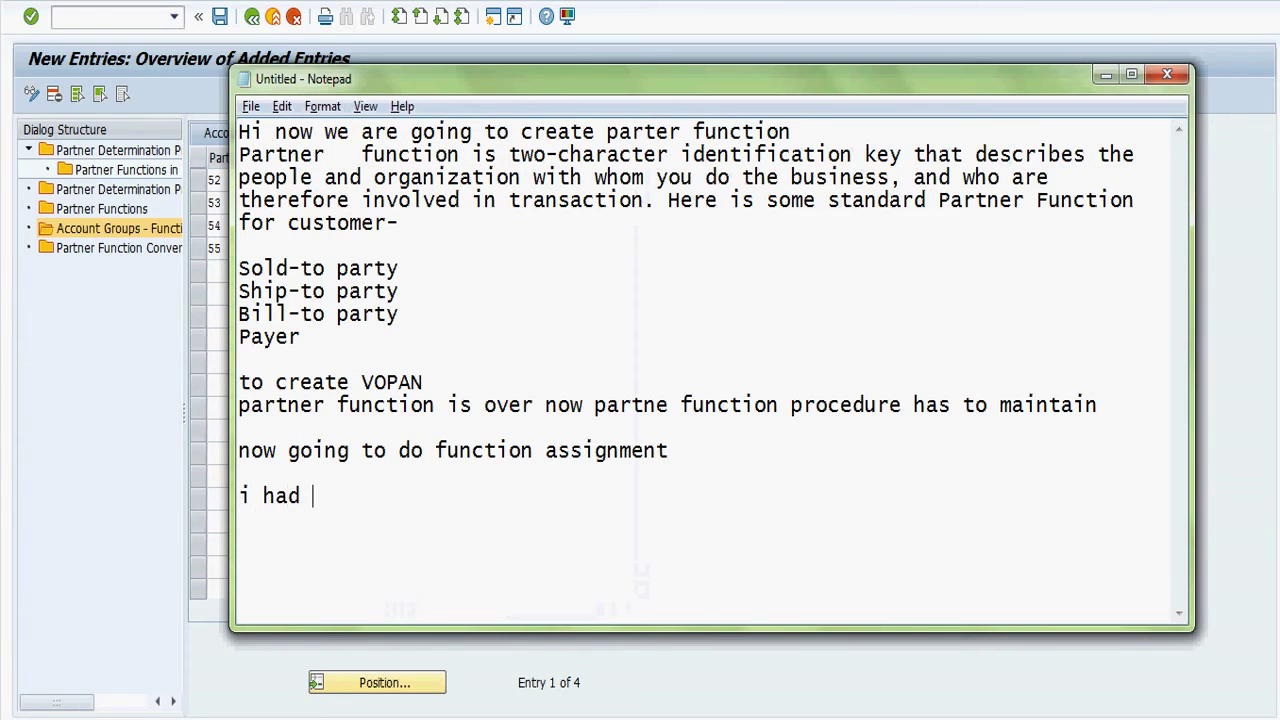
text(one account)
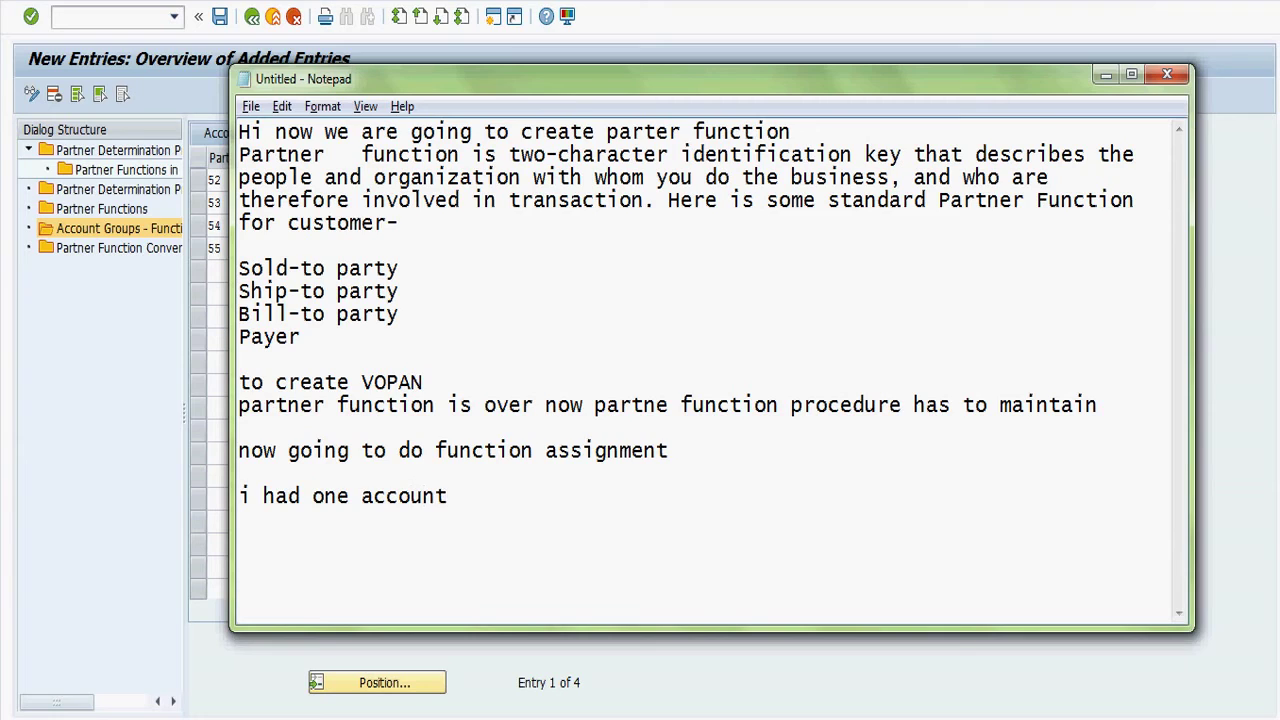
text( group i s)
key(BackSpace)
text(assign)
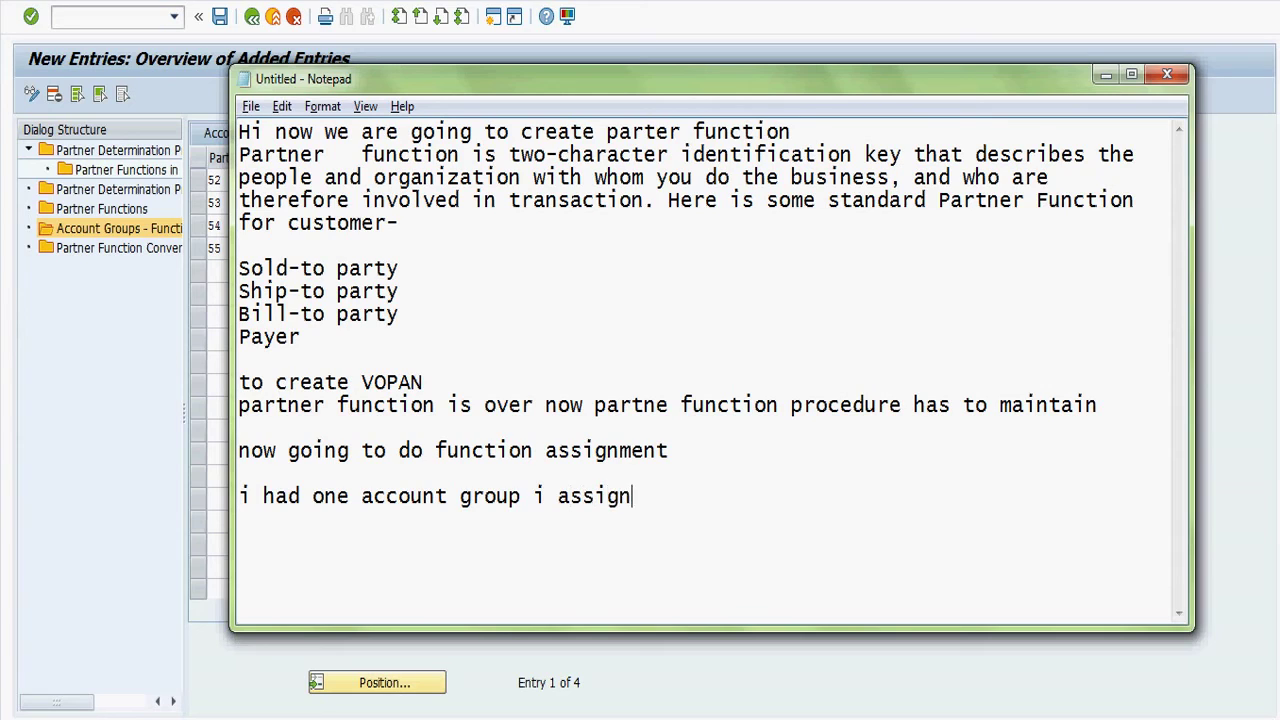
text( that par)
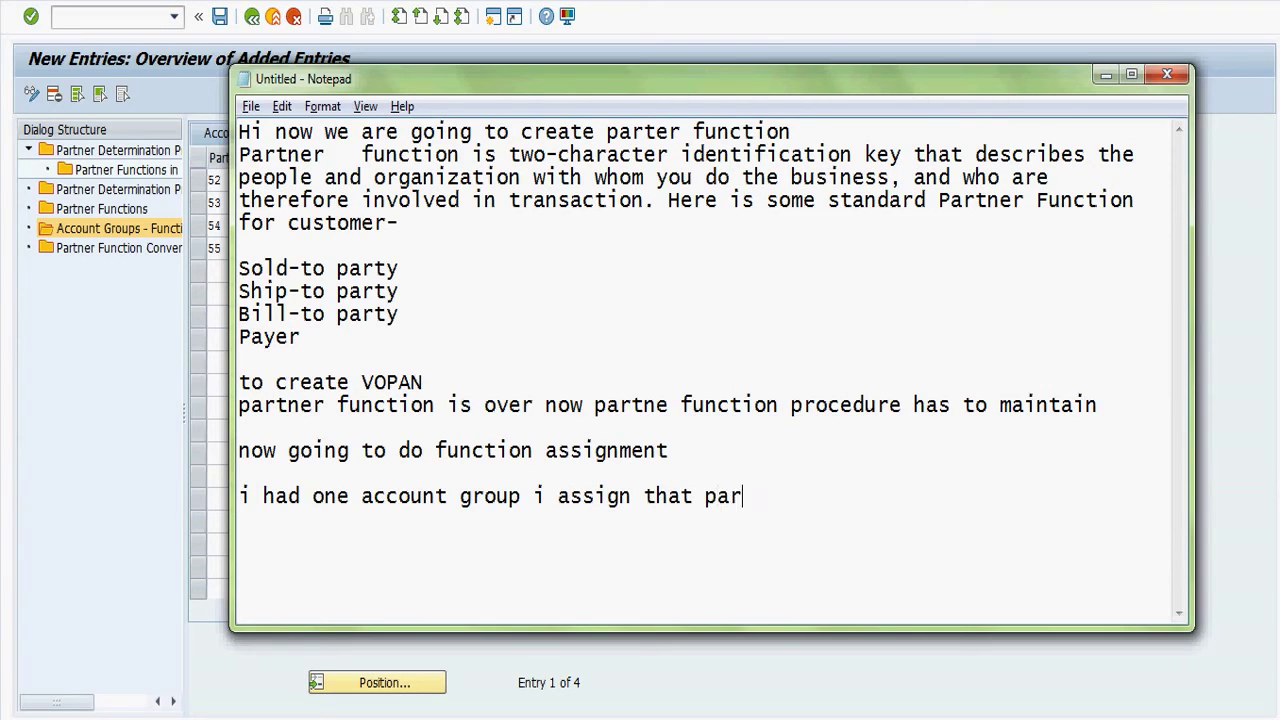
text(tner function in one )
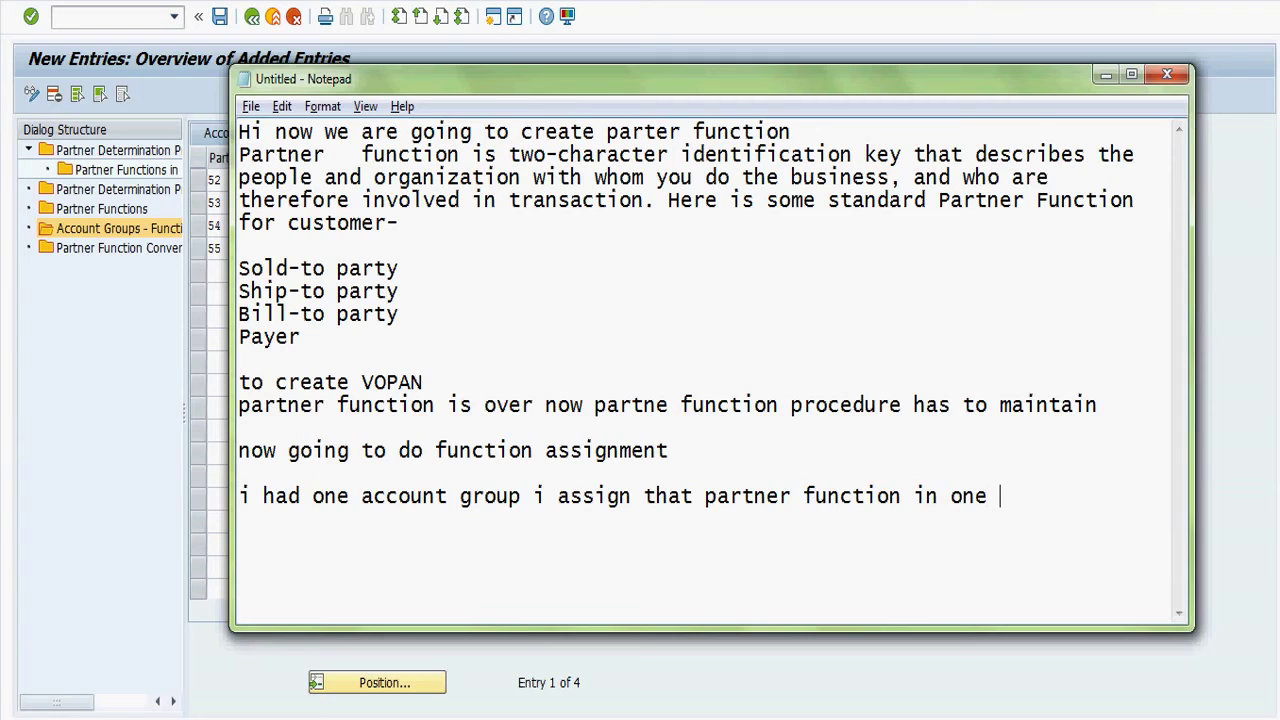
text(accout group)
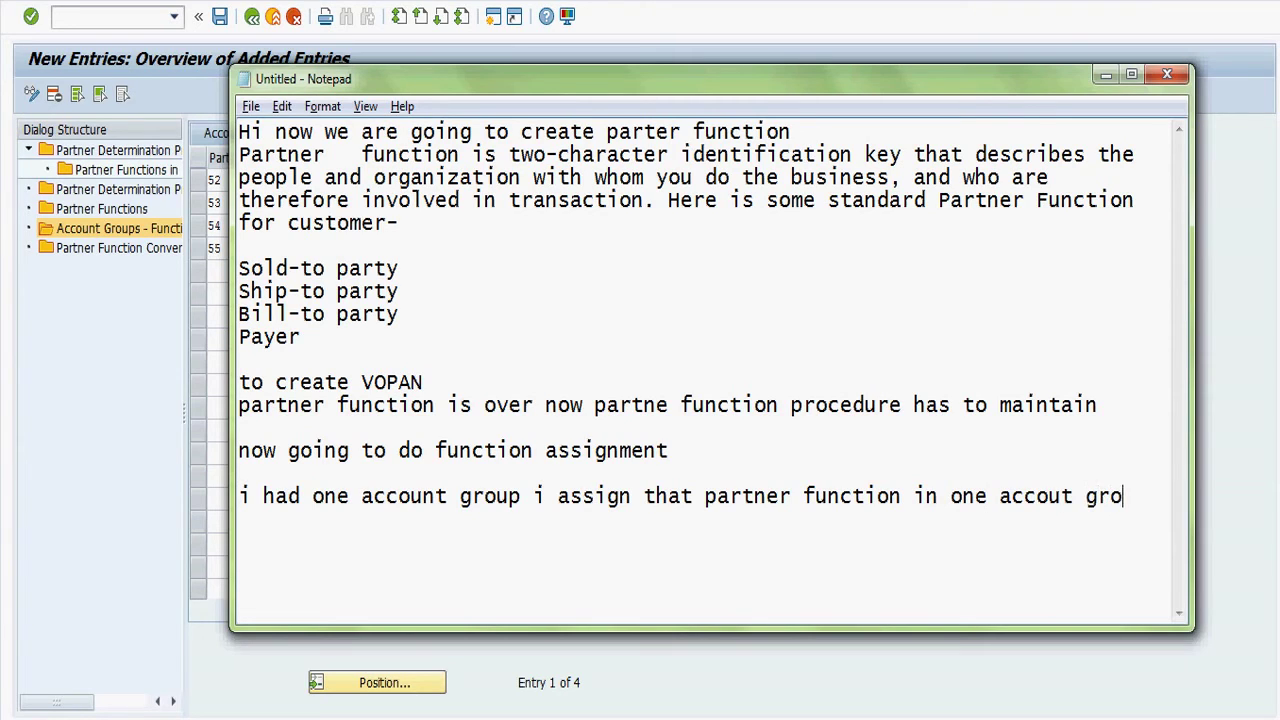
Continue the note on a new line with "so that whenever you are creating customer data with that account group".
key(Return)
text(so that w)
text(her)
text(never )
text(you are )
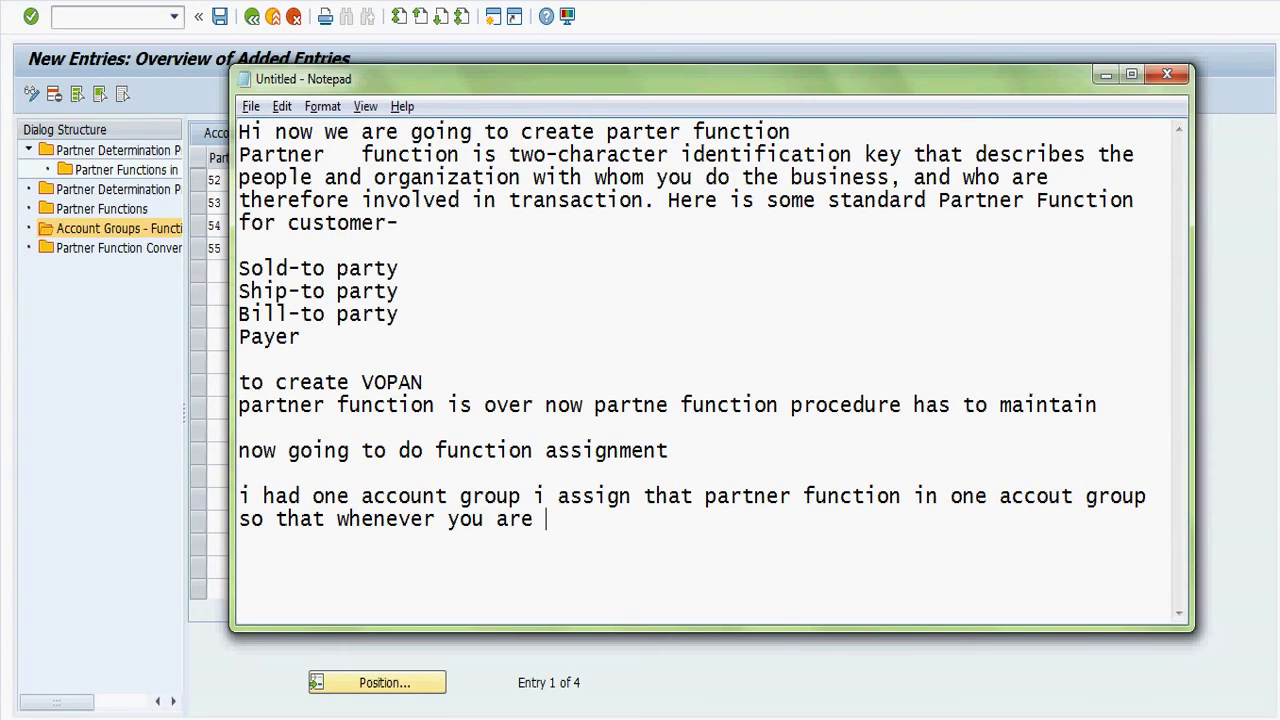
text(creating customer dta)
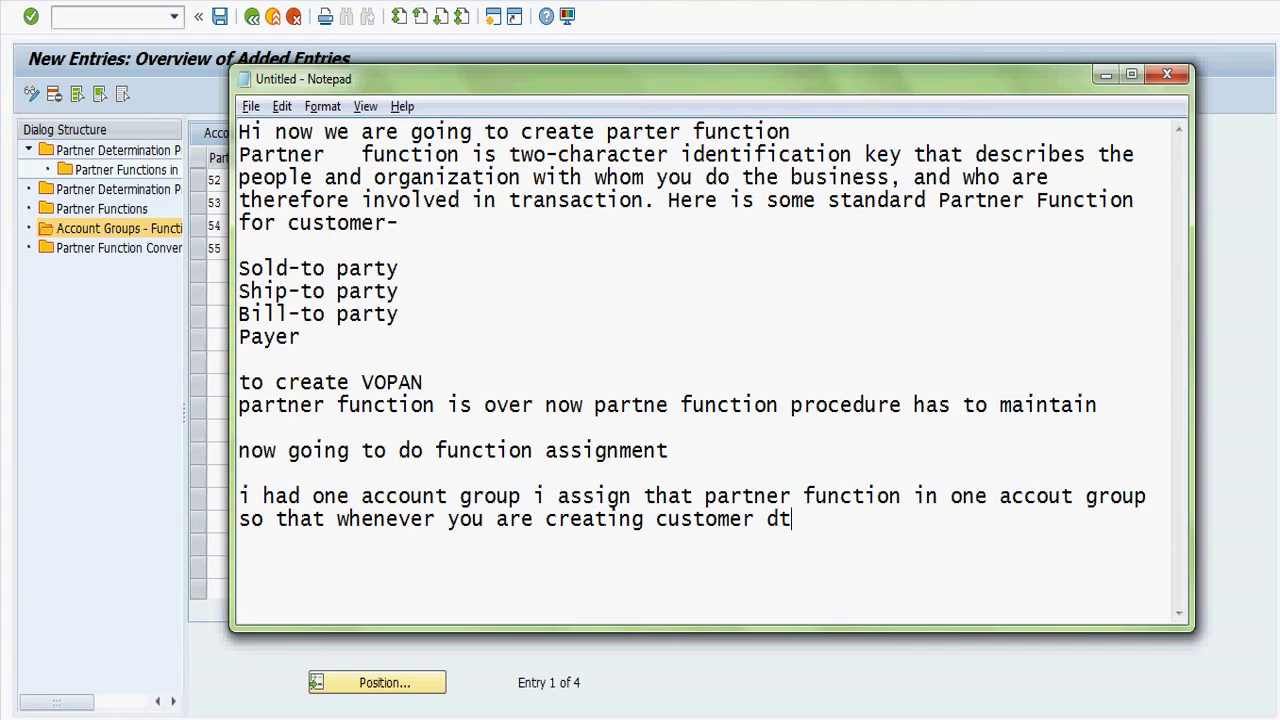
key(BackSpace)
key(BackSpace)
text(ata wi)
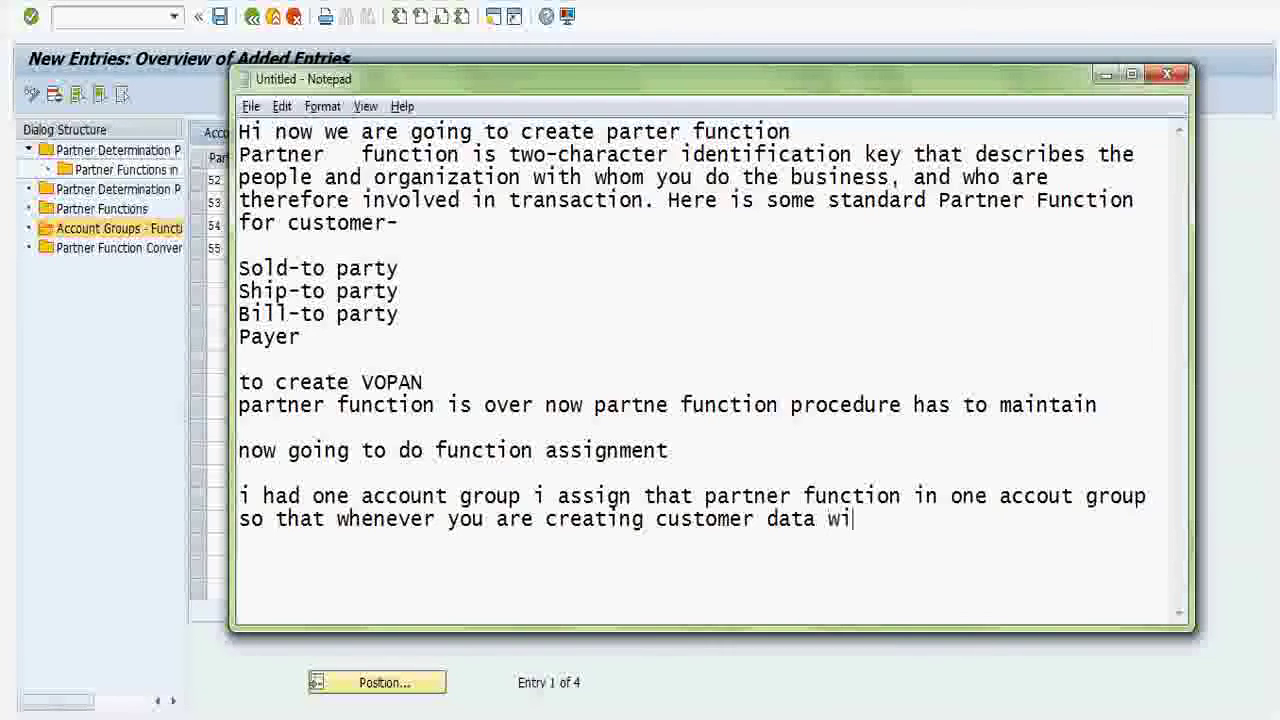
text(th that a)
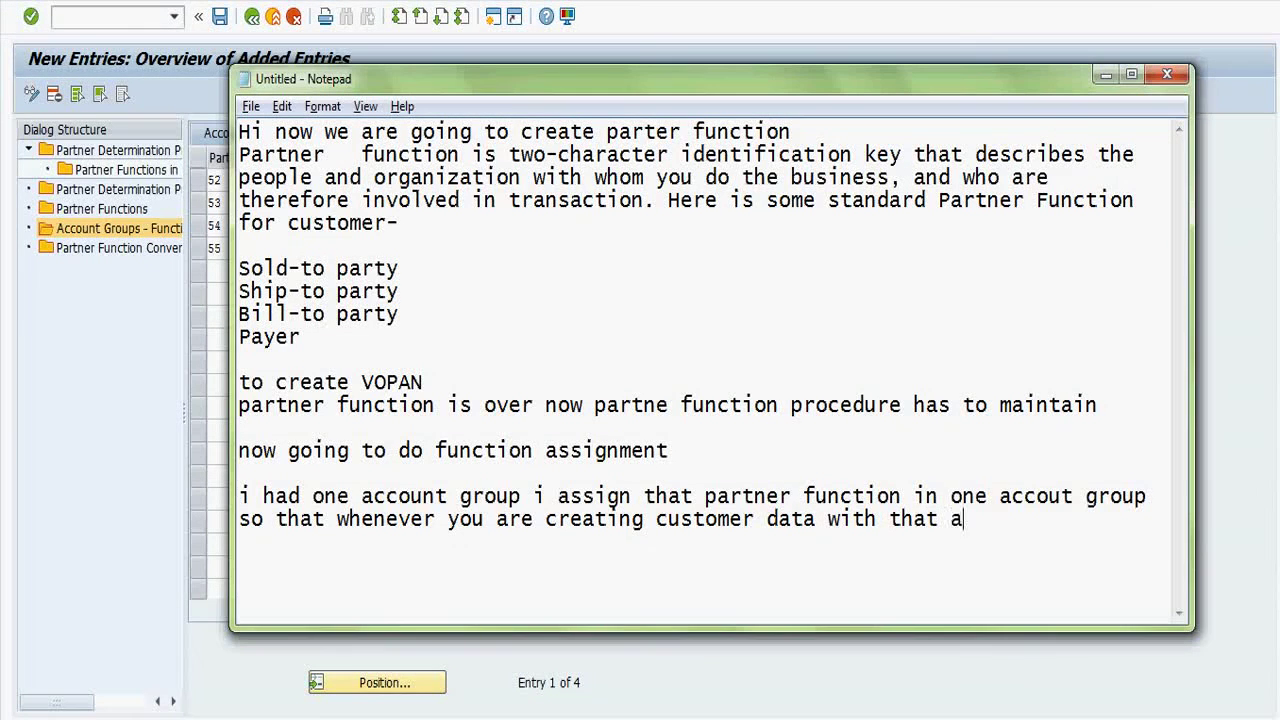
text(ccount group )
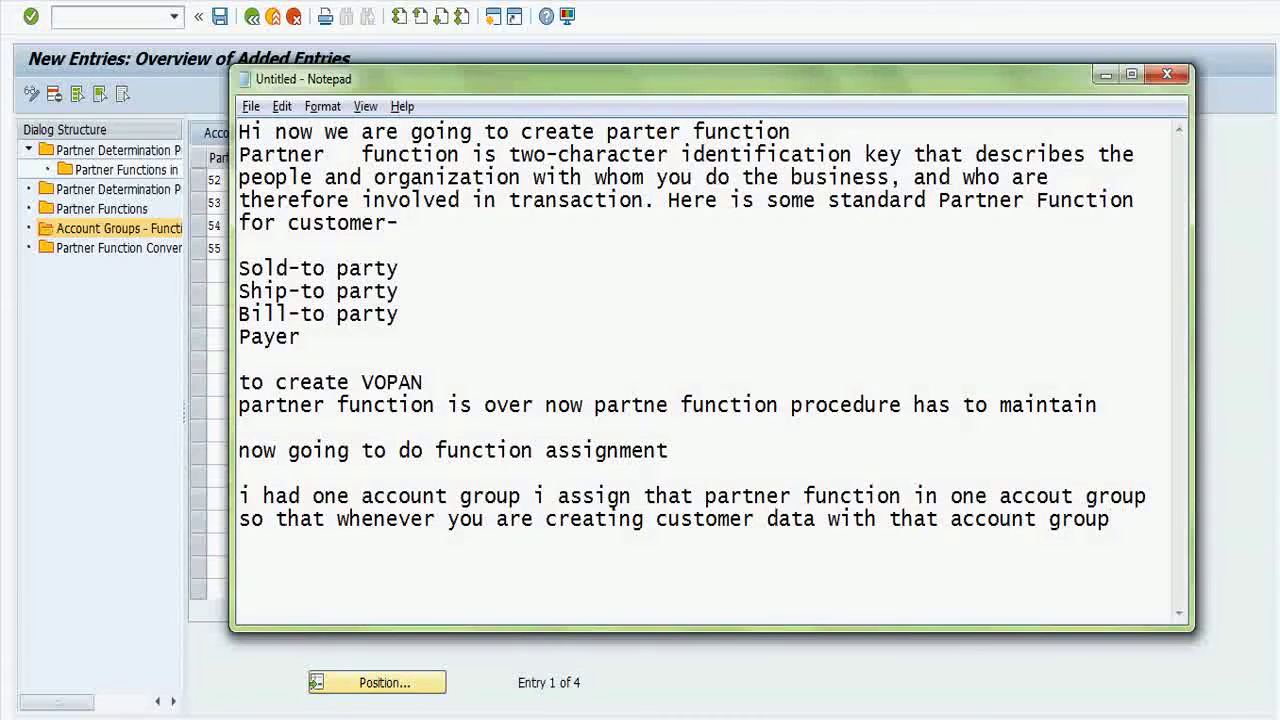
Complete the note's sentence with "these assign partner function will appear".
text(the)
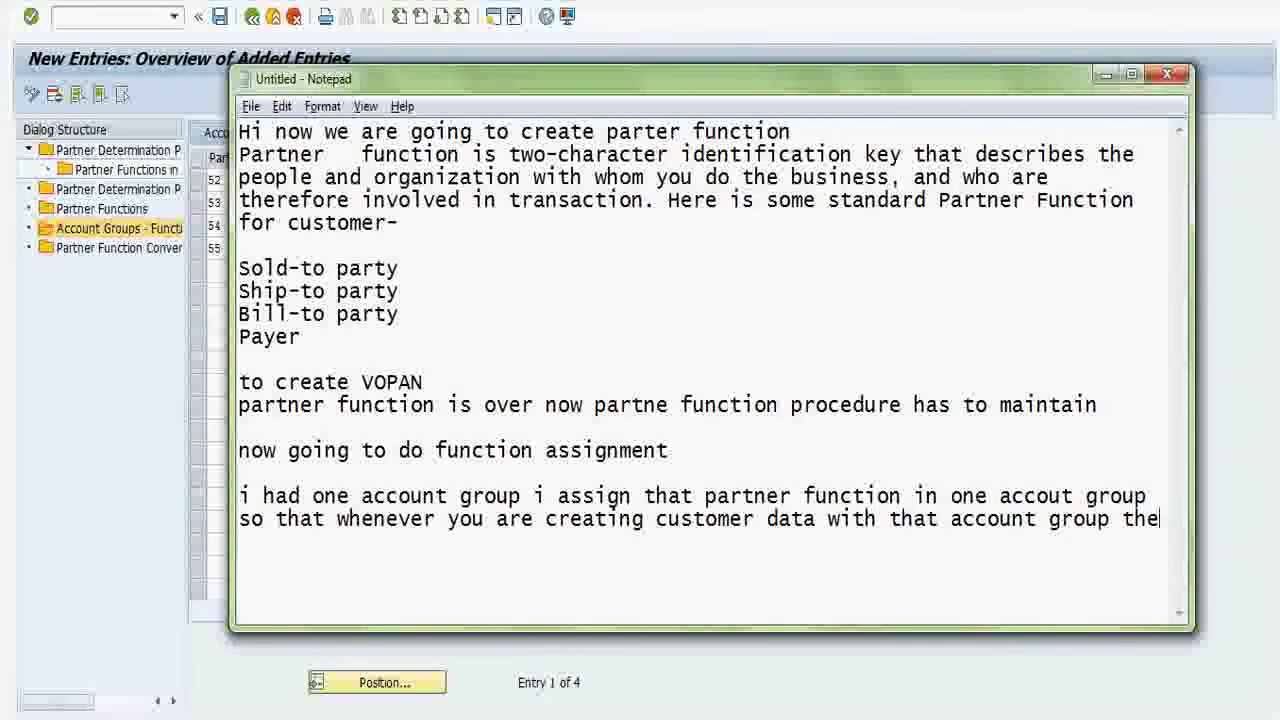
text(se)
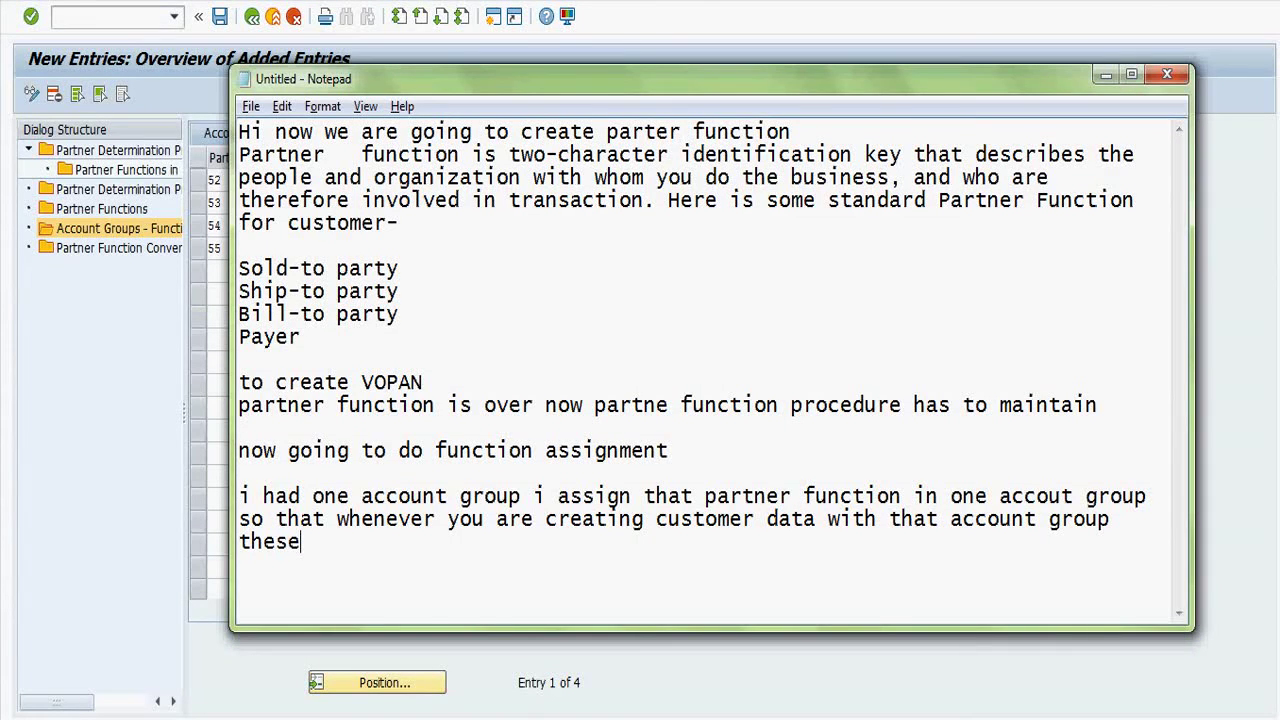
text( assign partn)
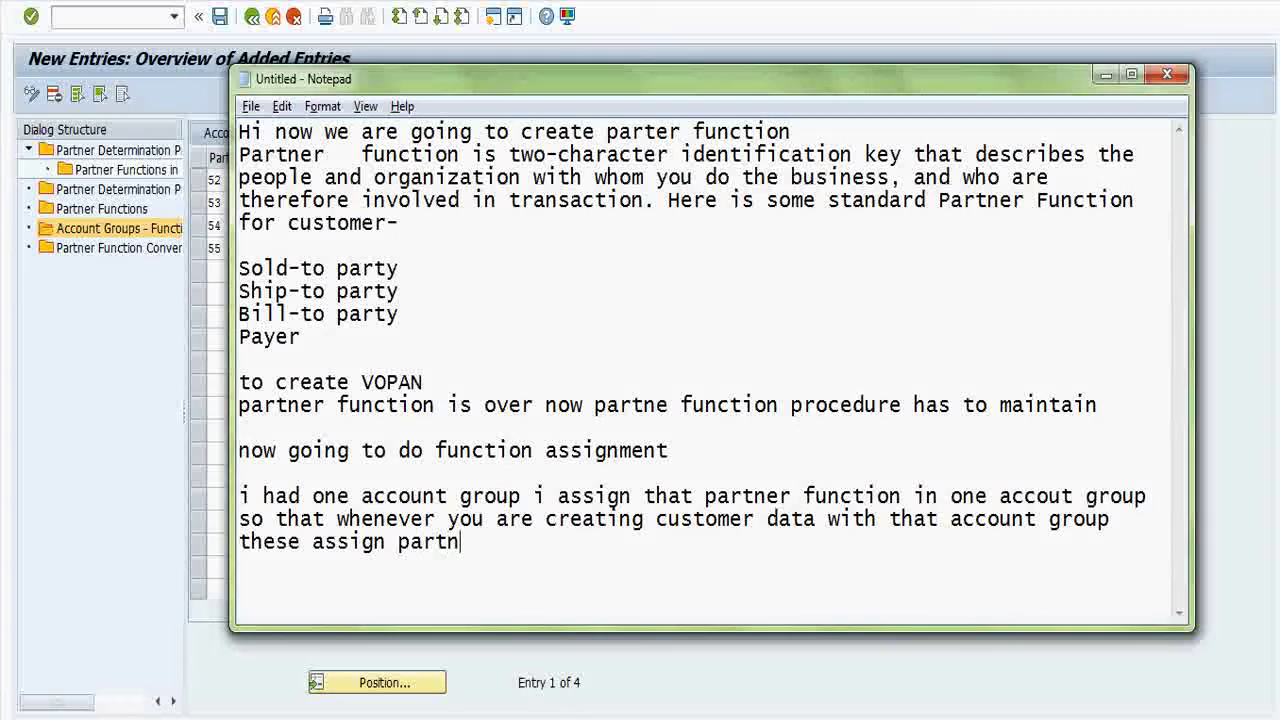
text(er function will )
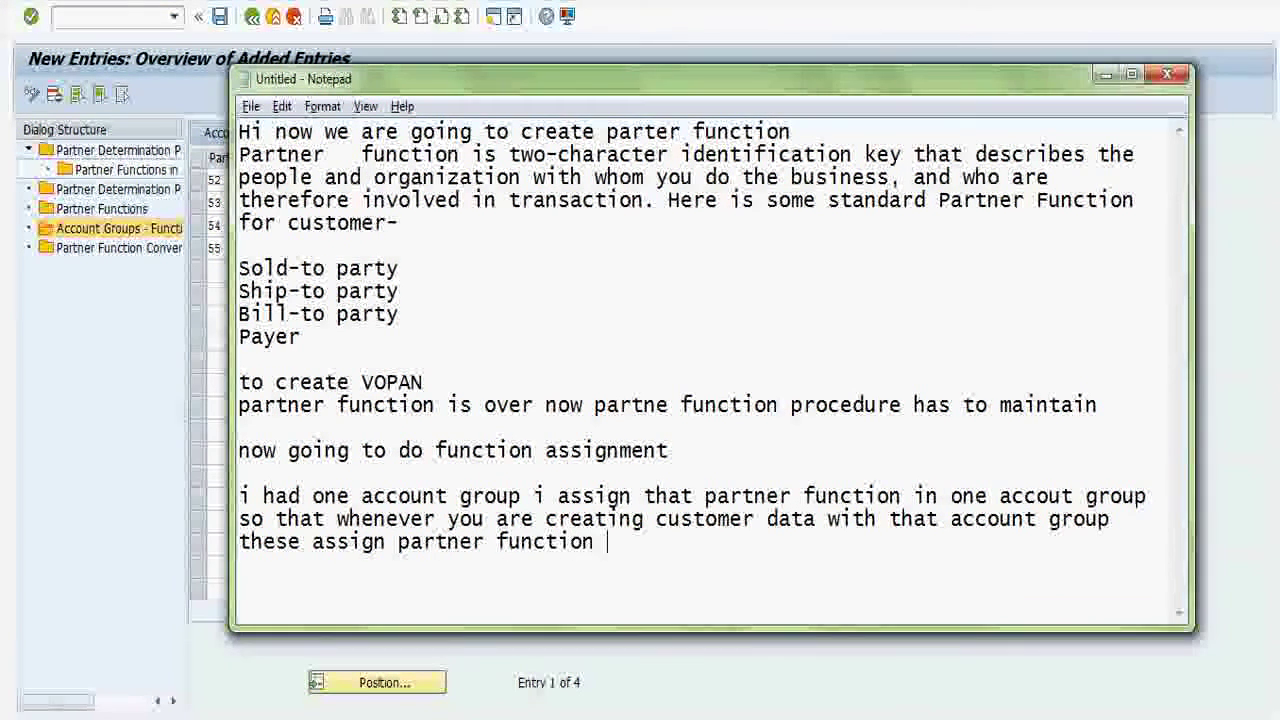
text(appear)
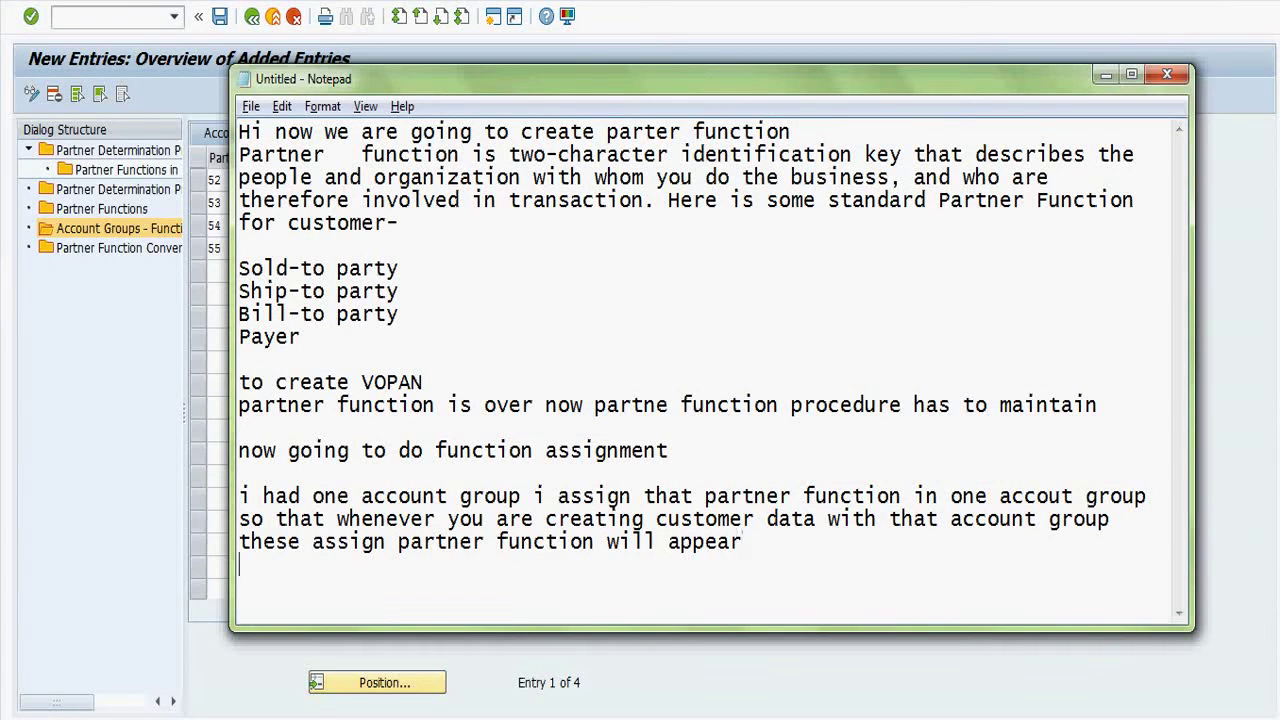
Save the account group function assignments in SAP and exit the partner determination settings back to the customizing project screen.
click(151, 108)
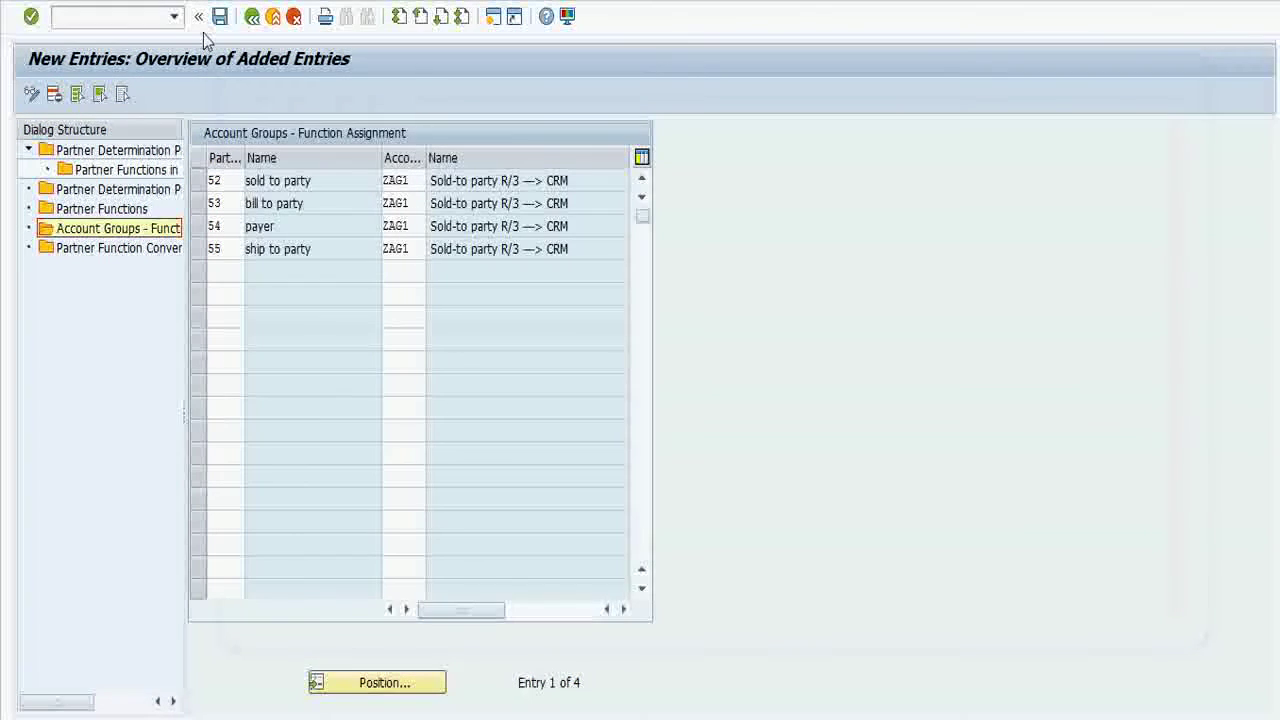
click(221, 17)
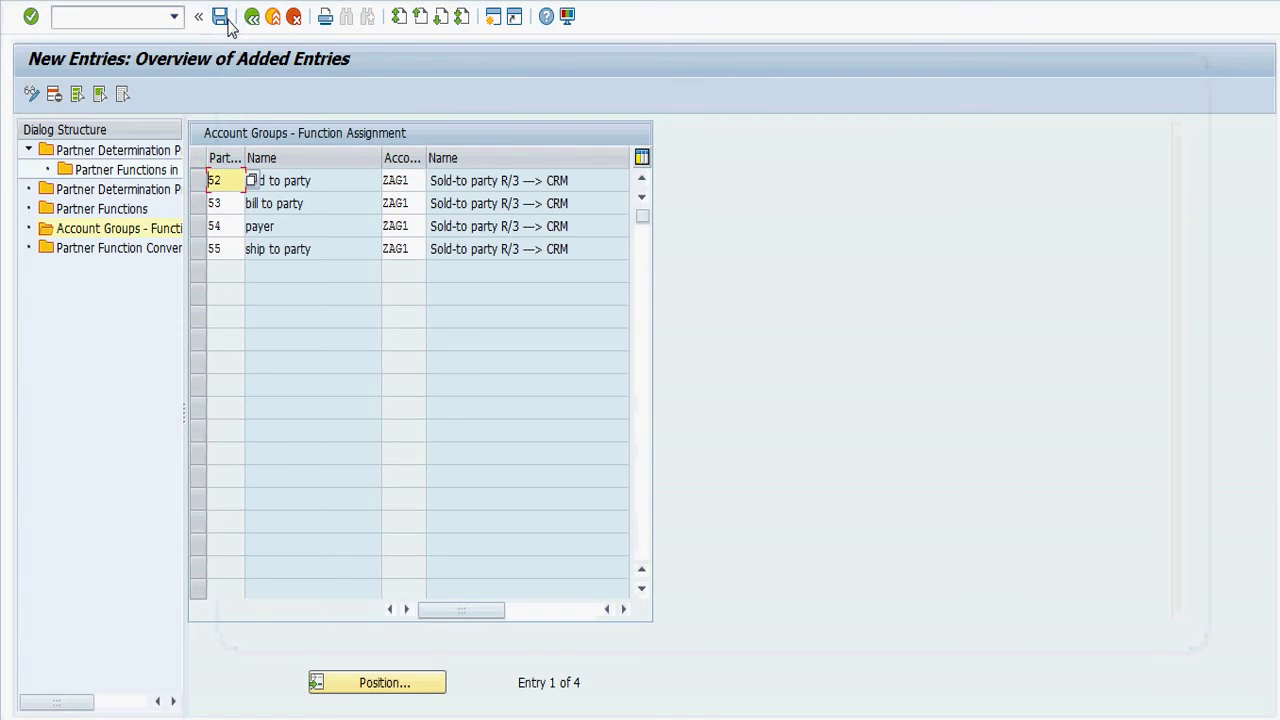
click(252, 18)
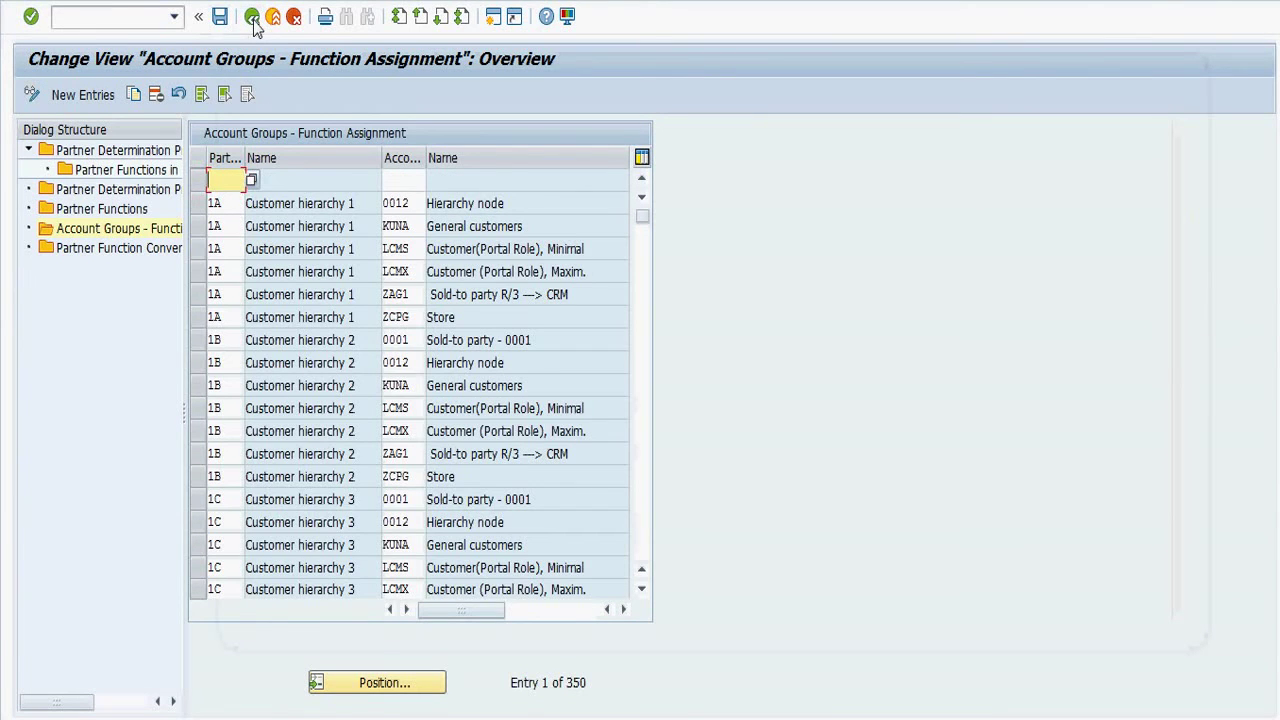
click(253, 19)
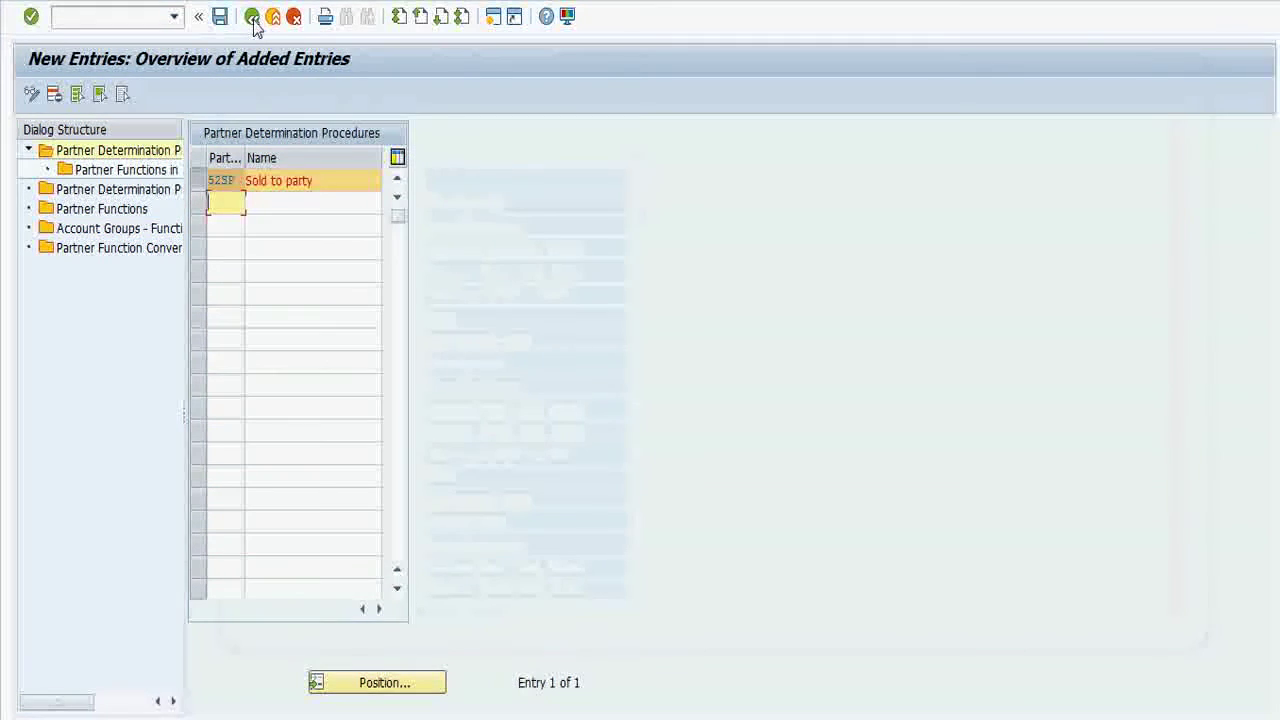
click(253, 19)
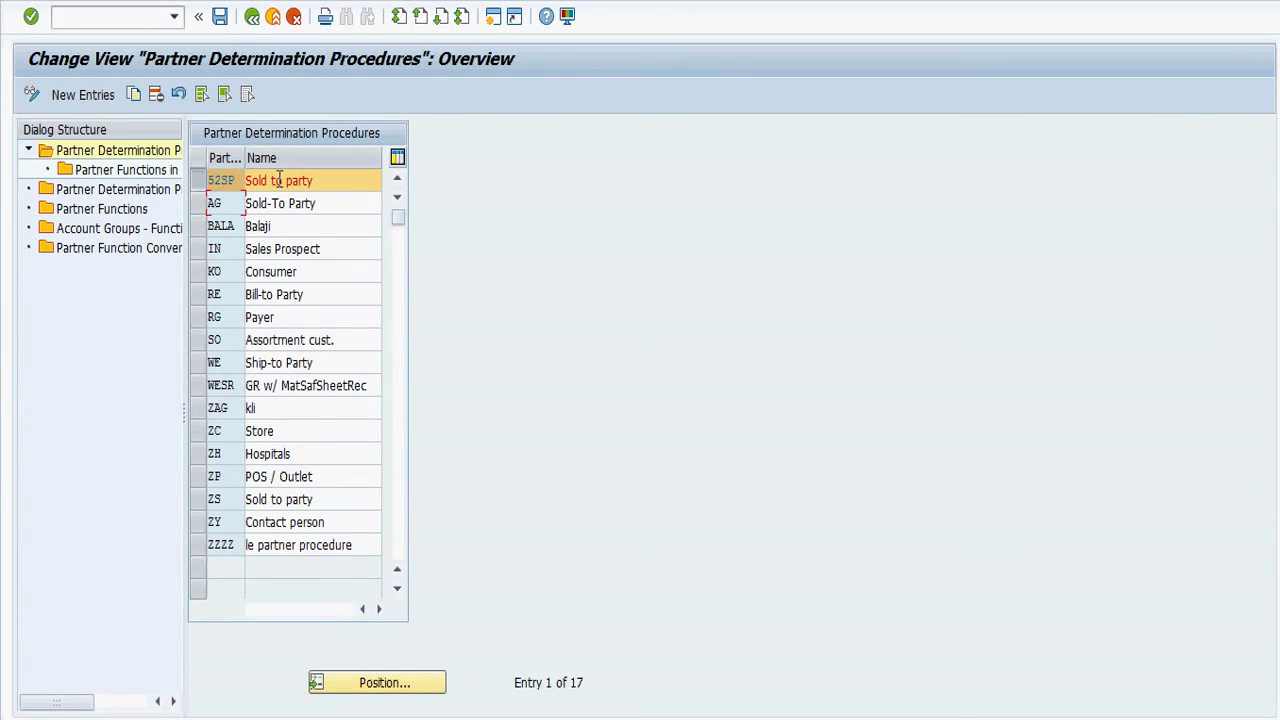
click(253, 18)
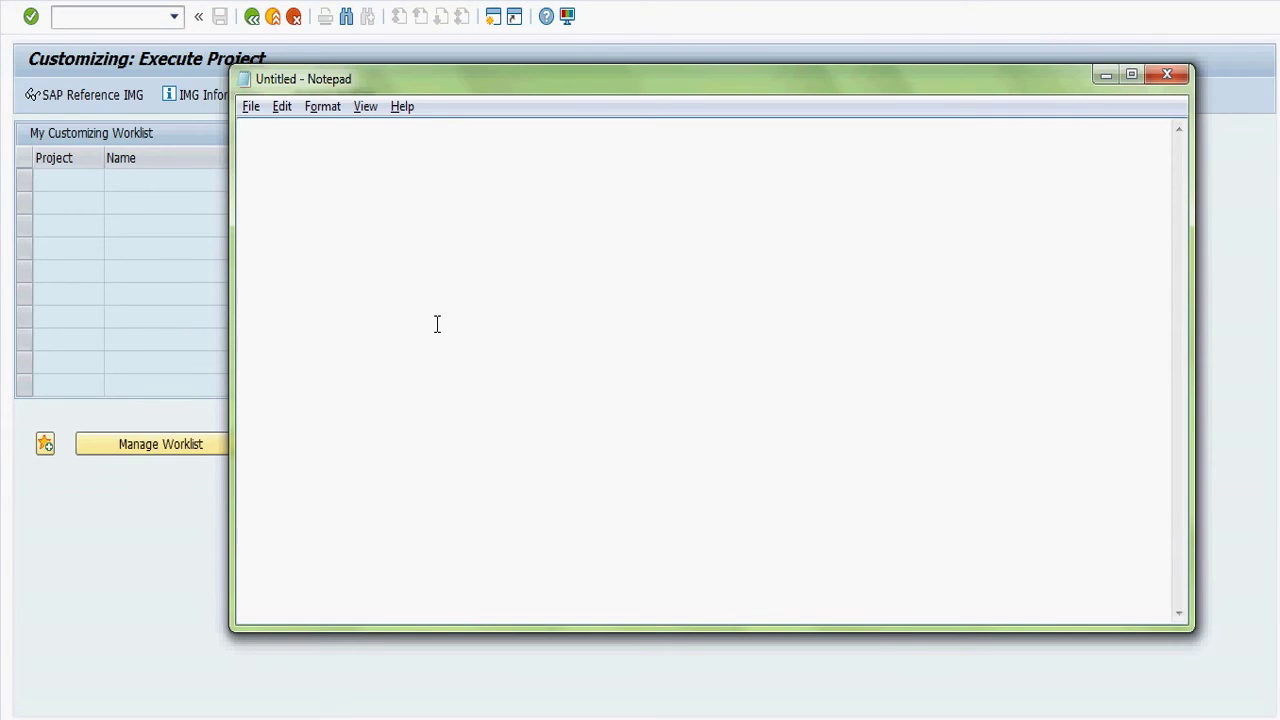
In a blank Notepad note, write "Creating material with sales view" and "MM01" on the following line.
text(Creation)
key(BackSpace)
key(BackSpace)
text(nfg mater)
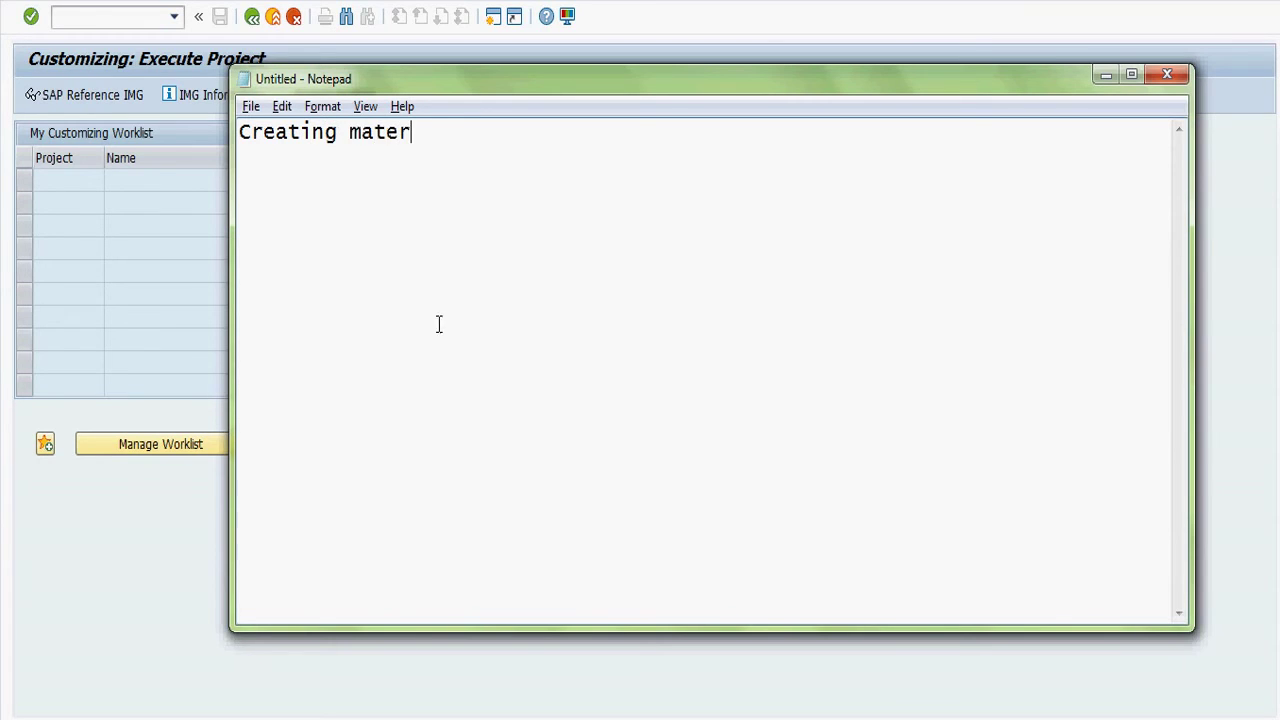
text(ial with )
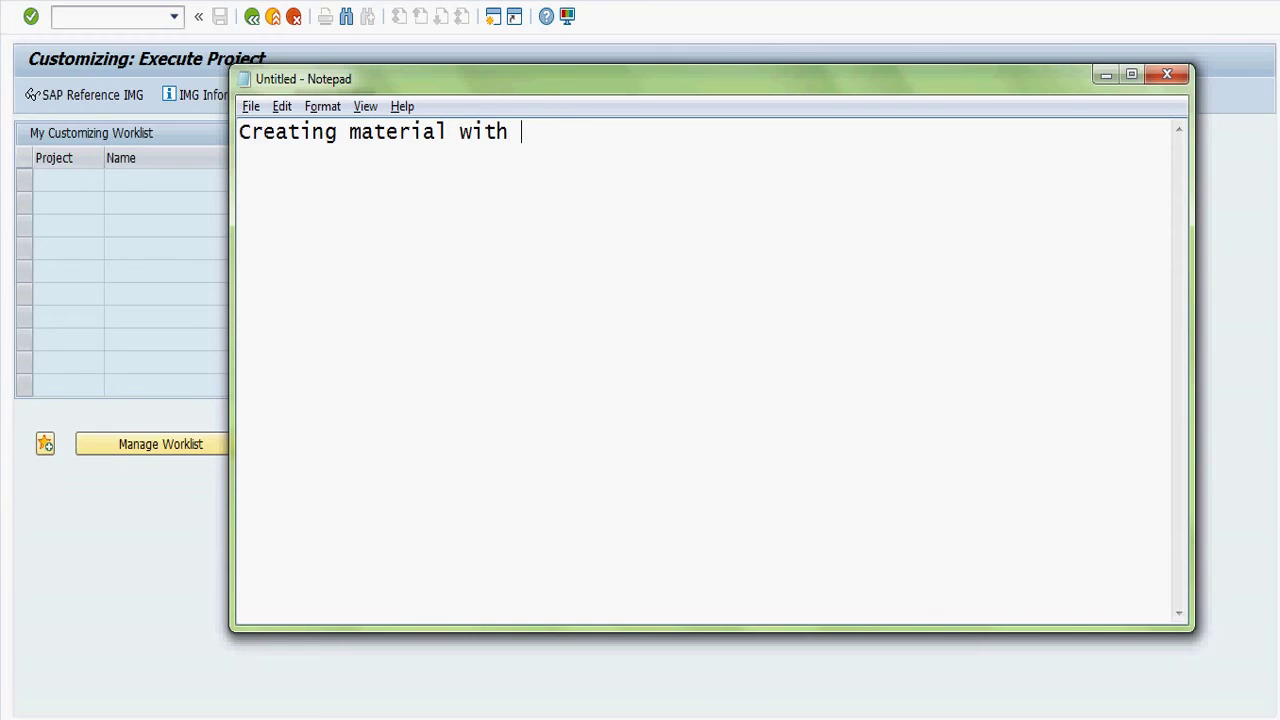
text(sales view)
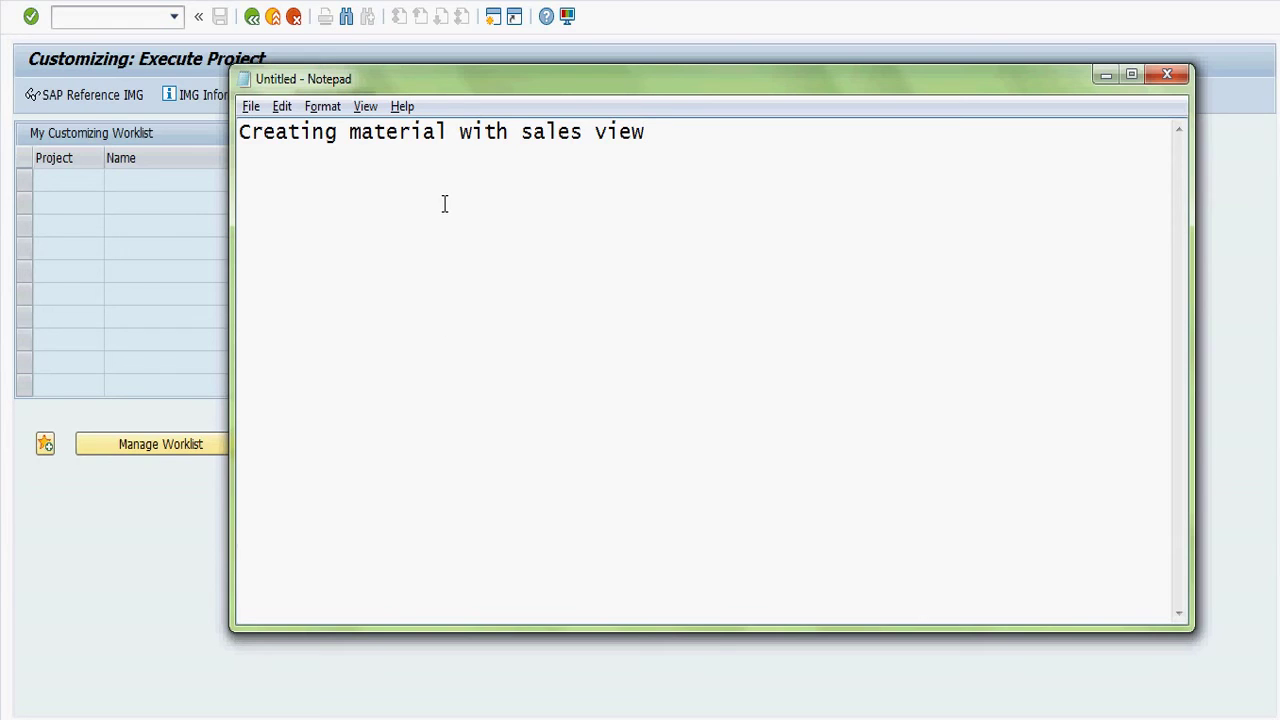
key(Return)
text(MM01)
Return to SAP and start the material creation transaction with /nmm01.
click(87, 620)
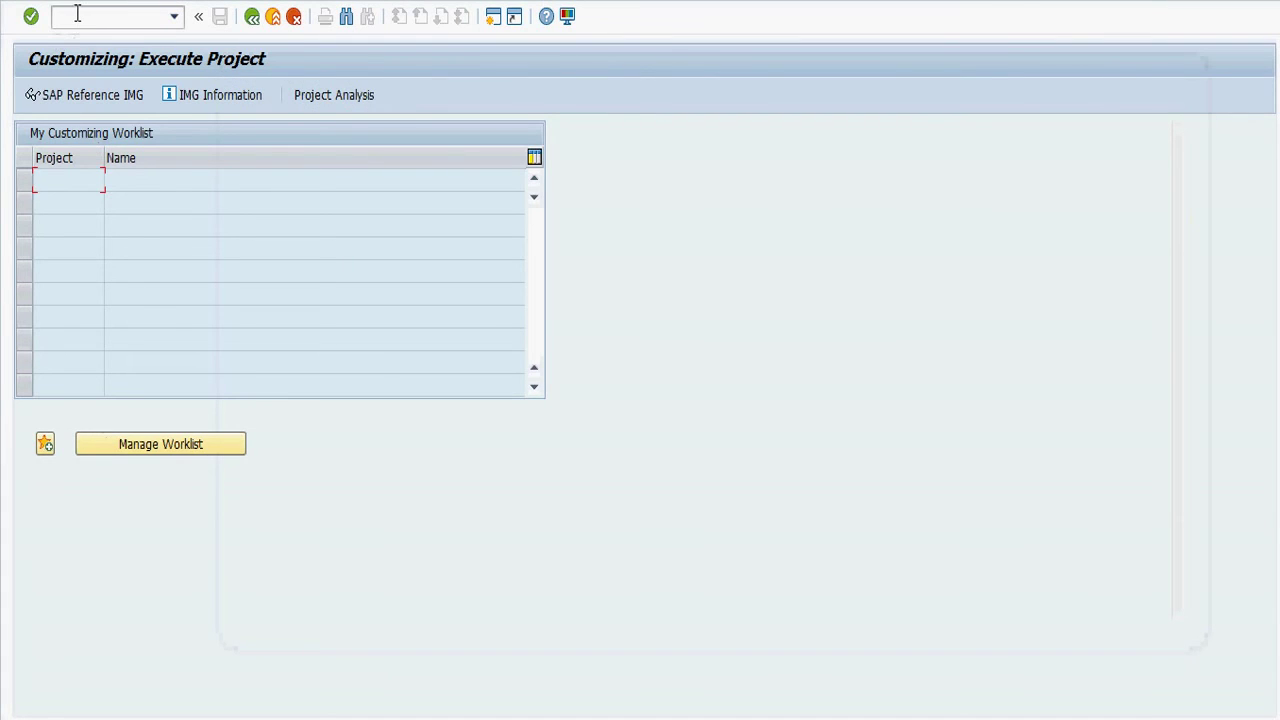
text(/nmm01)
key(Return)
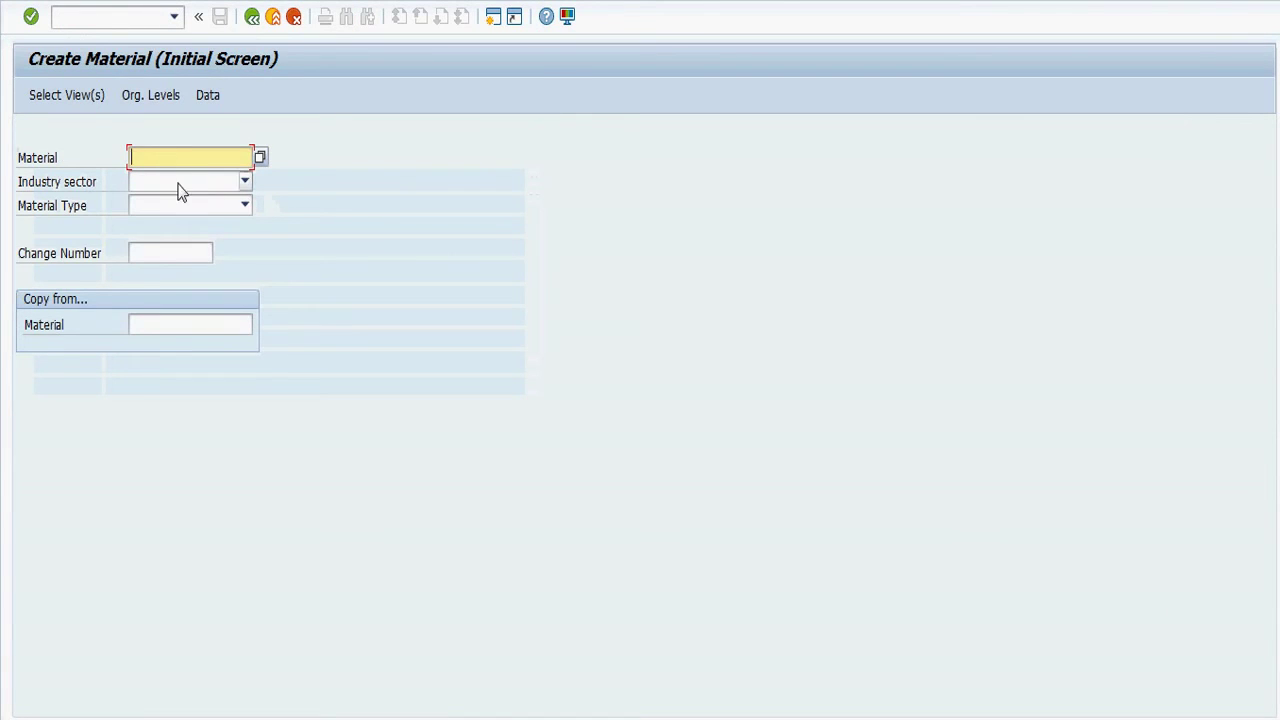
Set the industry sector to Mechanical Engineering and the material type to Finished product, and continue to the view selection.
click(180, 182)
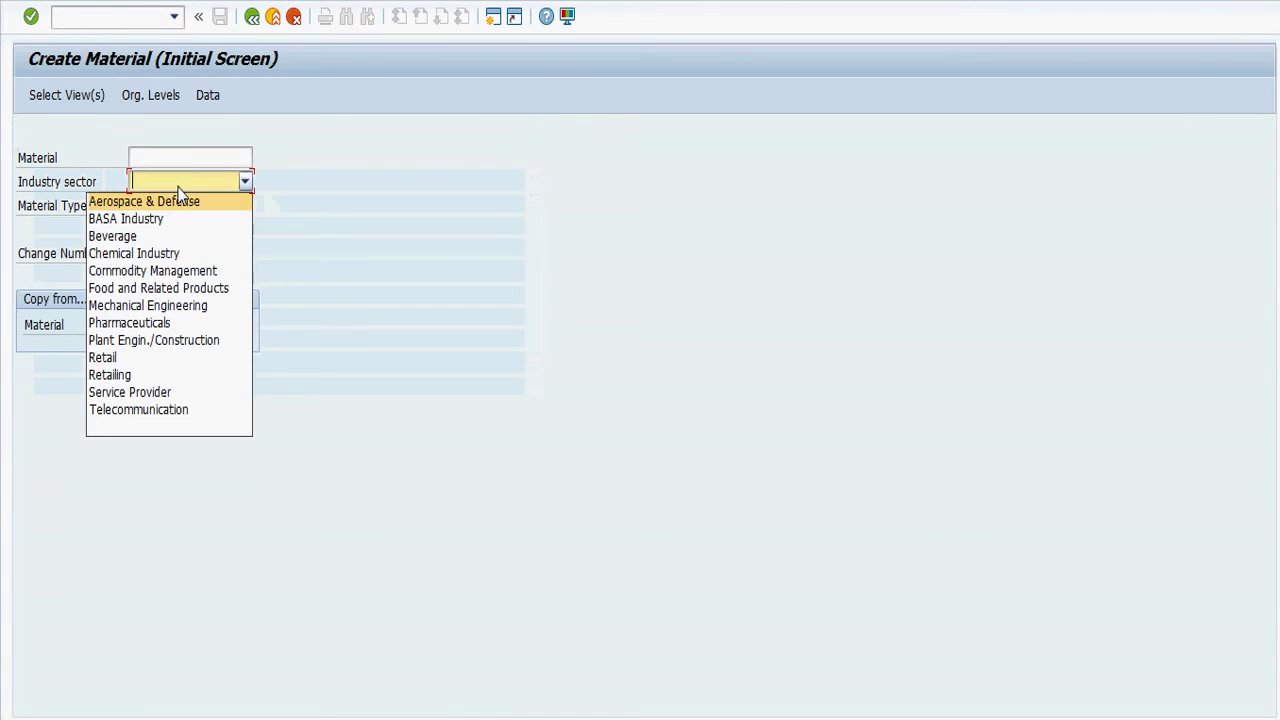
click(165, 305)
click(193, 206)
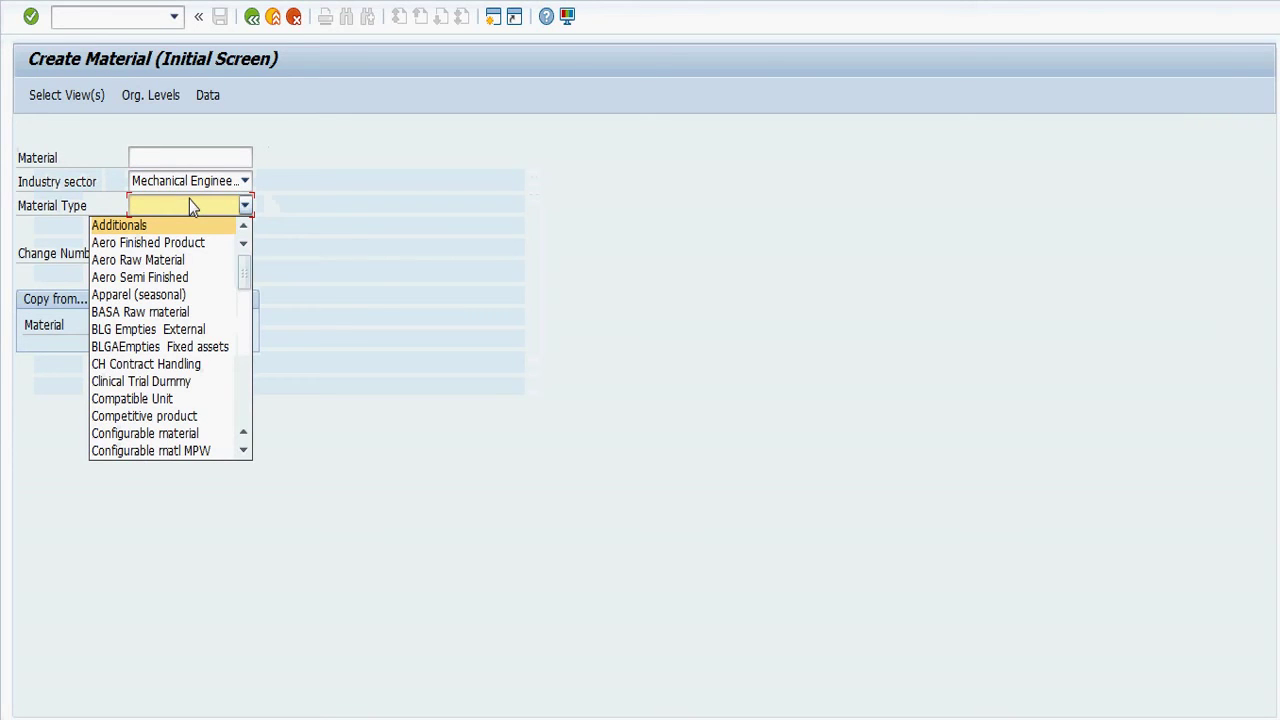
scroll(170, 300, down, 10)
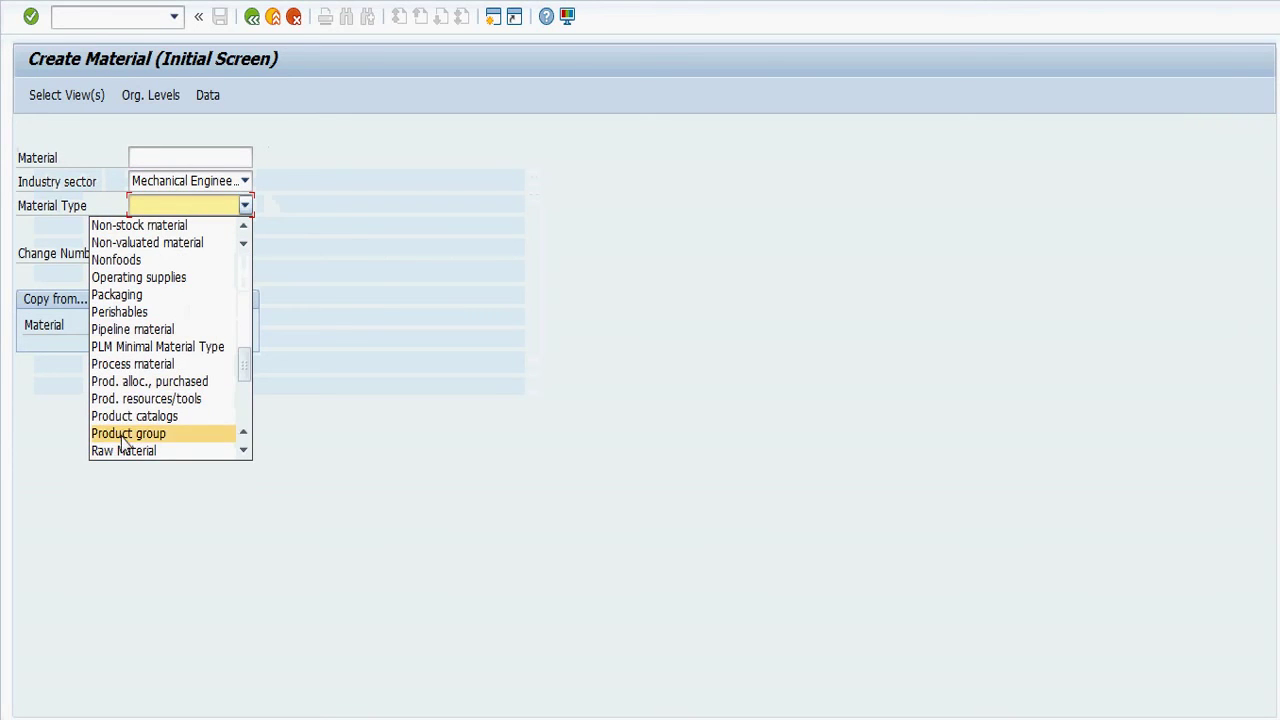
scroll(137, 414, up, 3)
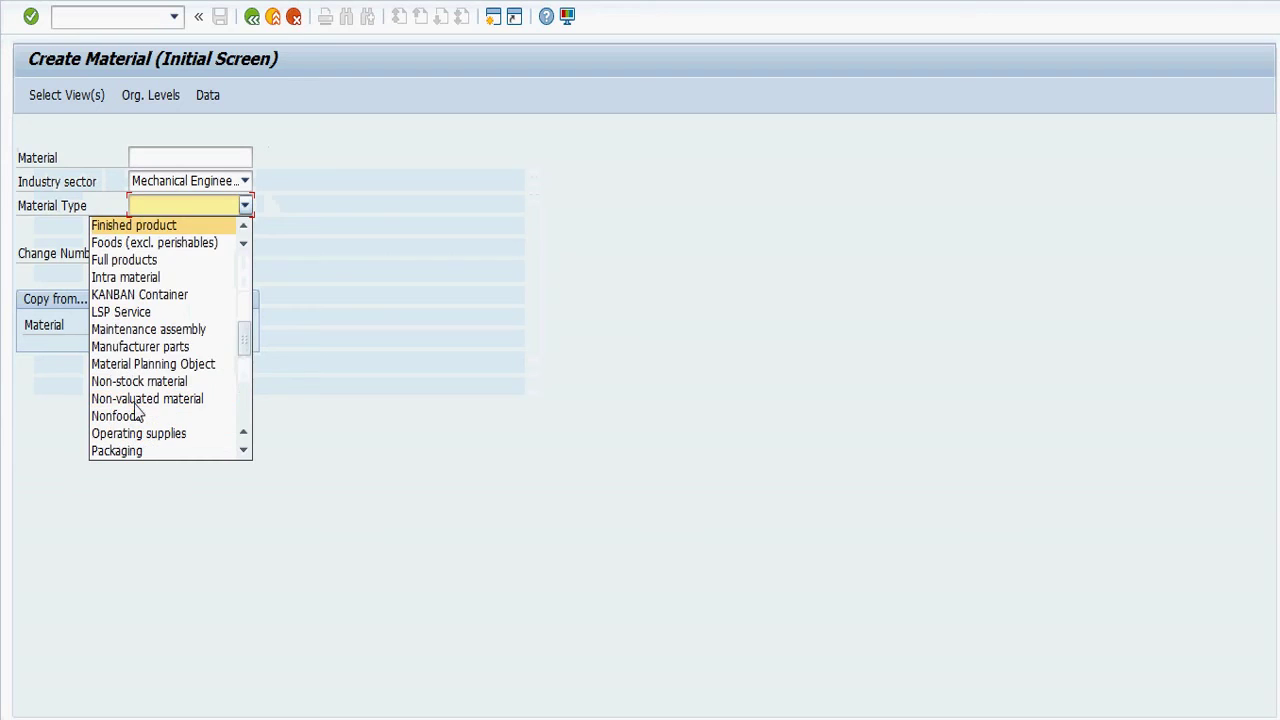
click(138, 214)
click(141, 210)
scroll(143, 236, down, 3)
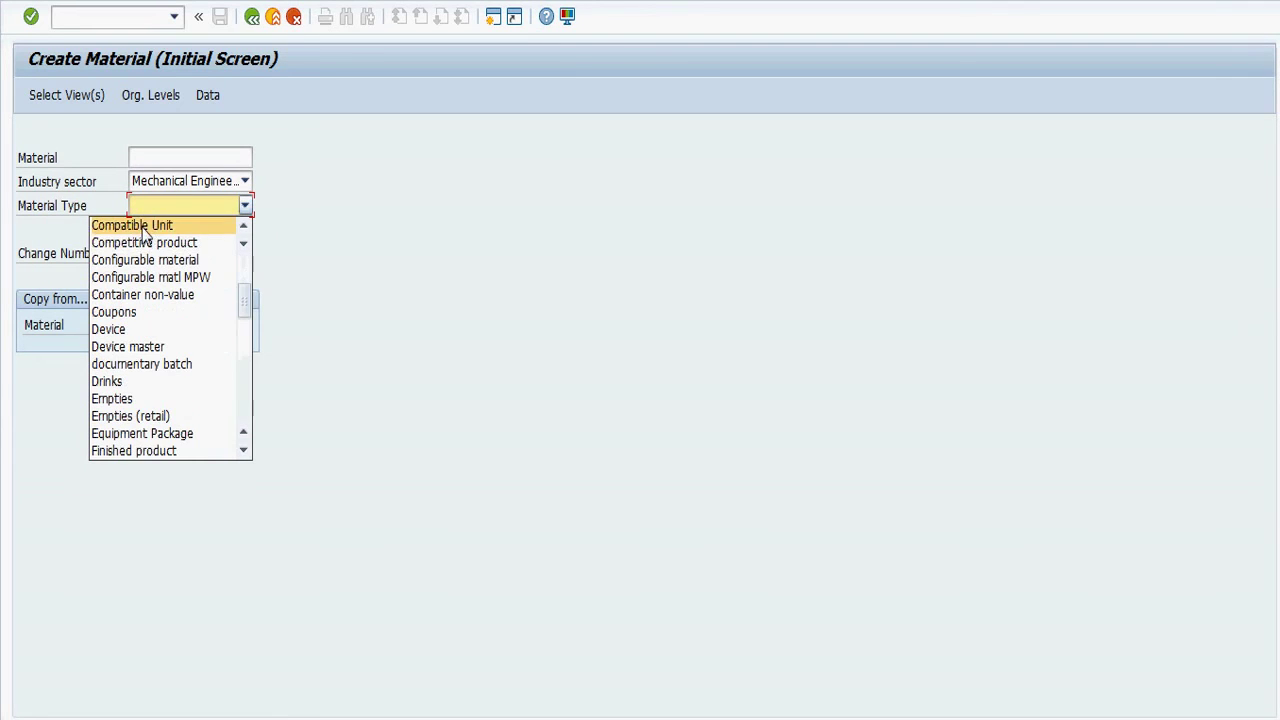
scroll(143, 246, down, 1)
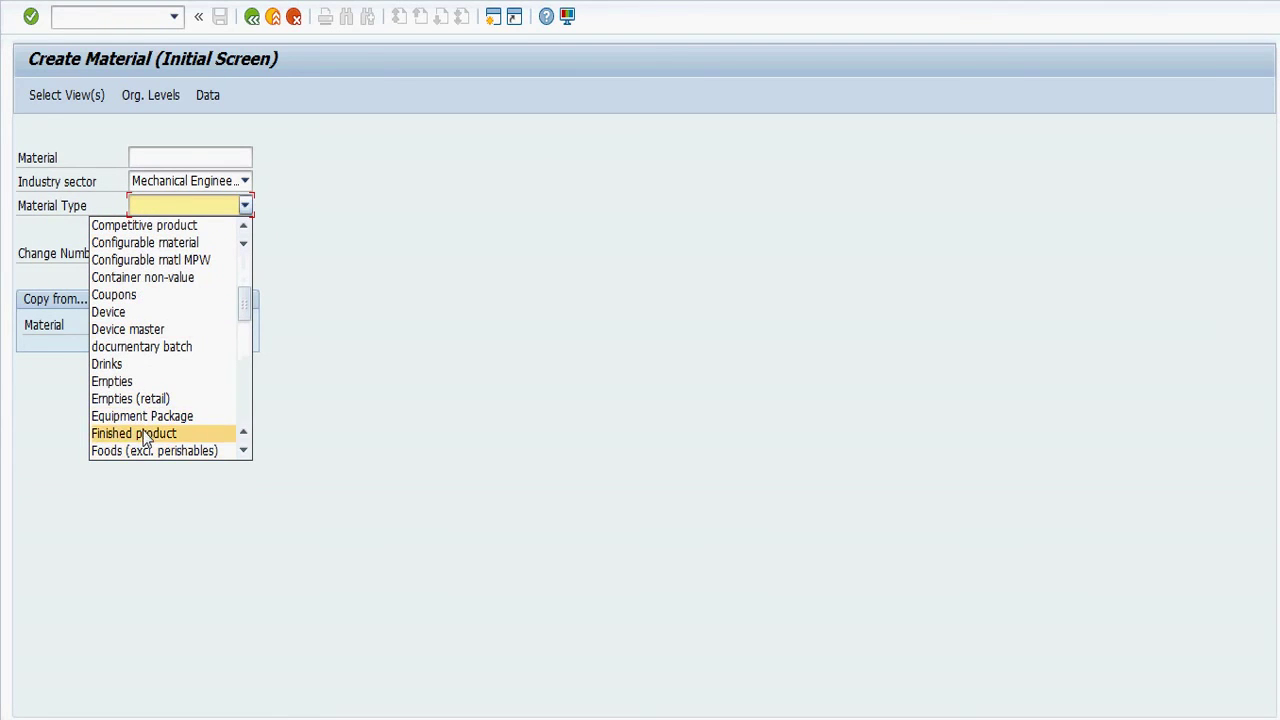
click(178, 433)
key(Return)
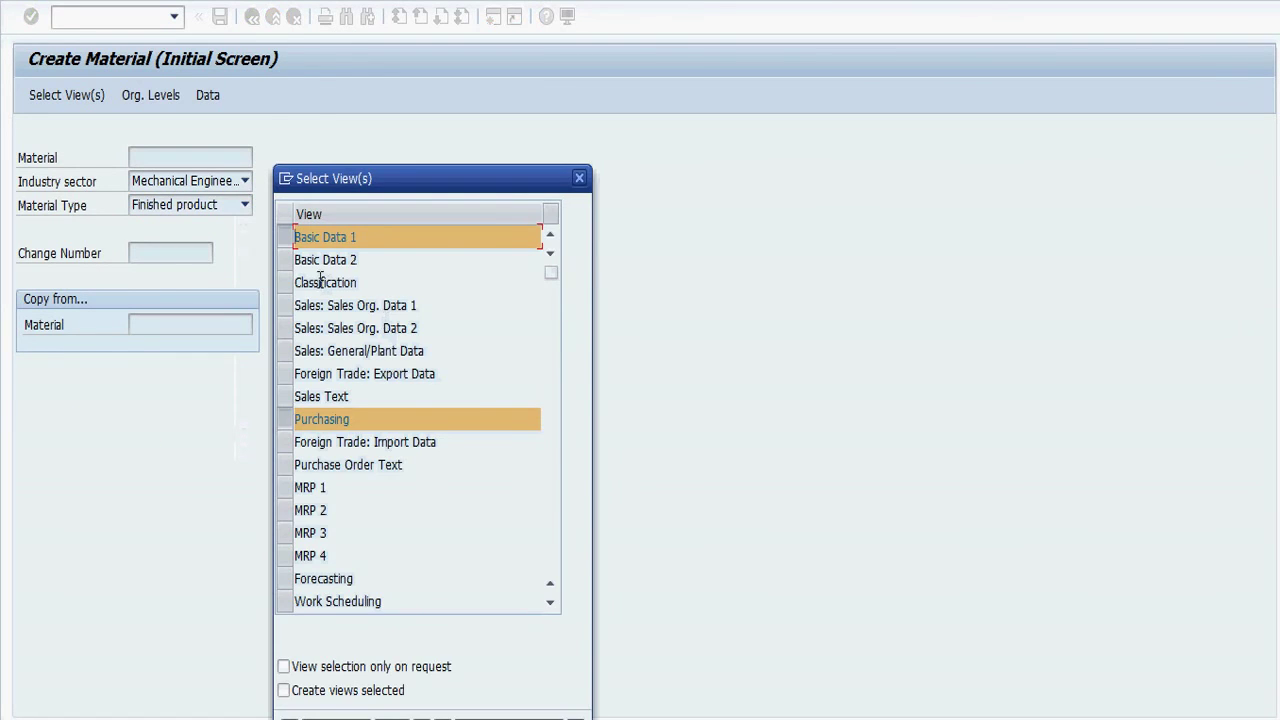
Add the views Sales Org. Data 1 and 2, Sales: General/Plant Data, MRP 1 and MRP 2, deselect General Plant Data / Storage 2, and confirm.
click(286, 306)
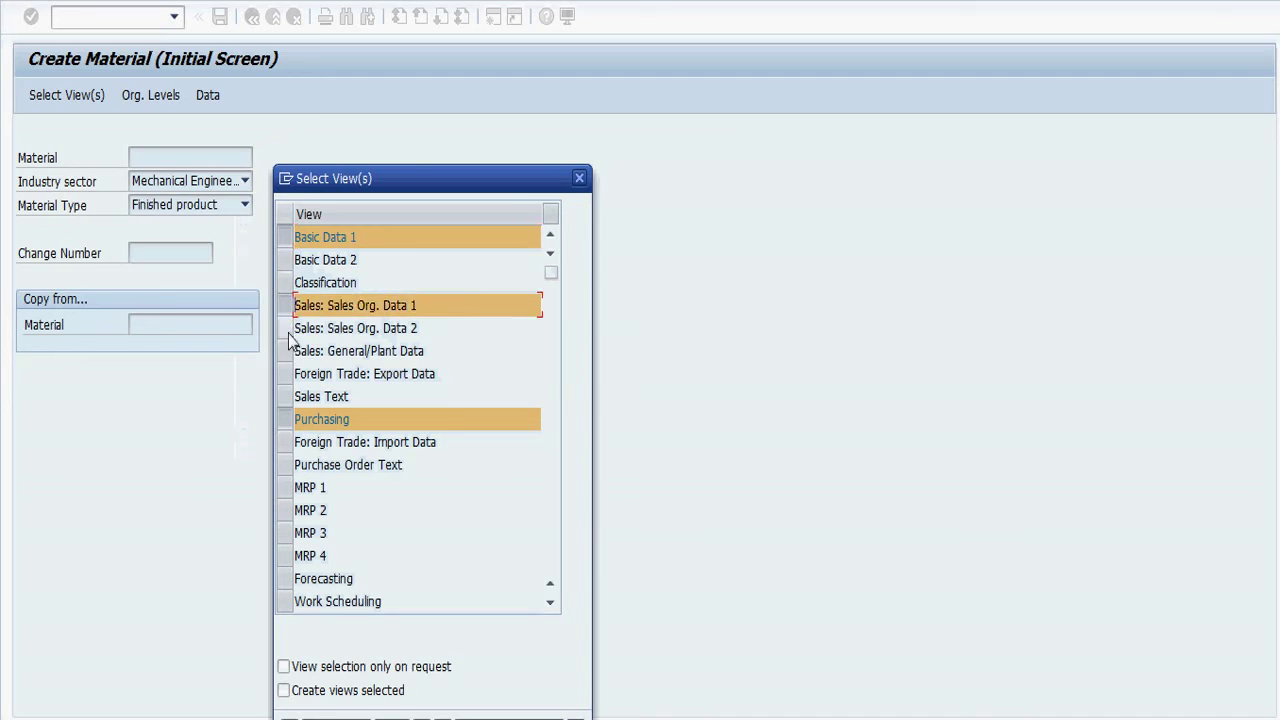
click(286, 329)
click(286, 351)
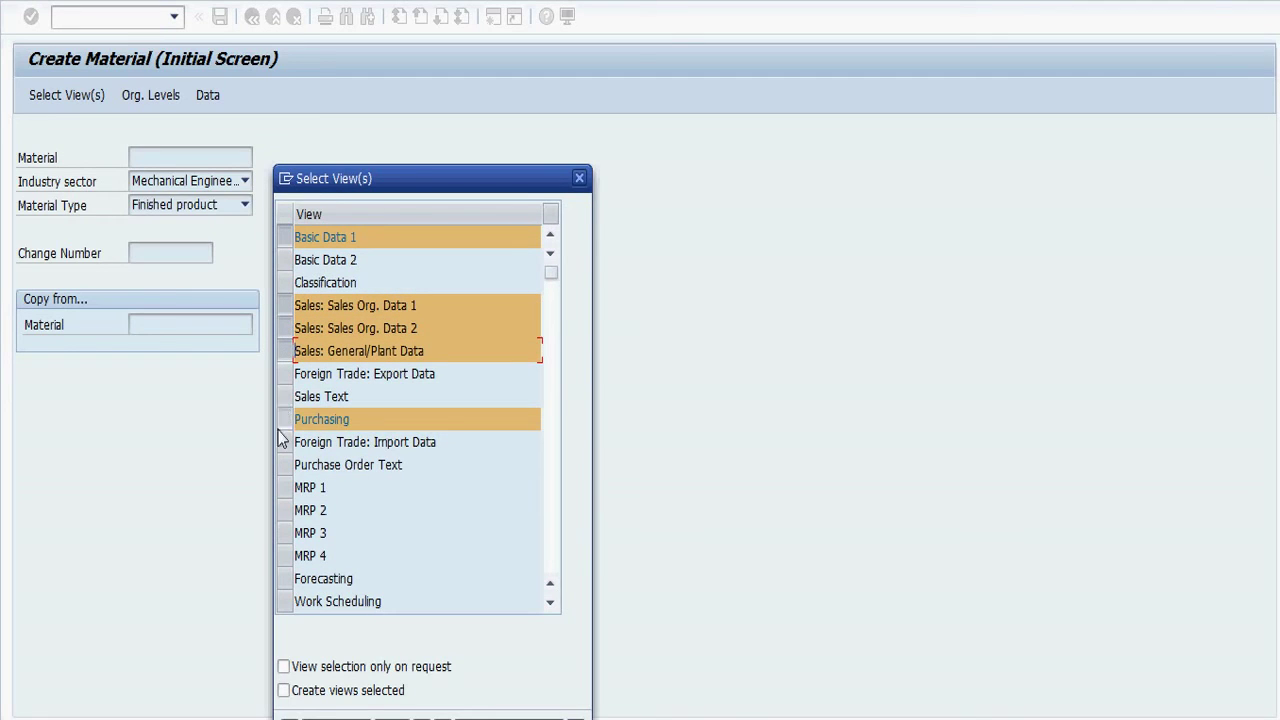
click(286, 489)
click(286, 511)
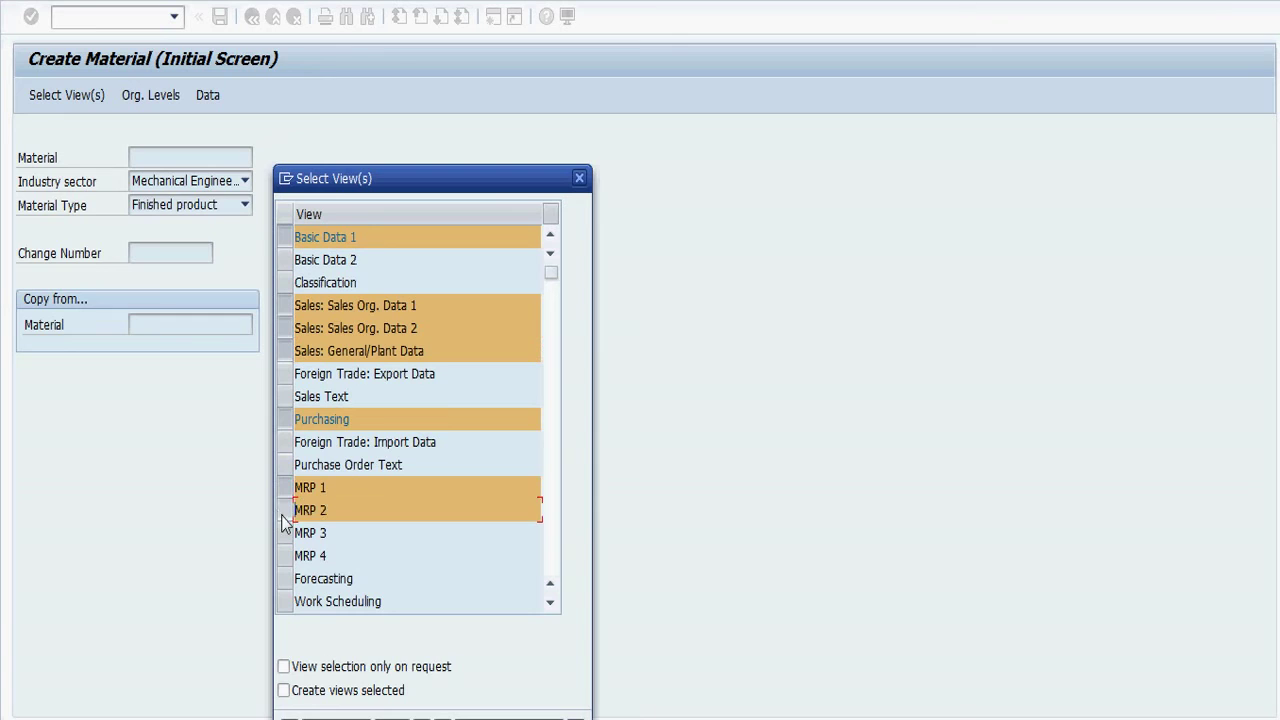
scroll(286, 522, down, 1)
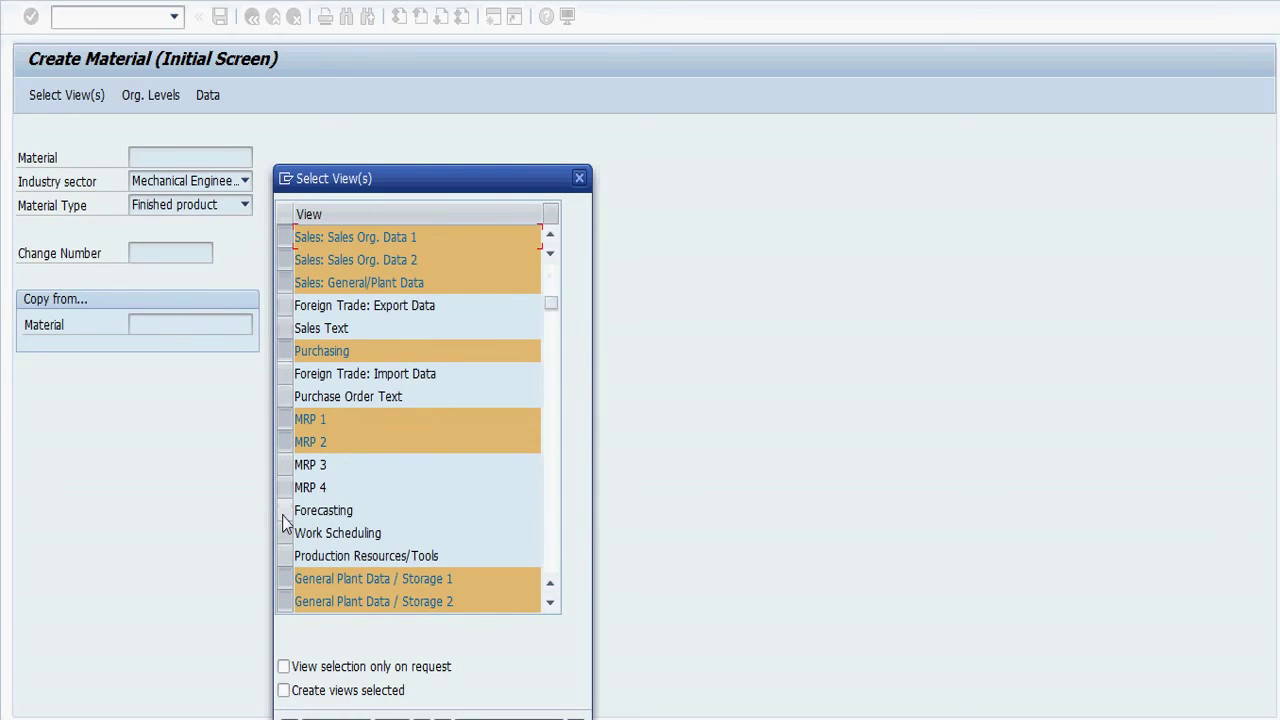
click(287, 603)
scroll(288, 601, down, 1)
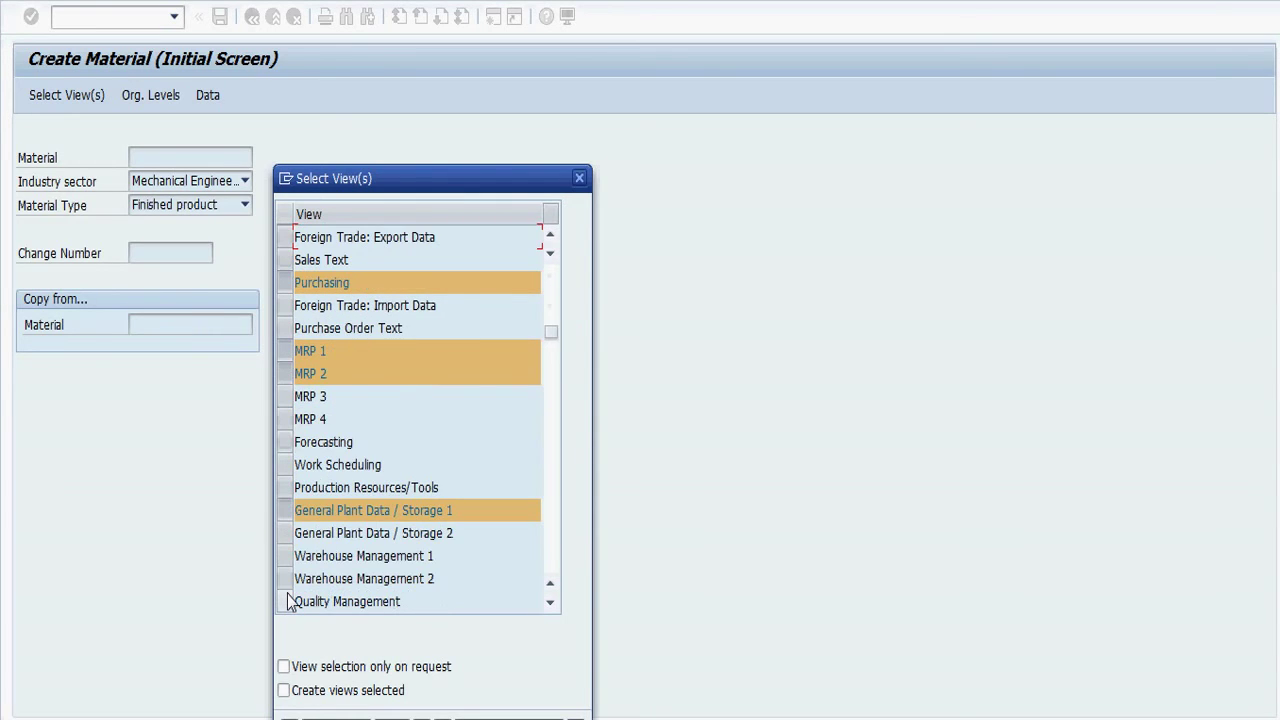
scroll(287, 602, down, 1)
key(Return)
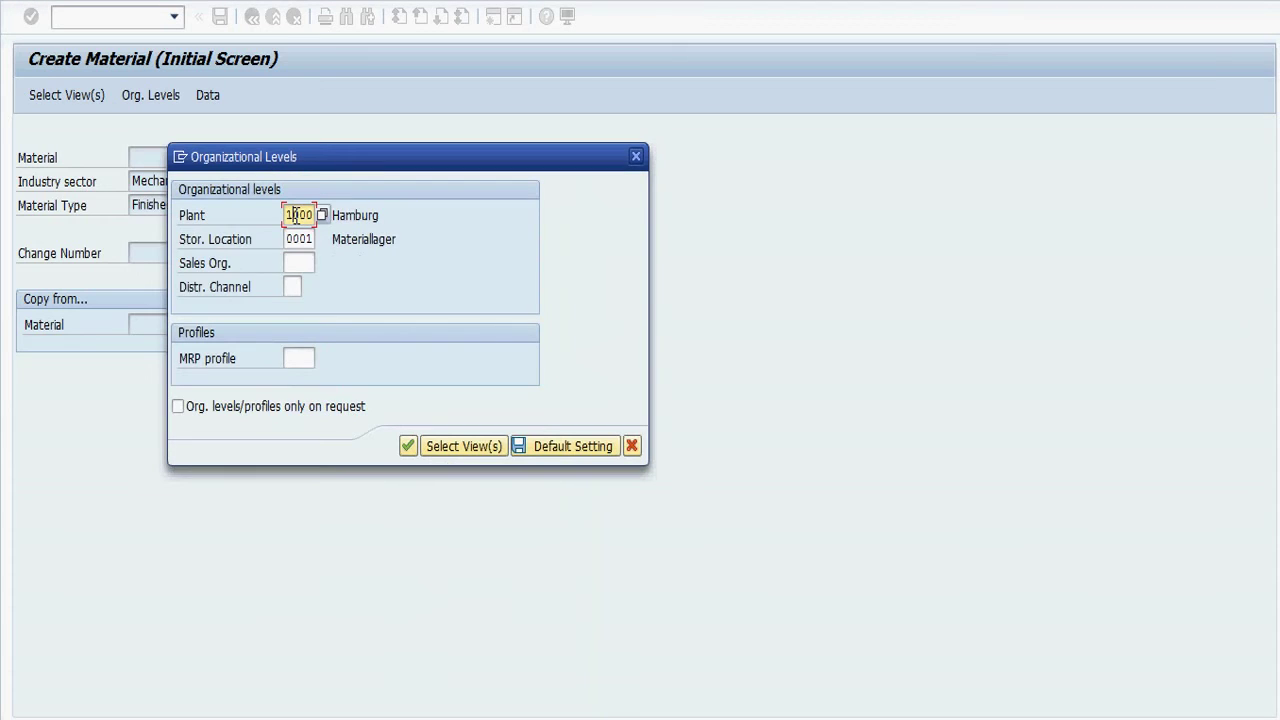
Set both the plant and the storage location to 5252 in the organizational levels.
key(BackSpace)
key(BackSpace)
key(BackSpace)
key(BackSpace)
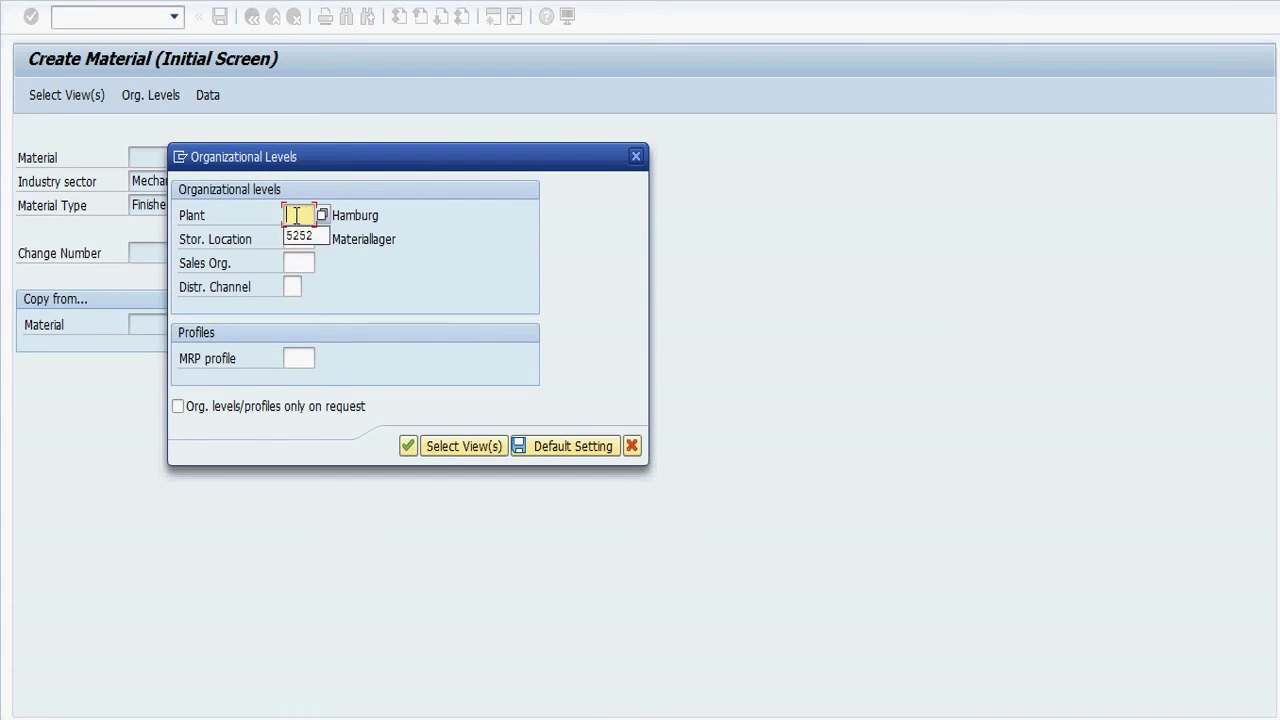
click(298, 235)
click(291, 239)
key(Delete)
key(Delete)
key(Delete)
key(Delete)
click(296, 262)
Set the sales organization to 5252 and the distribution channel to 52, and confirm the organizational levels.
click(297, 262)
click(294, 284)
click(291, 287)
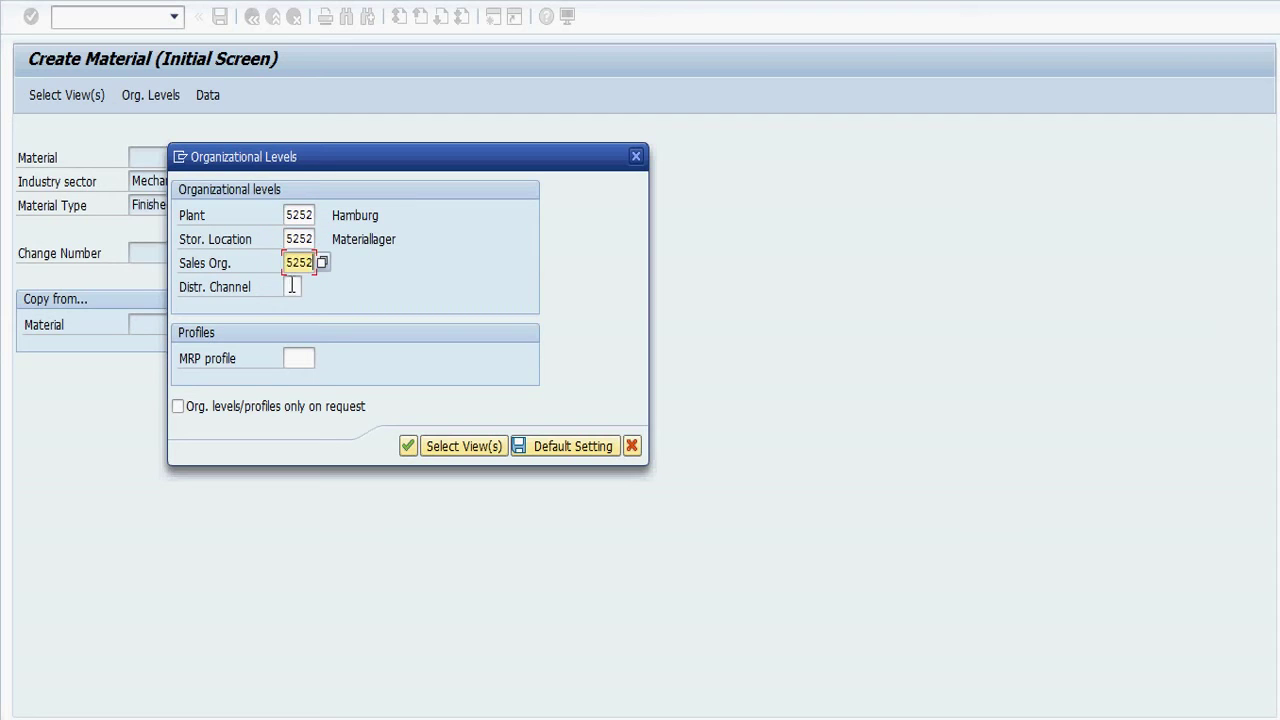
click(293, 307)
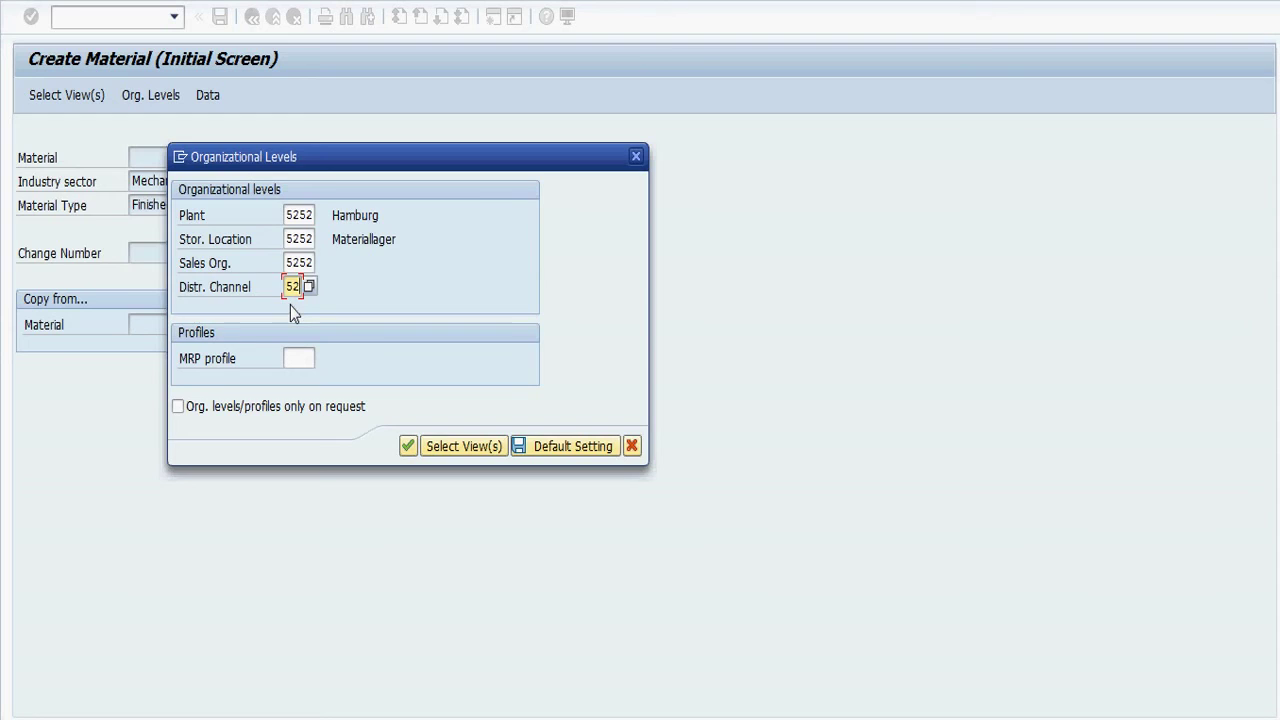
key(Return)
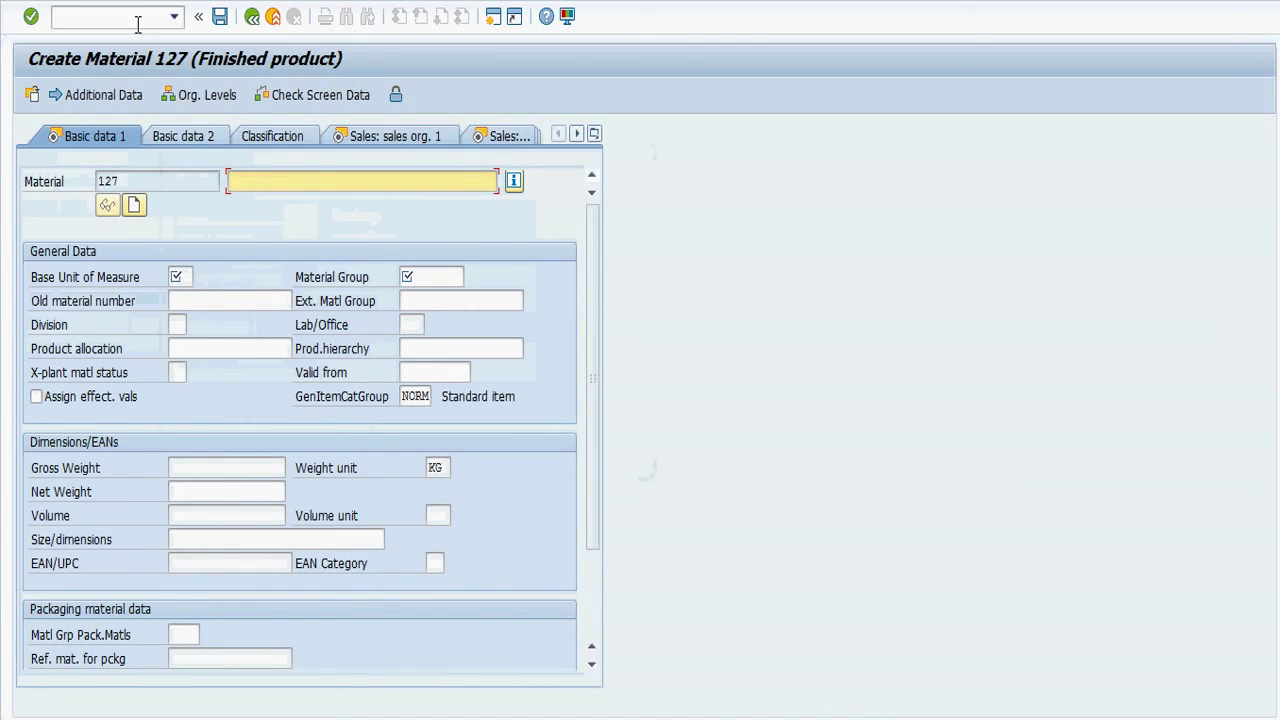
Enter "test material 2" as the material description in Basic data 1.
click(304, 183)
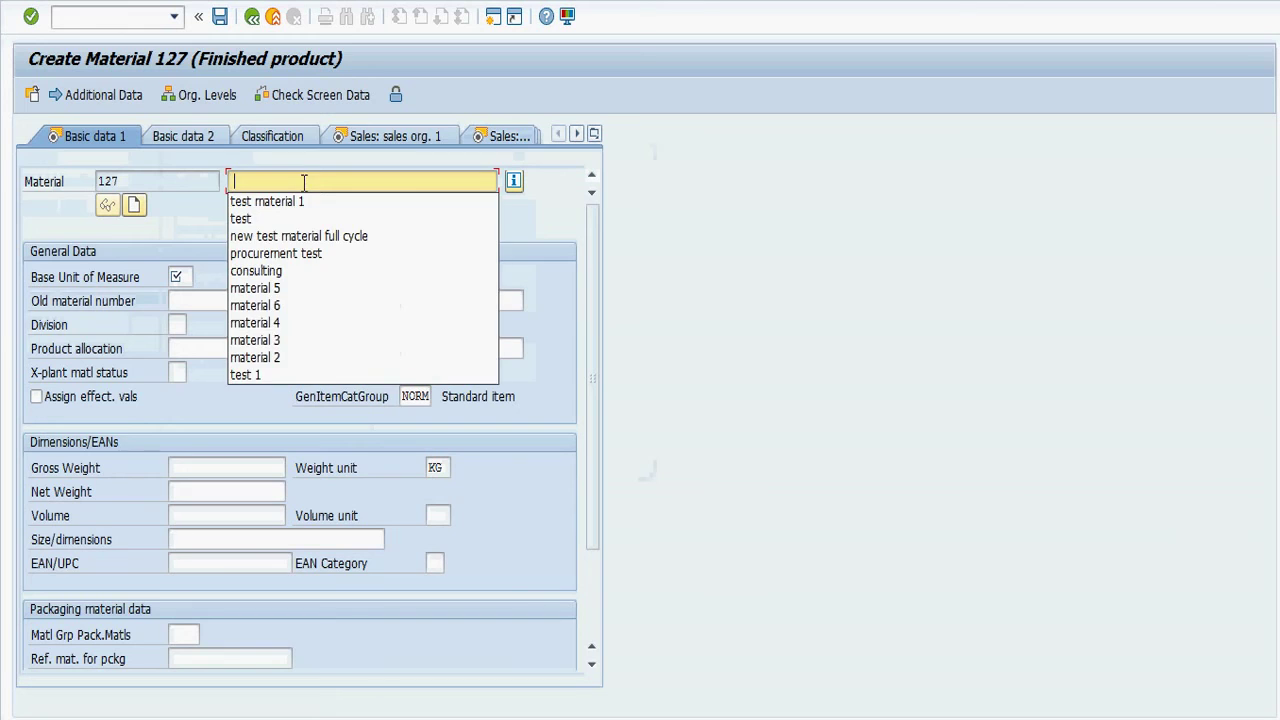
click(266, 201)
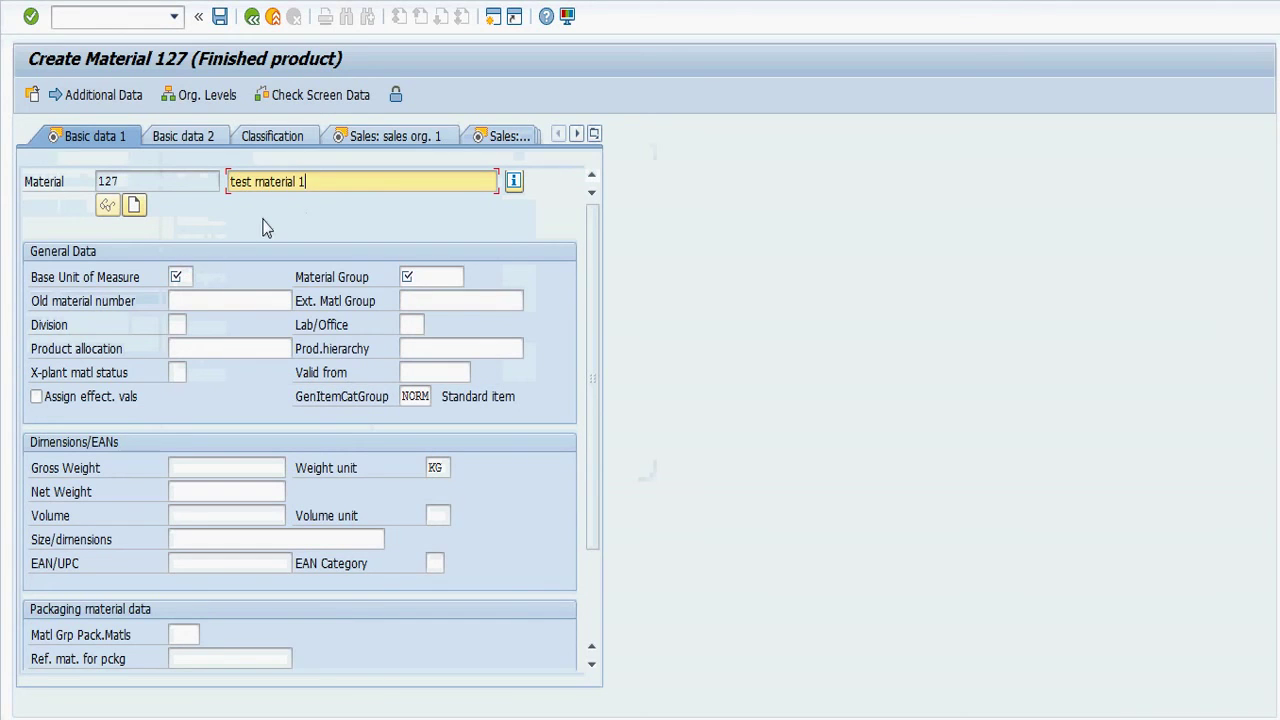
key(BackSpace)
text(2)
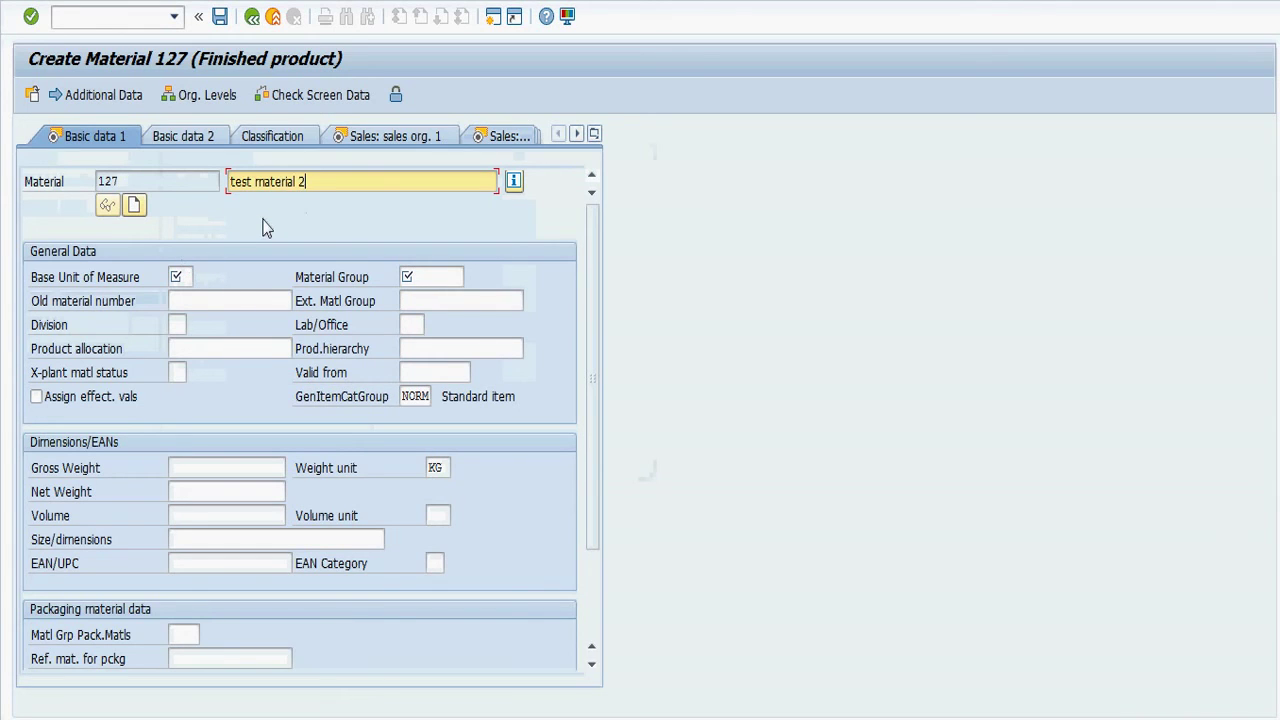
Set the base unit of measure to EA and the material group to 5252, and continue to the sales views.
click(180, 277)
text(ea)
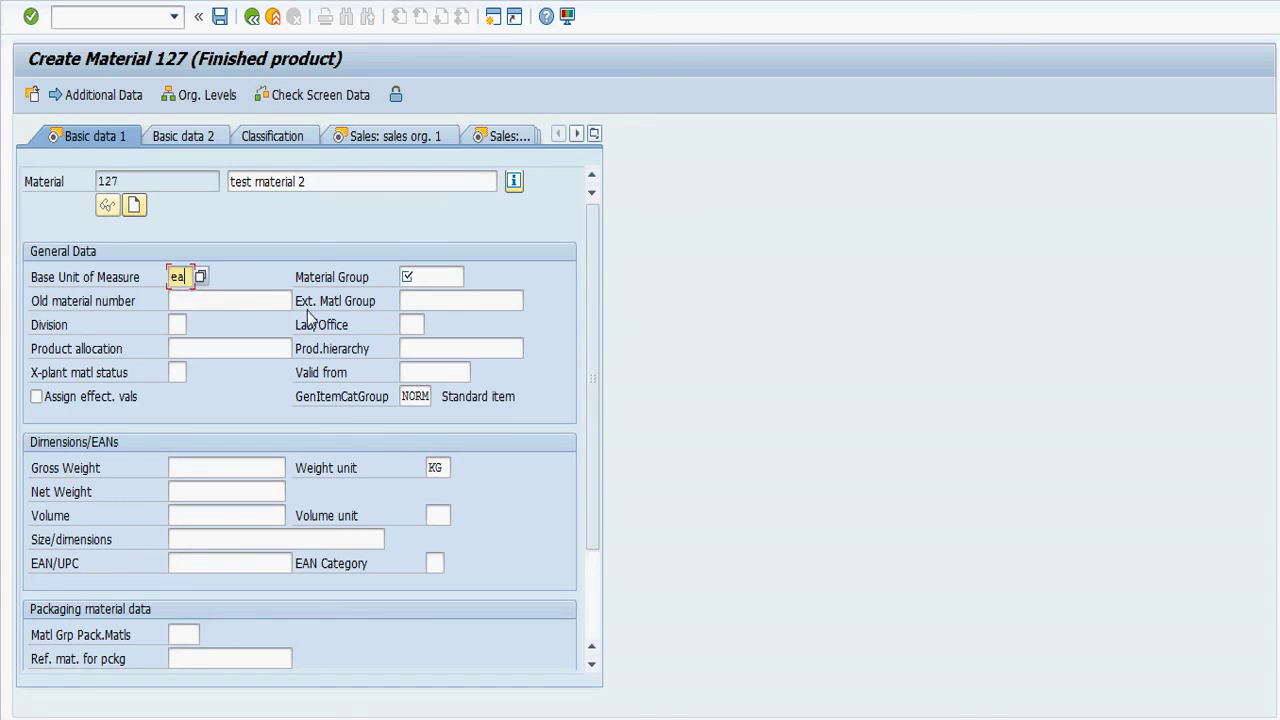
click(424, 276)
click(416, 298)
key(Return)
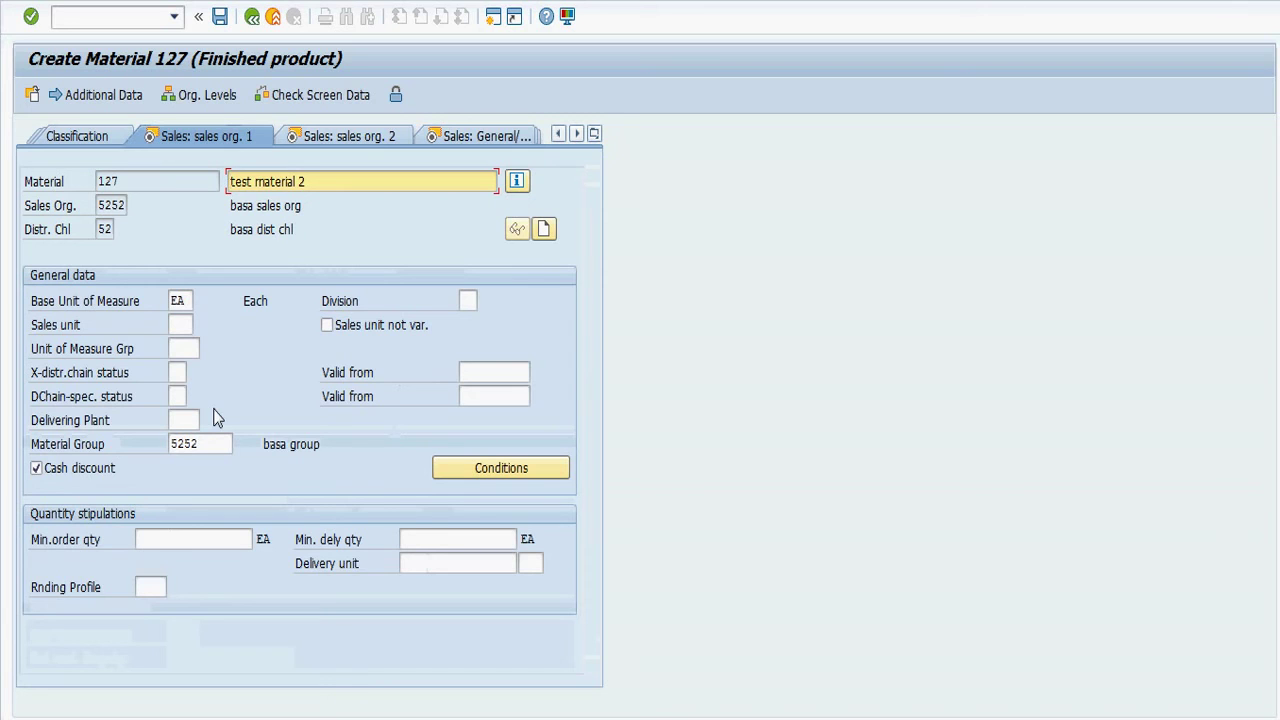
Set the division to 52 in the Sales: sales org. 1 view and continue to the Sales: General/Plant view.
key(Return)
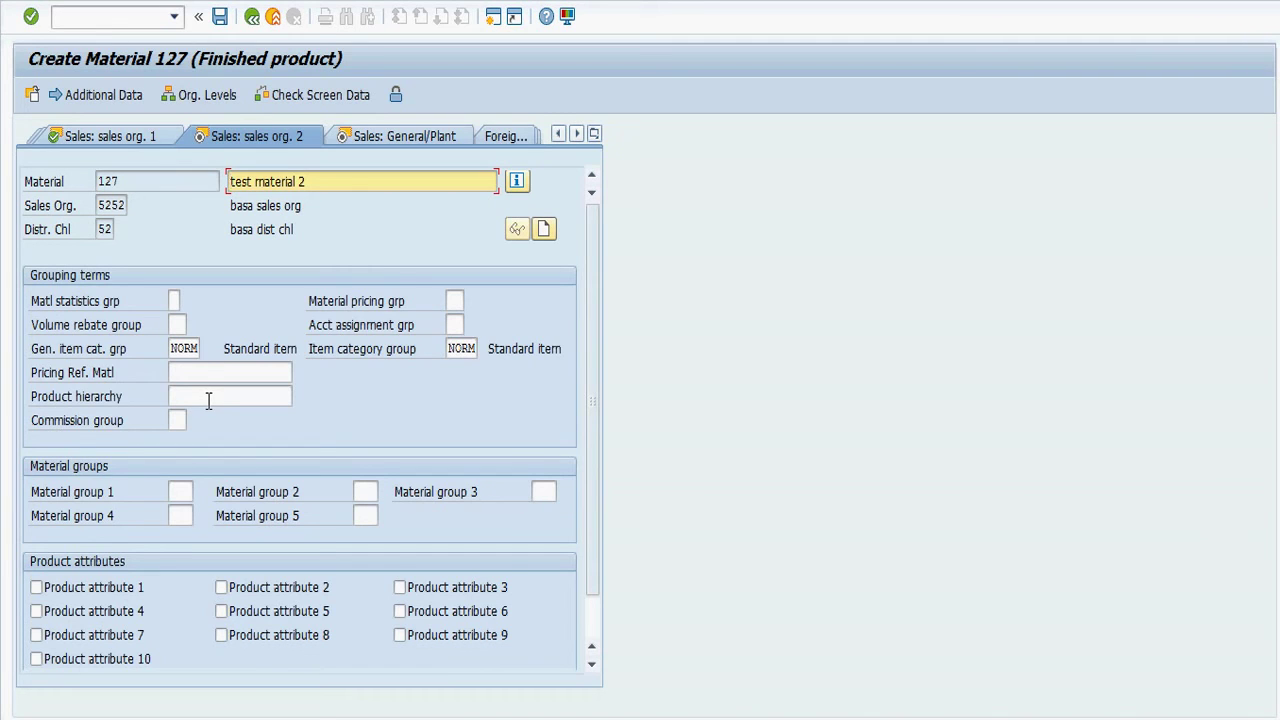
click(175, 137)
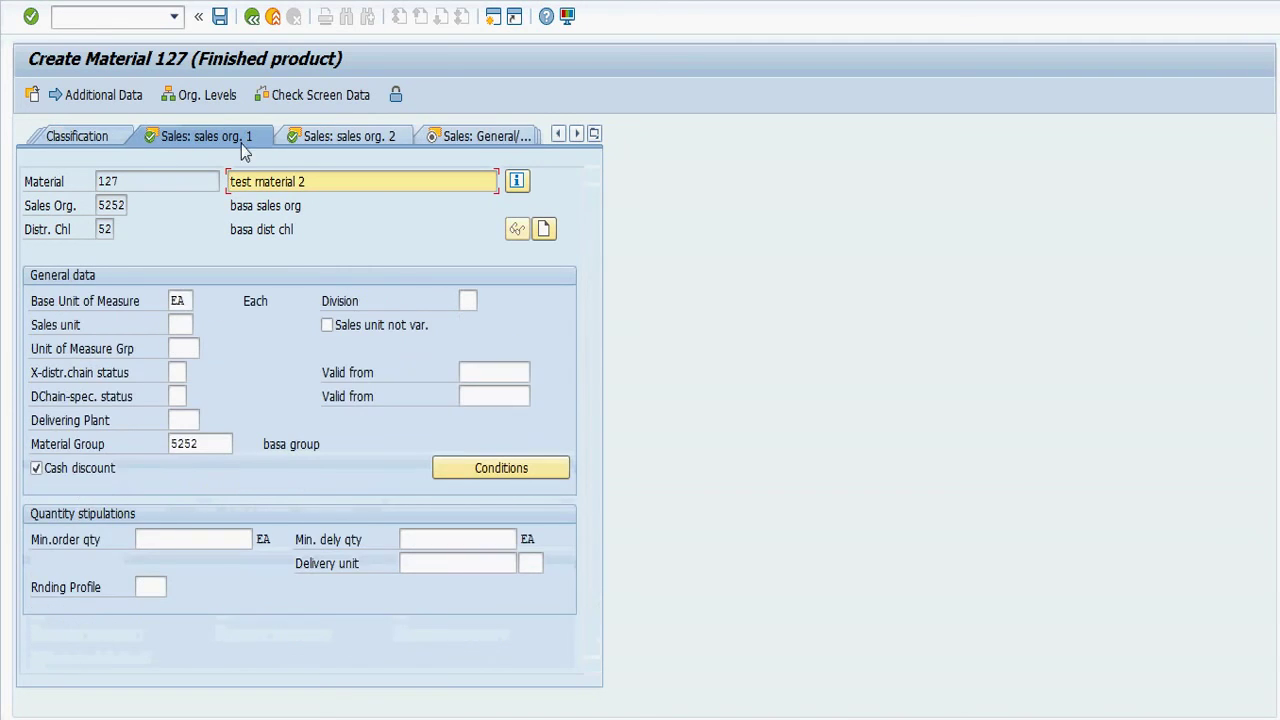
click(467, 300)
click(469, 327)
key(Return)
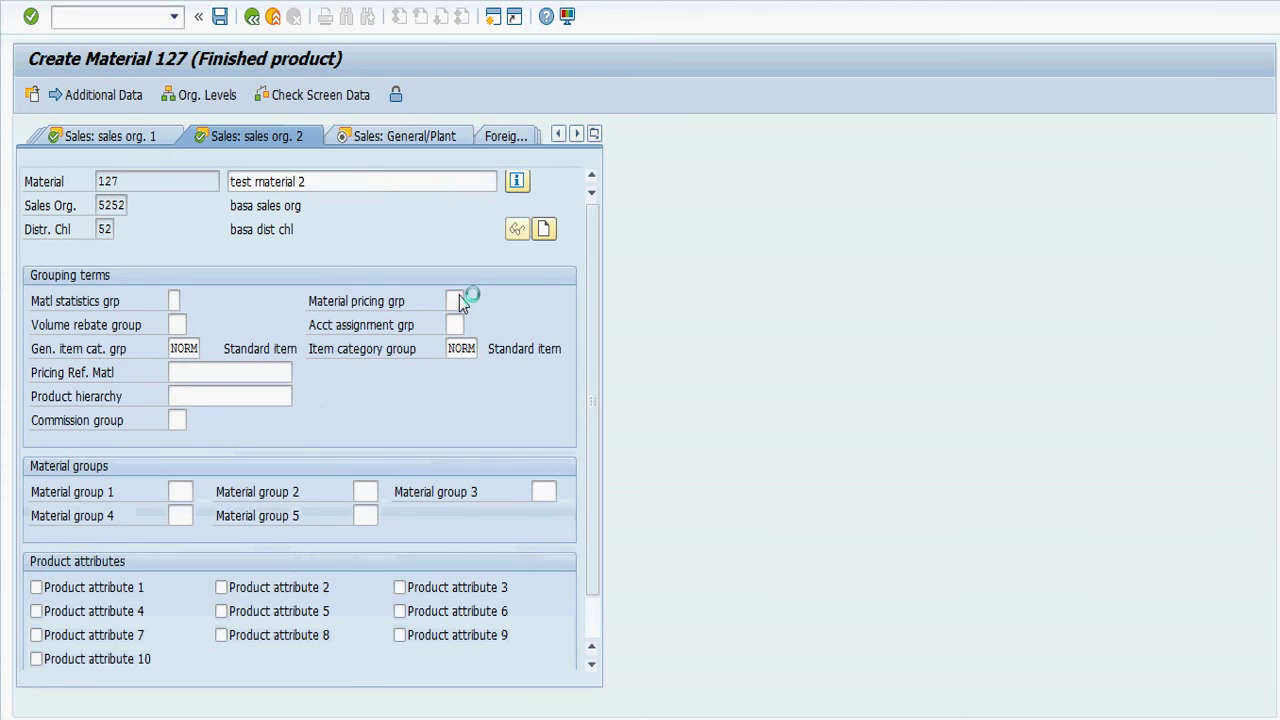
key(Return)
Set the availability check to 01, the transportation group to 0001 and the loading group to 0003, and continue to Purchasing.
click(176, 372)
key(BackSpace)
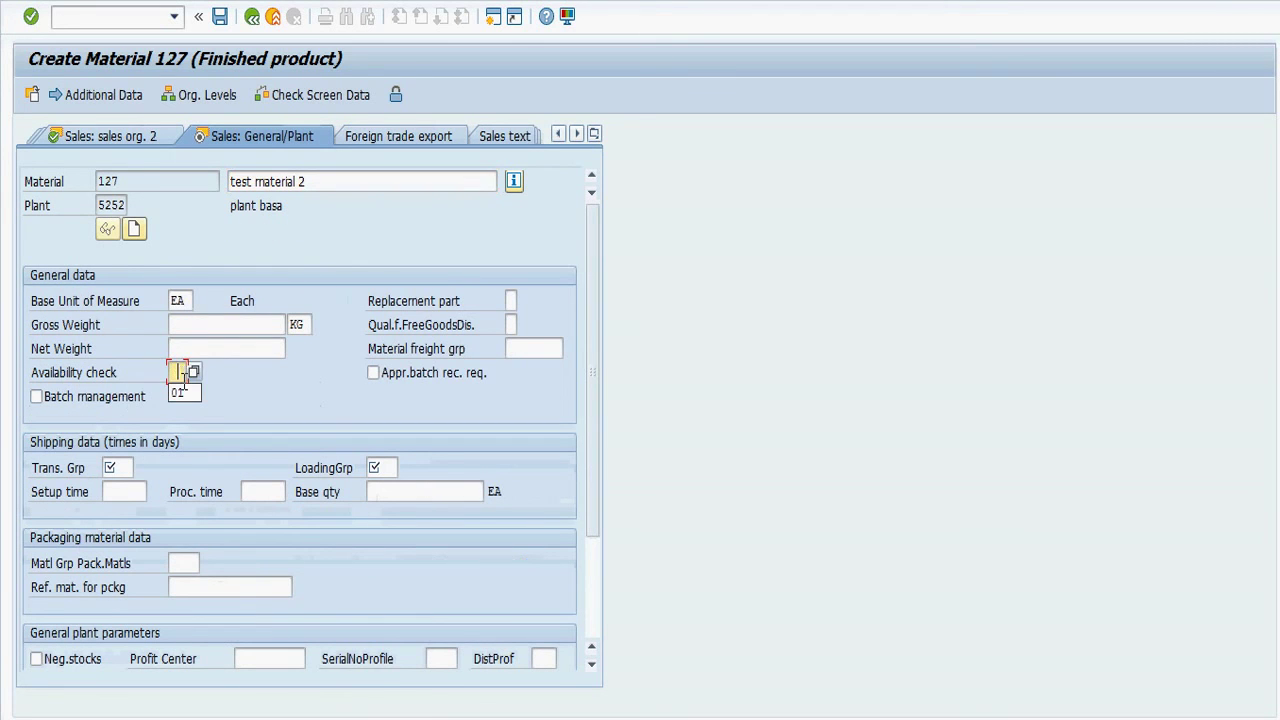
click(180, 393)
click(117, 467)
click(118, 489)
click(384, 467)
click(386, 480)
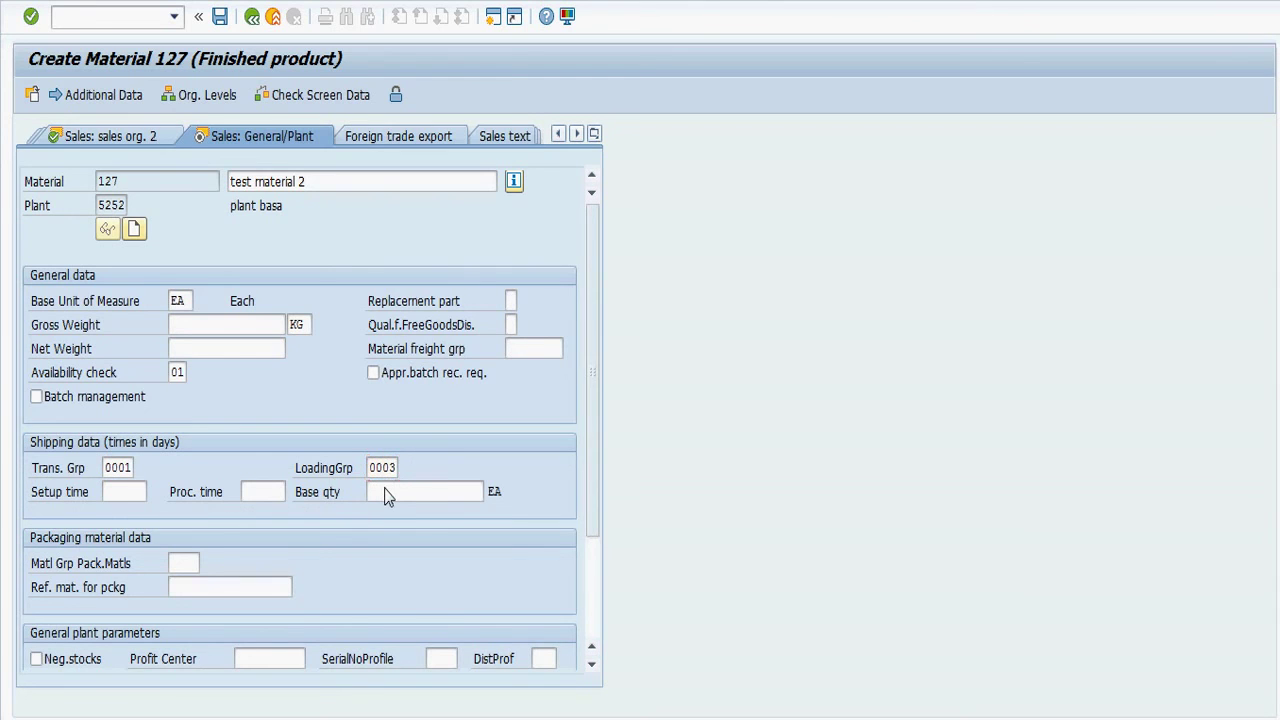
key(Return)
Set purchasing group 525, purchasing value key 2 and a GR processing time of 1 day, and continue to MRP 1.
click(178, 324)
click(186, 343)
click(184, 516)
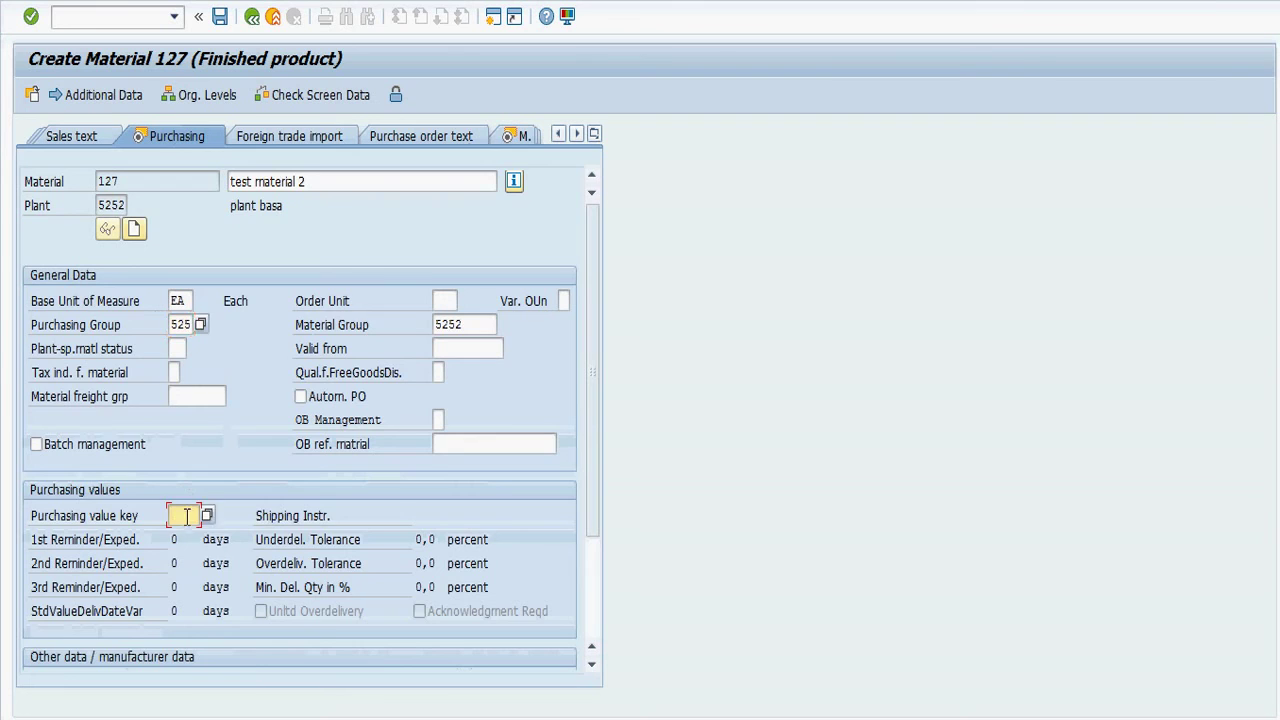
click(185, 538)
scroll(185, 536, down, 2)
click(184, 539)
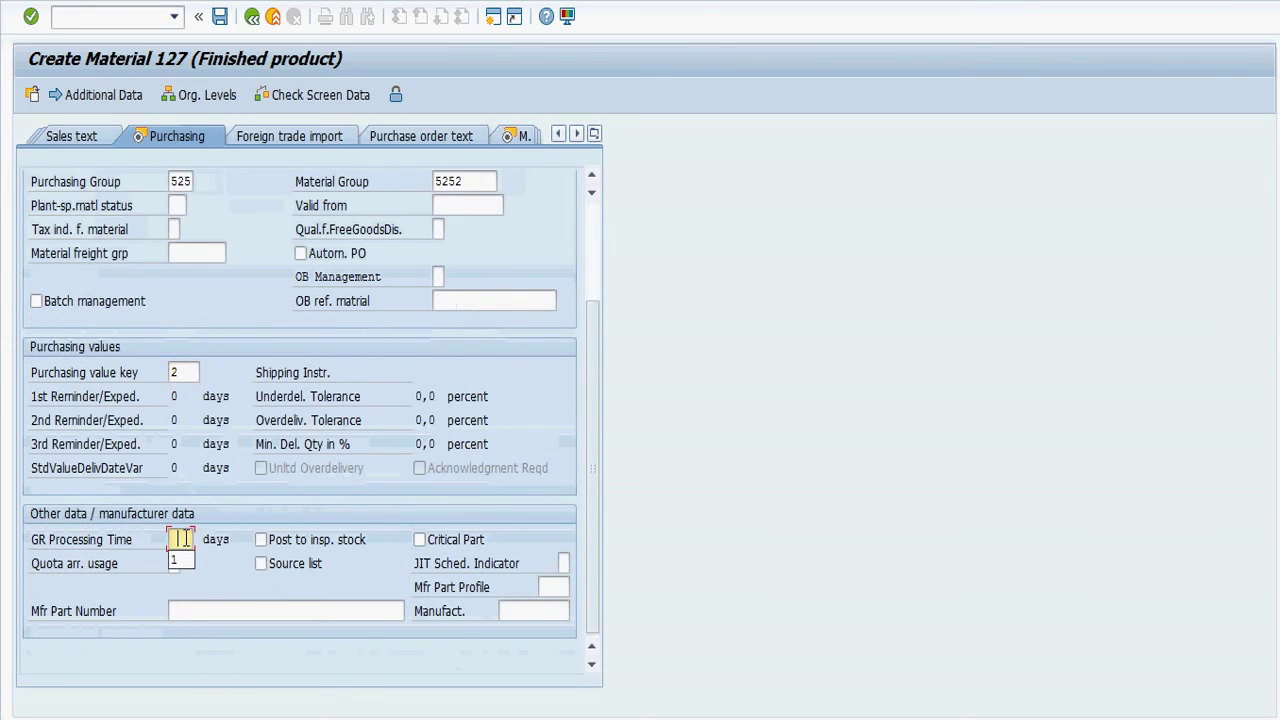
click(184, 562)
key(Return)
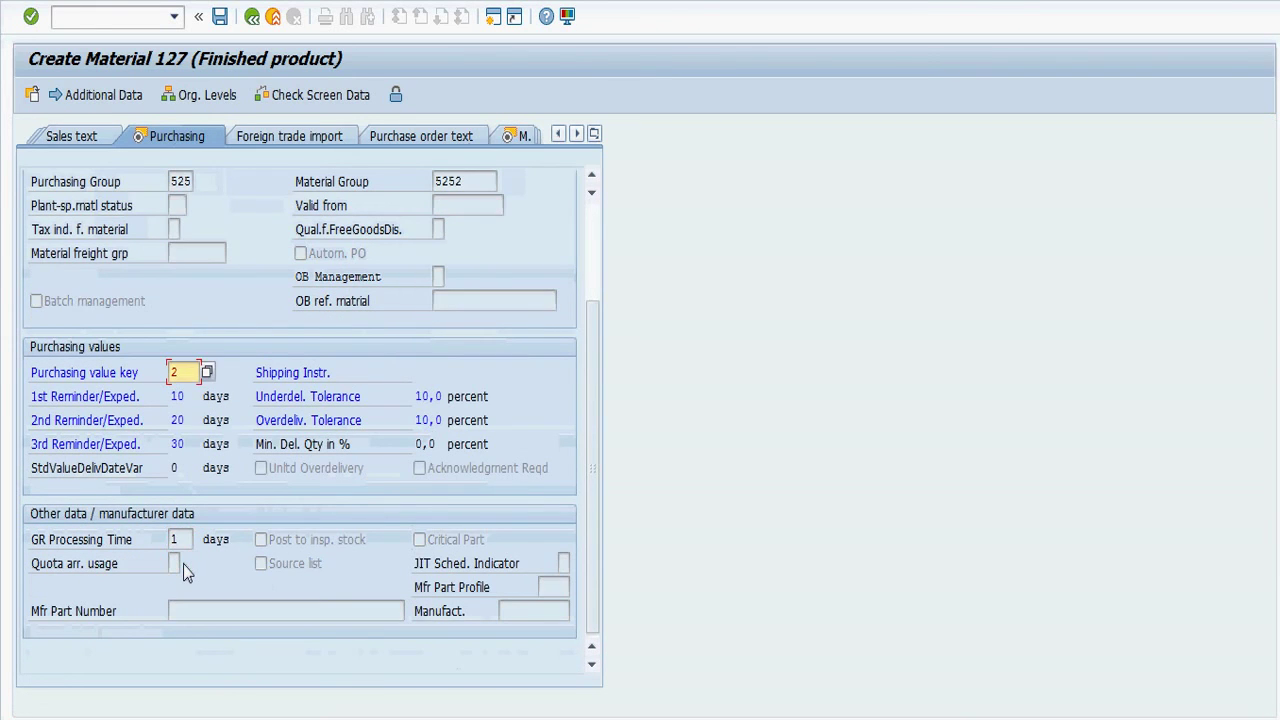
key(Return)
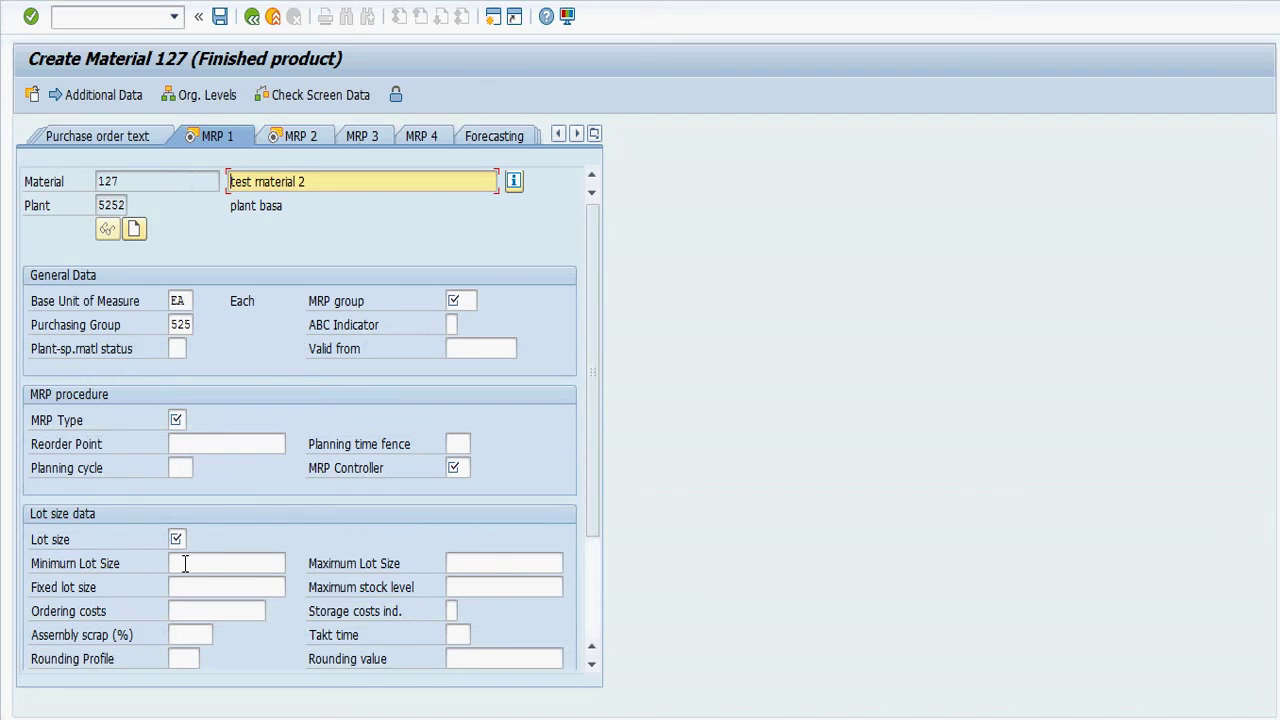
Set MRP type ND, lot size 2D and MRP controller 525, pick an MRP group, and continue to MRP 2.
click(176, 419)
click(180, 442)
click(178, 539)
click(180, 562)
click(453, 468)
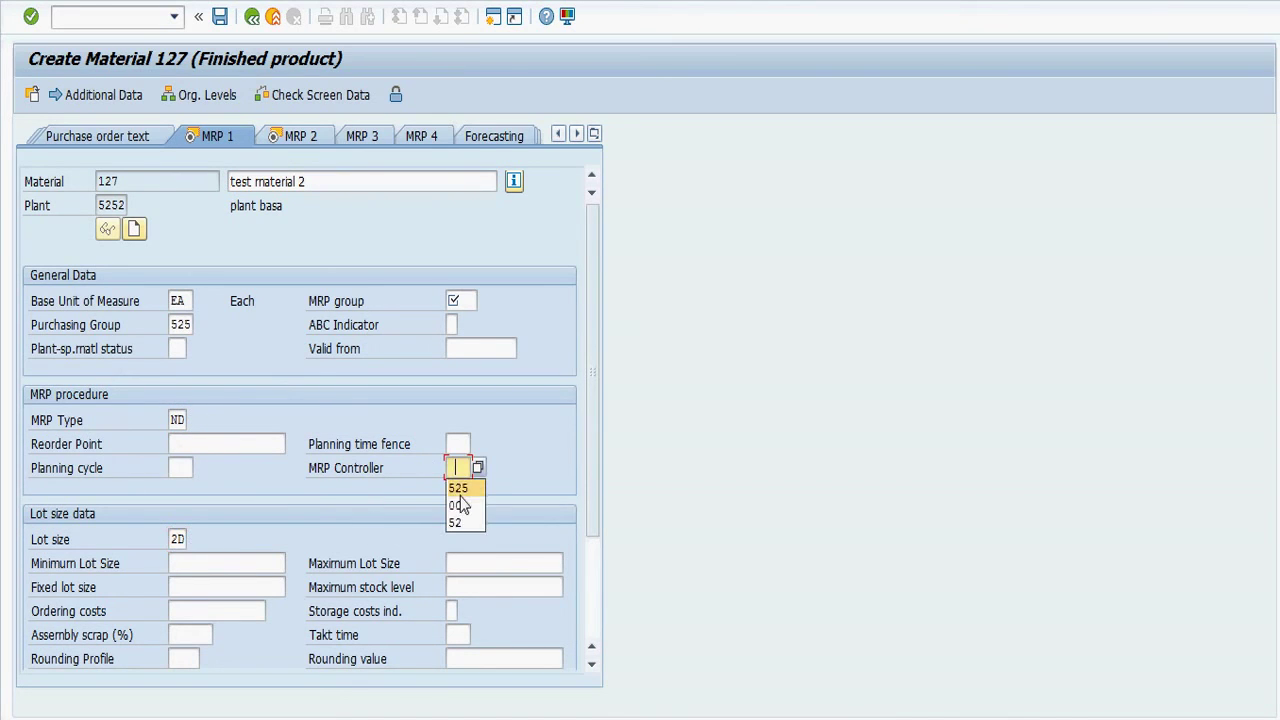
click(458, 490)
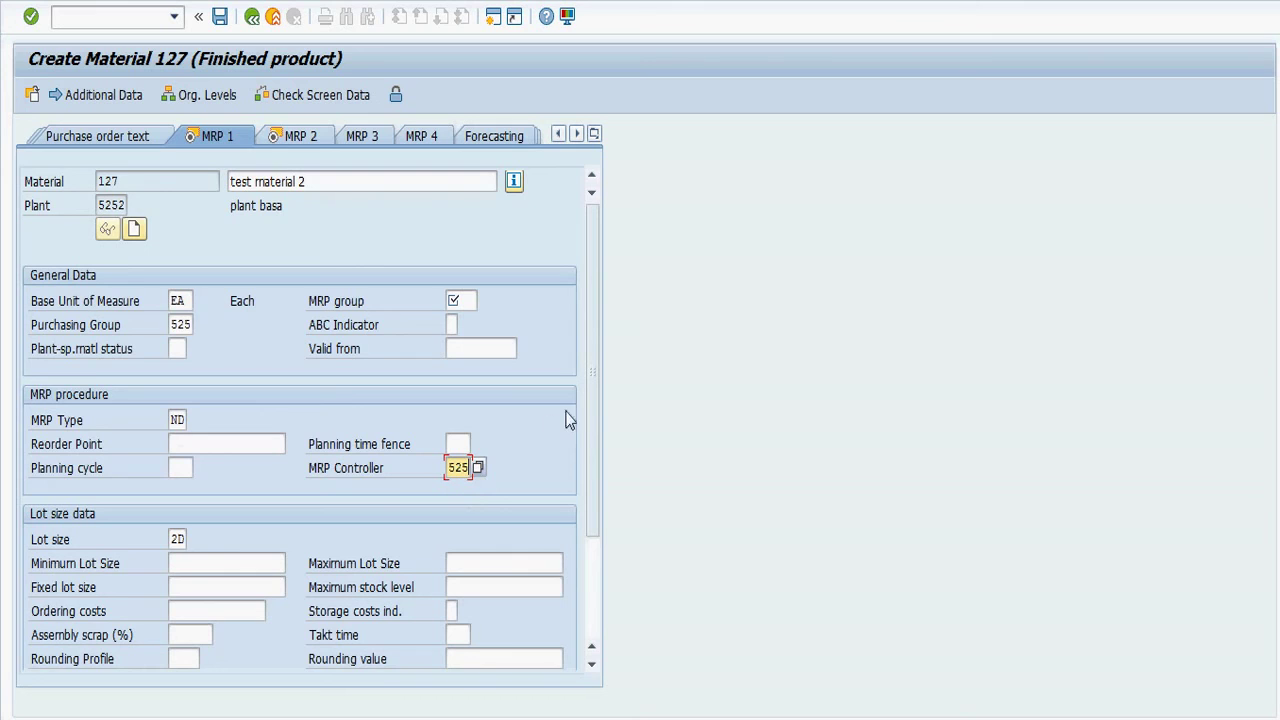
click(466, 300)
click(465, 328)
key(Return)
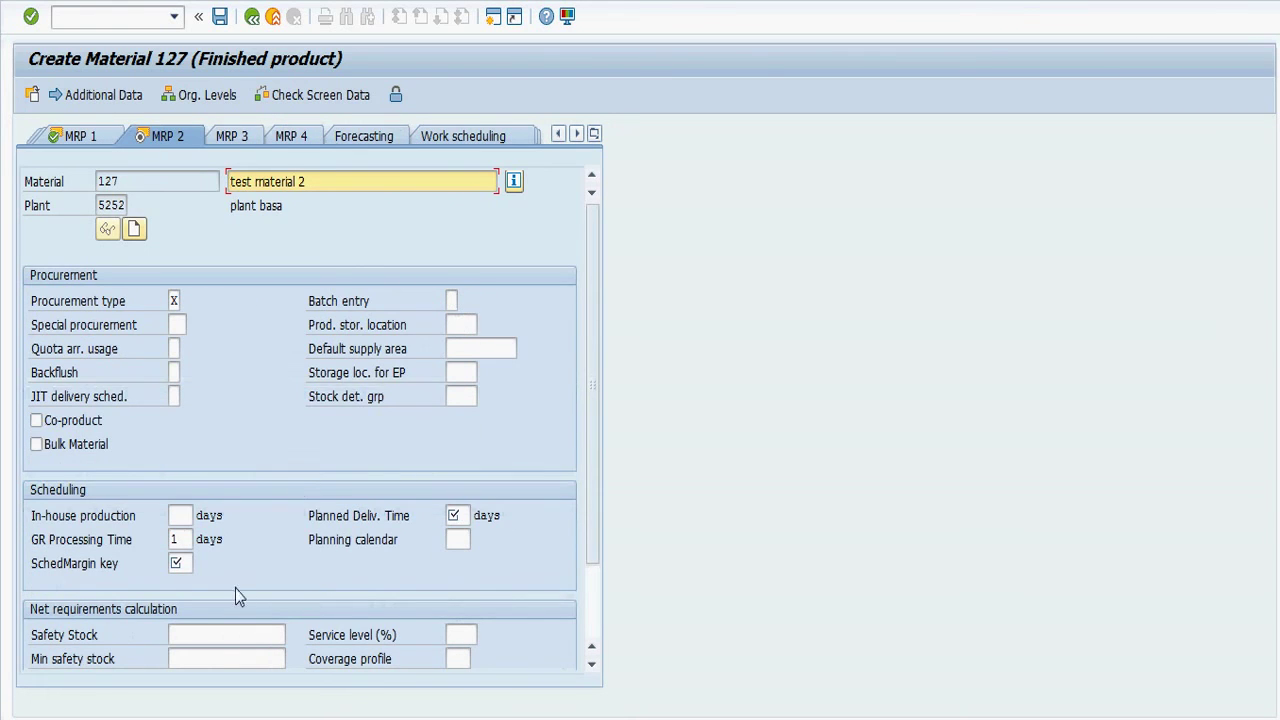
Fill in the scheduling margin key and the planned delivery time in MRP 2, and continue to Accounting 1.
click(176, 563)
click(182, 589)
click(458, 513)
click(458, 537)
key(Return)
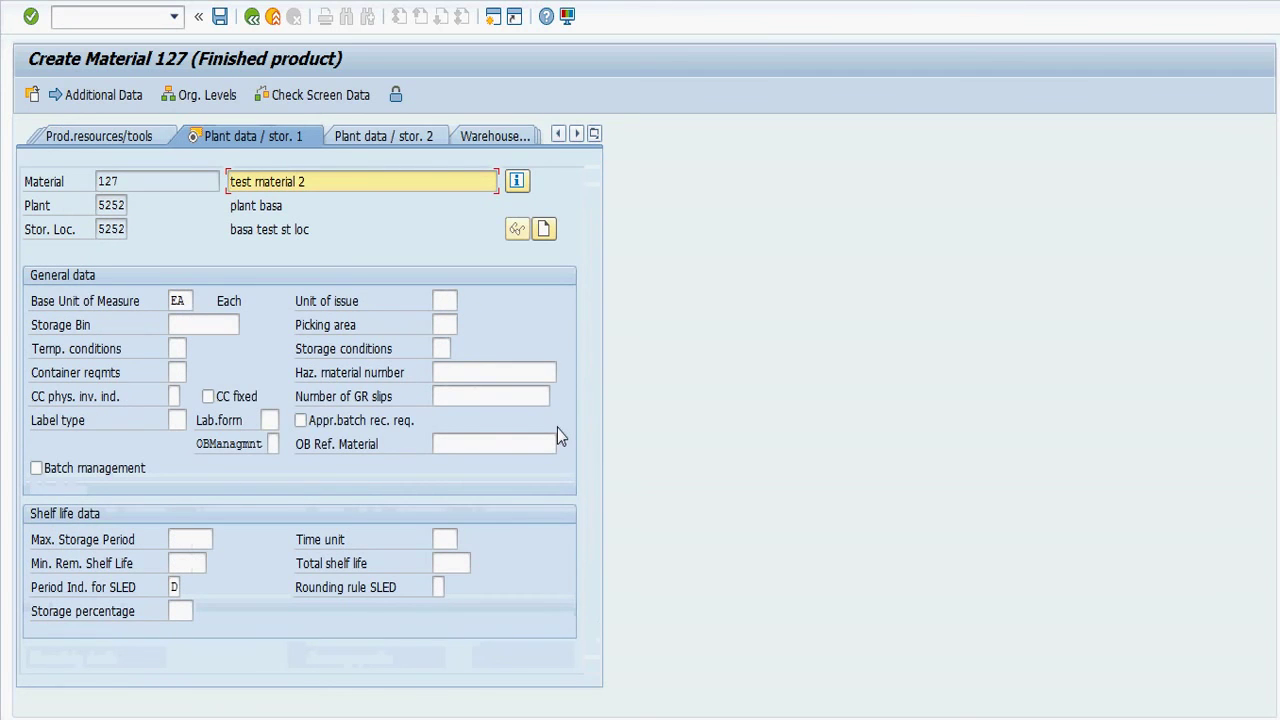
key(Return)
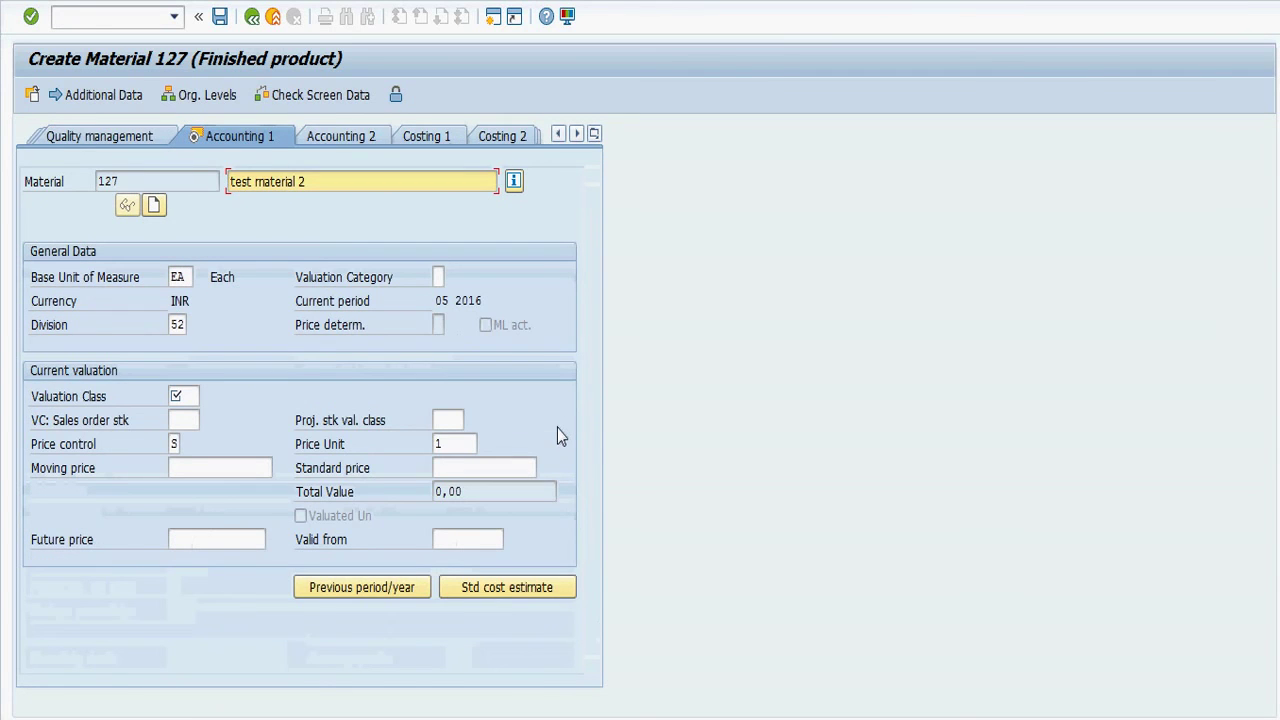
Set the valuation class to 7920 and the standard price to 10, and save the material.
click(188, 396)
click(185, 410)
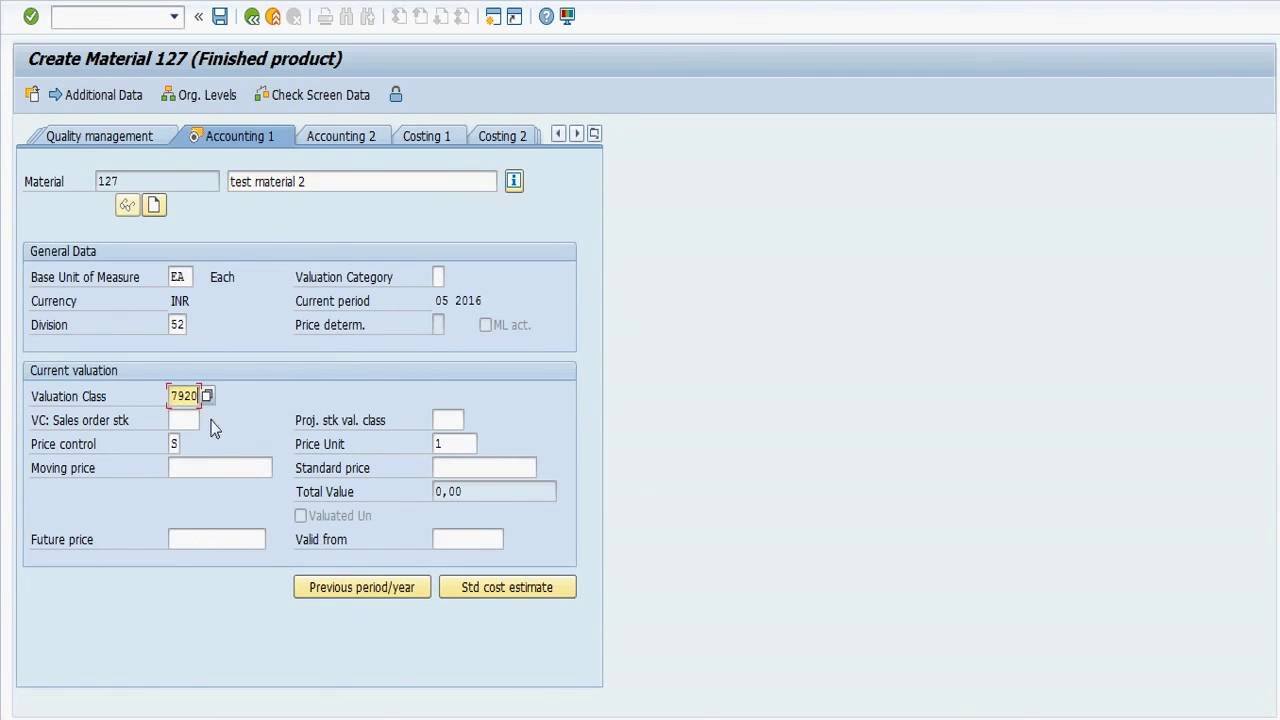
click(455, 463)
click(452, 487)
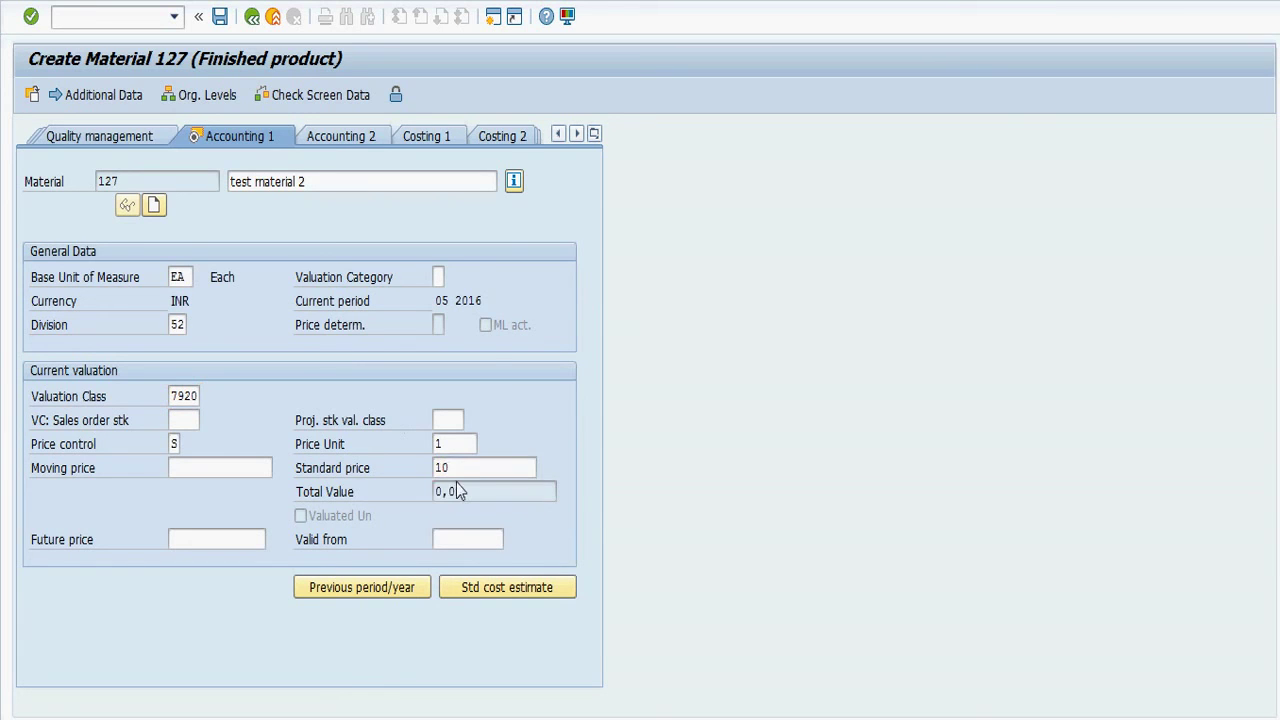
key(Return)
key(Return)
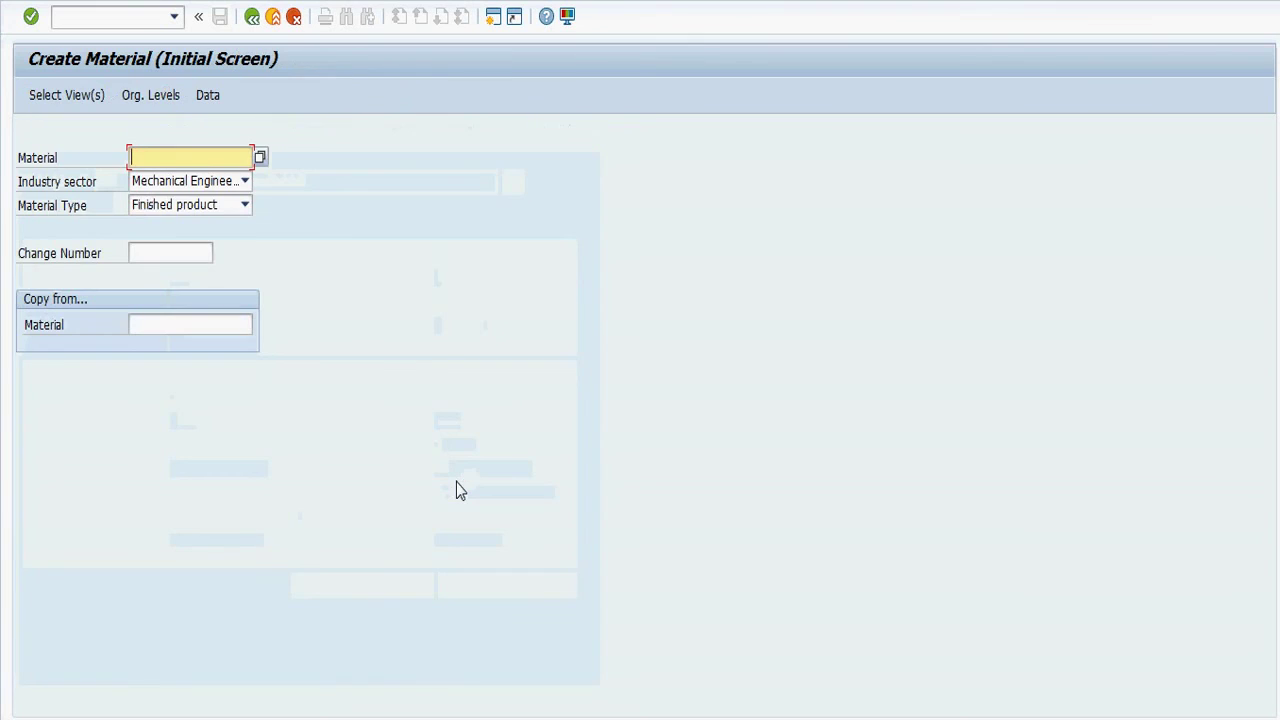
Switch to Notepad and add the line "here material is created with sales view" below MM01.
key(alt+Tab)
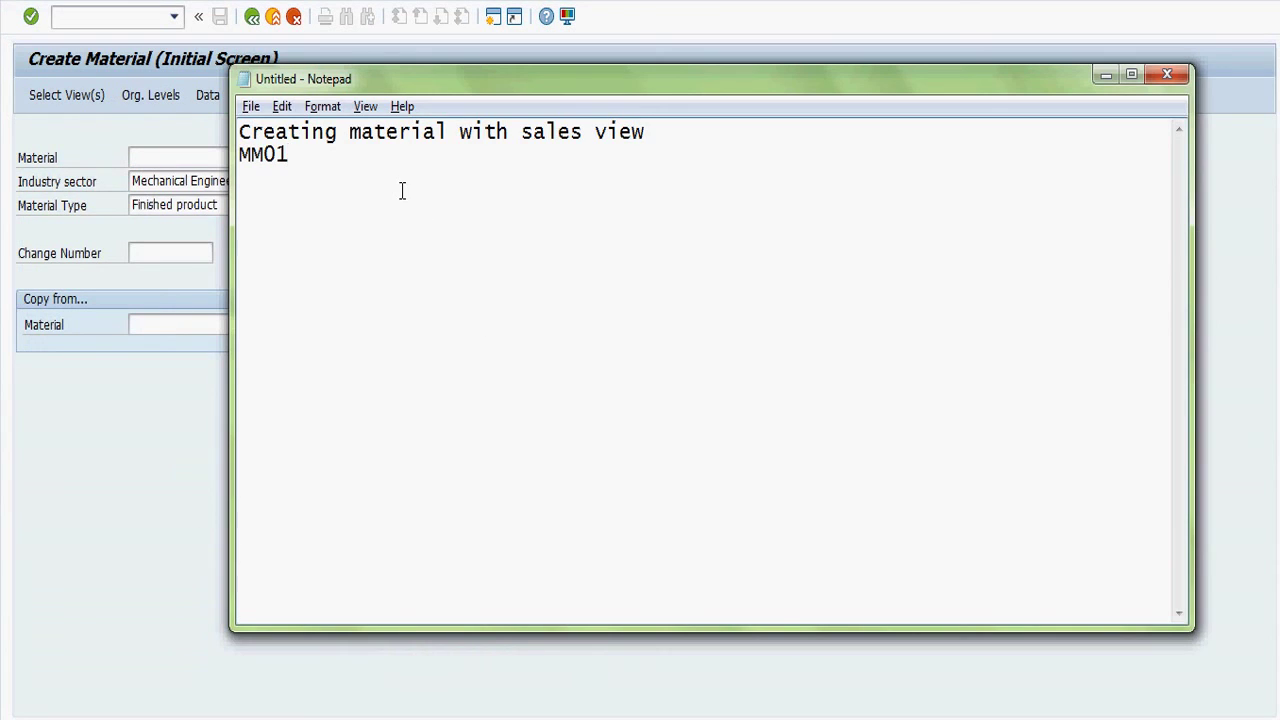
text(here material)
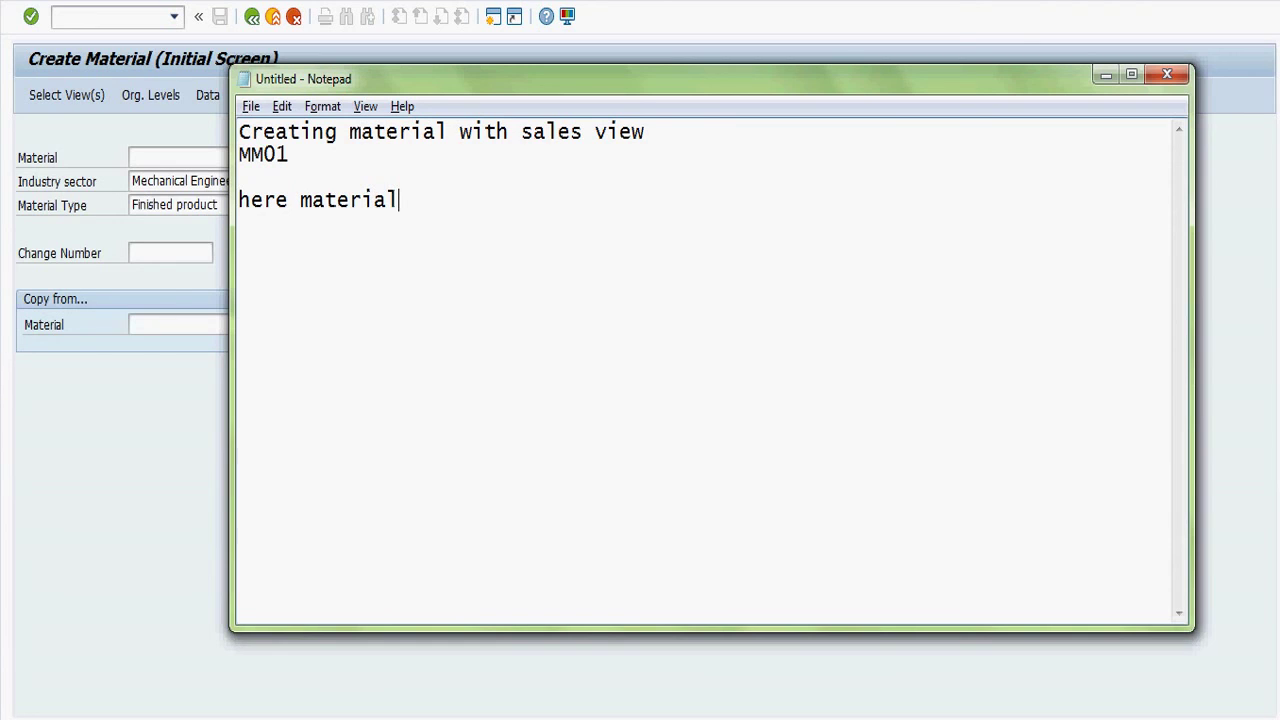
text( is cretated )
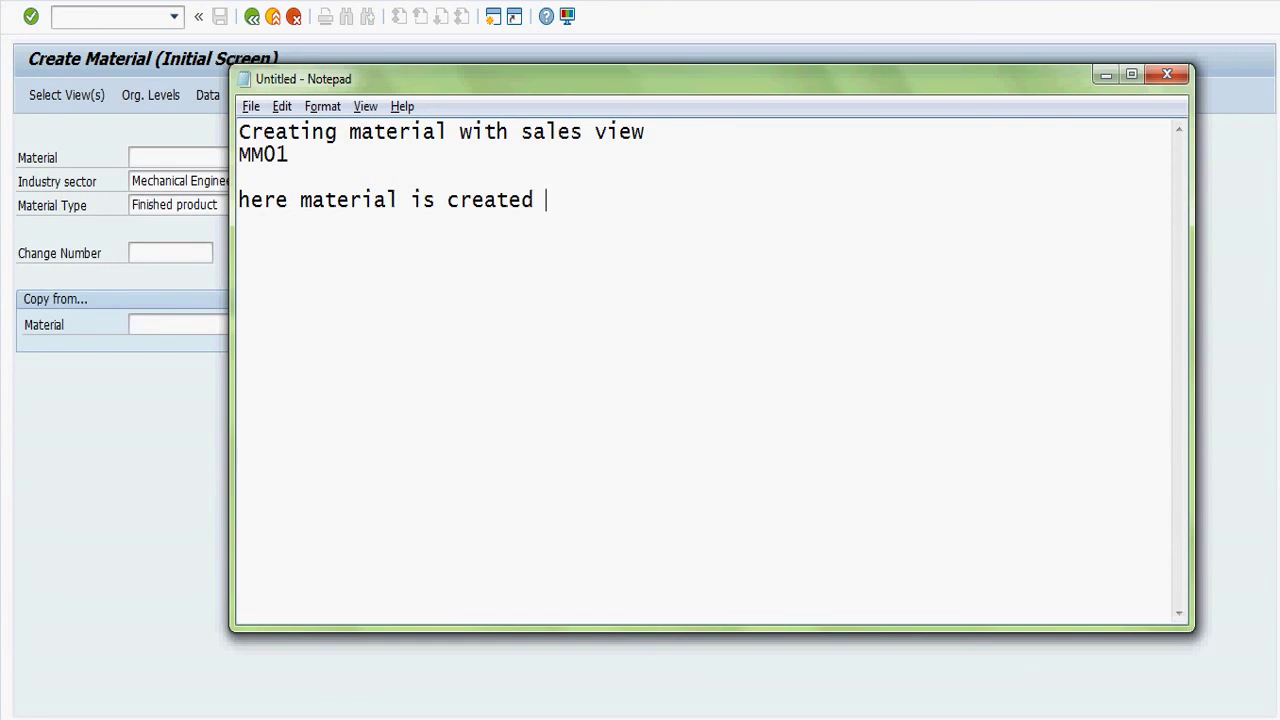
text(with sales vi)
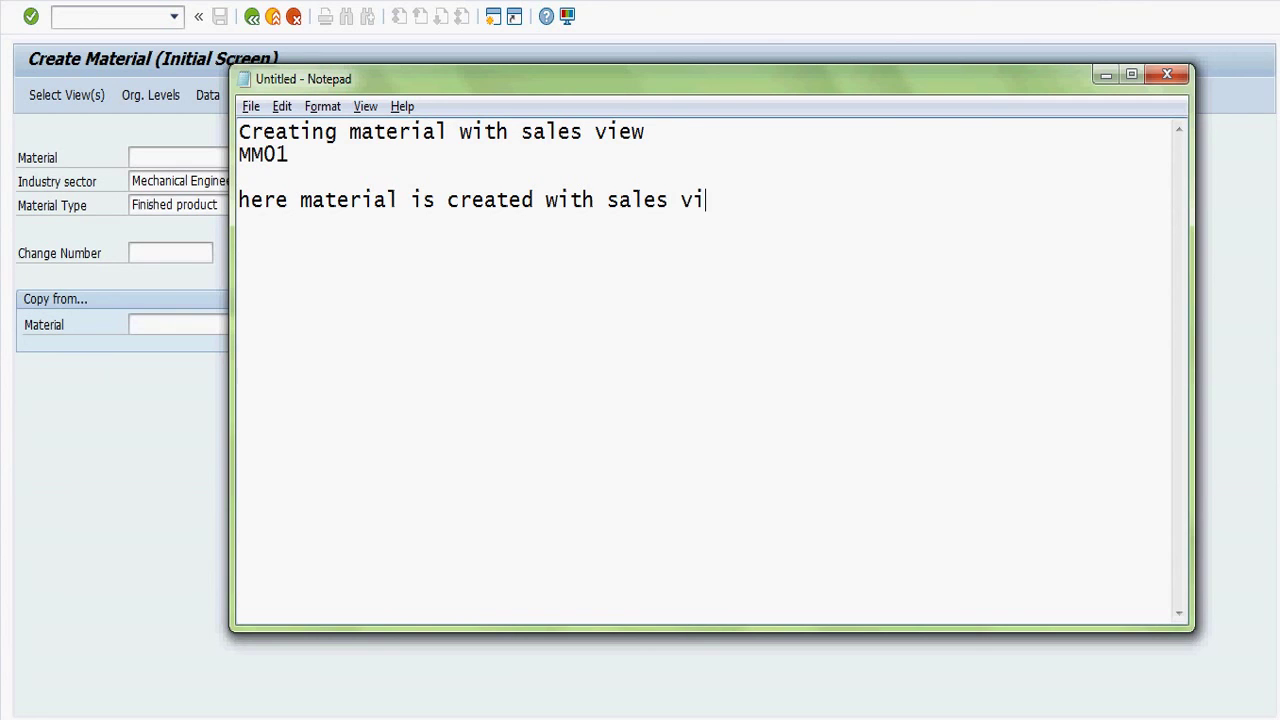
text(ew)
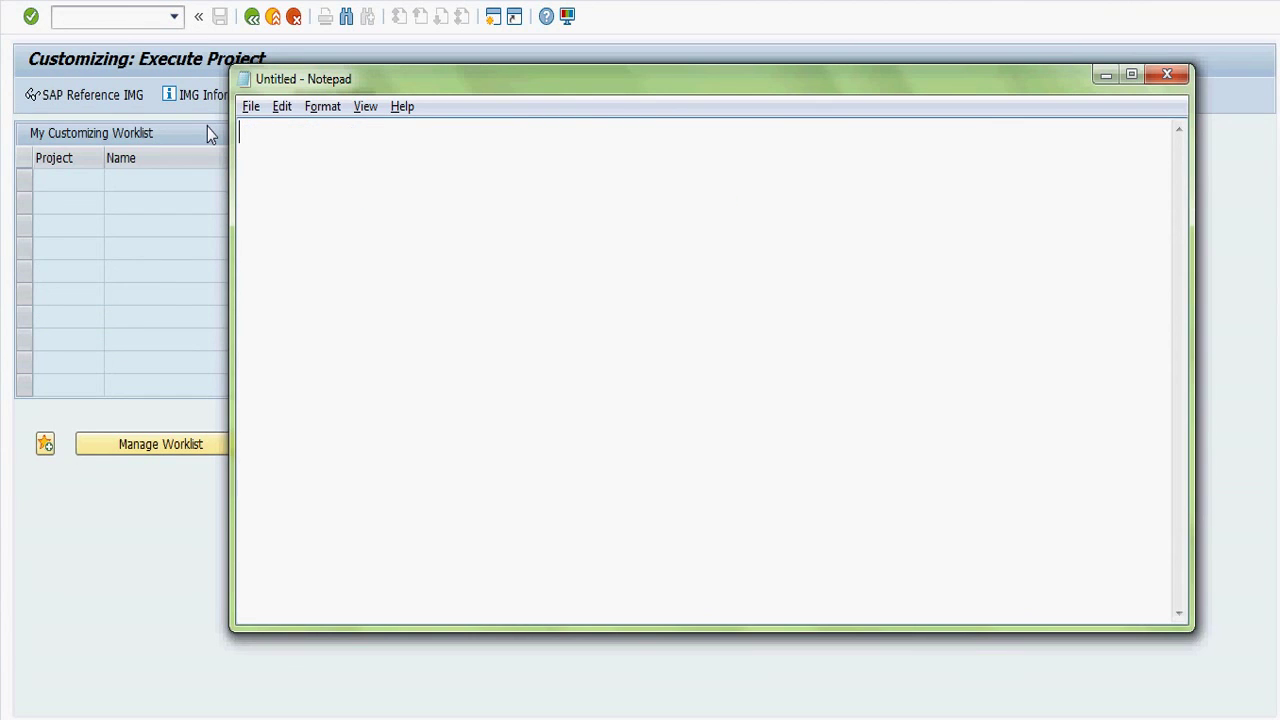
Write "once the material is created added in inventory" in the empty note.
text(once)
text( the )
text(material )
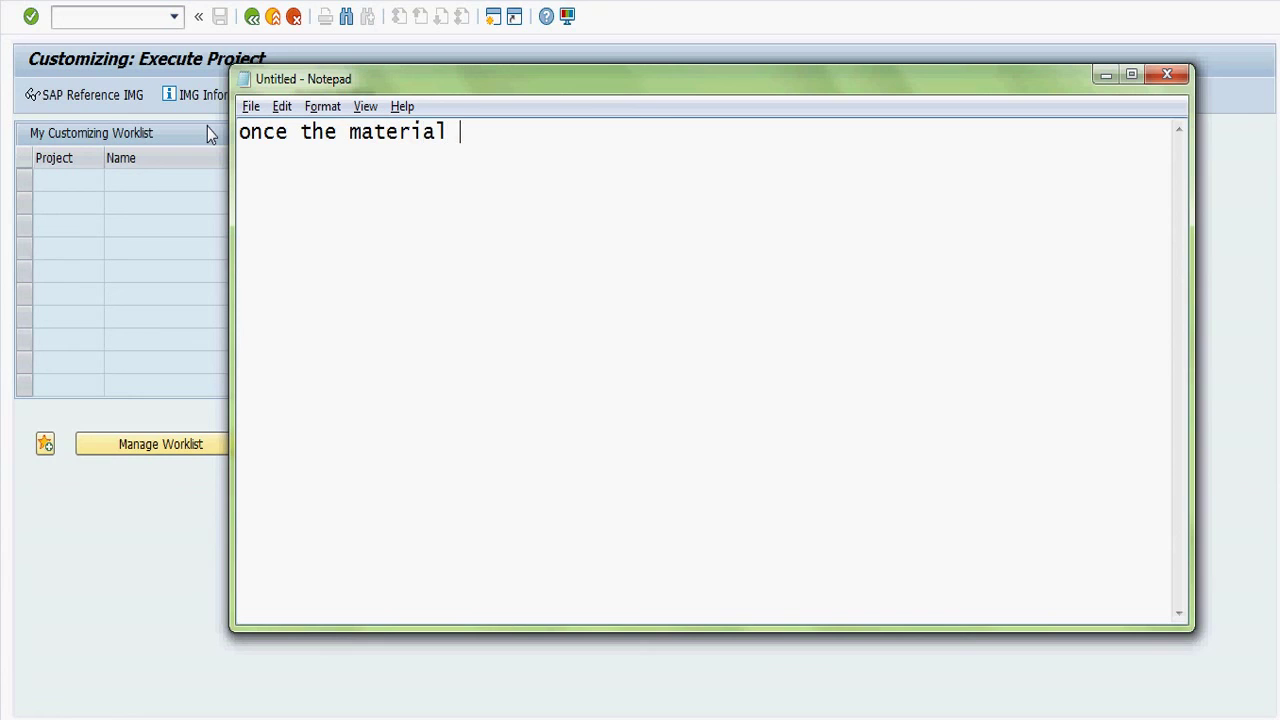
text(is created addde)
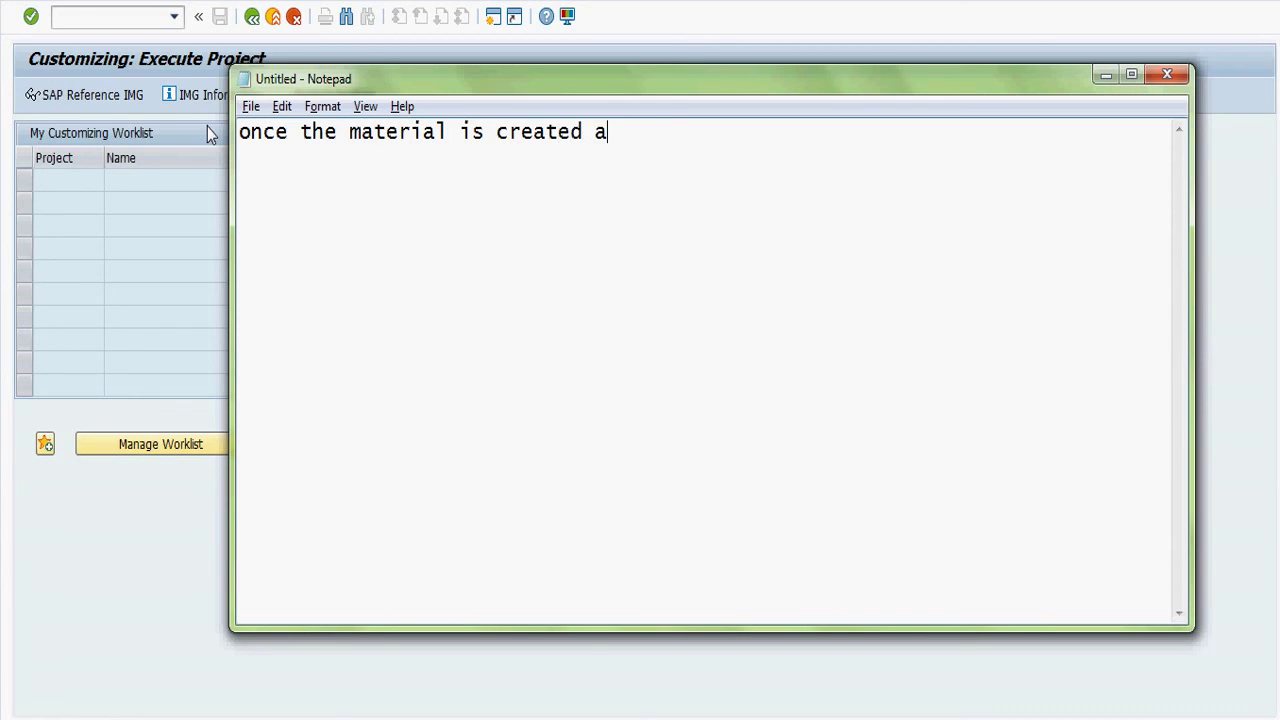
key(BackSpace)
key(BackSpace)
text(ed in inventory)
Add "we have to create customer material info record" and the paragraph explaining the mapping of customer material names to material codes.
key(Return)
key(Return)
text(we have to create )
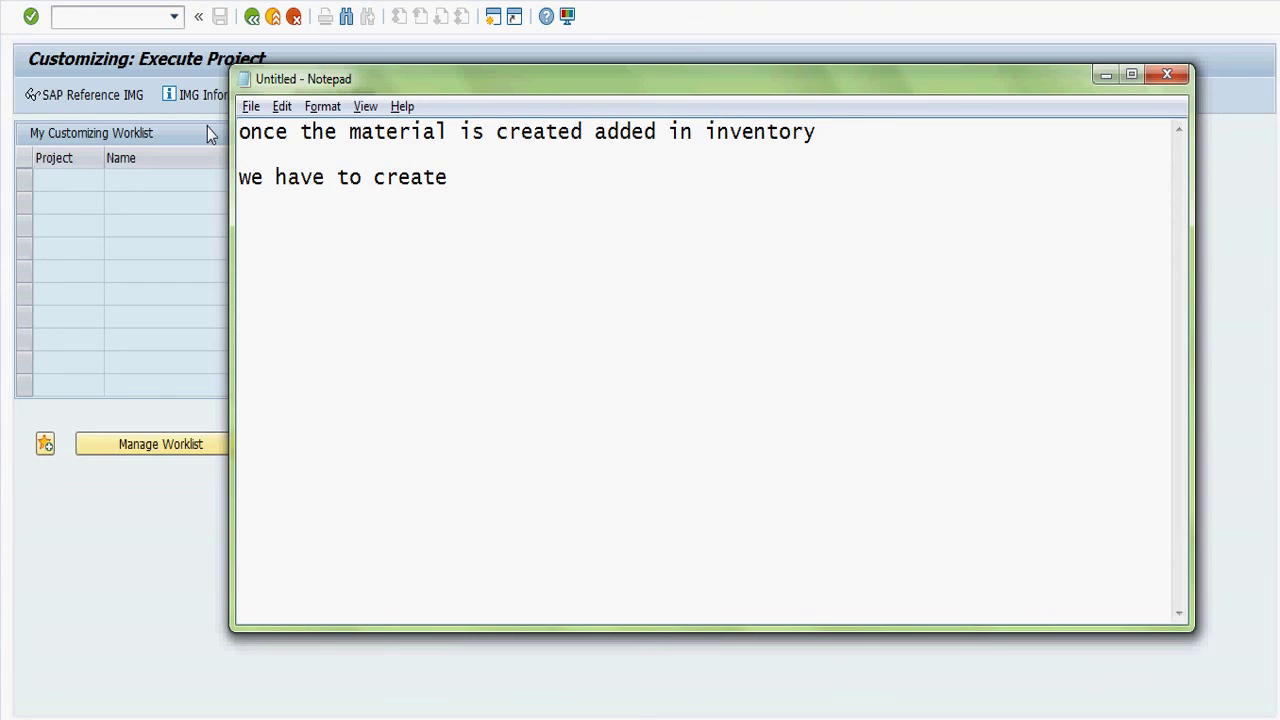
text(customer ma)
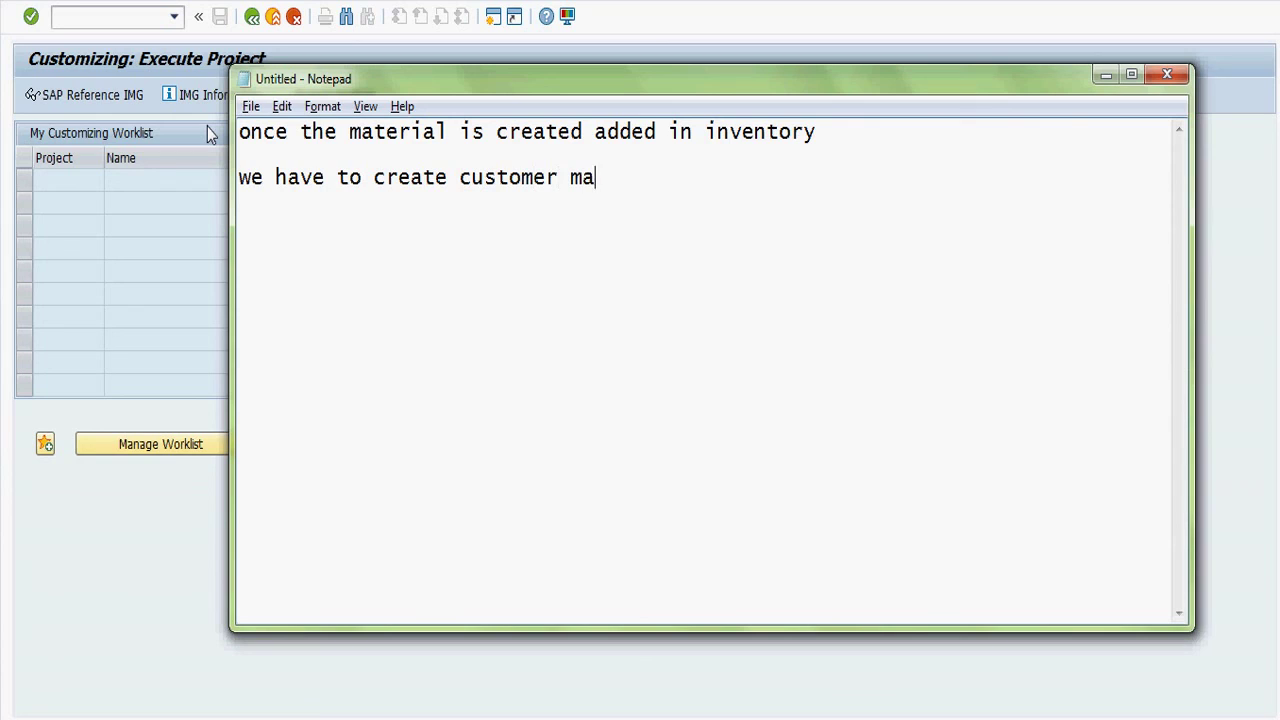
text(terial info record)
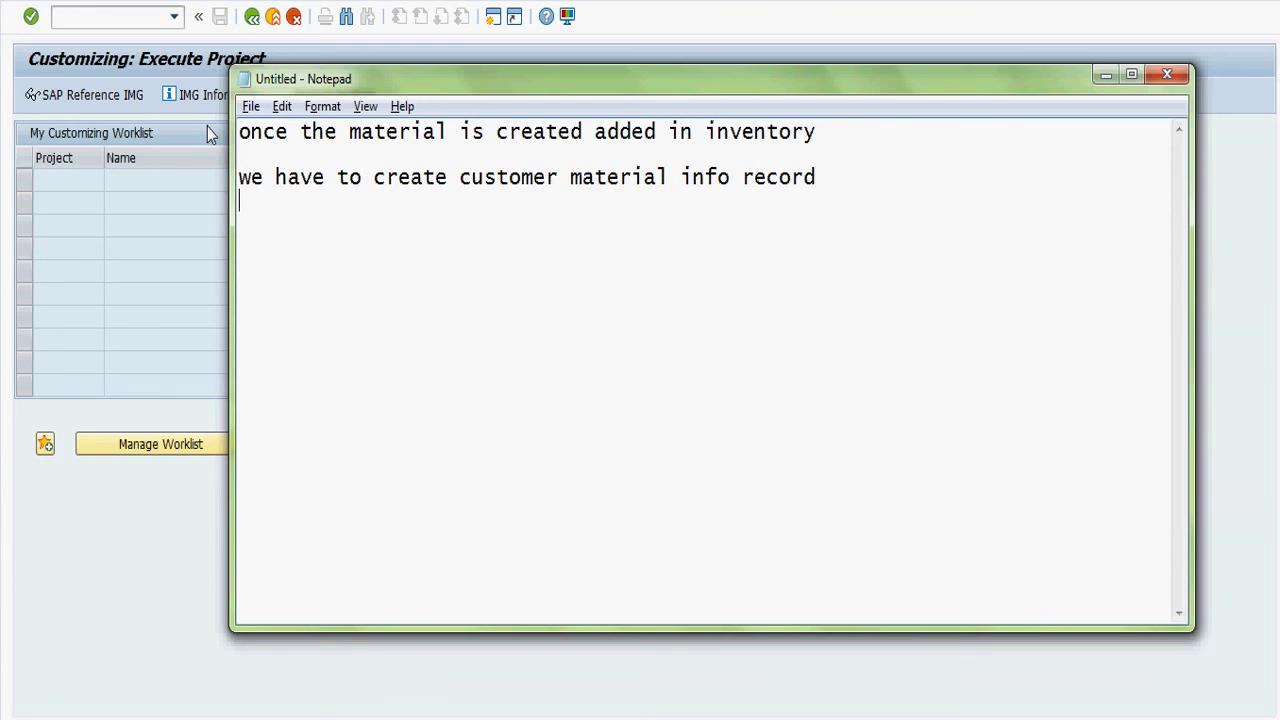
text(Sometimes, customer refers to a material with a layman name(rather than technical name) in purchase order .Hence there is a  need to map customer material name with our material code, this process is called  Customer Material Info Record.)
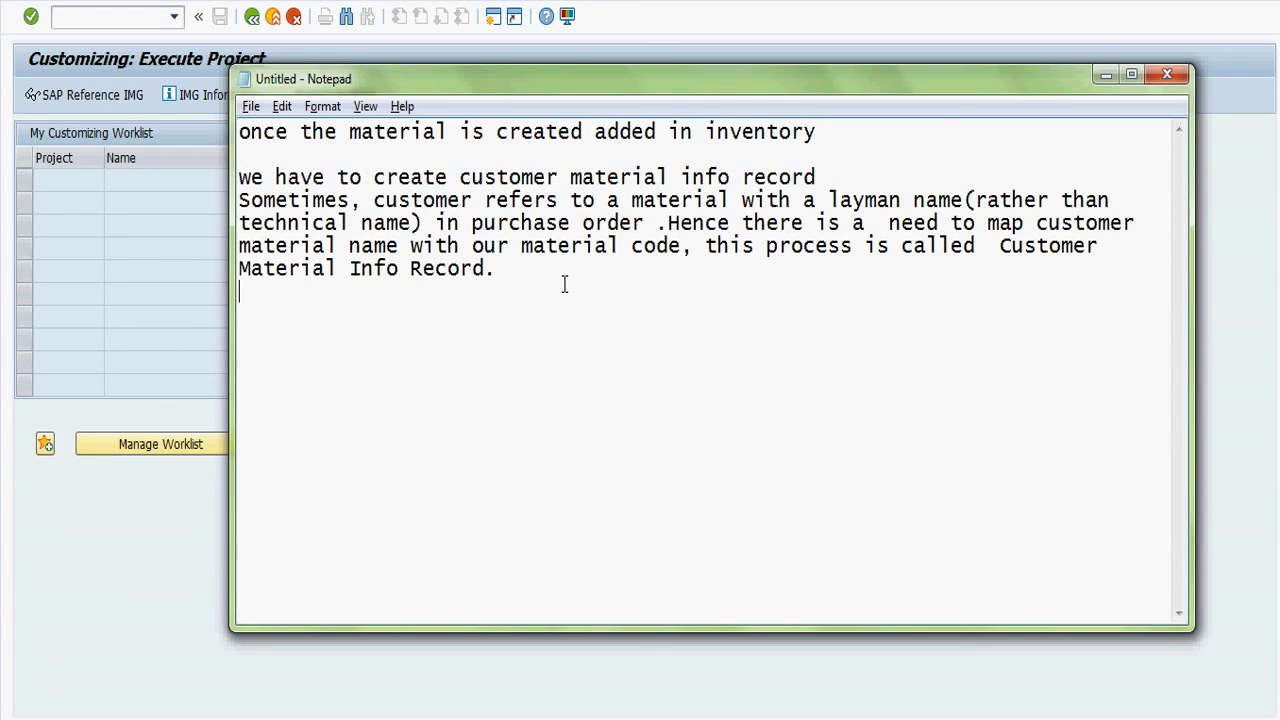
Add the line "to create VD51" below the explanation, separated by a blank line.
key(Return)
key(Return)
text(to create )
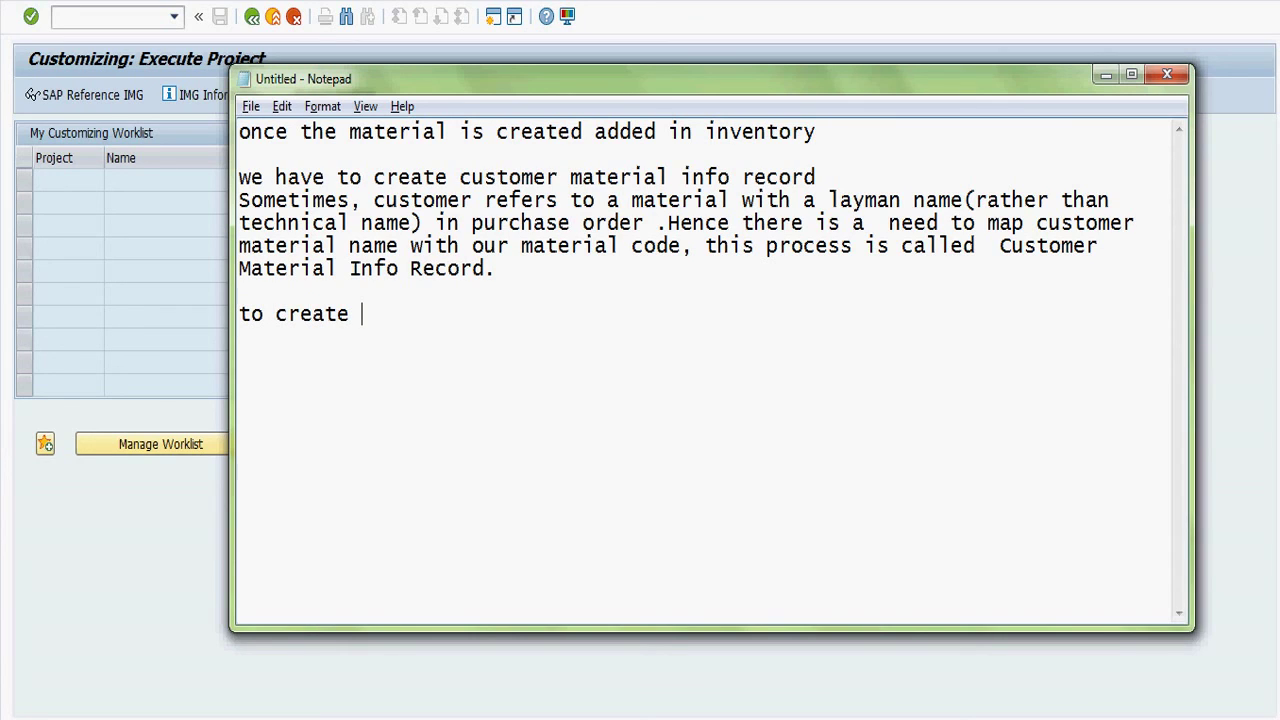
text(VD51)
Switch back to SAP, start transaction VD51 and confirm the customer with sales organization 5252 and distribution channel 52.
click(46, 657)
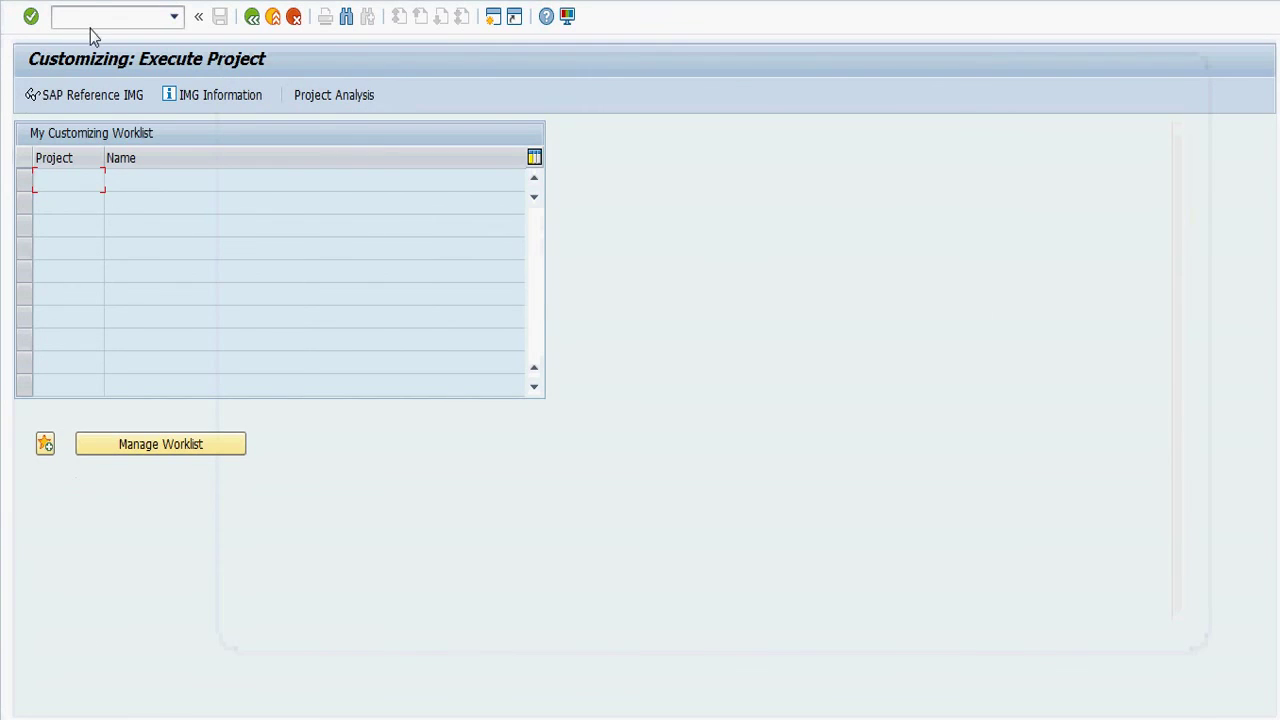
text(nvd51)
key(Return)
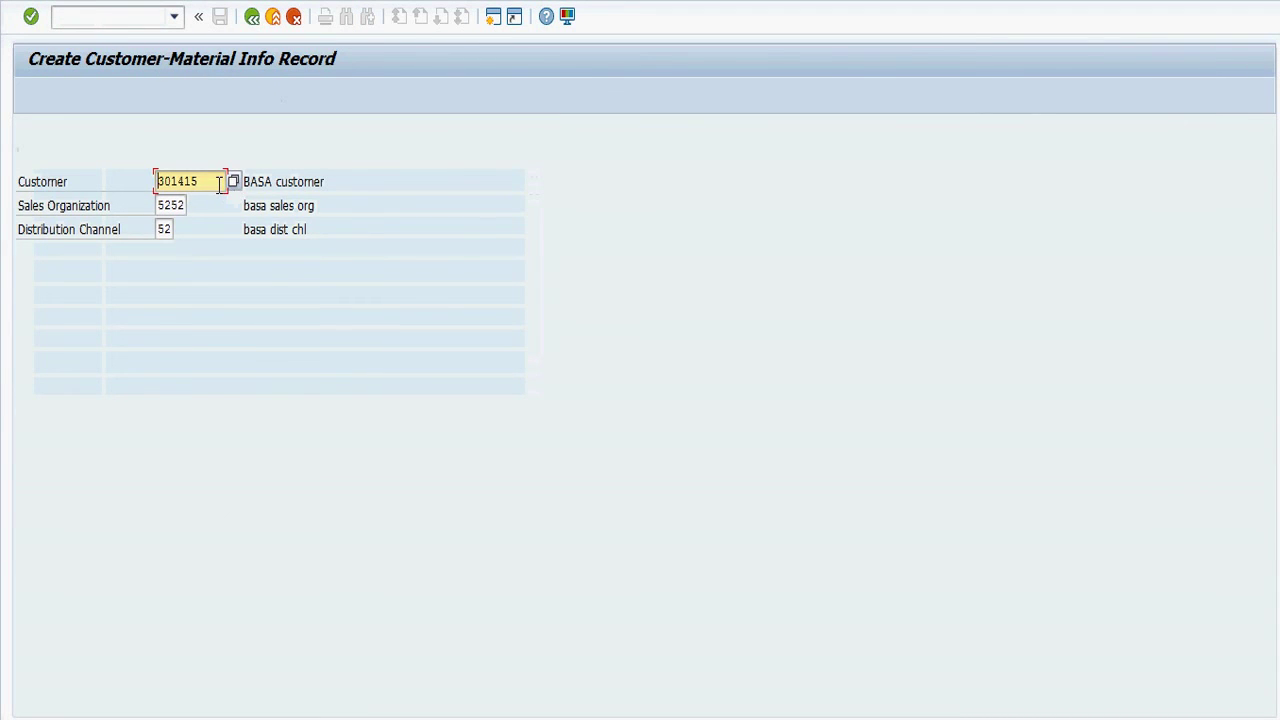
click(178, 207)
click(164, 230)
key(Return)
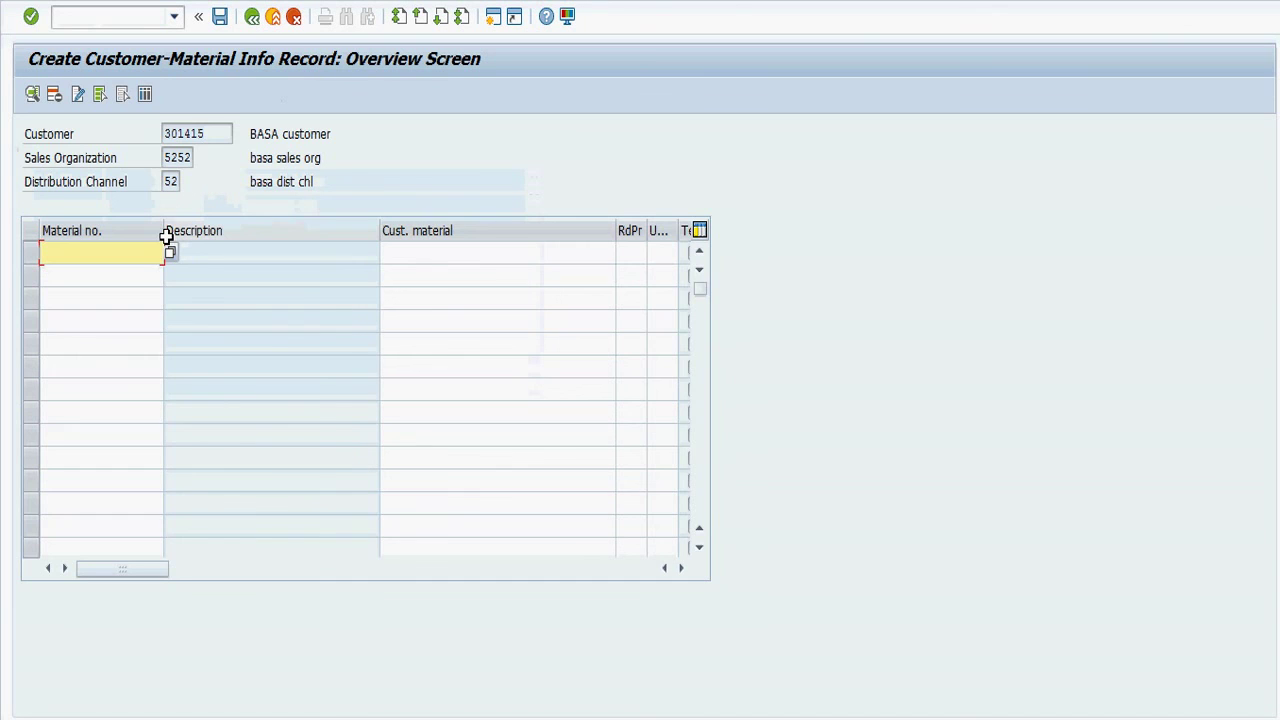
Assign customer material CPU to material 127 in the first row and save the customer-material info record.
text(12)
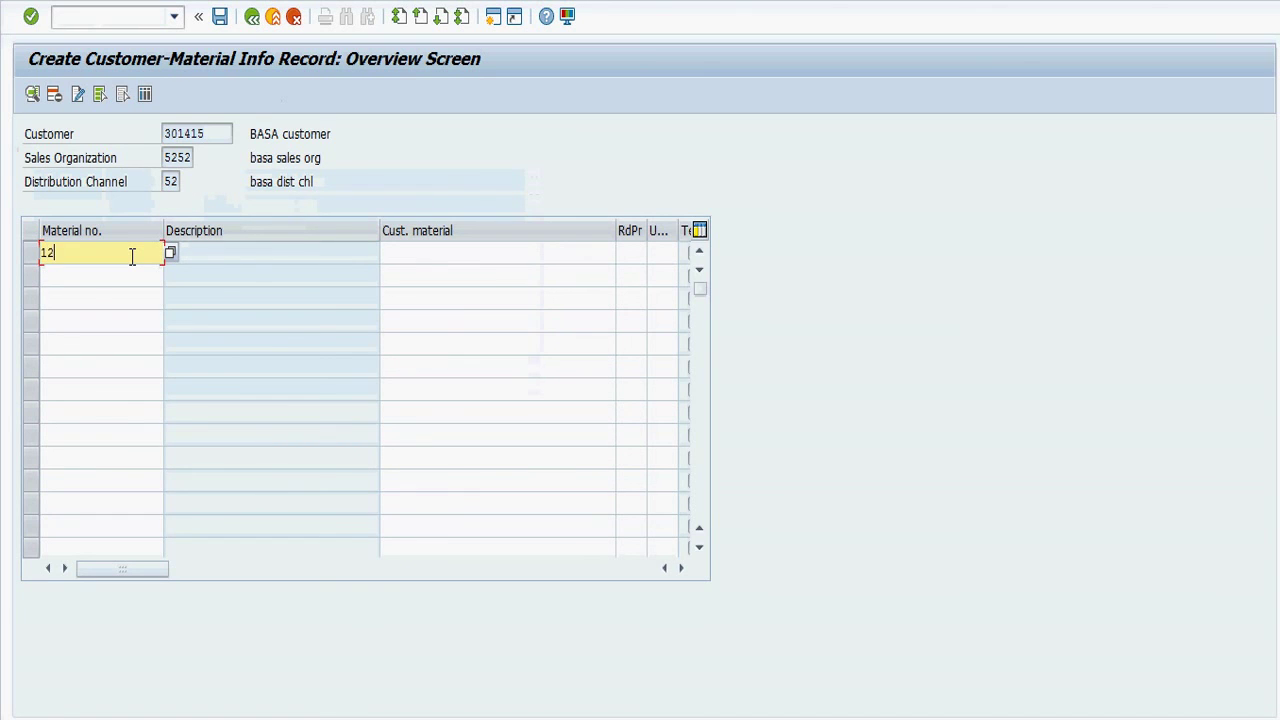
text(7)
key(Return)
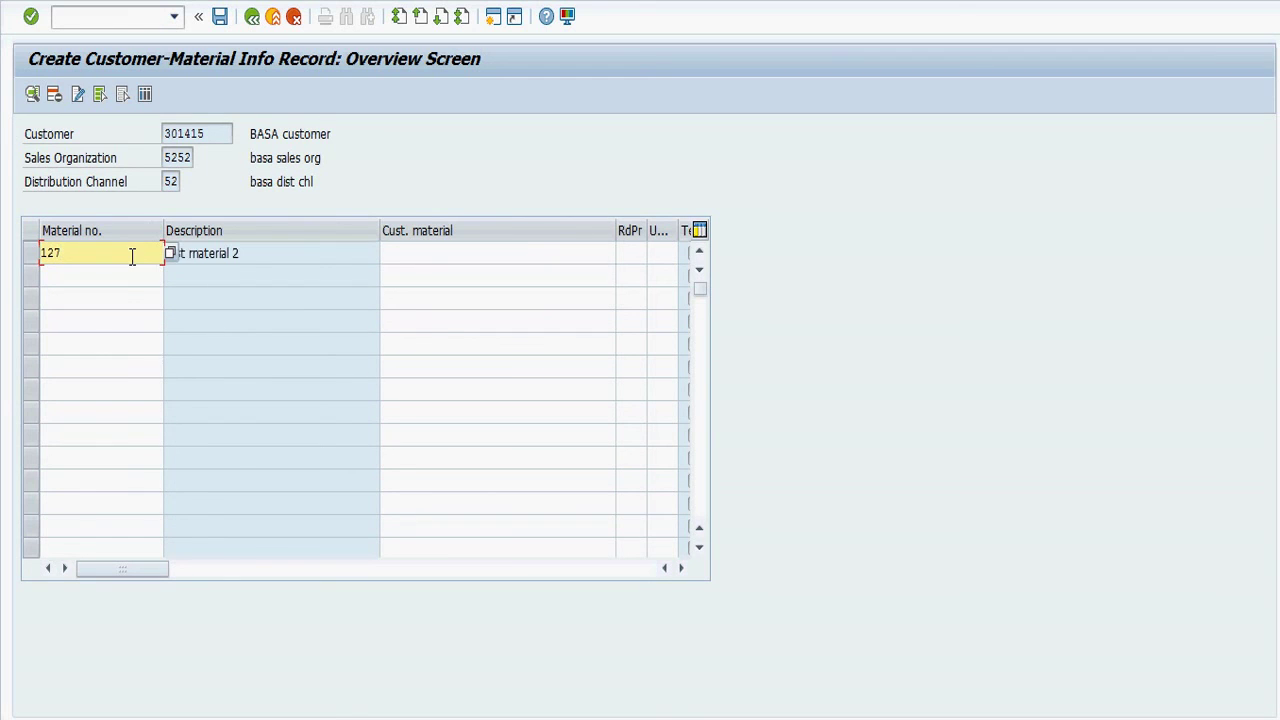
click(434, 250)
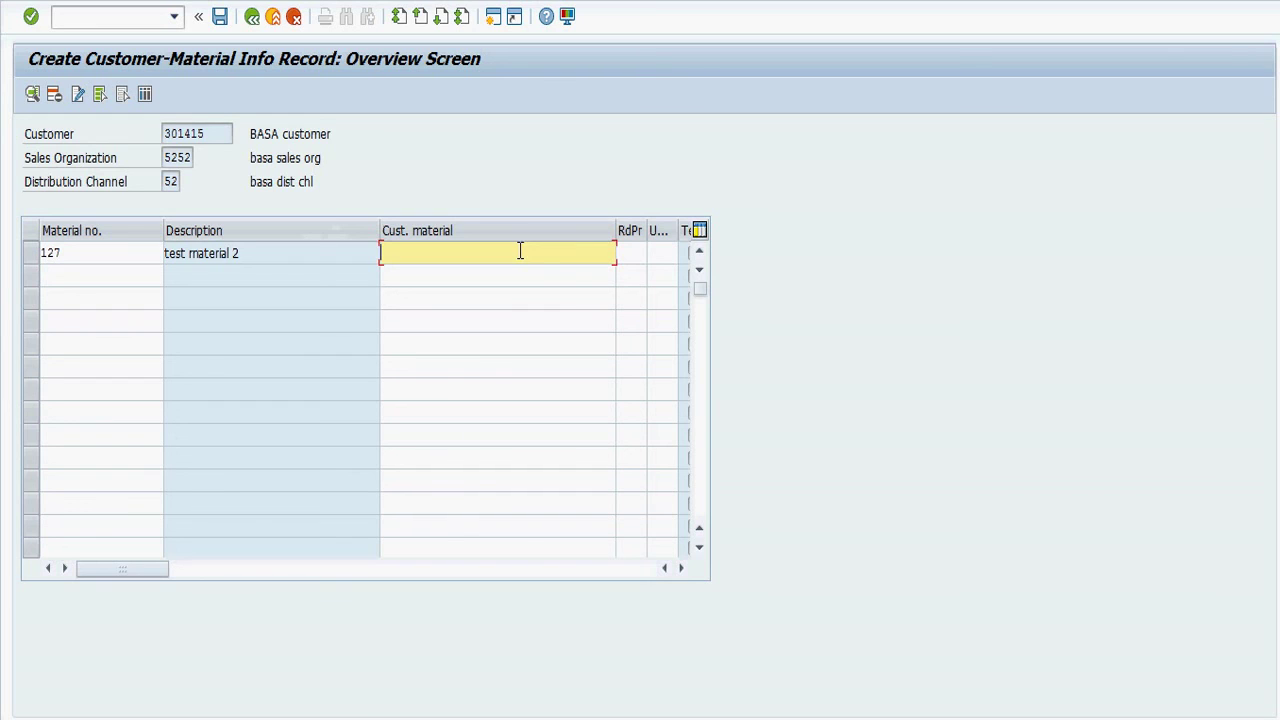
text(cpu)
key(Return)
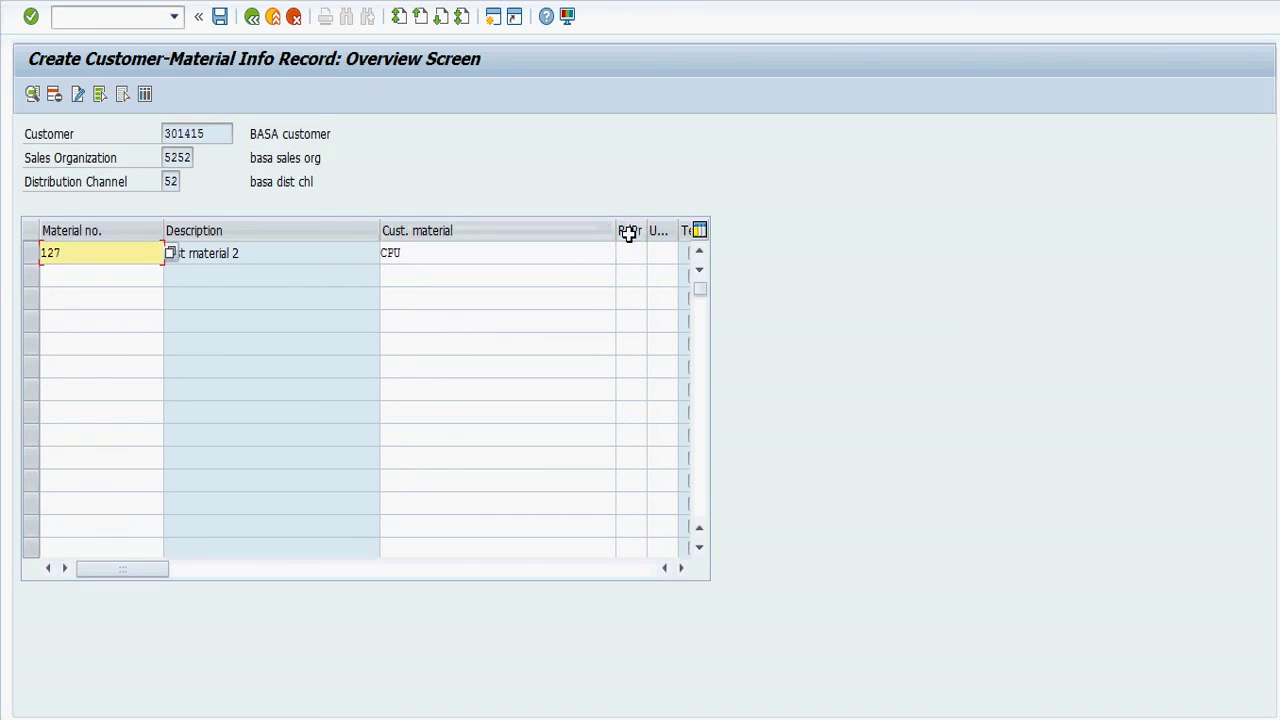
click(220, 20)
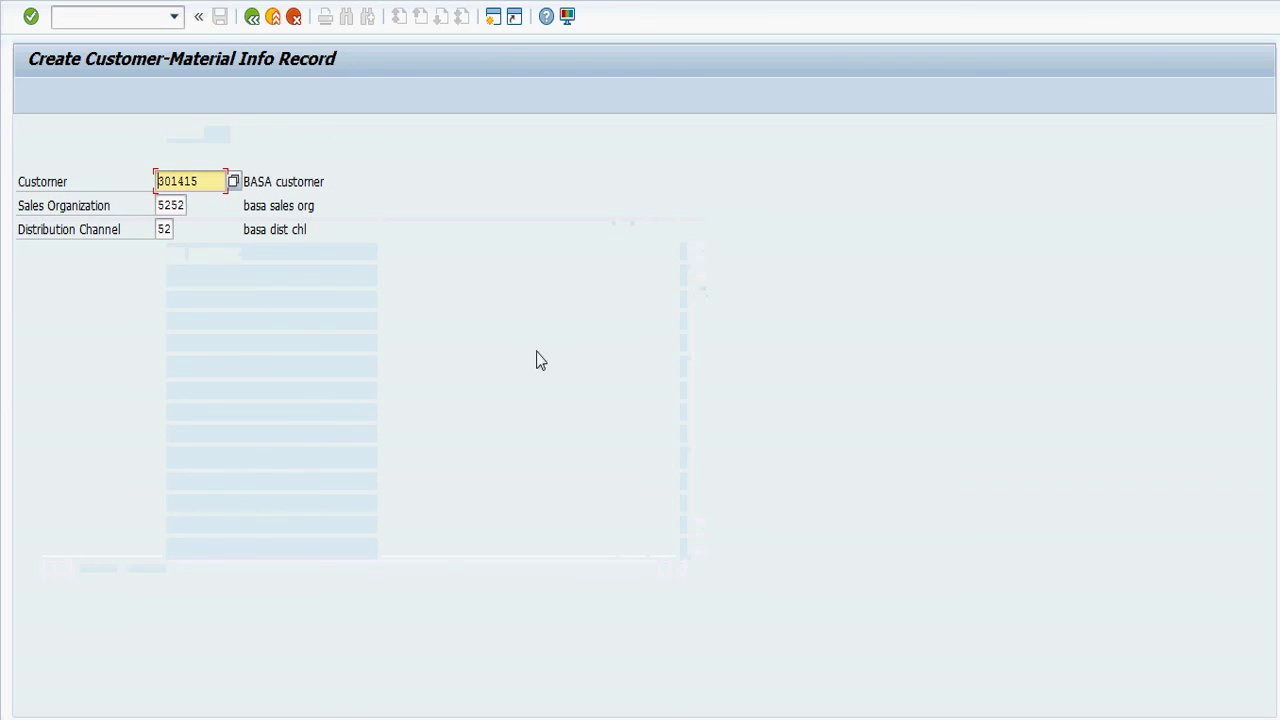
Switch to Notepad and add the line "just give the material & name save it" below "to create VD51".
key(alt+Tab)
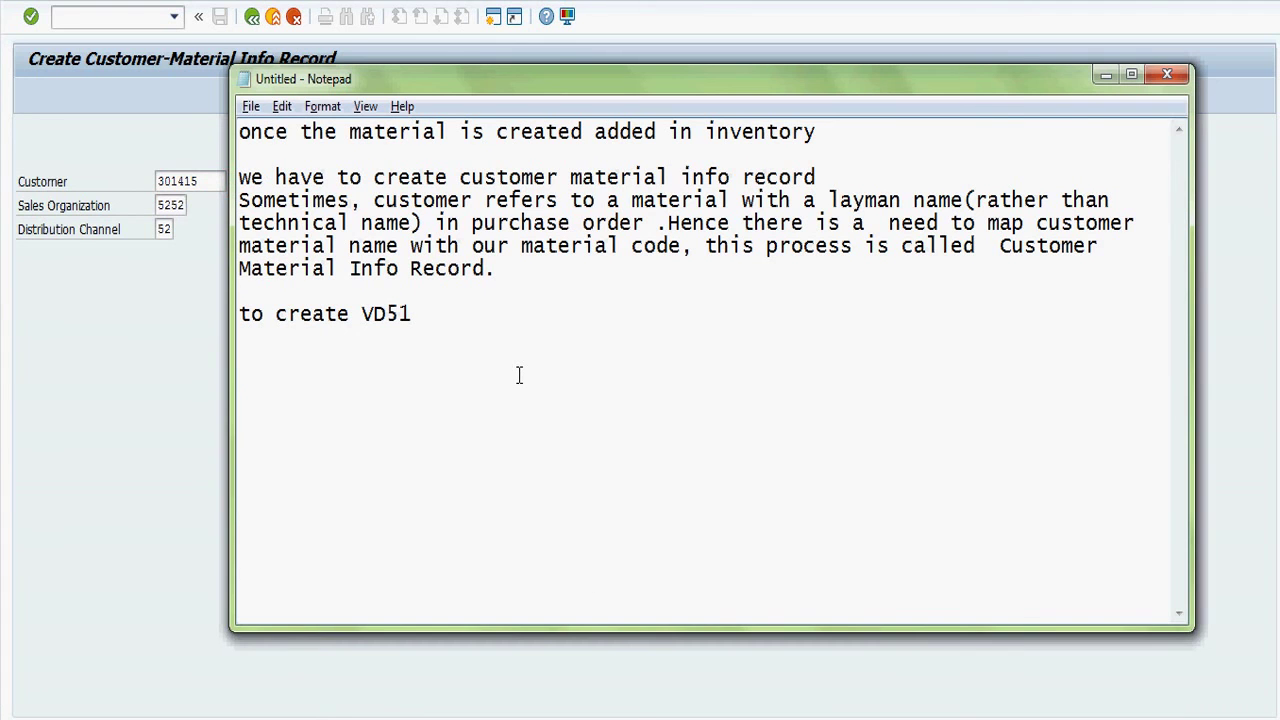
key(Return)
text(just give the mater)
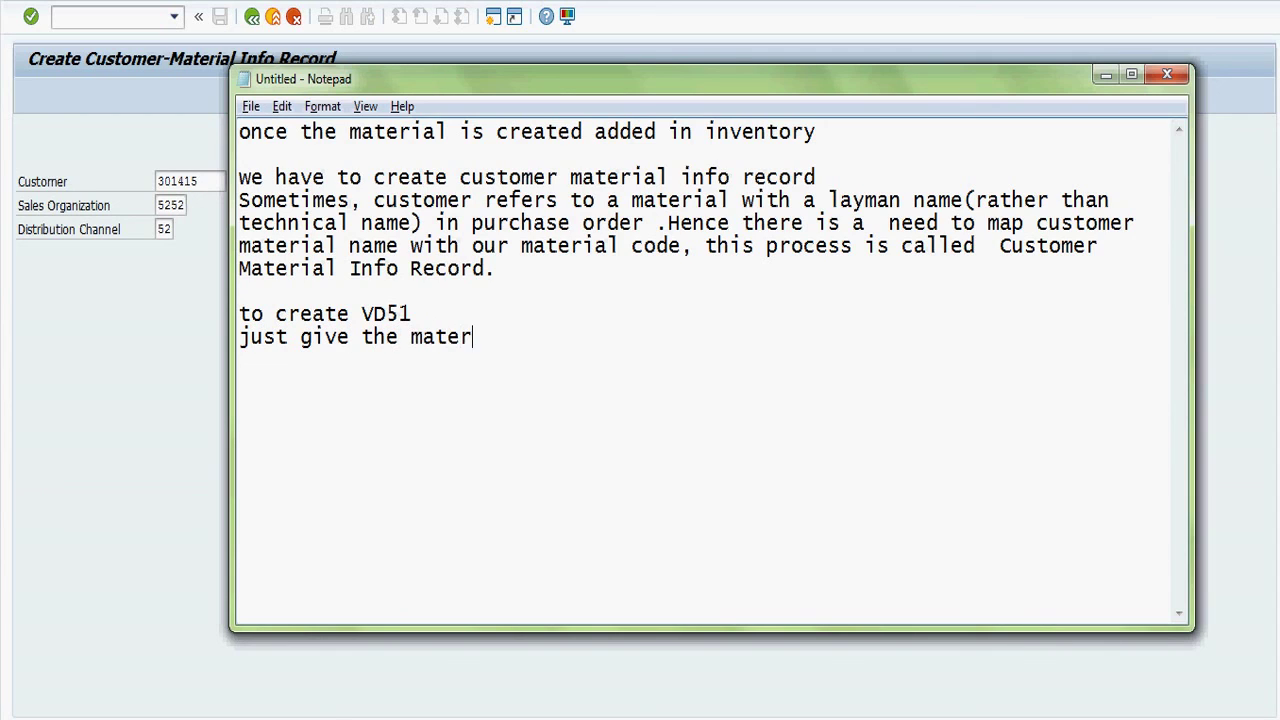
text(ial & name)
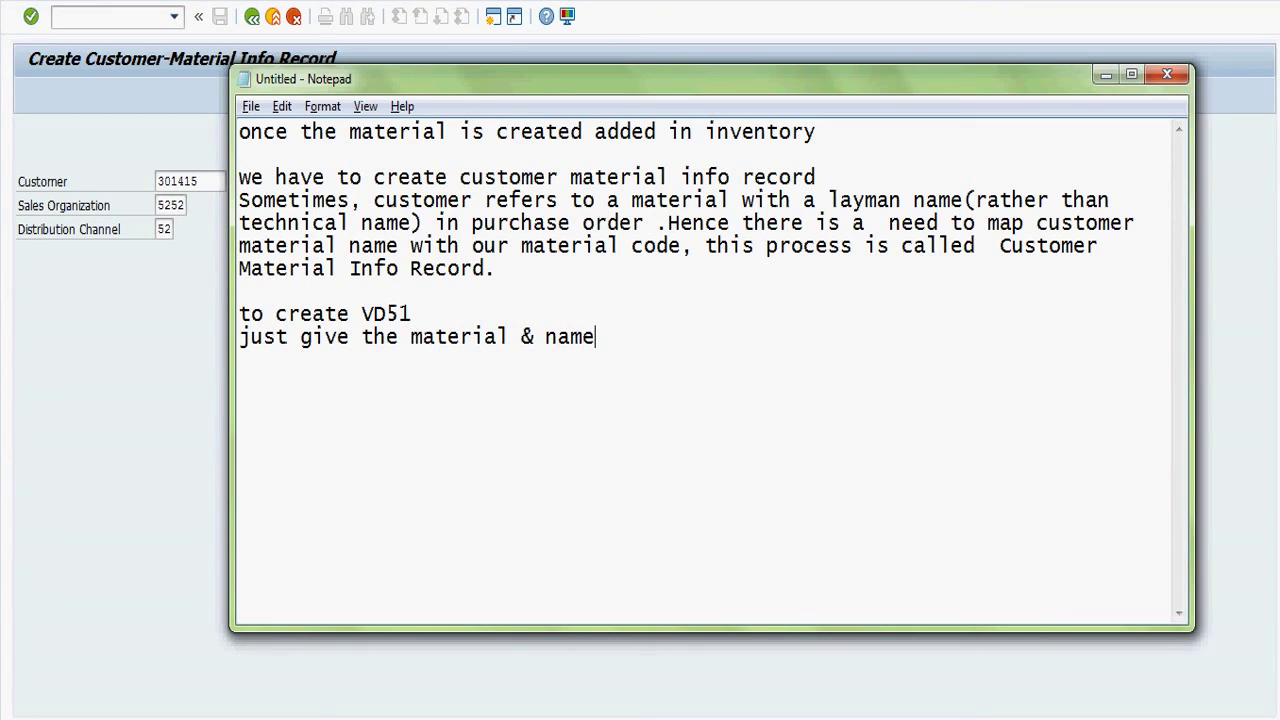
text( save it)
key(Return)
Replace the whole note with "Thats all about Customer Master and Material Master data in SAP SD".
key(ctrl+a)
key(Delete)
text(T)
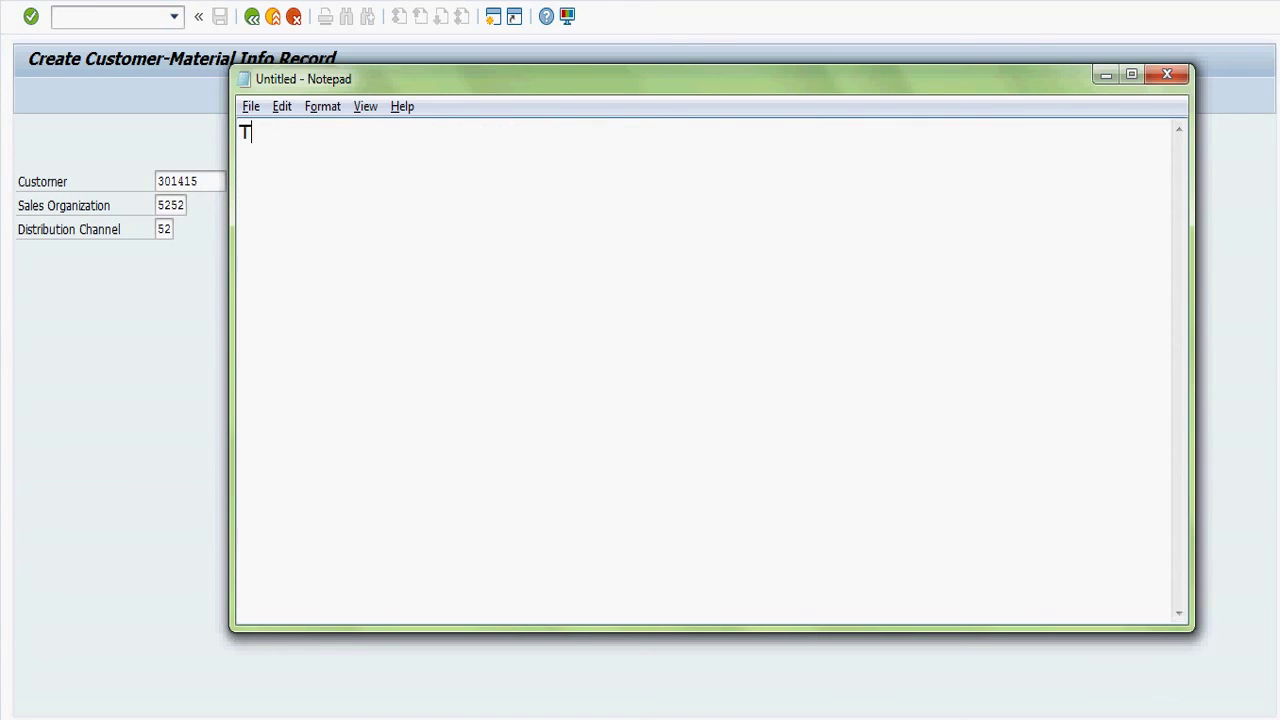
text(hats all about Customer Master and Material Master data)
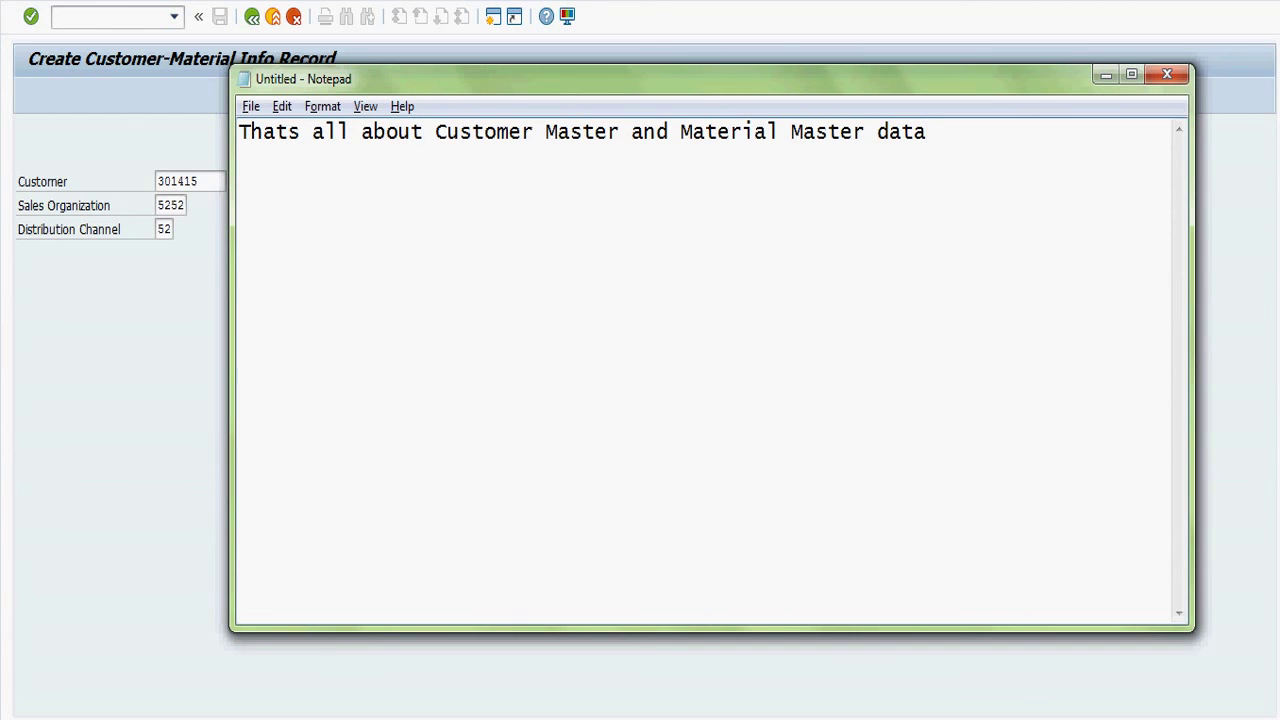
text( in SAP SD)
Add the closing line "Thanks for watching... Subscribe for More videos", separated by a blank line.
key(Return)
key(Return)
text(Th)
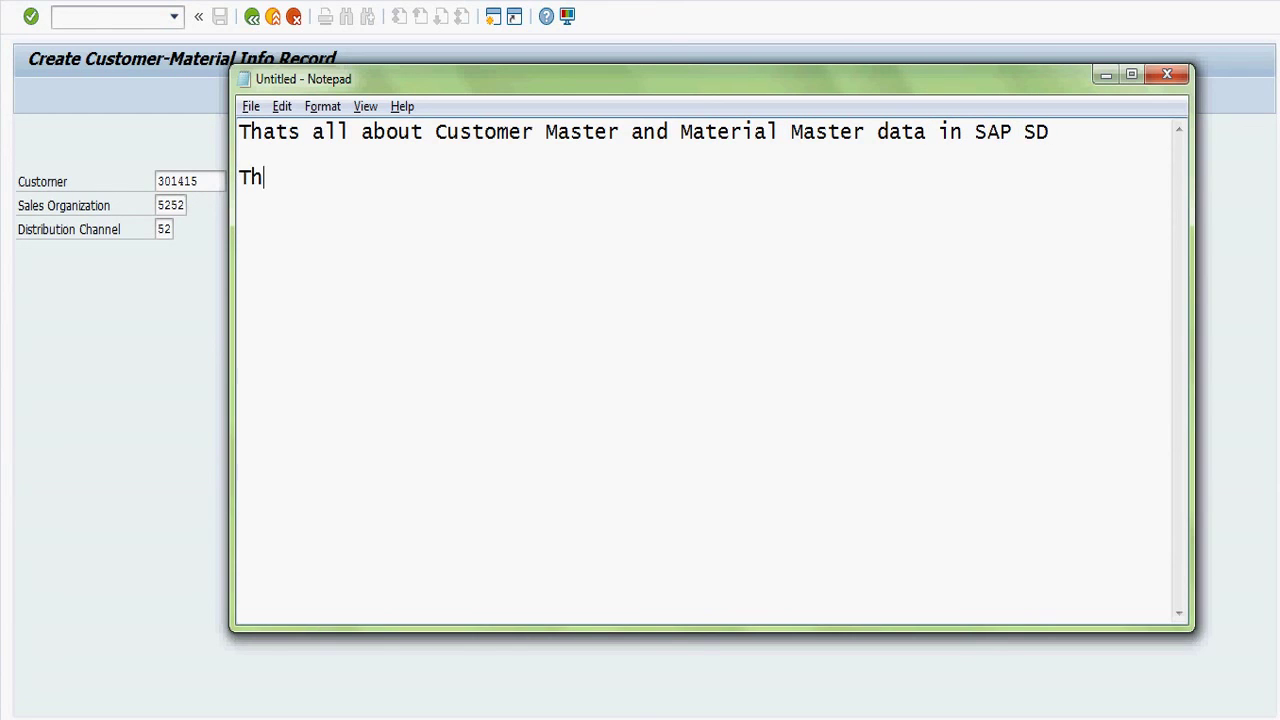
text(anks for )
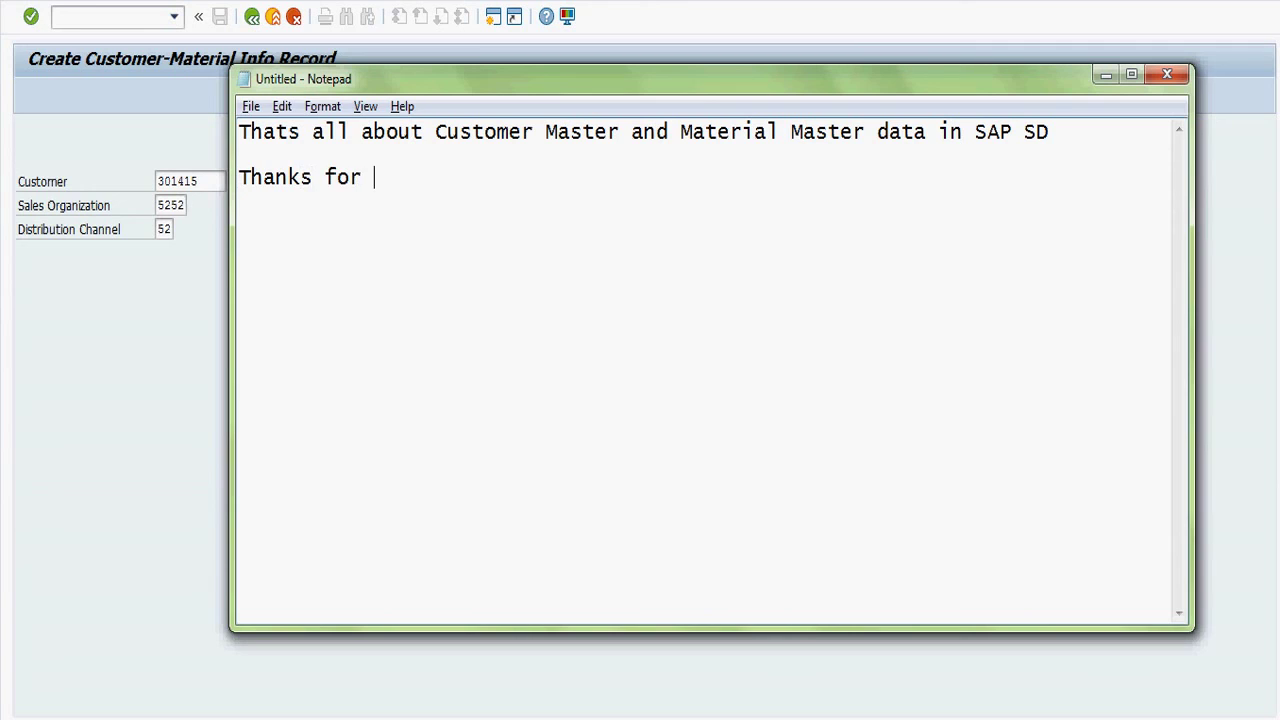
text(watchin)
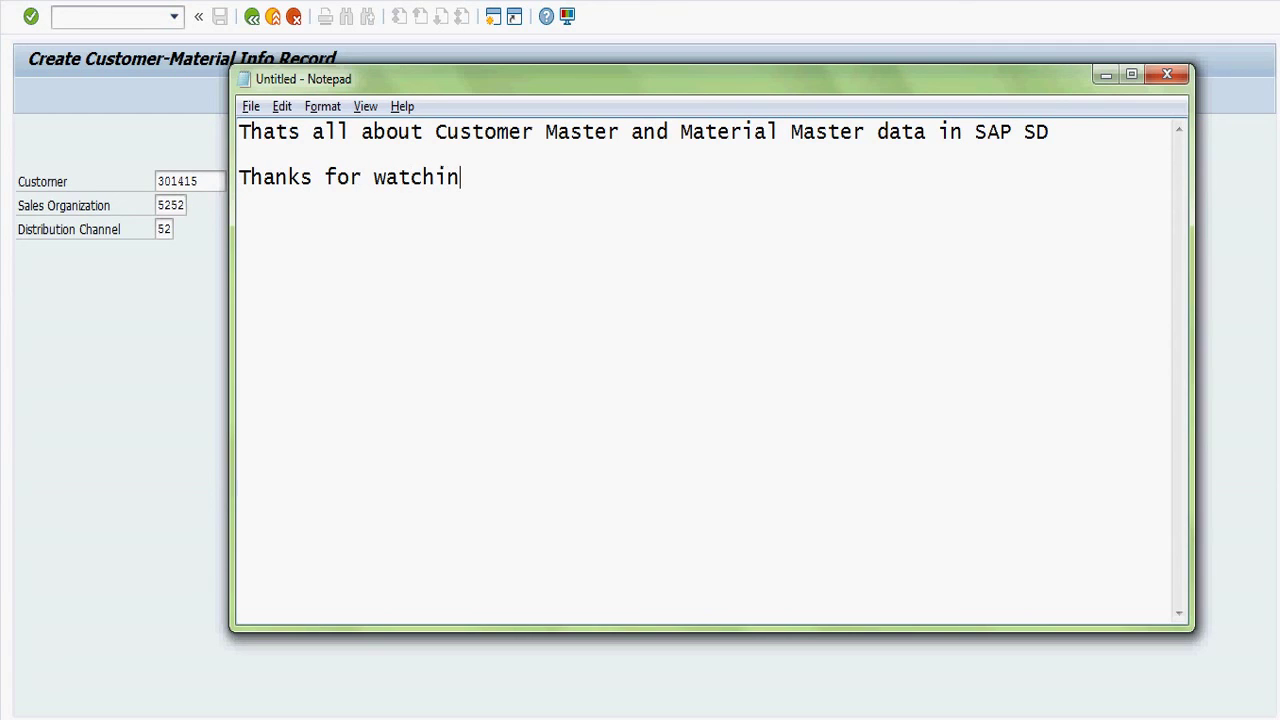
text(g... Subscribe for )
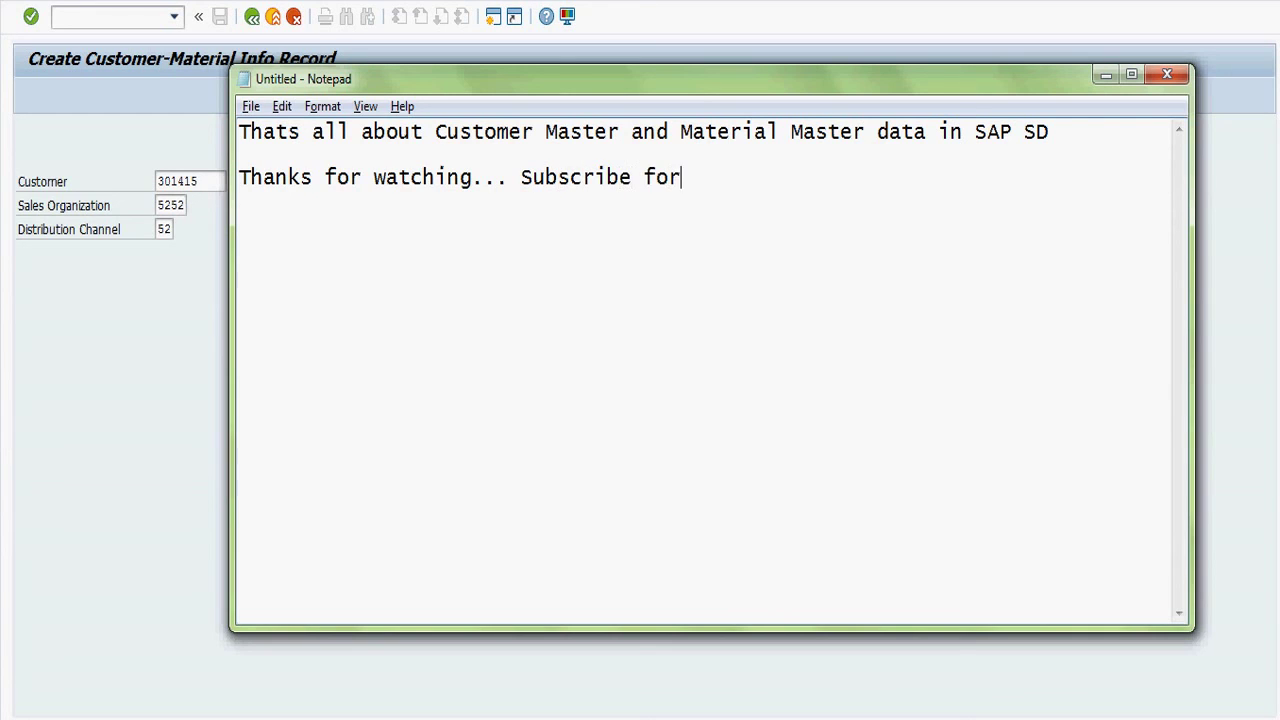
text(More vie)
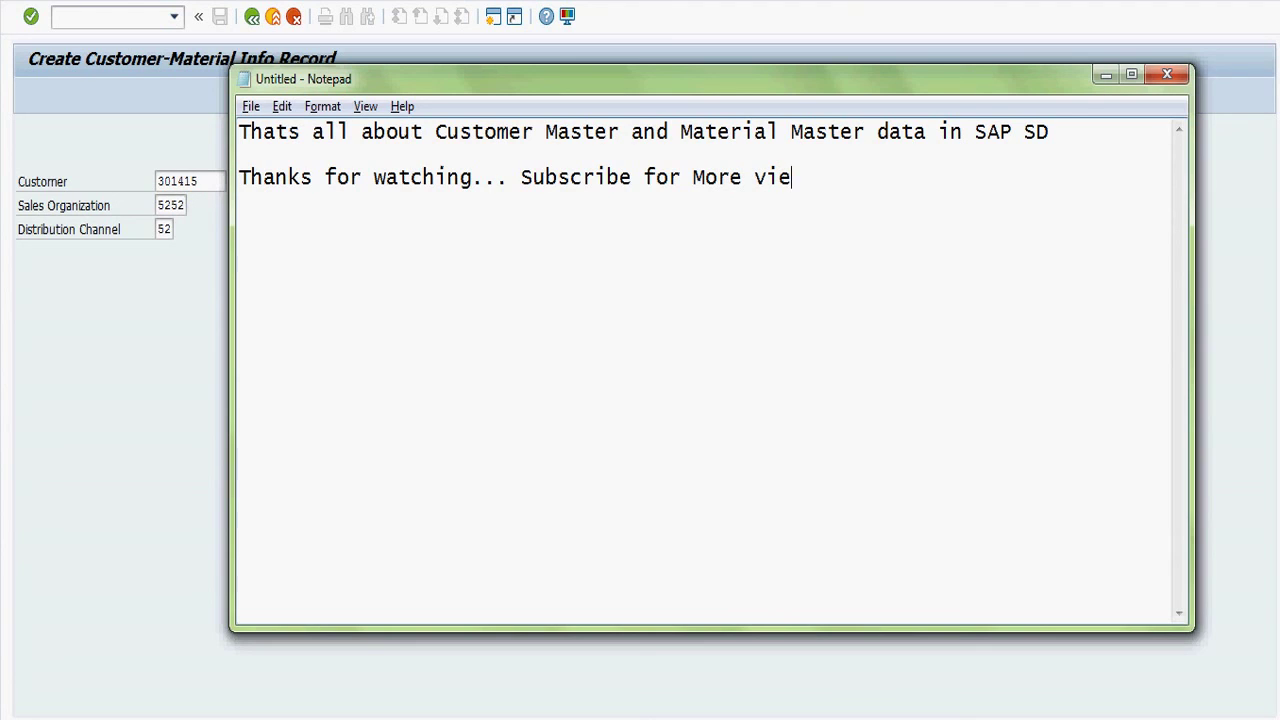
text(os)
key(BackSpace)
key(BackSpace)
key(BackSpace)
text(deos)
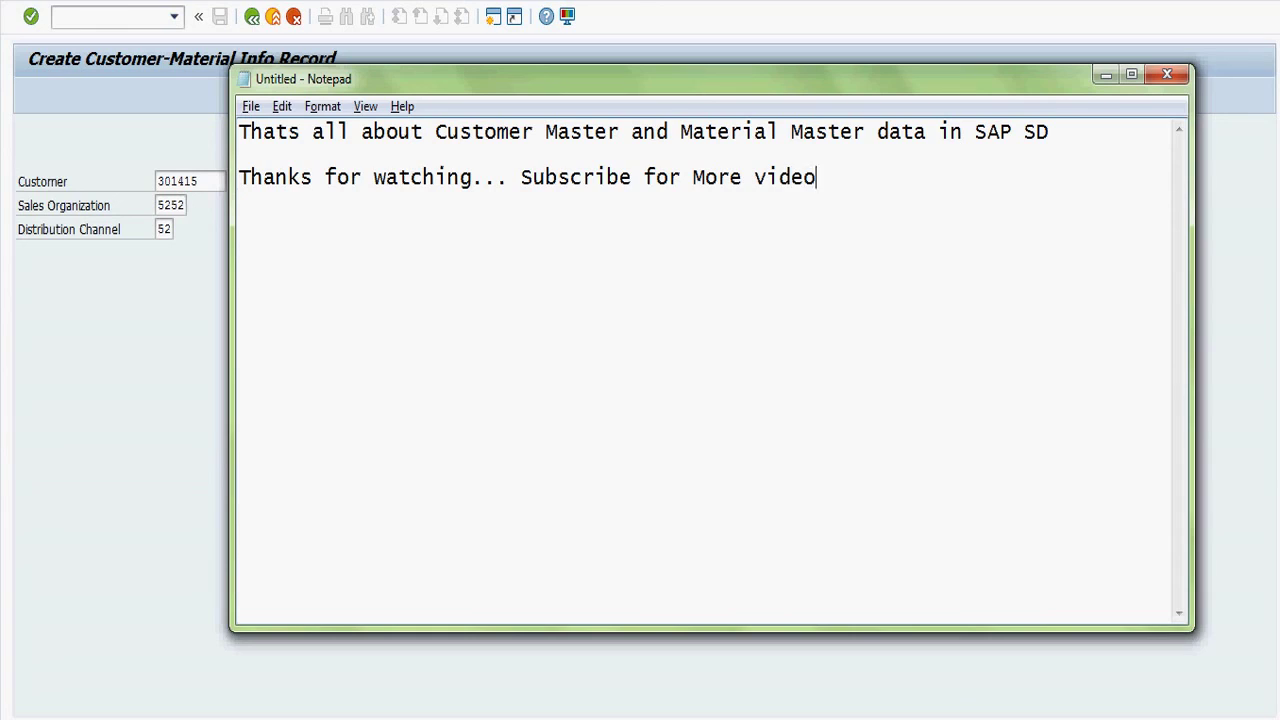